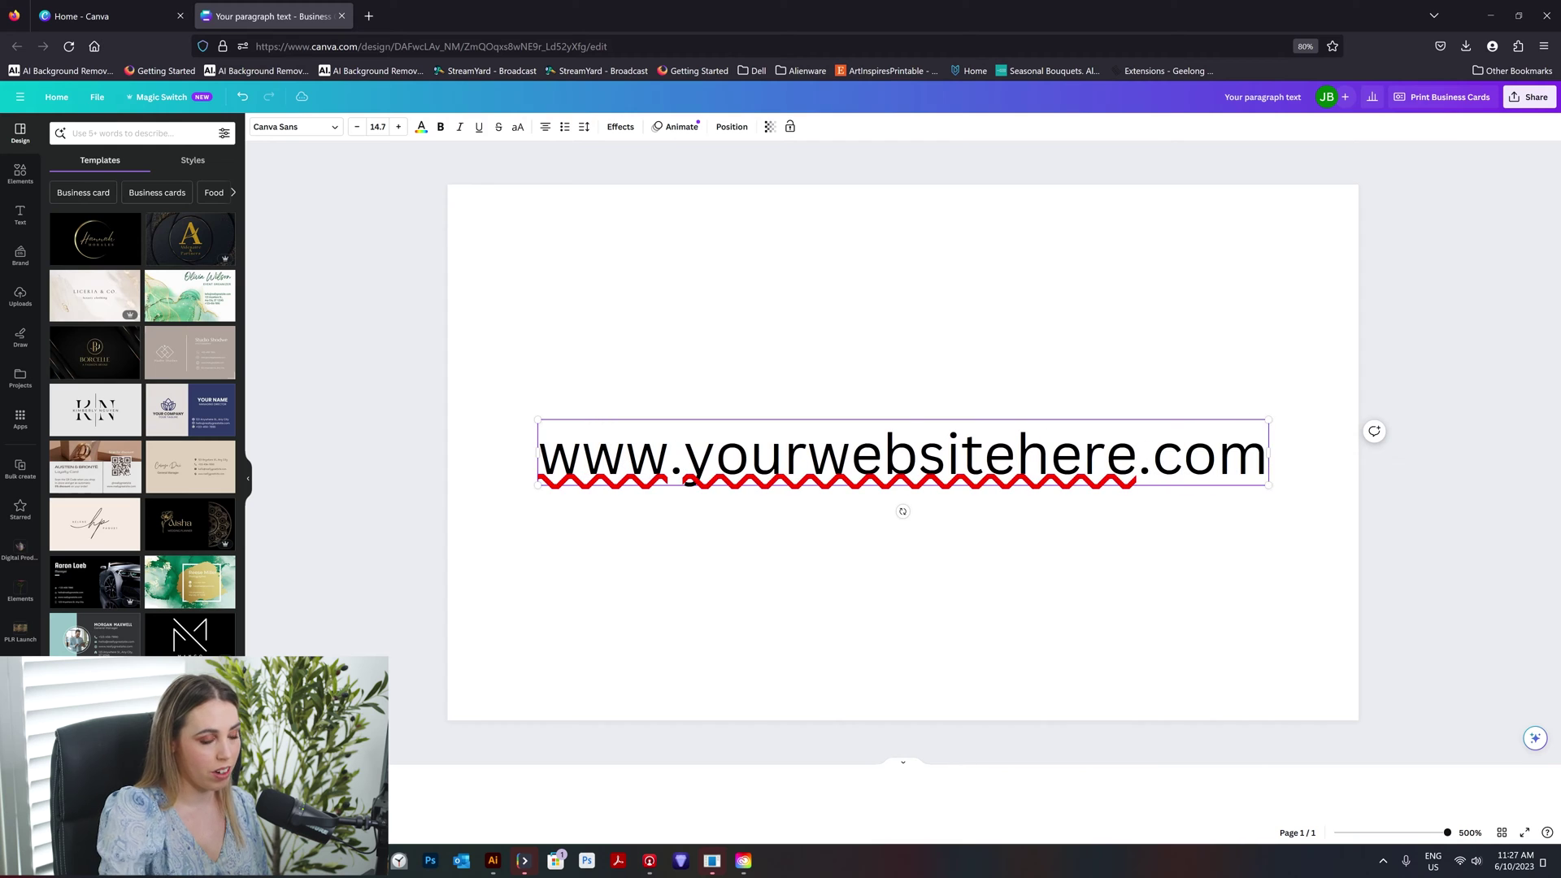
Step: Move the website address lower on the card and set it in uppercase Montserrat
key(Escape)
drag(1008, 461, 1007, 583)
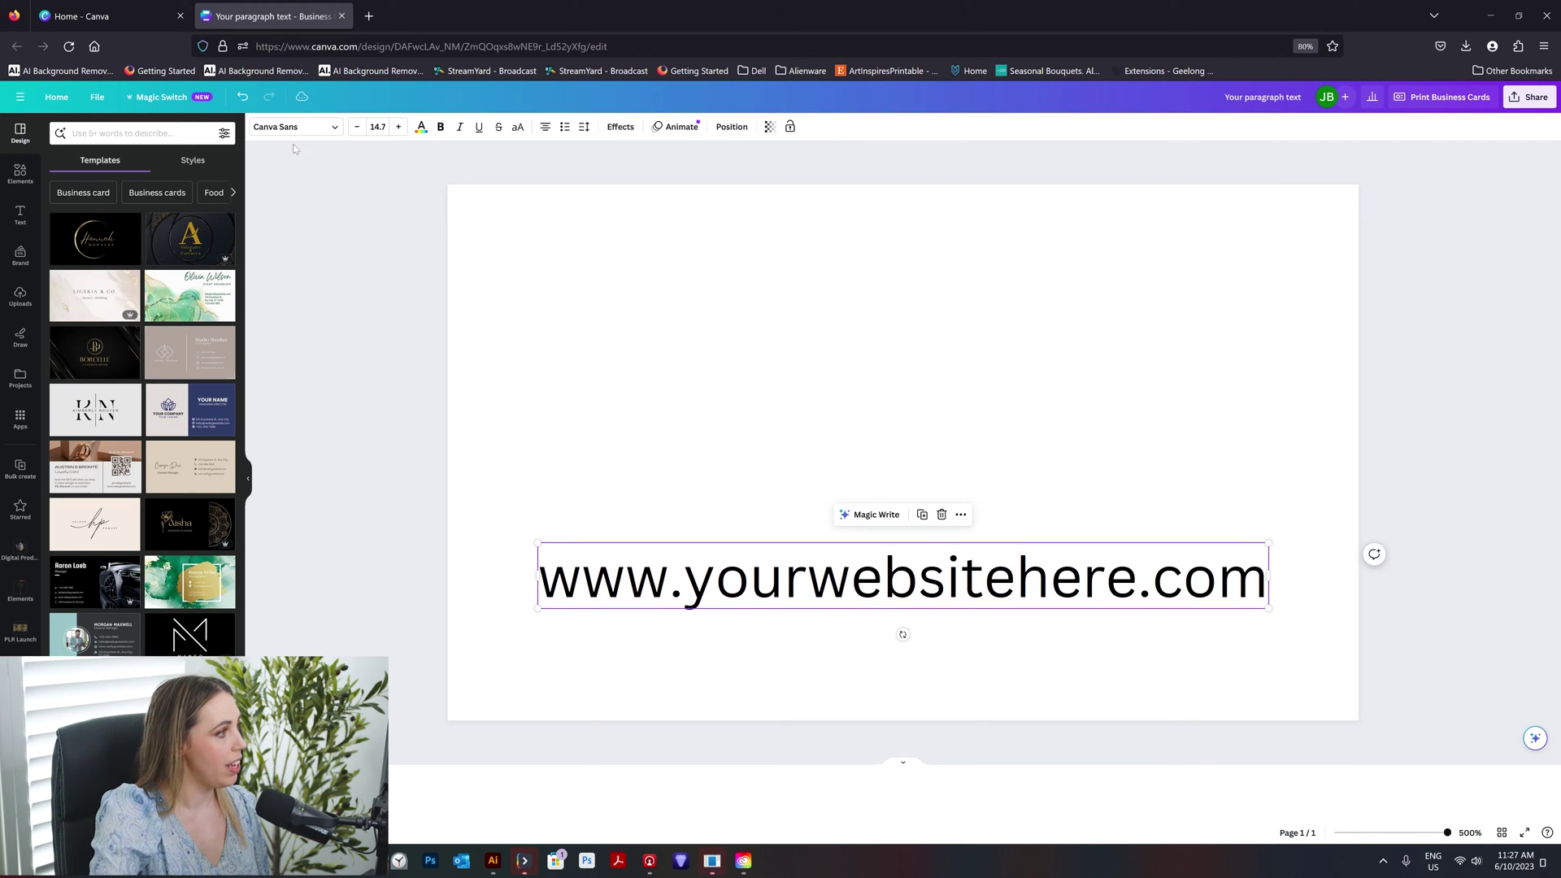
click(294, 126)
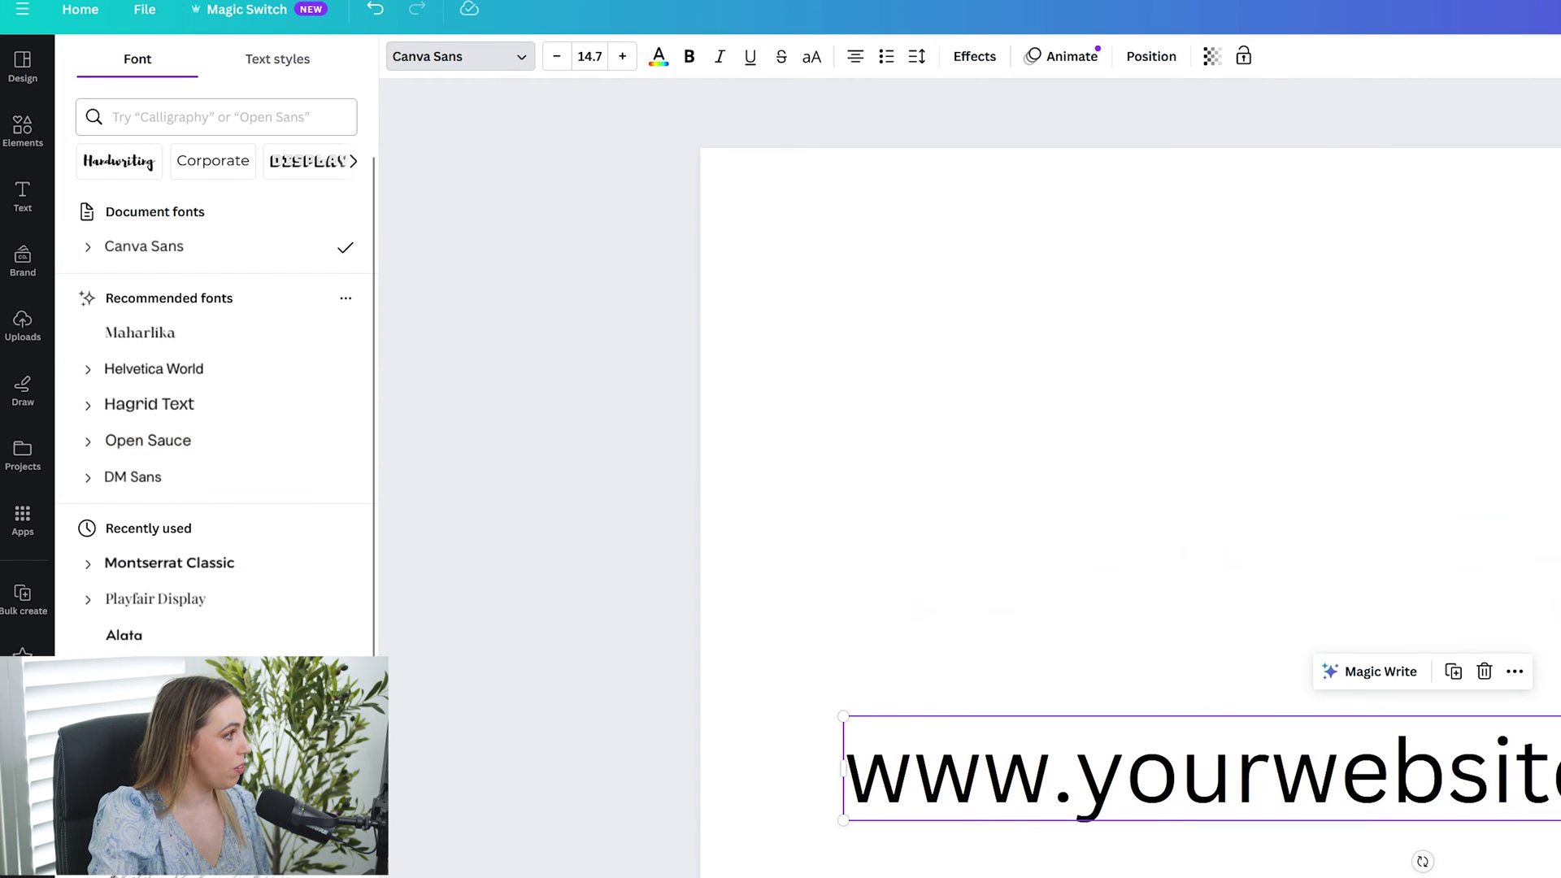
text(mont)
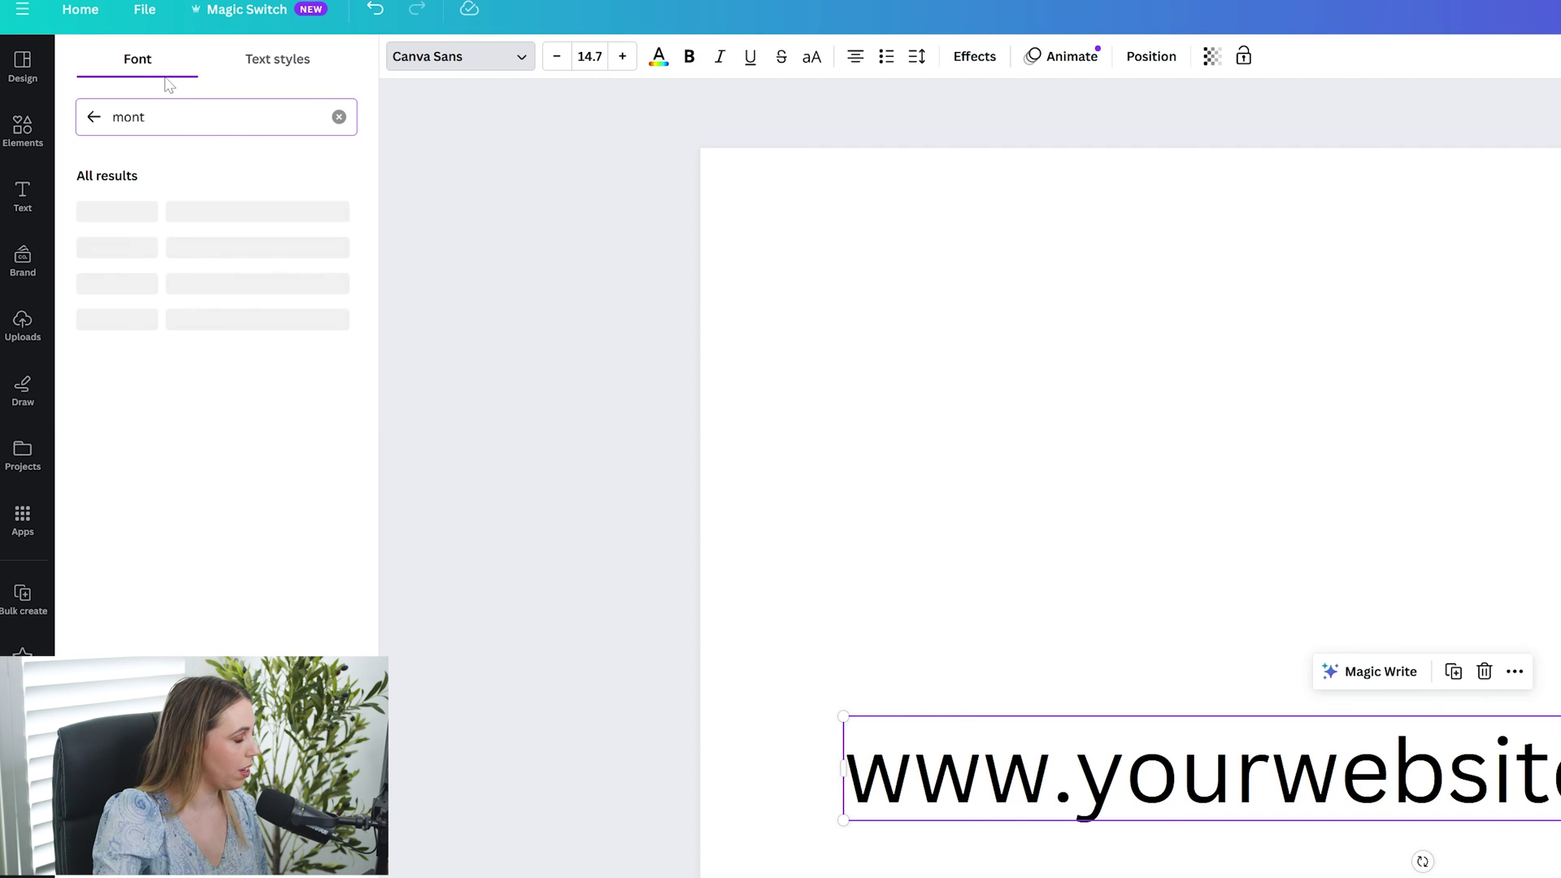
click(163, 247)
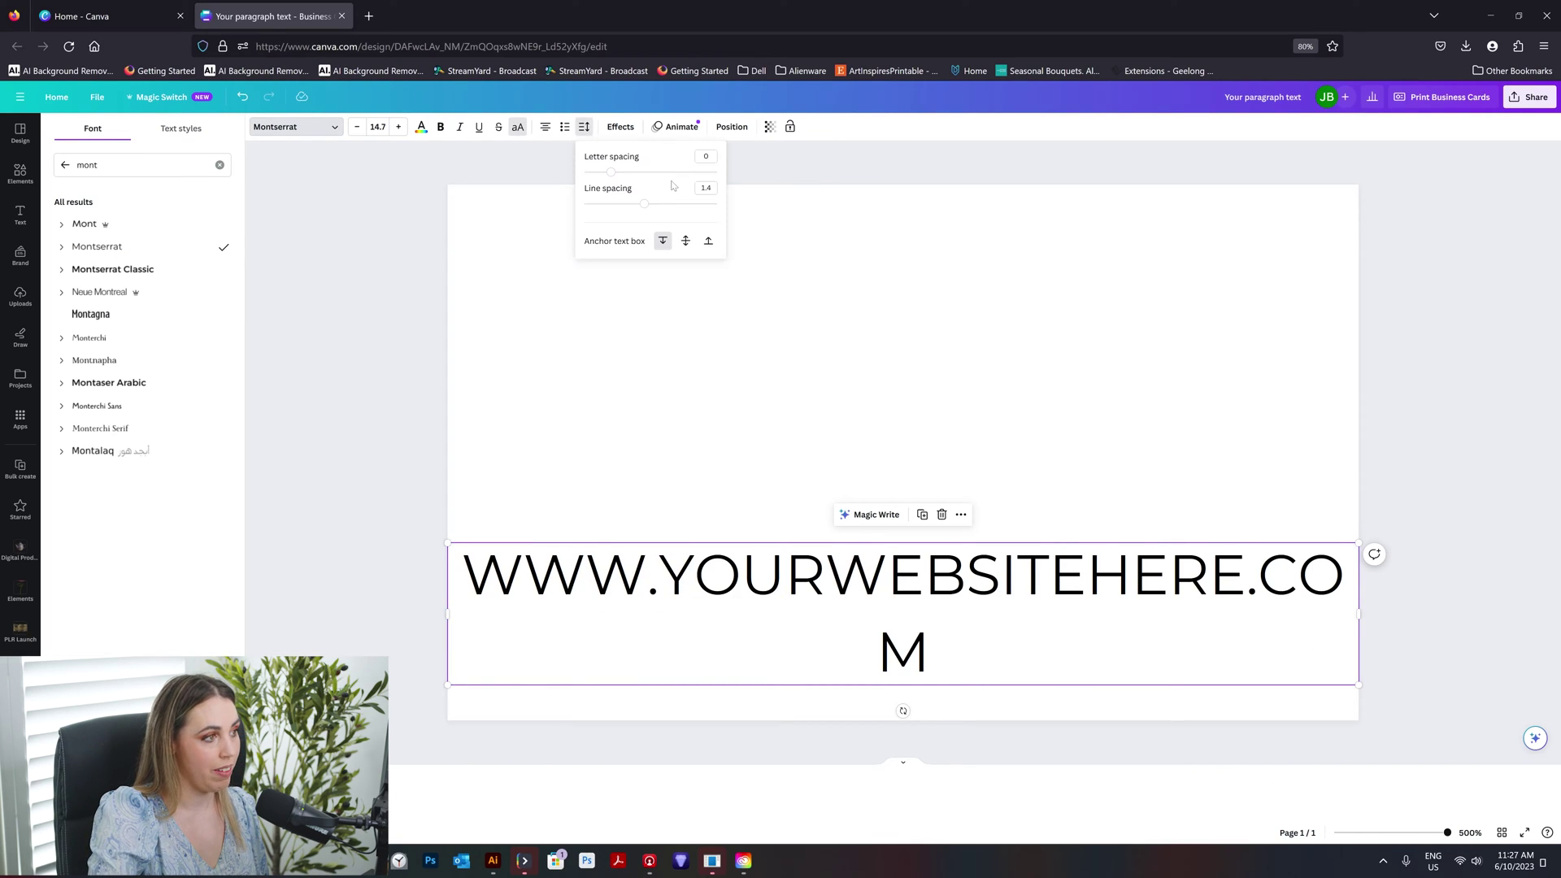
Step: Set the website address's letter spacing to 281 and shrink it to size 6.8 on a single line
drag(610, 172, 648, 171)
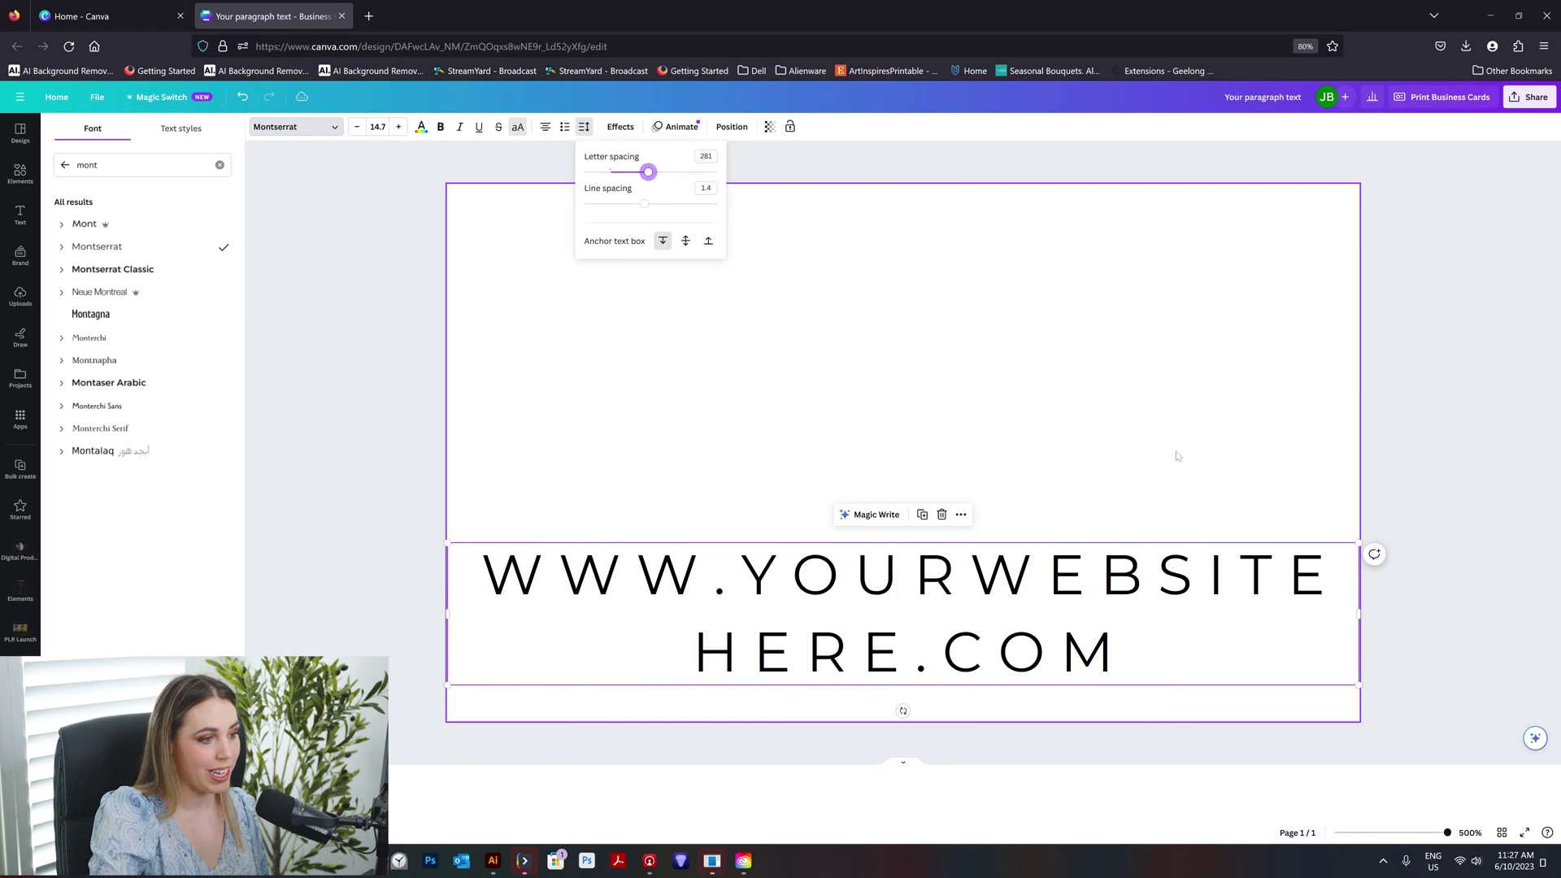
drag(1360, 543, 1165, 623)
click(1198, 585)
Step: Place a copy of the website line higher on the card and add a "YOUR BUSINESS" heading between the two lines
click(867, 317)
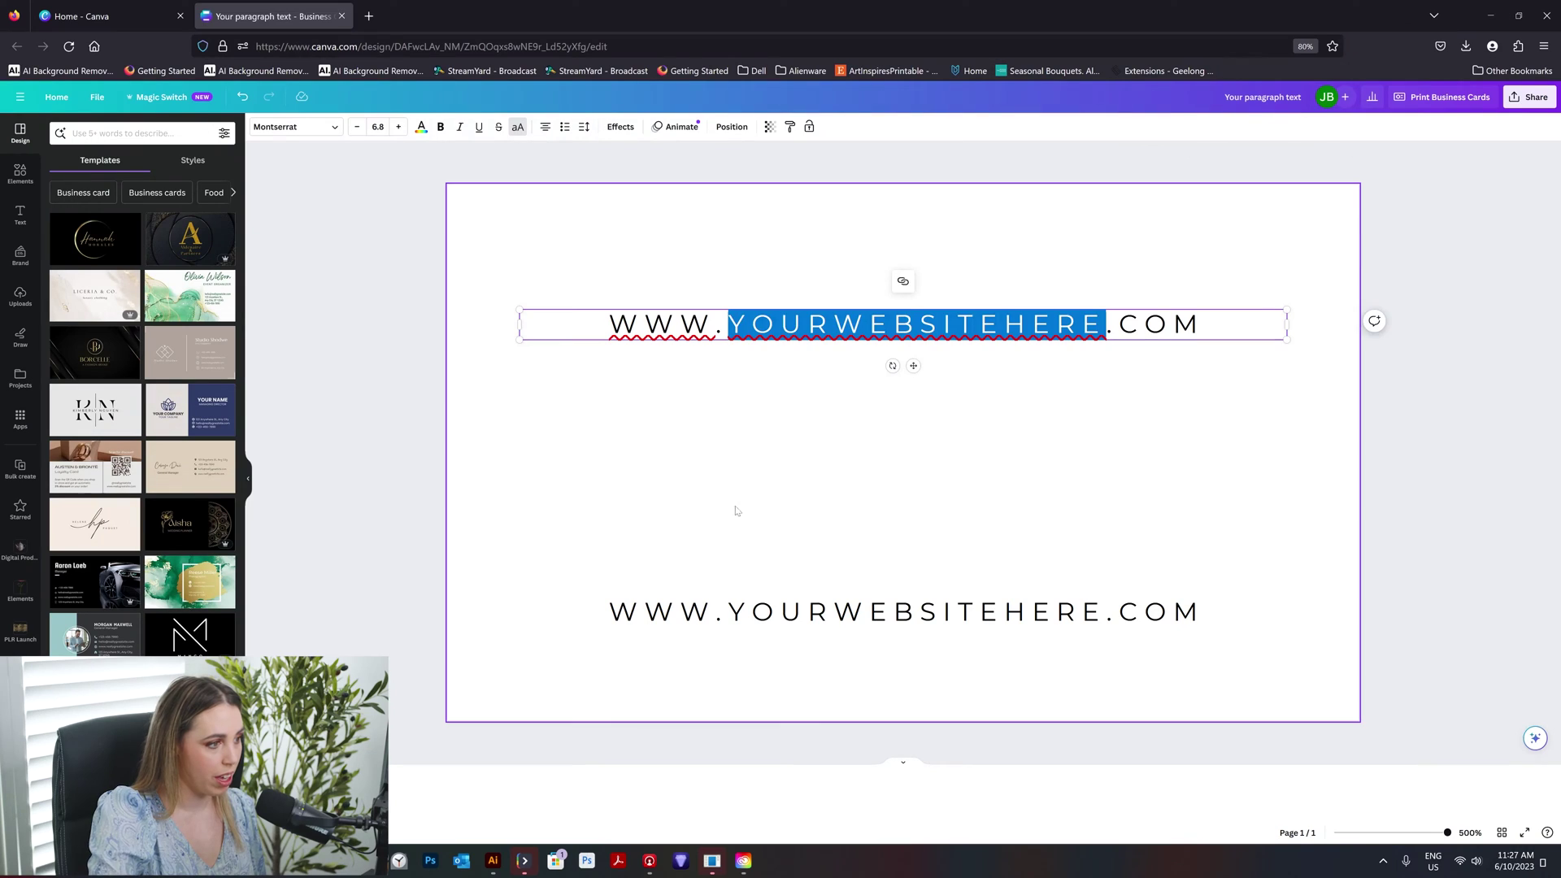
click(743, 450)
text(t)
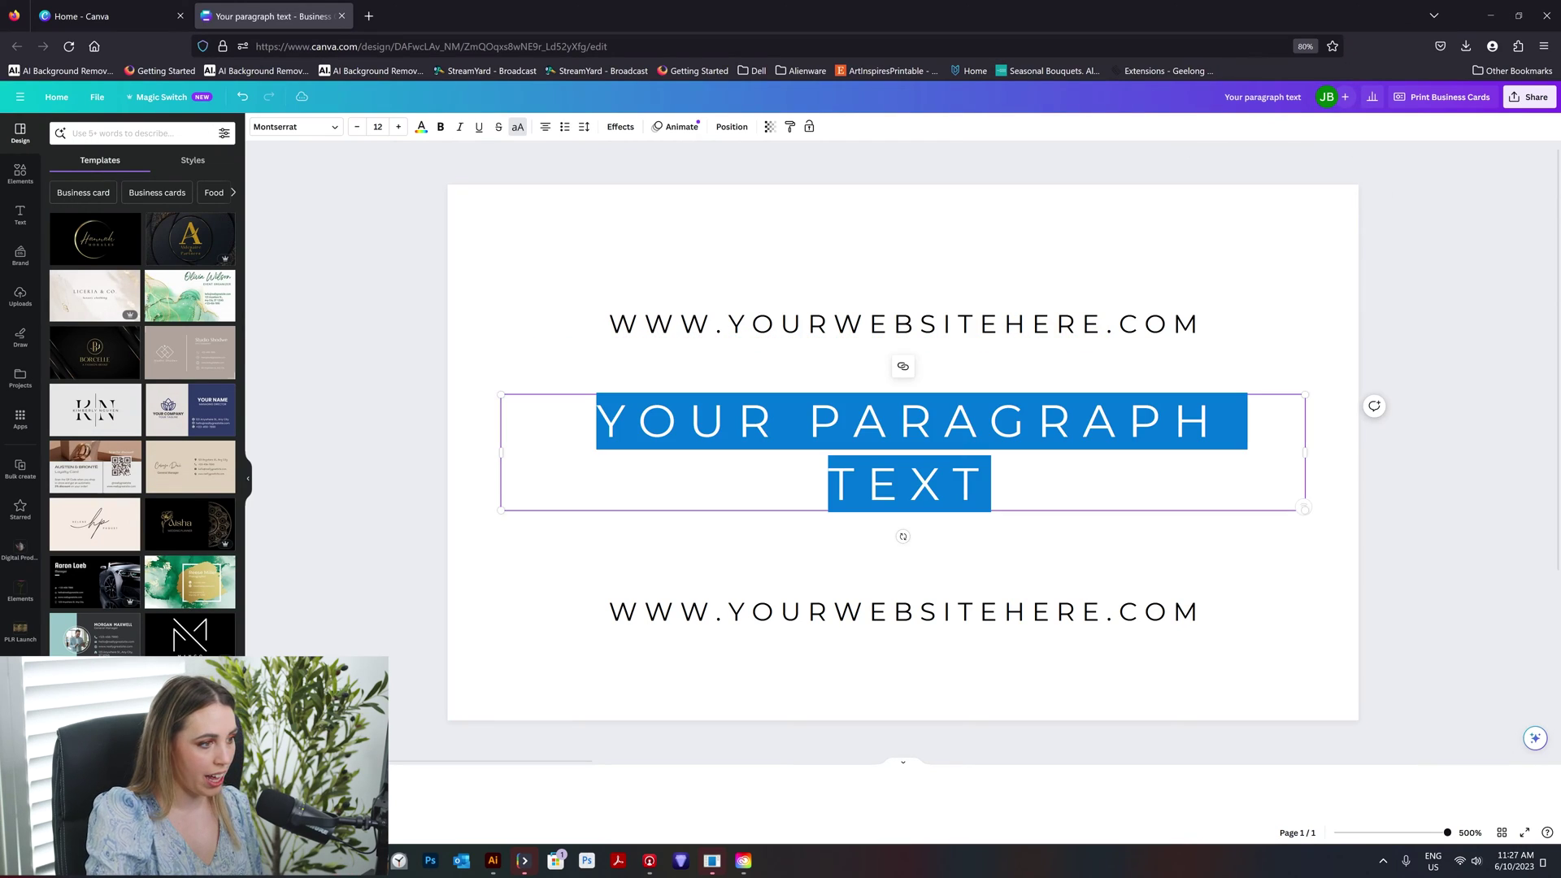
text(YOUR BUSINESS)
Step: Duplicate the upper website line just below the heading and change the copy's text to "TAGLINE HERE"
click(903, 323)
alt+drag(903, 324, 902, 501)
double_click(903, 502)
text(TAGLINE HERE)
click(1247, 300)
click(1101, 509)
Step: Set the business name heading's font to DM Serif Display
click(902, 420)
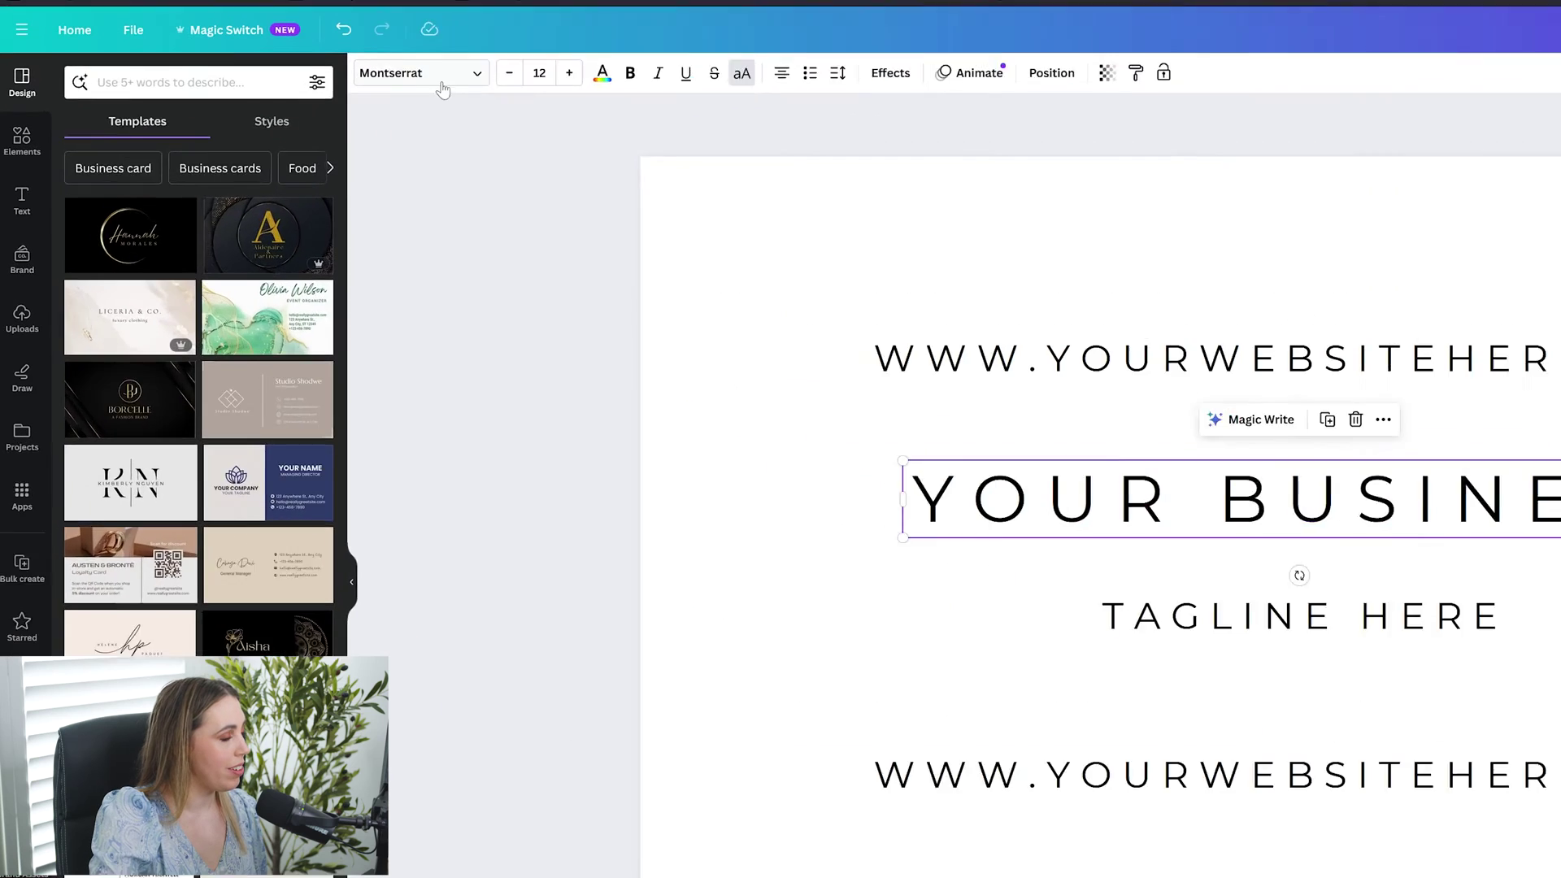
click(442, 85)
text(mont)
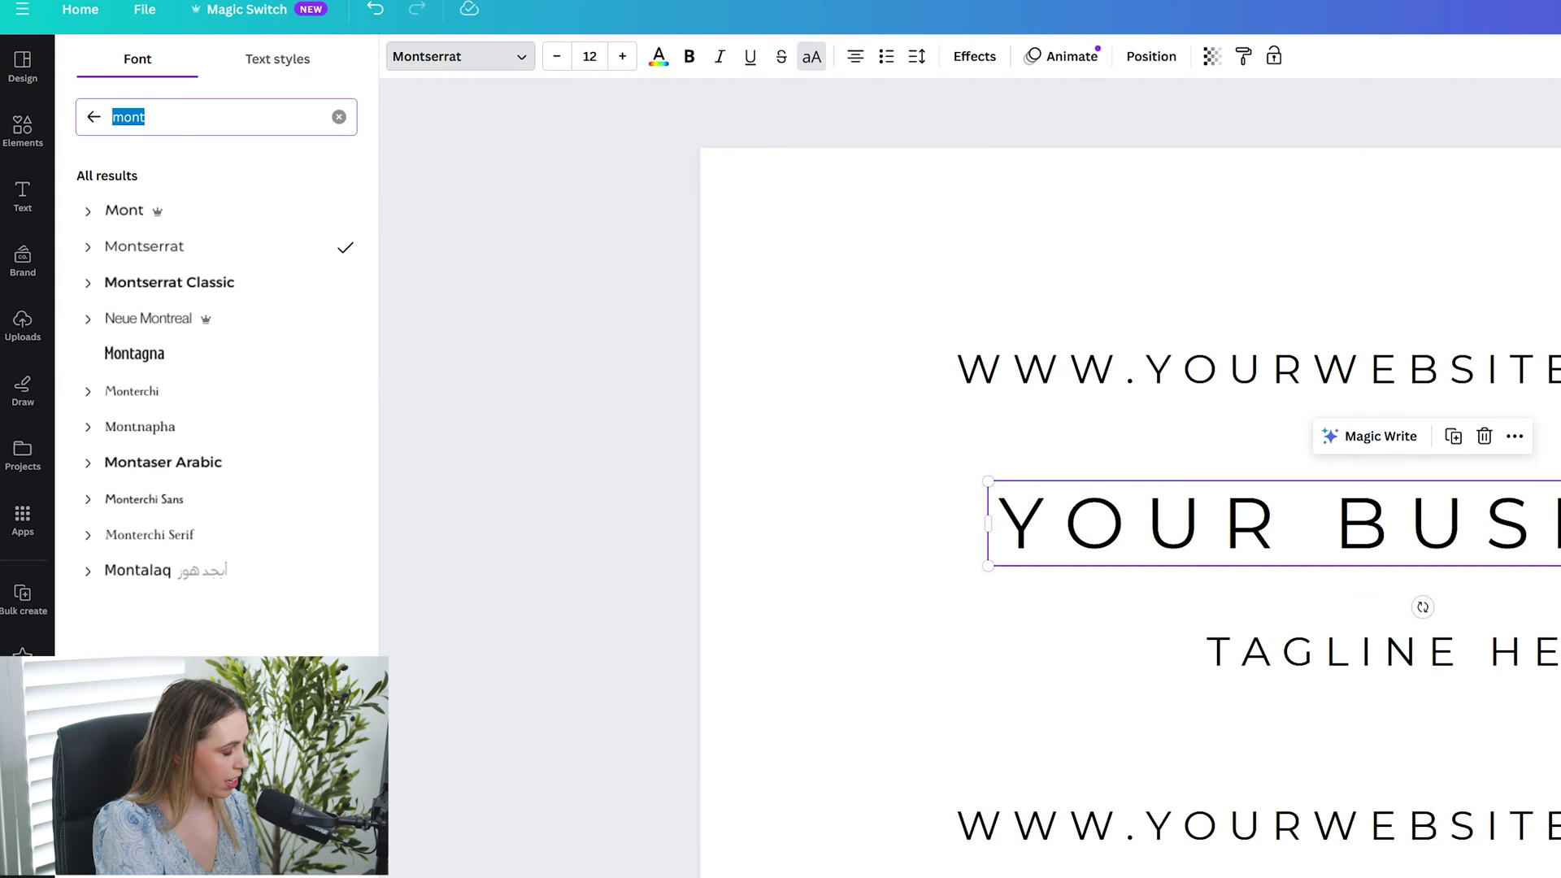
text(dm)
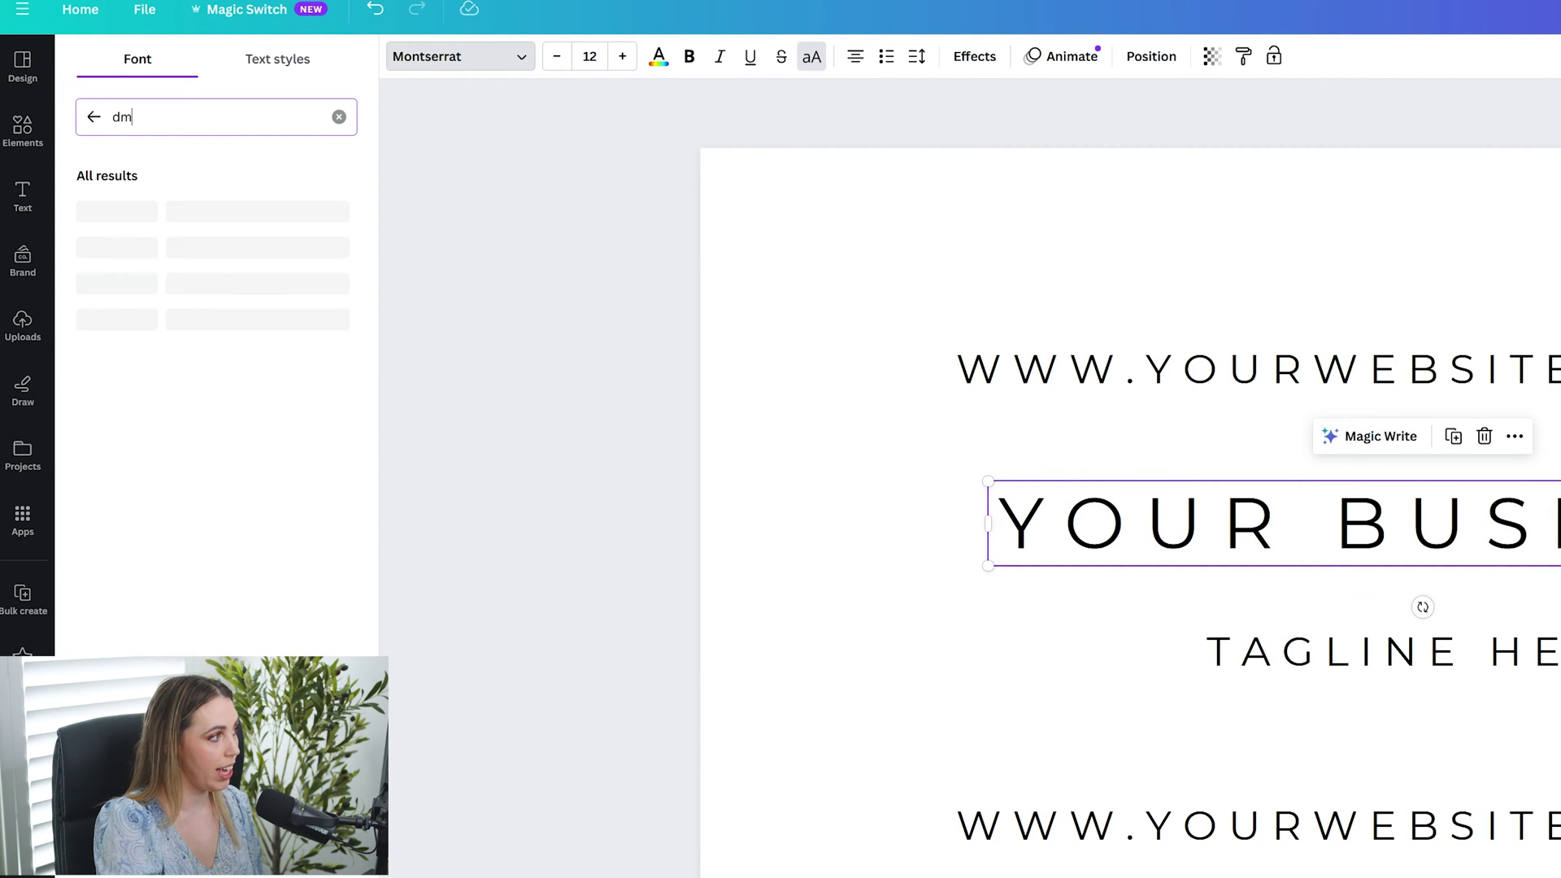
click(244, 252)
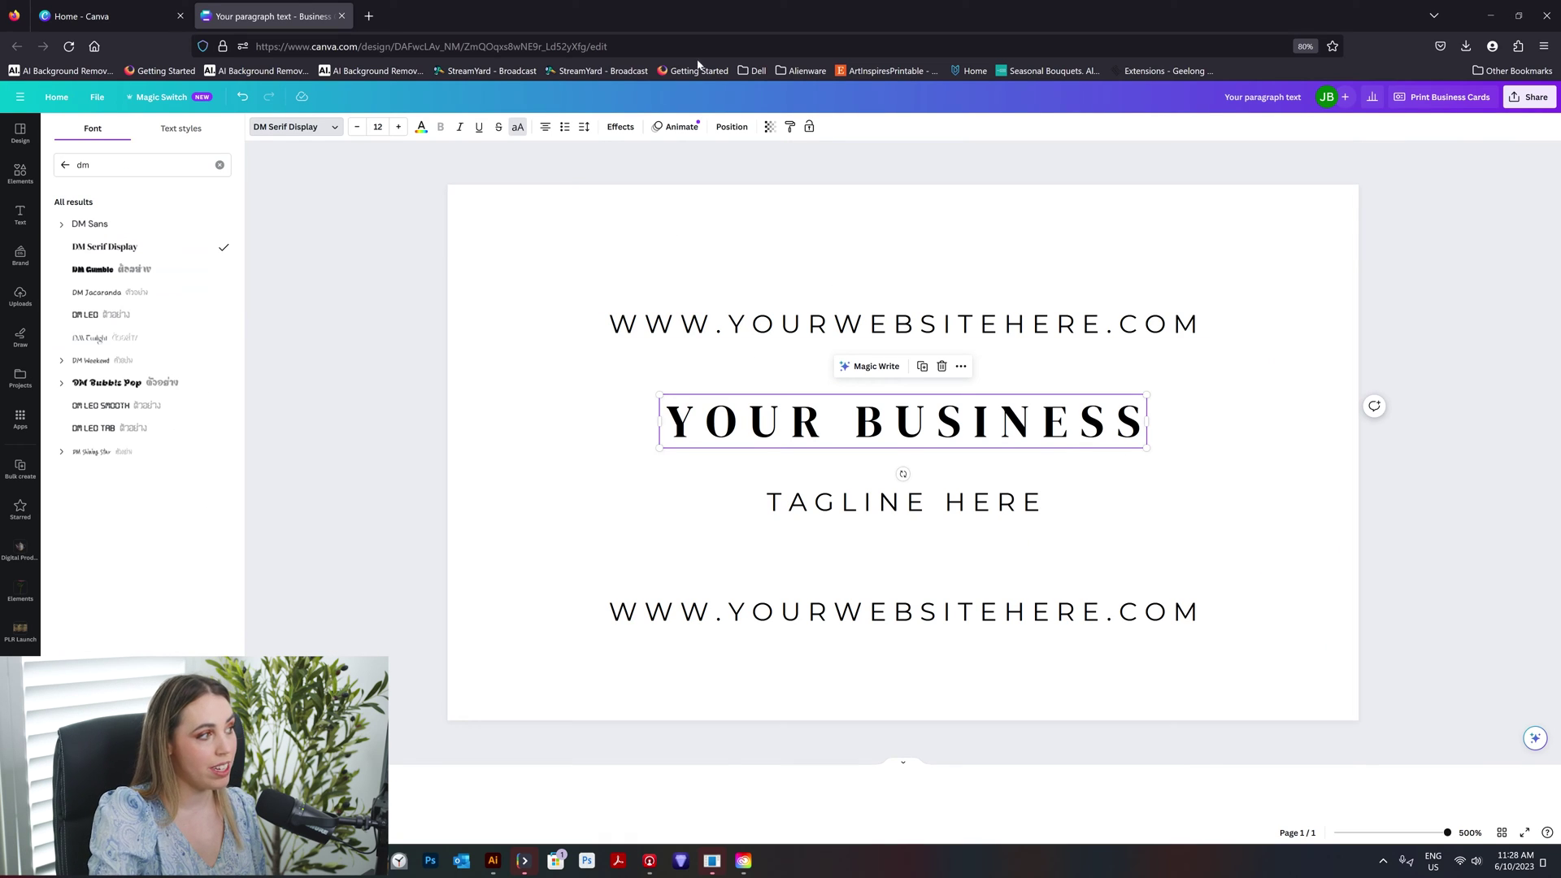
Step: Turn off uppercase for the heading, set its letter spacing to 0 and enlarge it to about size 23.3
click(517, 129)
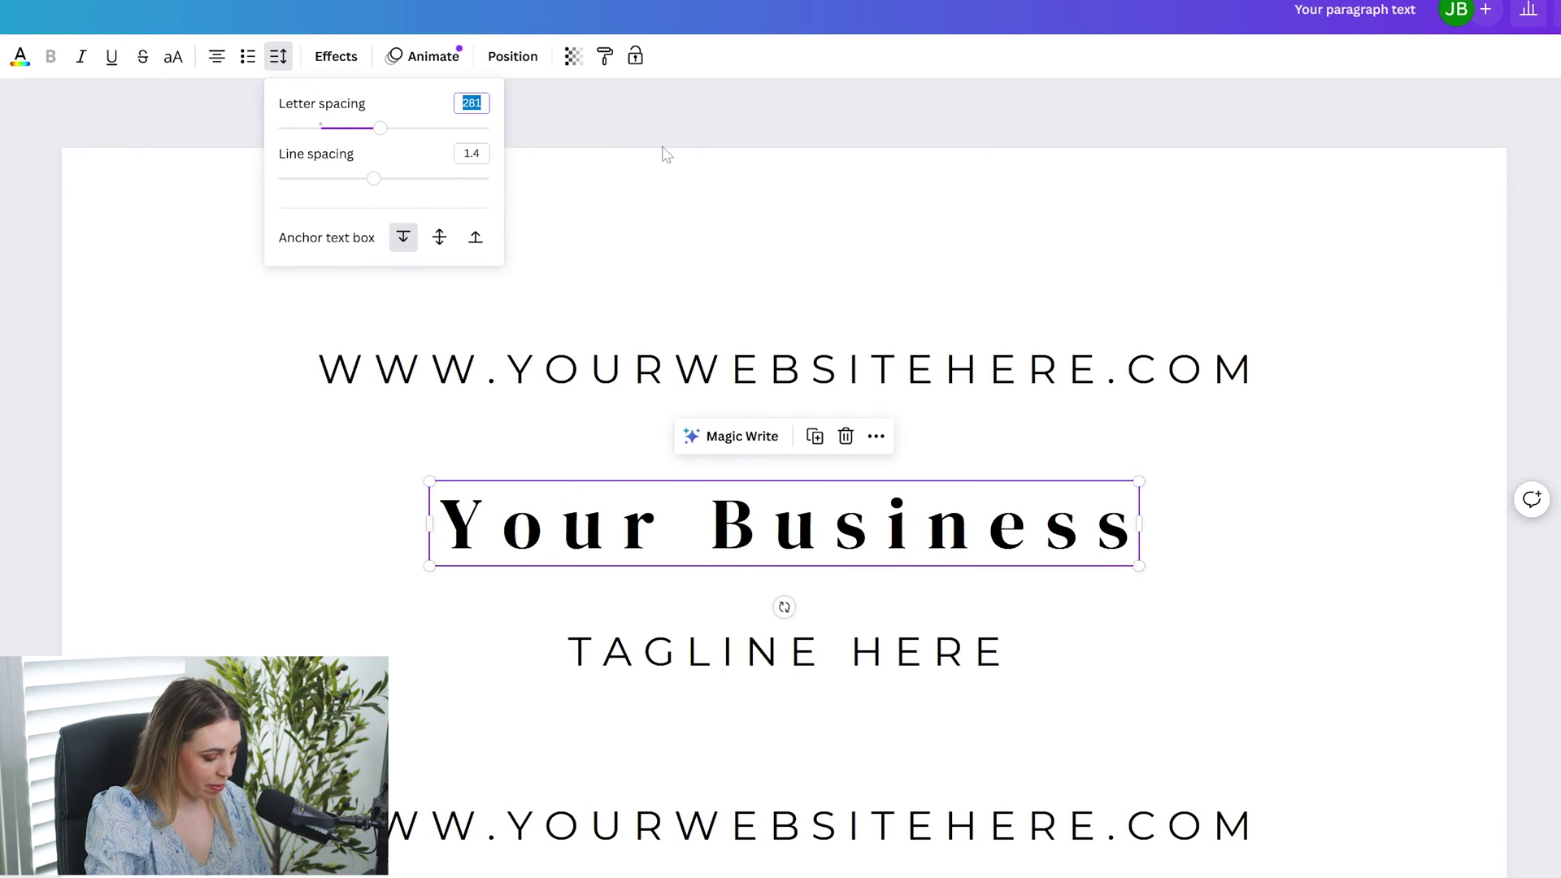
text(0)
key(Return)
drag(1011, 481, 1194, 433)
drag(1163, 367, 1176, 367)
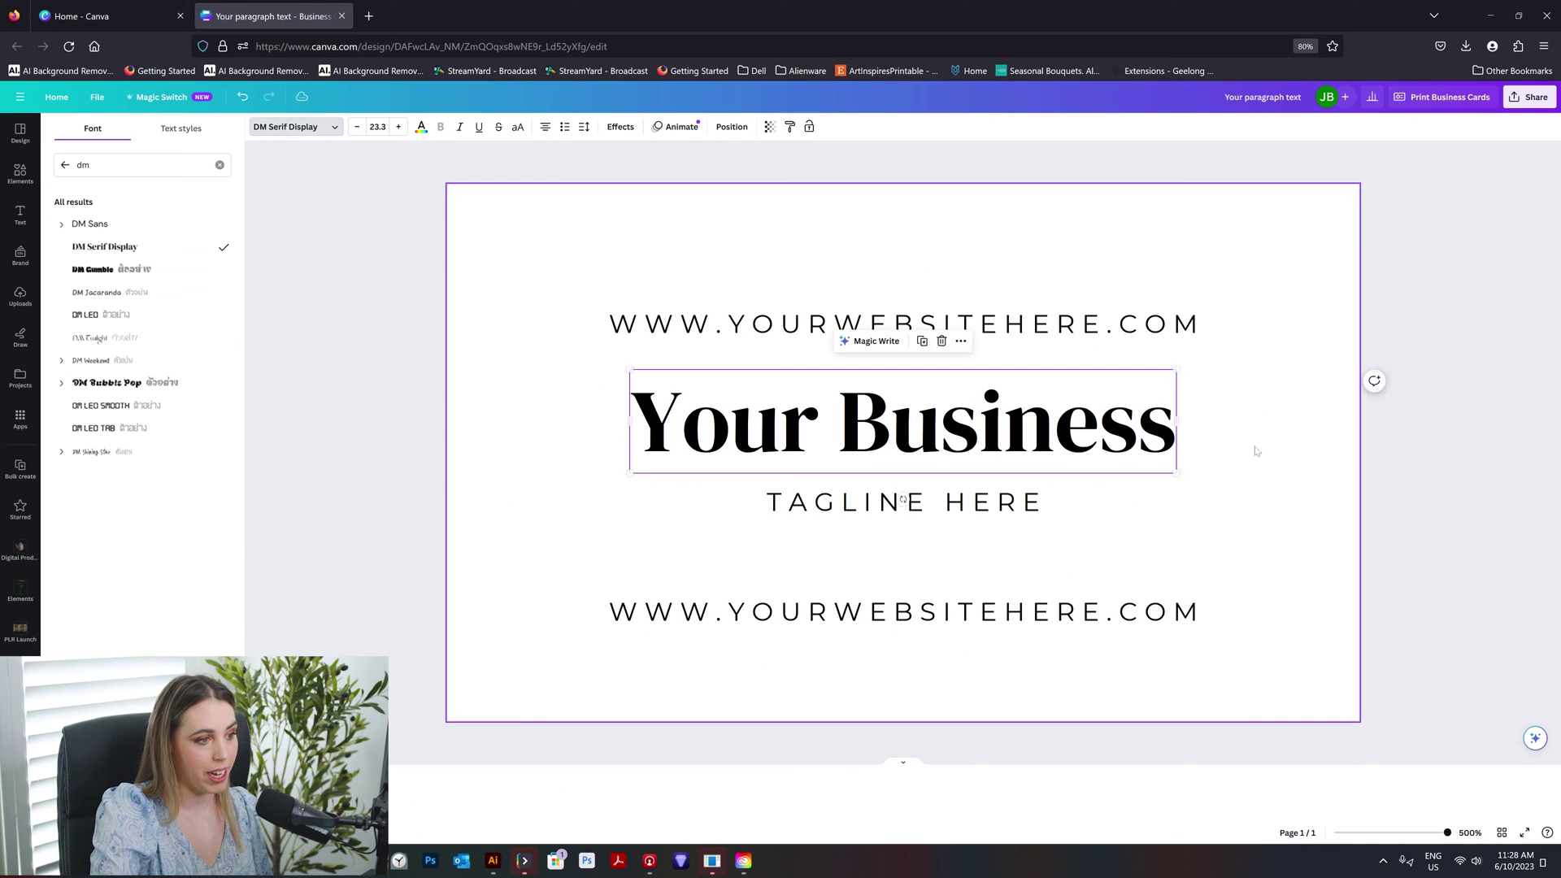
Step: Delete the upper website line, move the remaining one near the card's lower edge and set its size to 7
click(969, 496)
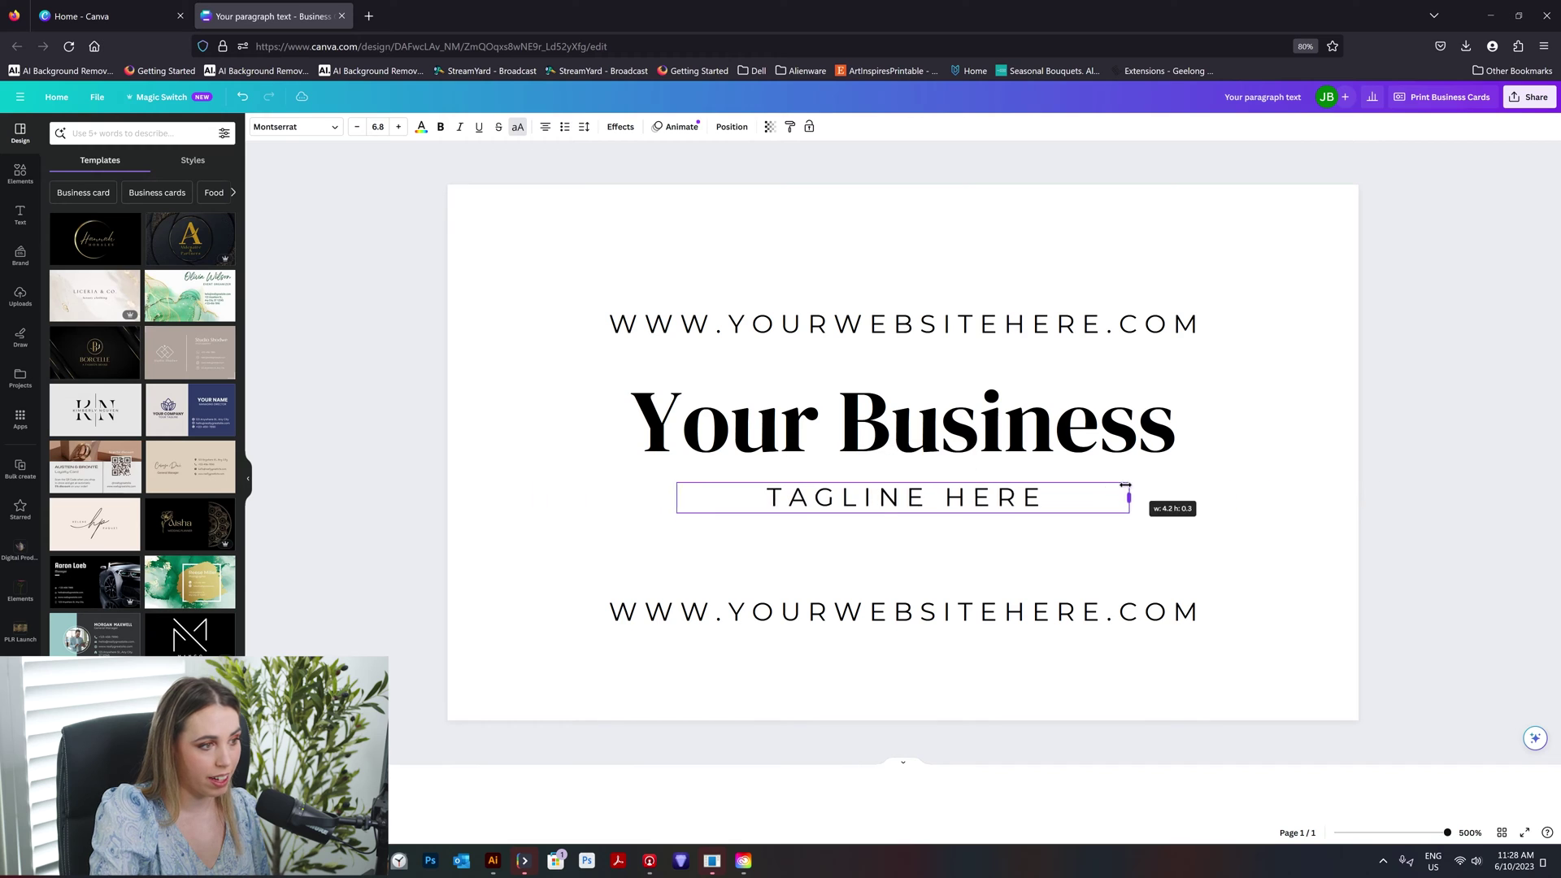
click(1064, 324)
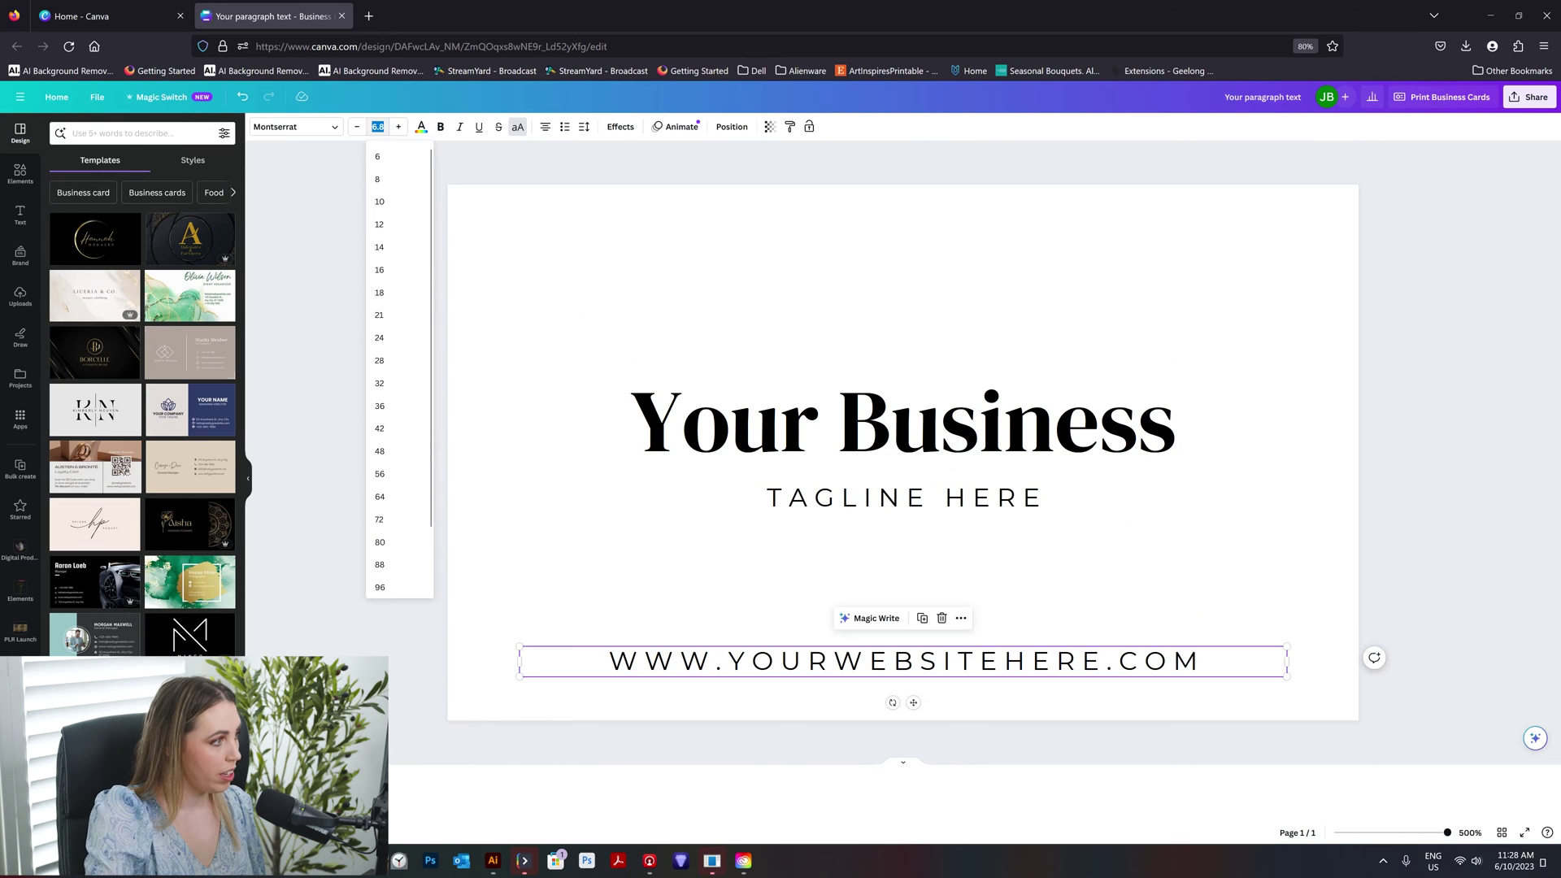
text(7)
key(Return)
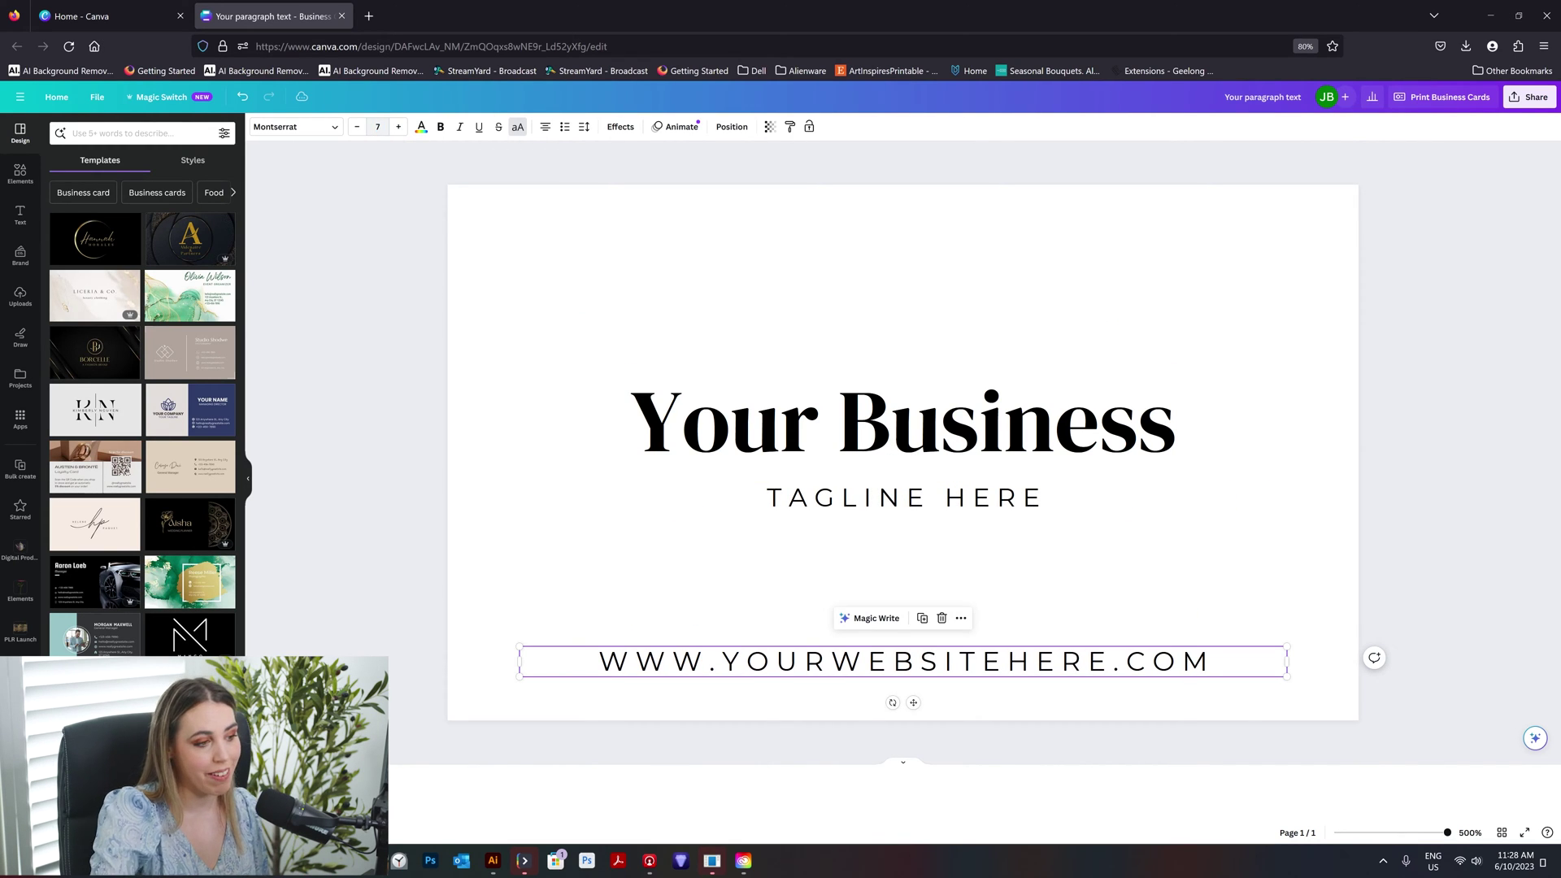
Step: Set the tagline to size 7 and frame it with a line of weight 1 above and a copy below
click(1011, 509)
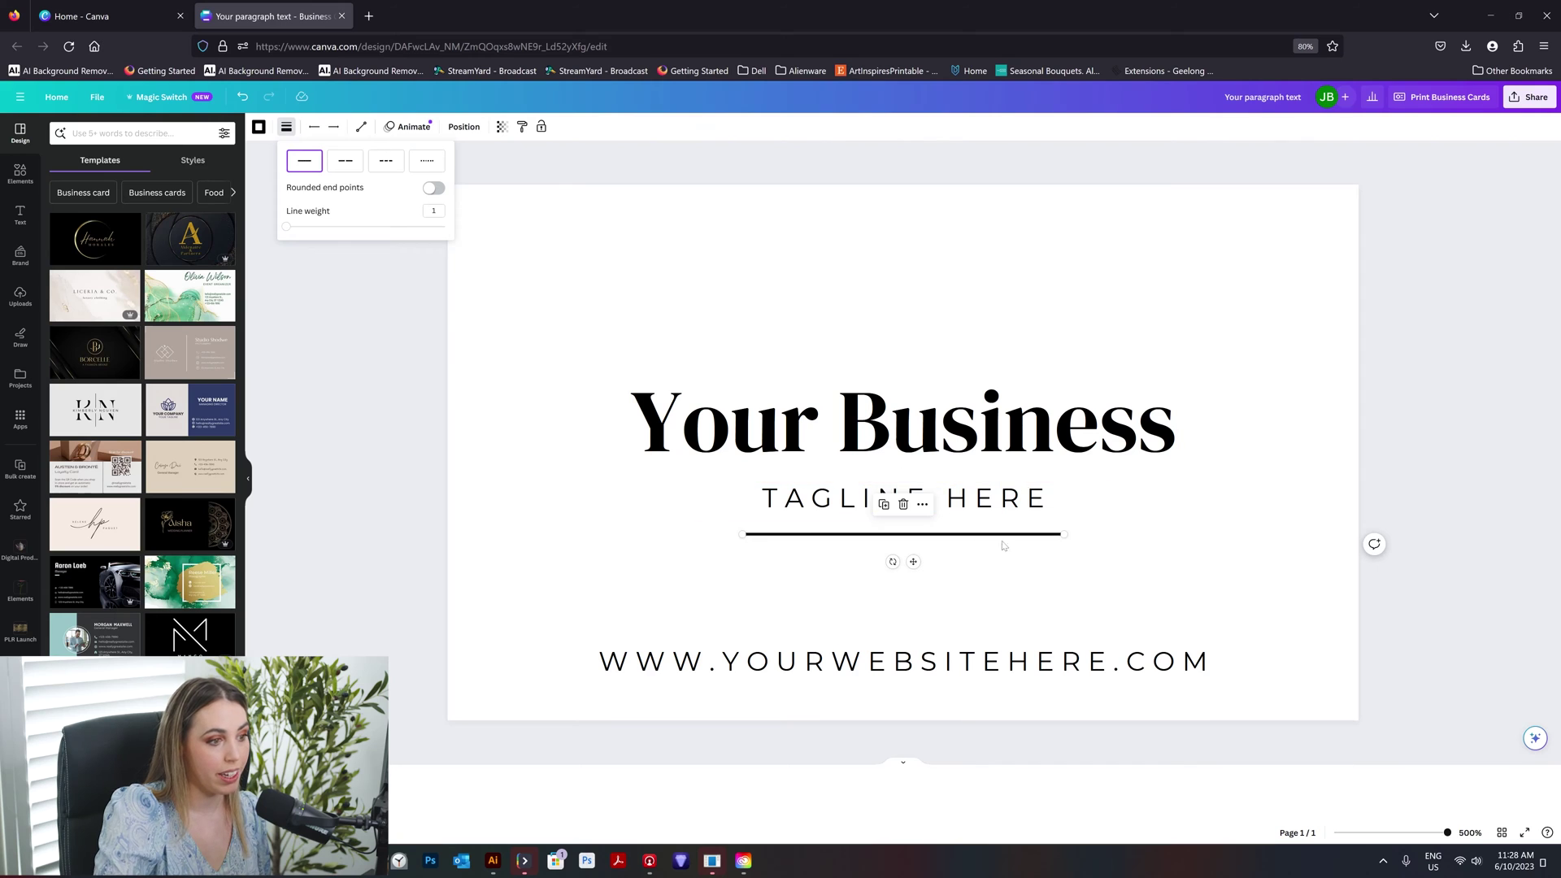
drag(1004, 546, 1005, 481)
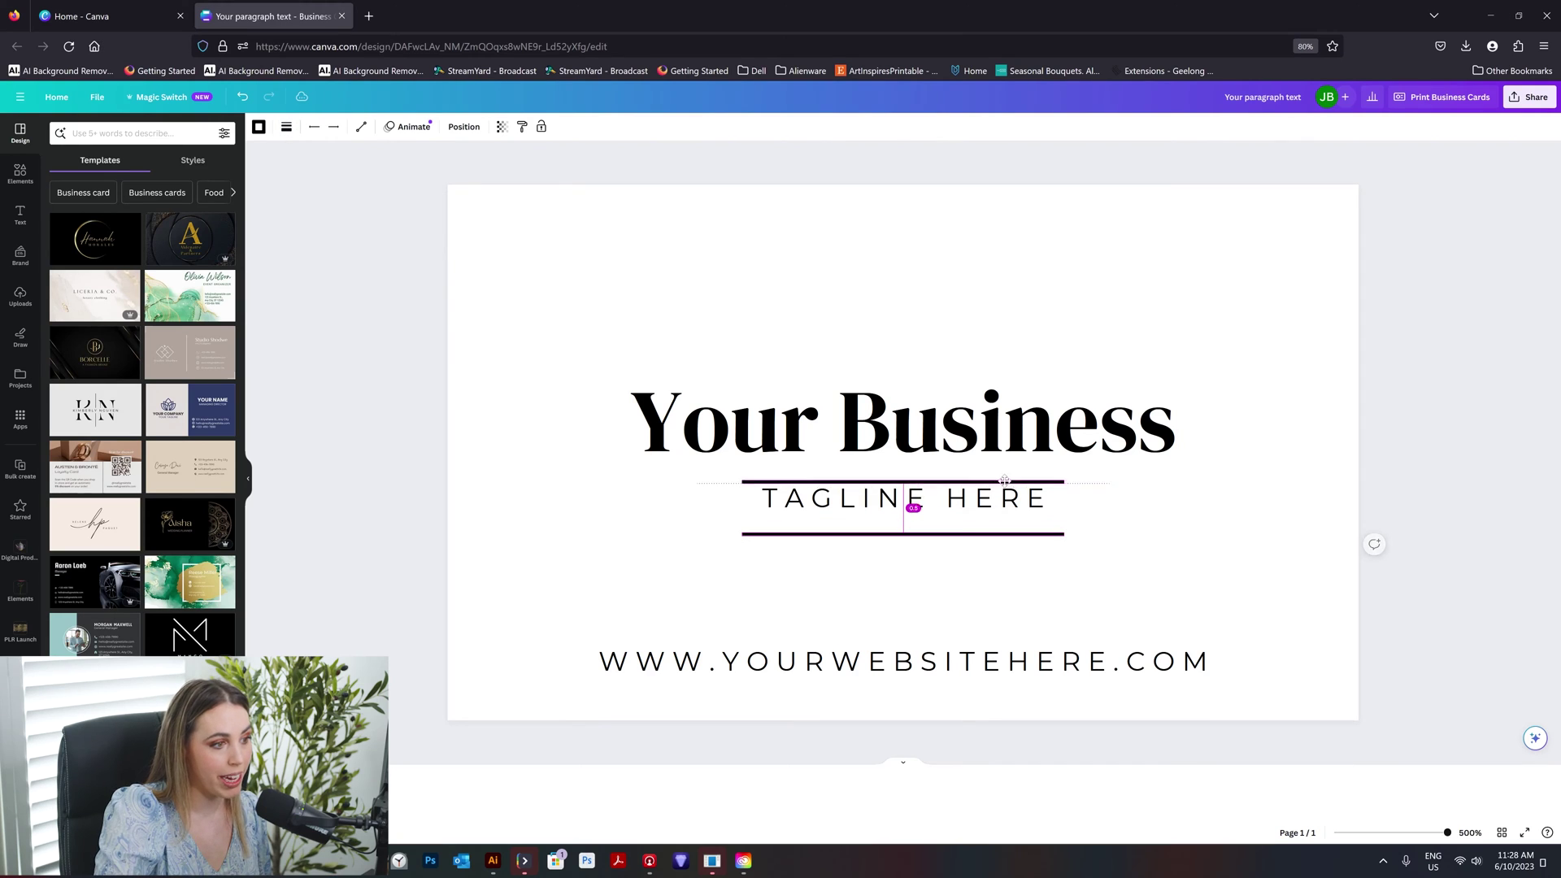
mouse_move(998, 497)
mouse_down()
mouse_move(999, 522)
mouse_move(1026, 497)
mouse_up()
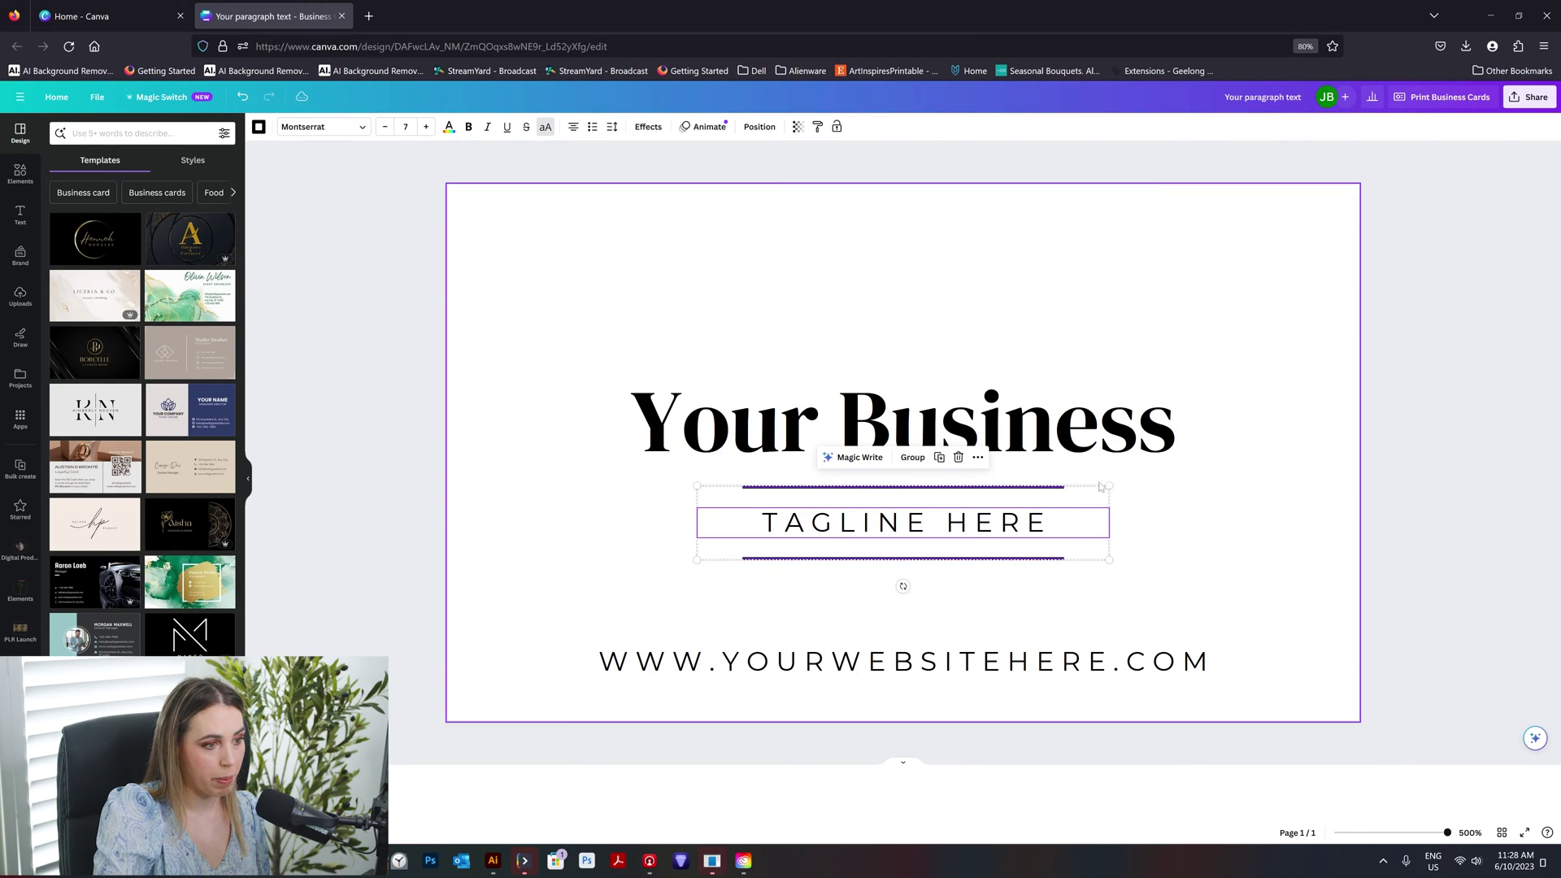
Step: Color both lines around the tagline light beige from the brand palette
click(1057, 554)
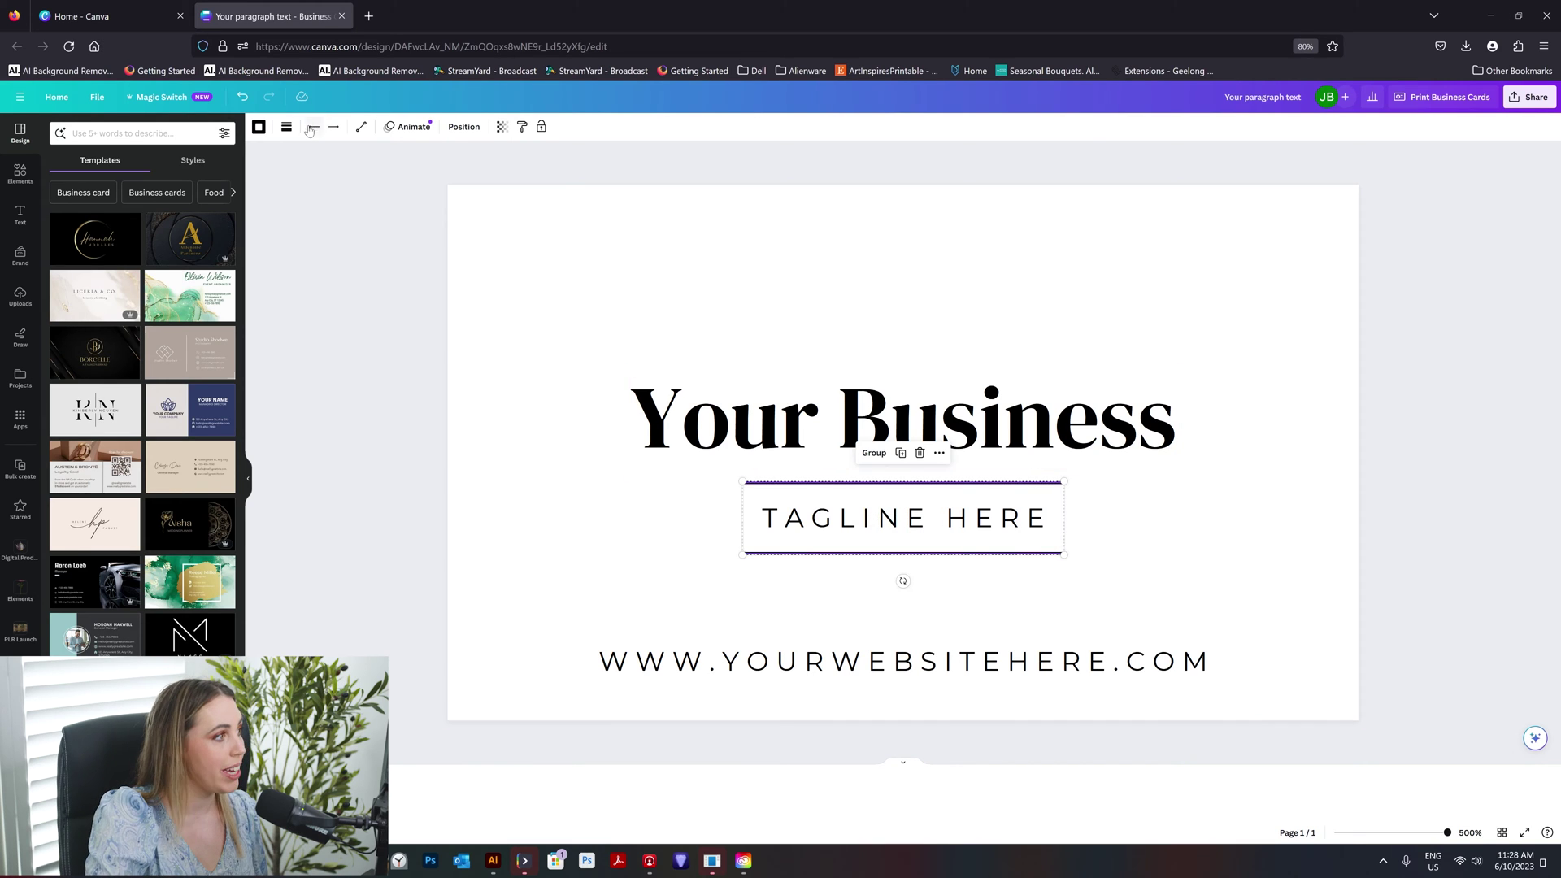
click(258, 126)
click(189, 349)
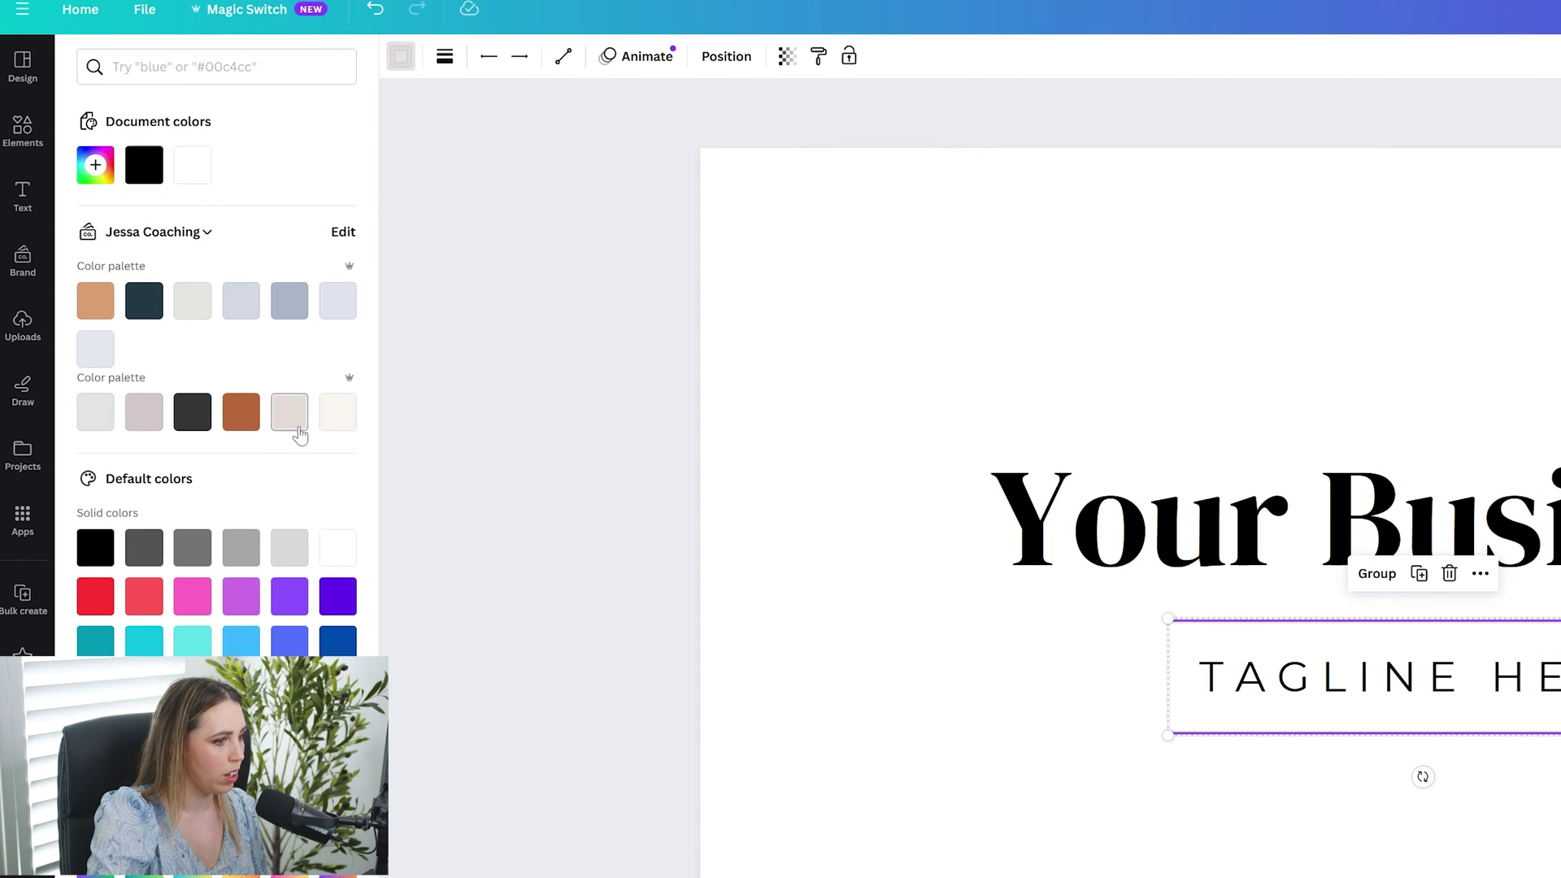
Step: Move the tagline with its two lines slightly lower and enlarge the Your Business heading to size 24.5
click(1553, 830)
drag(1558, 830, 1390, 608)
drag(1020, 515, 1020, 525)
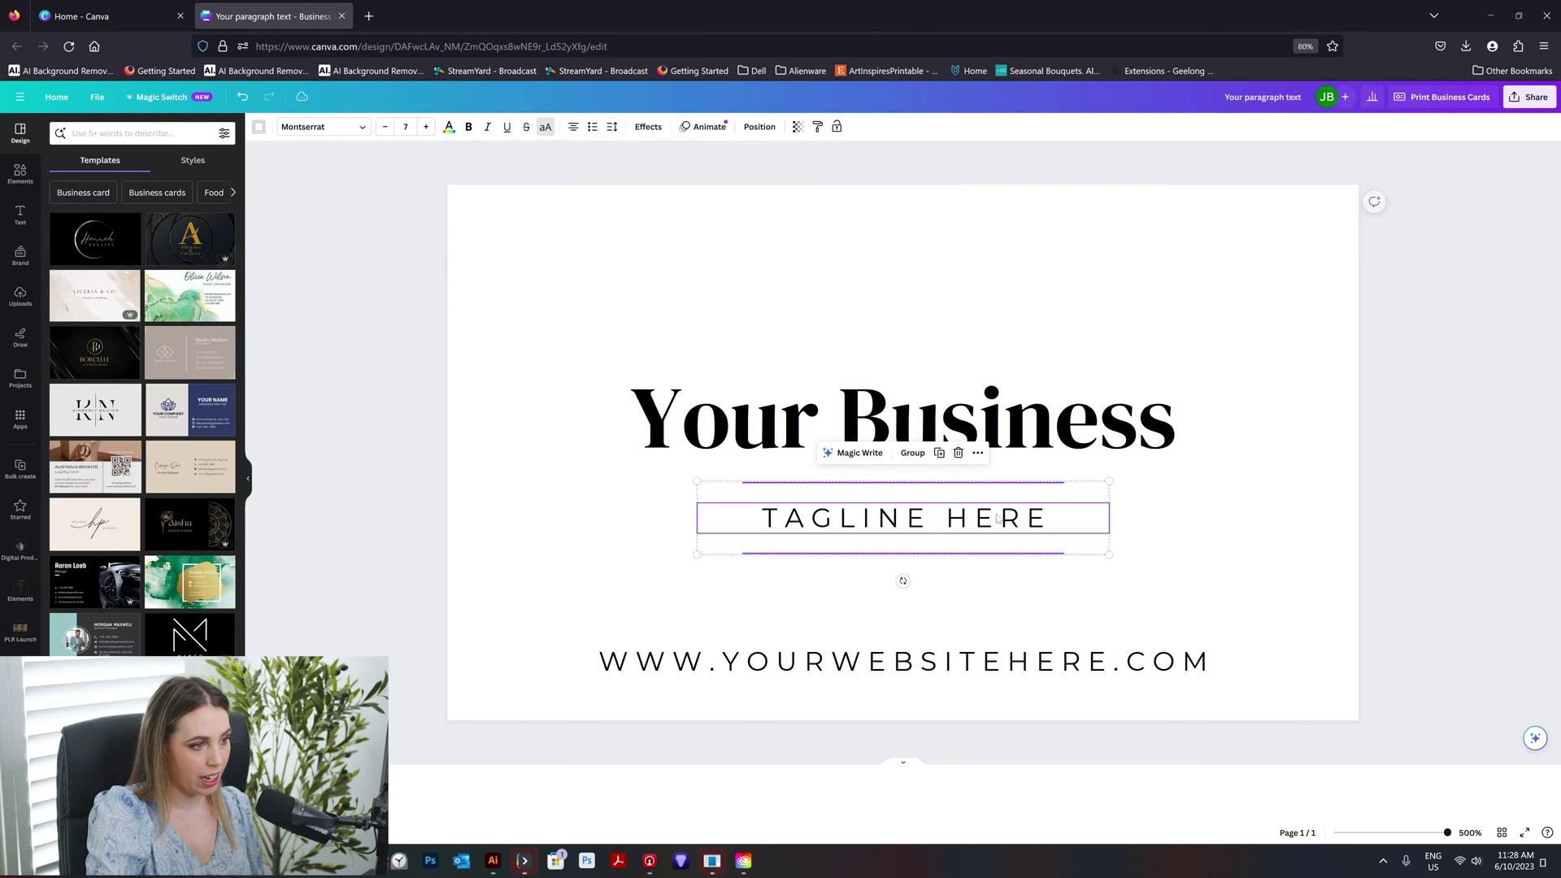
click(1244, 547)
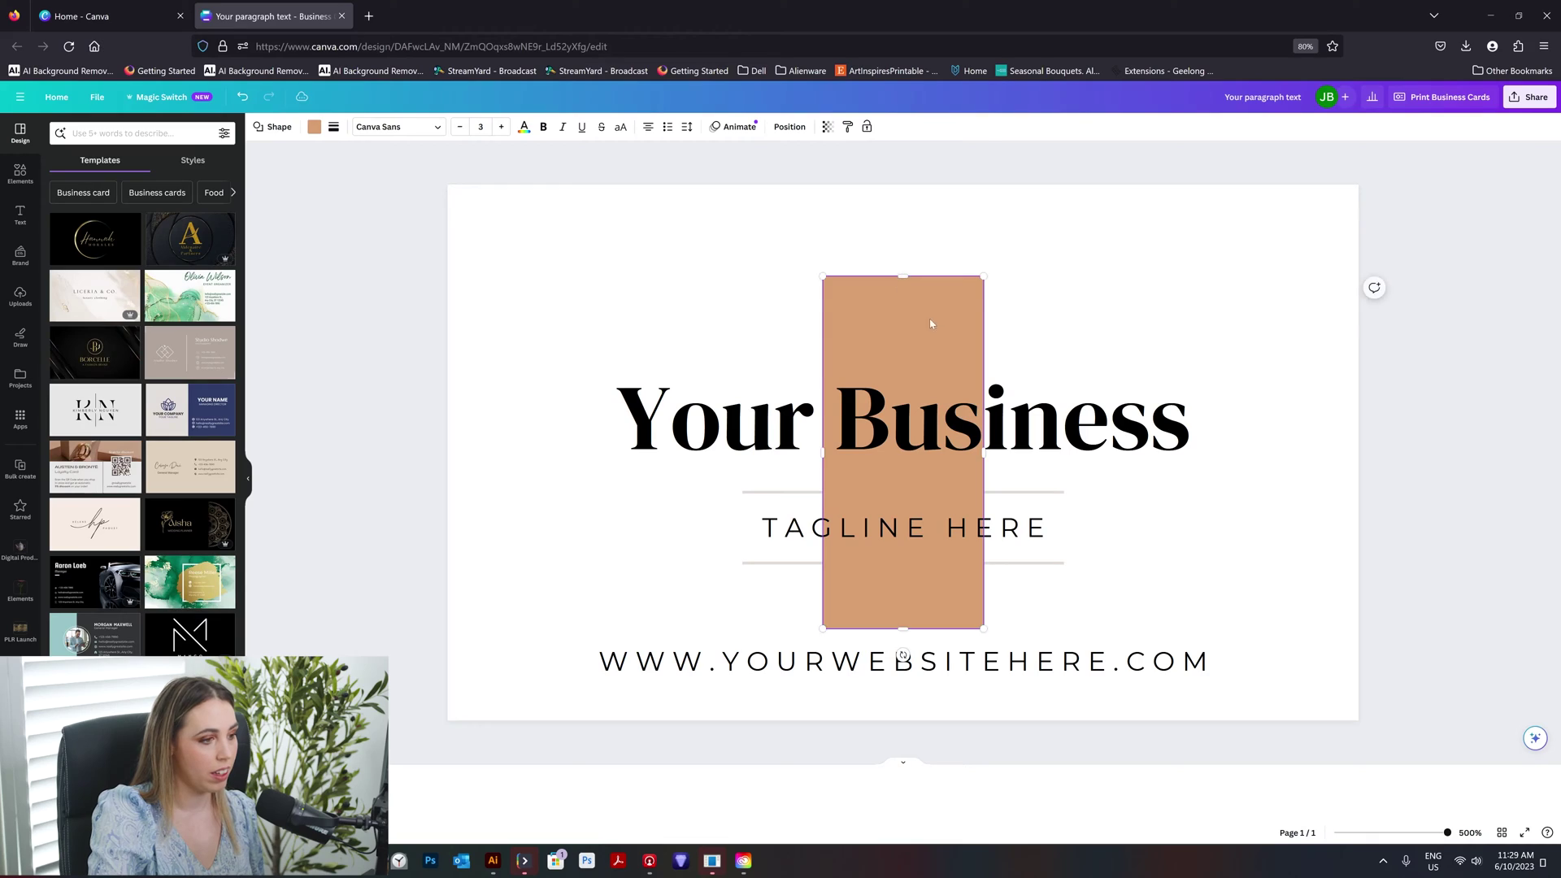
Step: Shape the tan rectangle into a white band across the card's lower edge, extending past the card, with the website address centered on it
drag(930, 320, 930, 401)
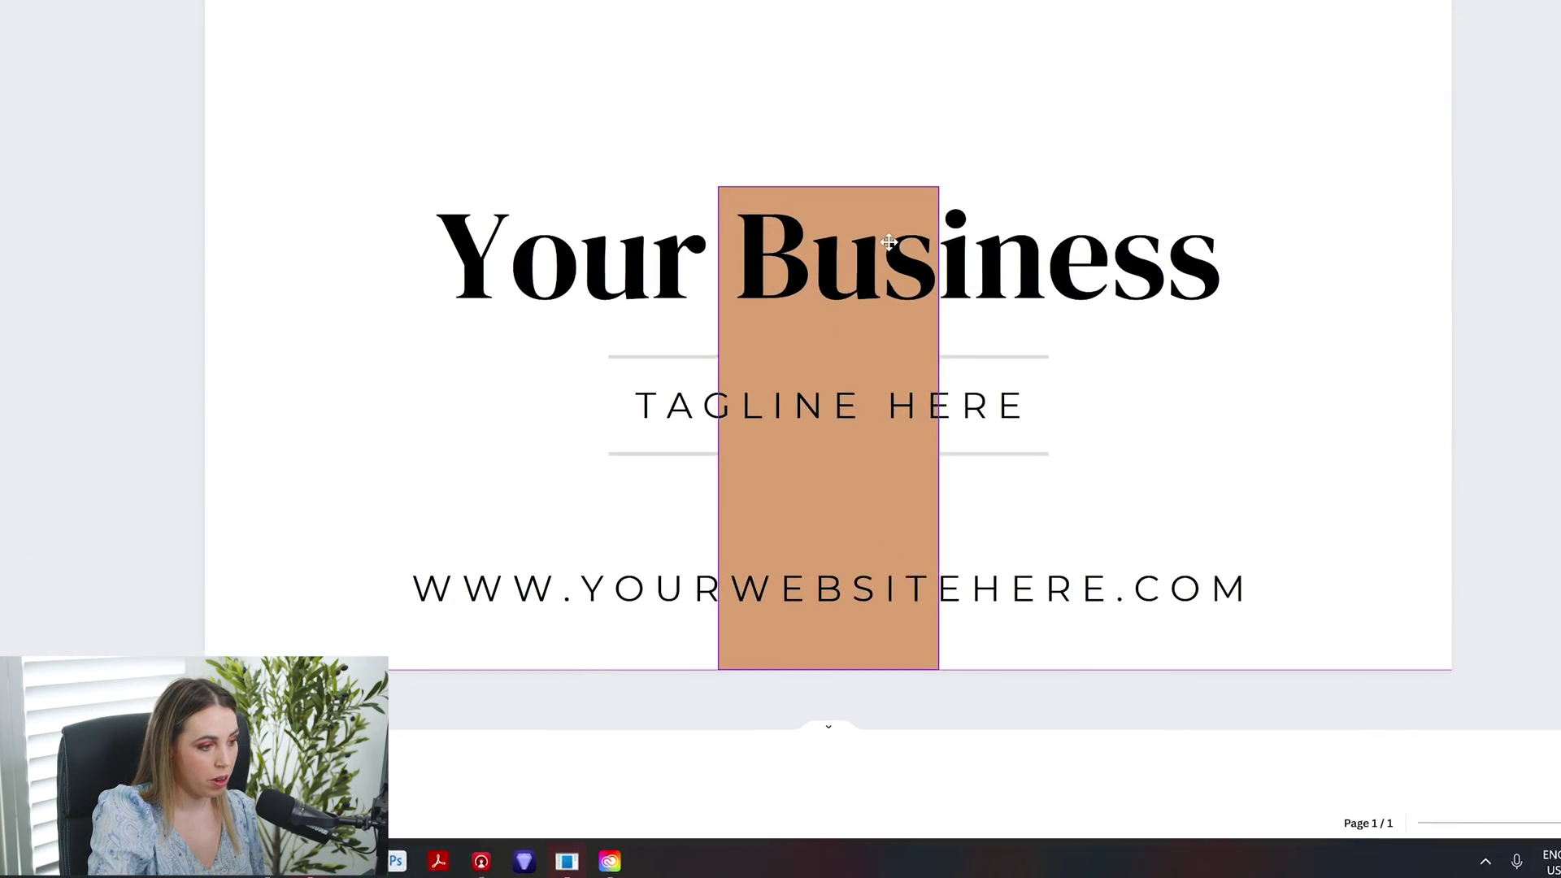
drag(792, 79, 791, 499)
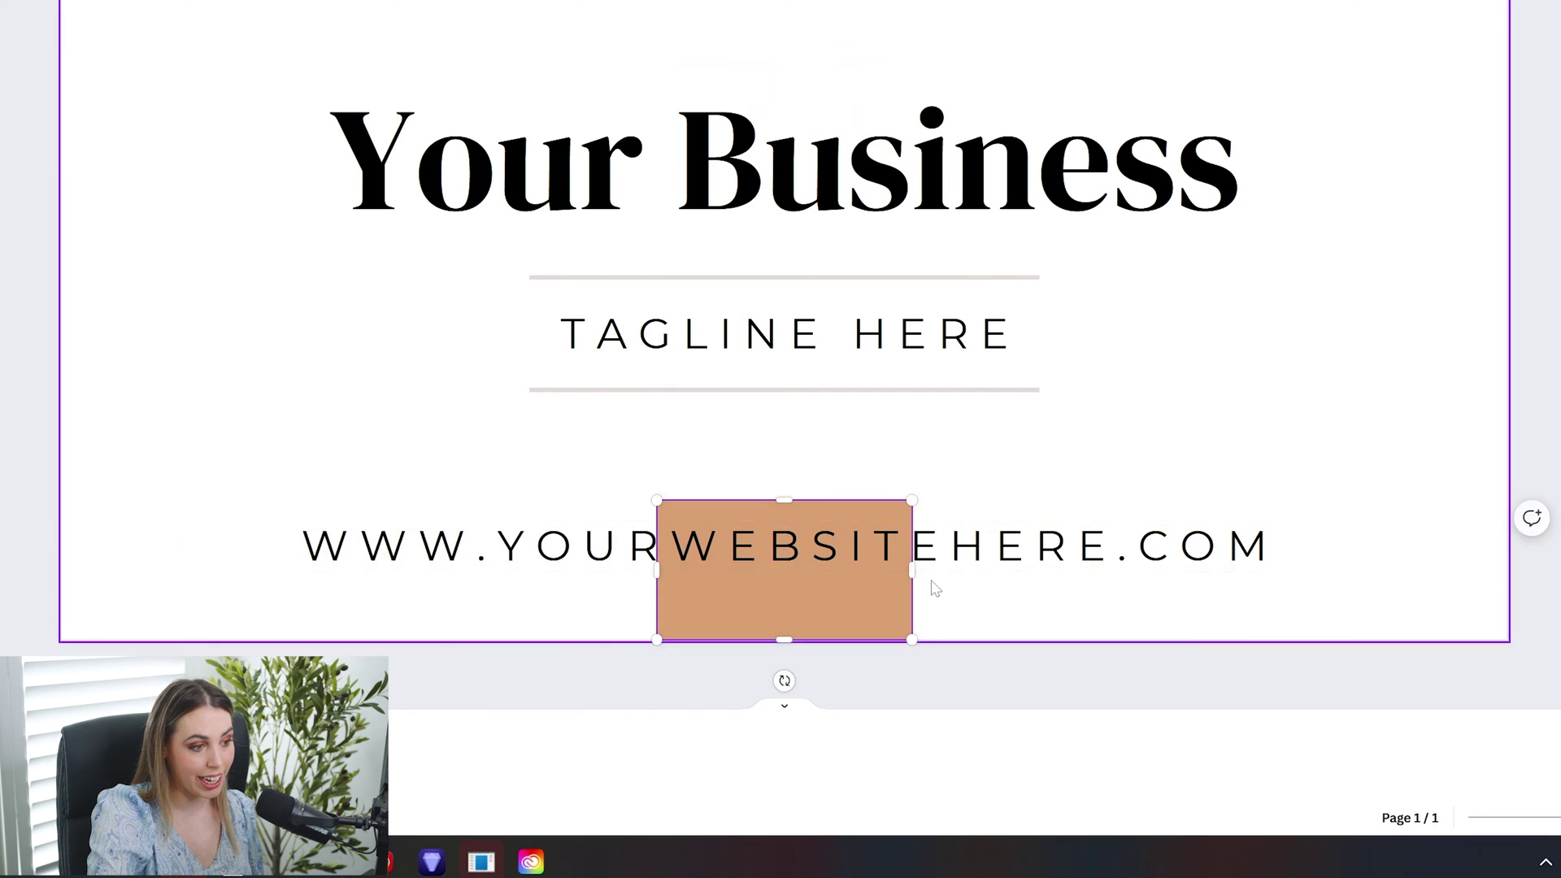
drag(1160, 568, 1509, 575)
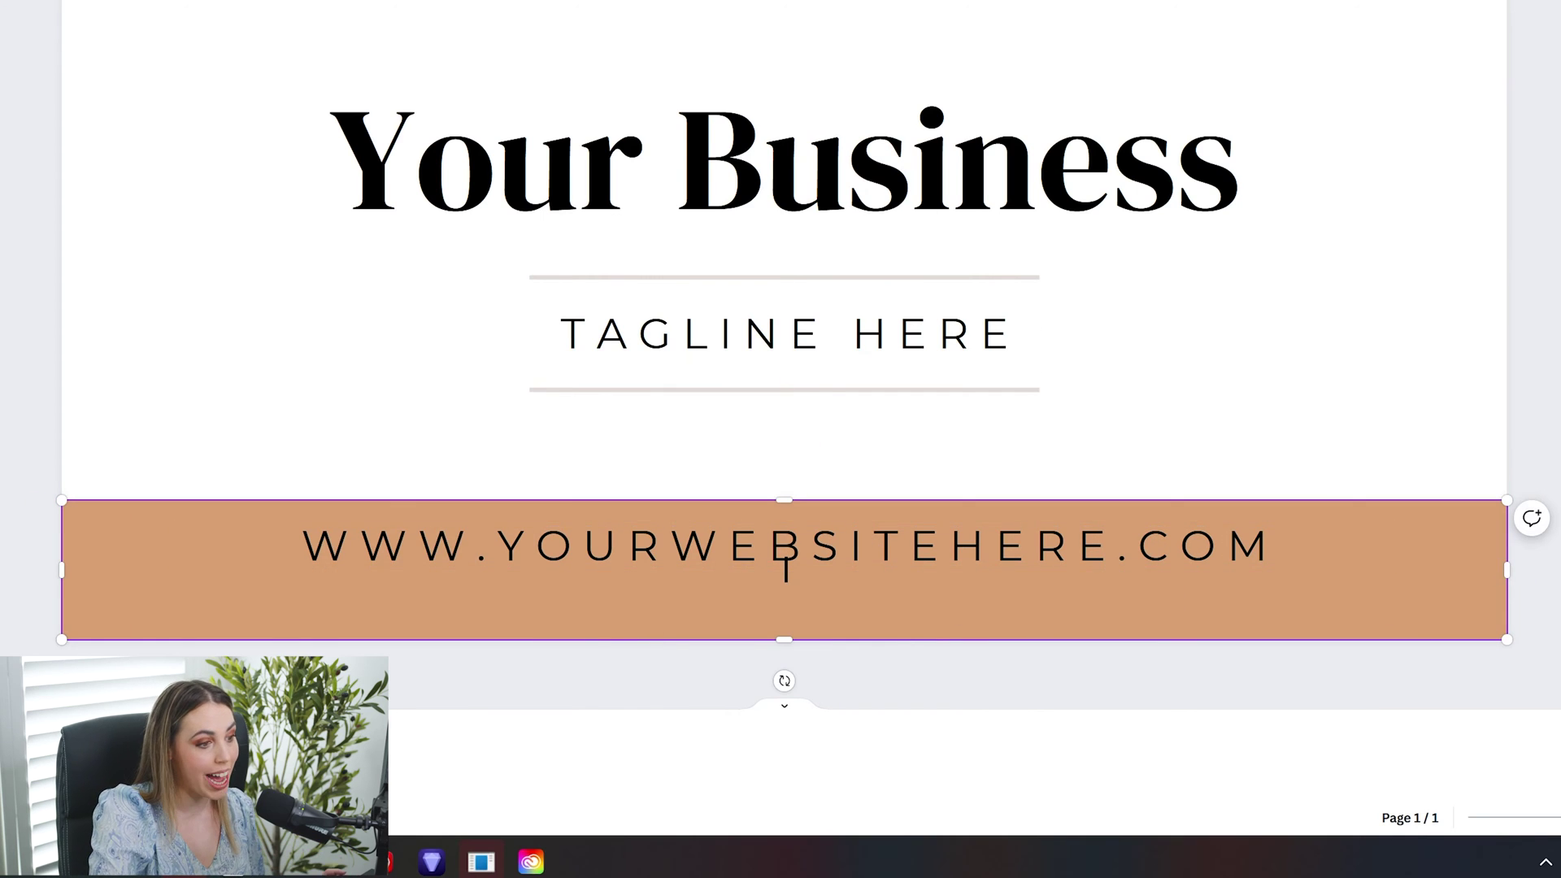
drag(1121, 534, 1120, 559)
click(1441, 549)
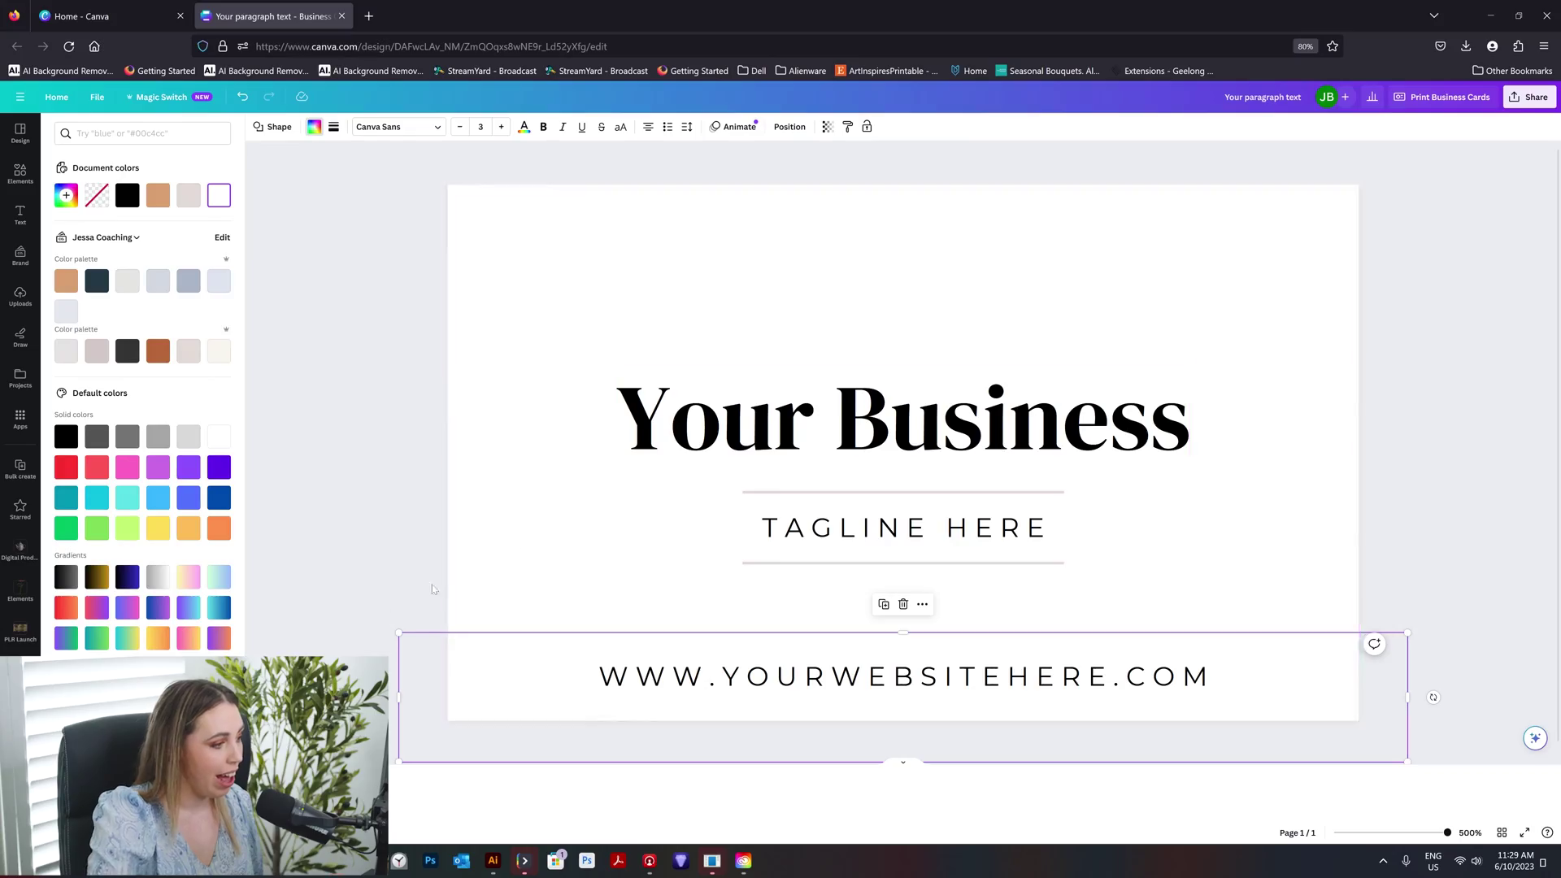
scroll(483, 478, down, 1)
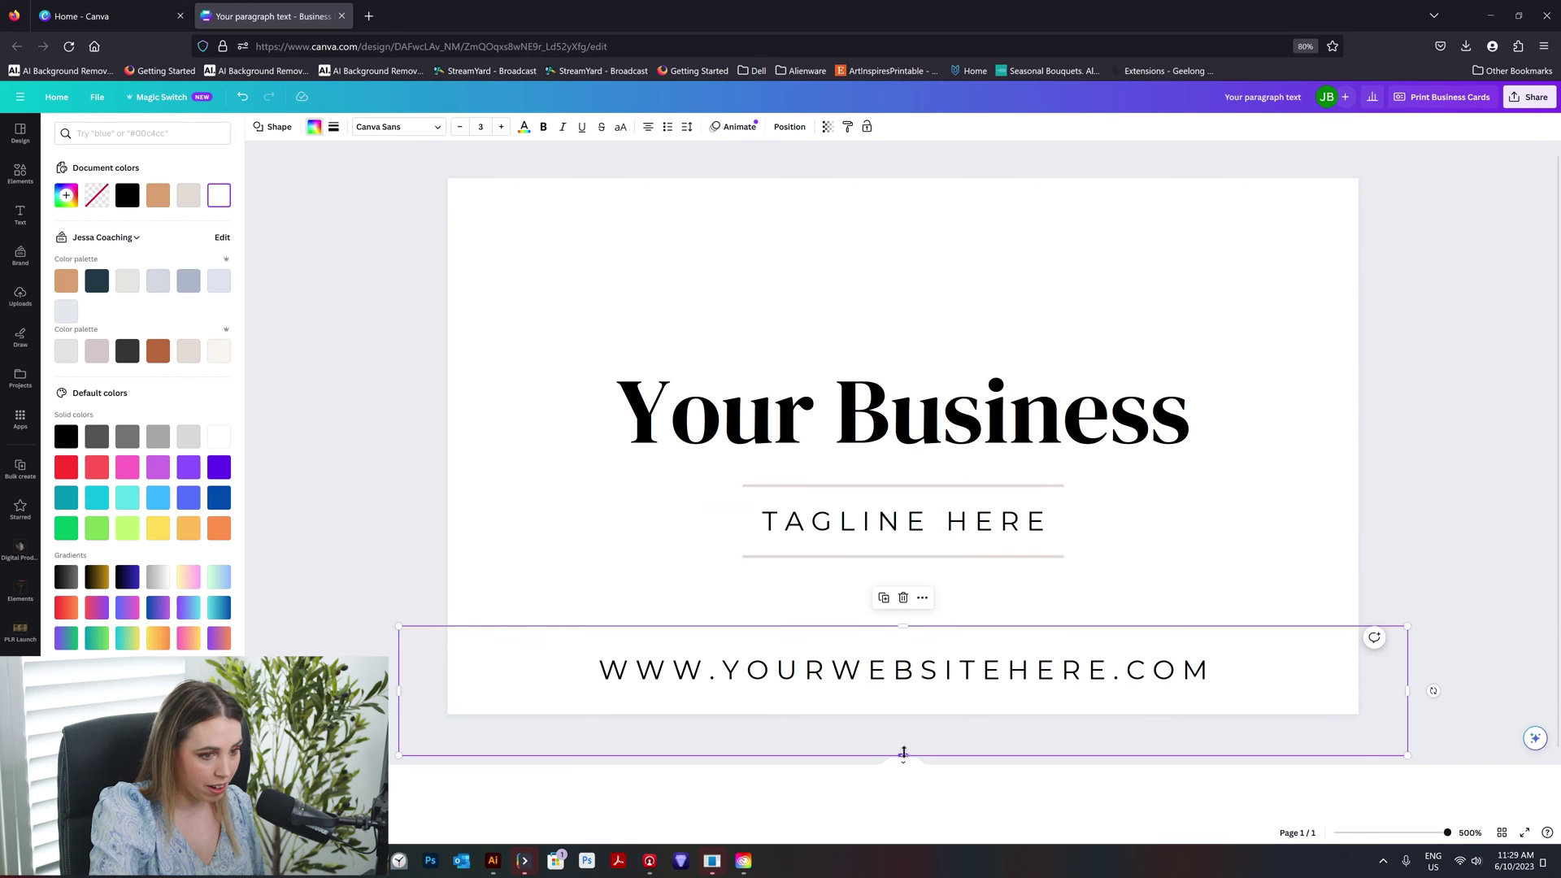
Step: Set the card's background color to the light beige of the brand palette
click(1419, 490)
click(1138, 261)
click(258, 126)
click(188, 350)
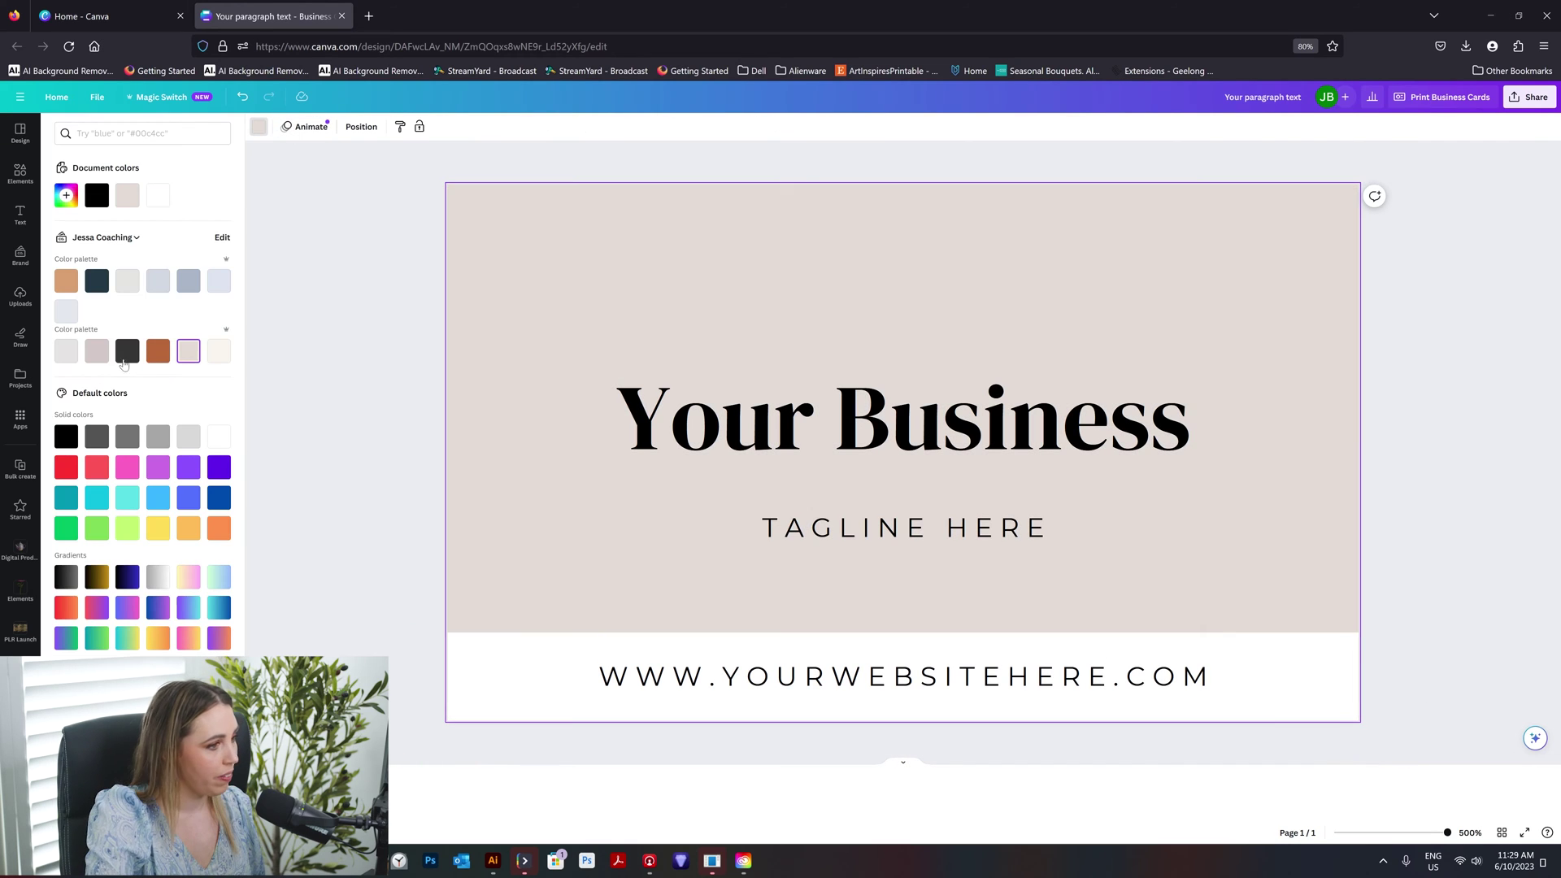
Step: Change both lines around the tagline to white
click(799, 502)
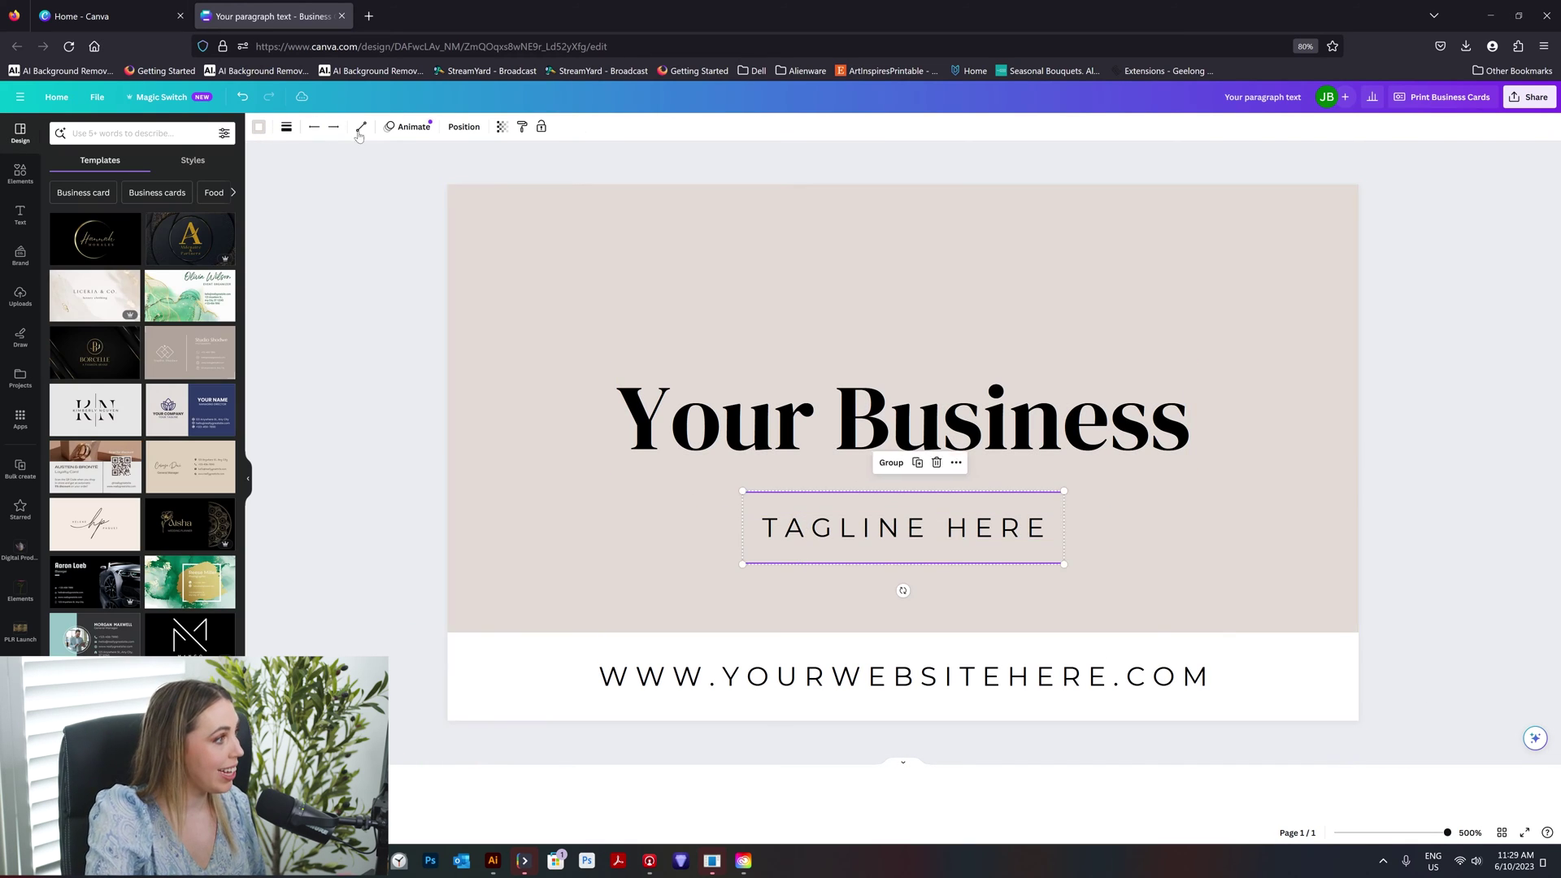
click(257, 126)
click(1387, 453)
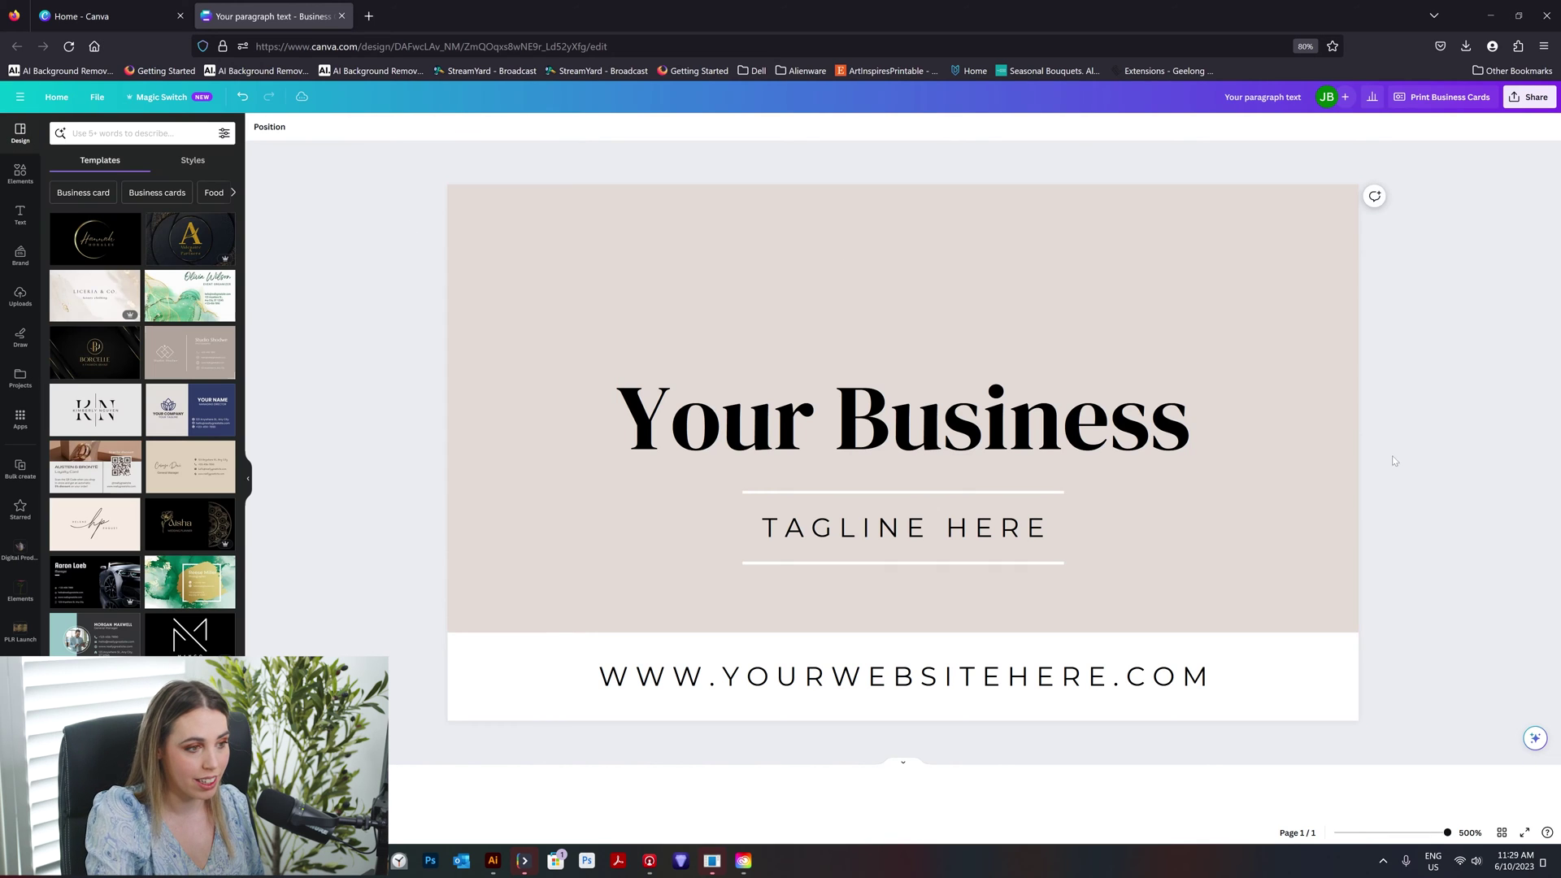
Step: Change the heading and the other black text to the brand palette's dark grey
click(1163, 419)
click(422, 126)
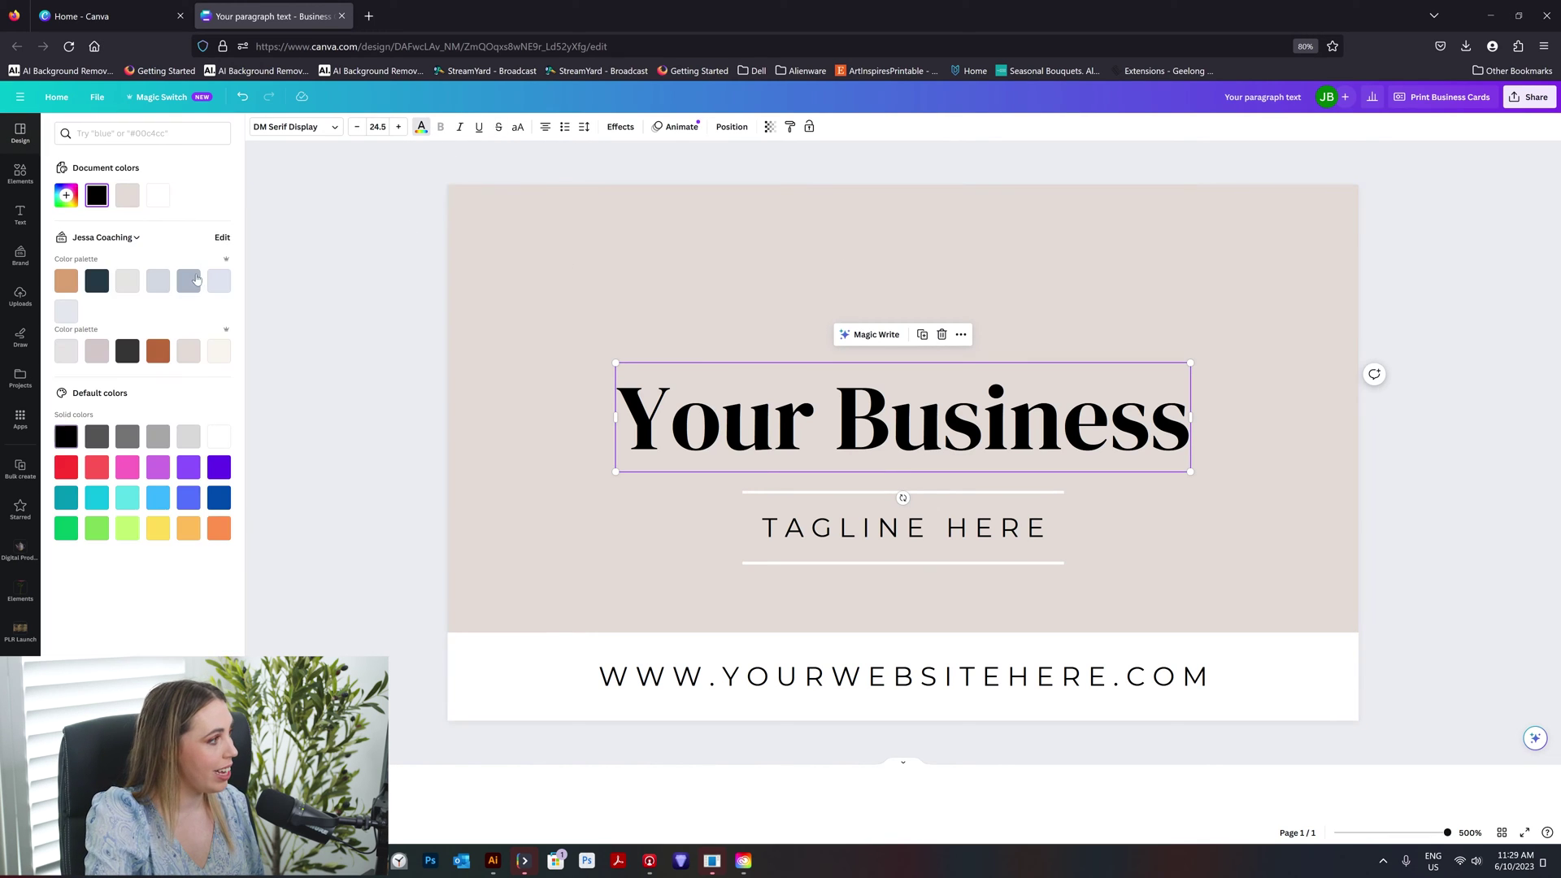
click(126, 352)
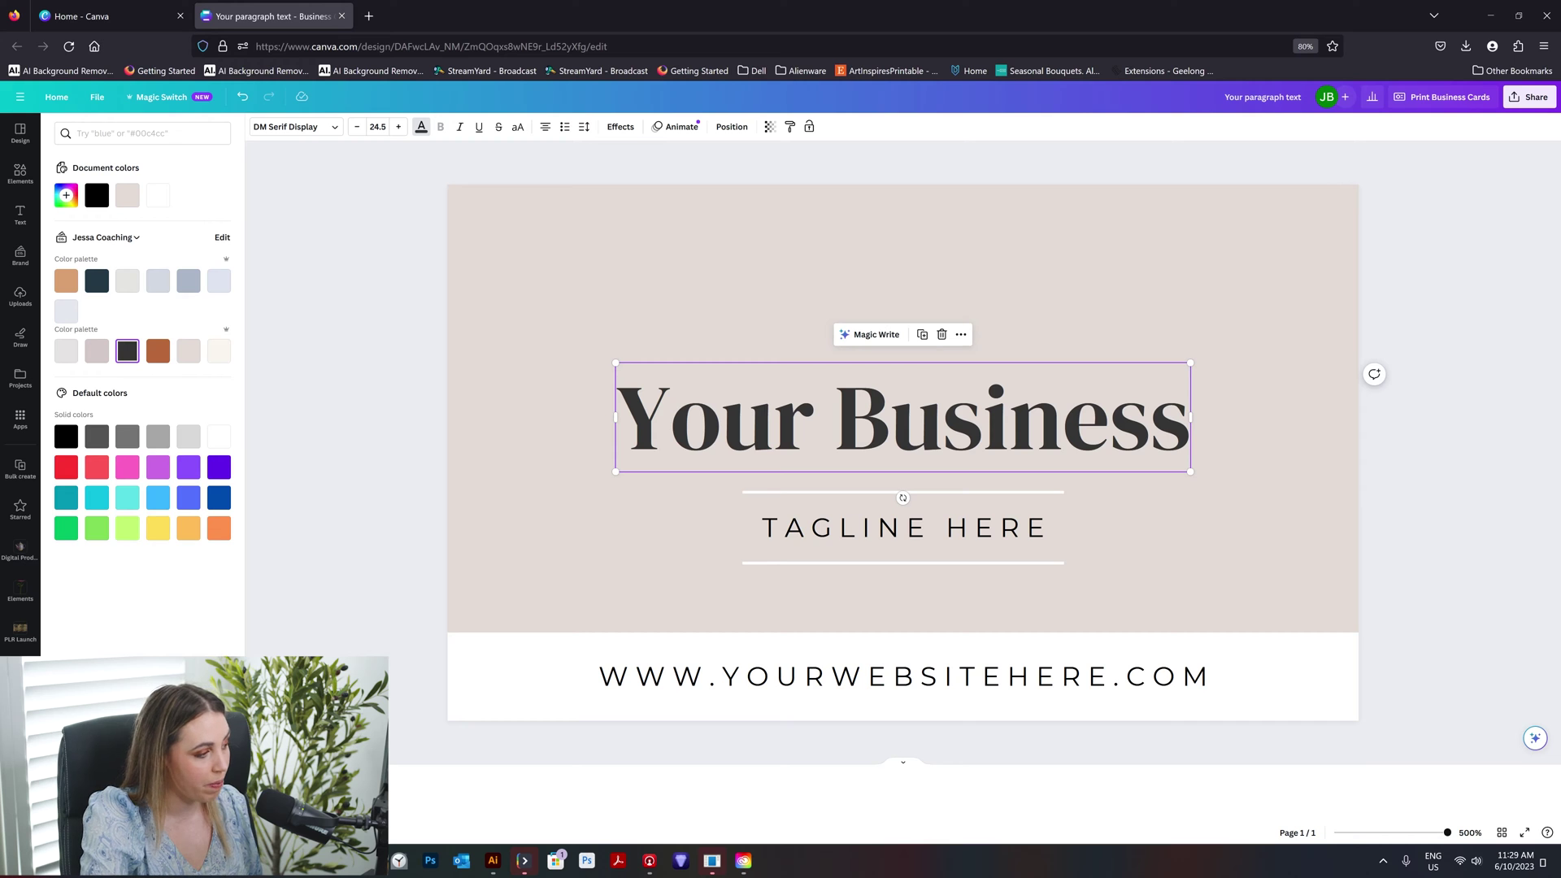
drag(1249, 303, 781, 568)
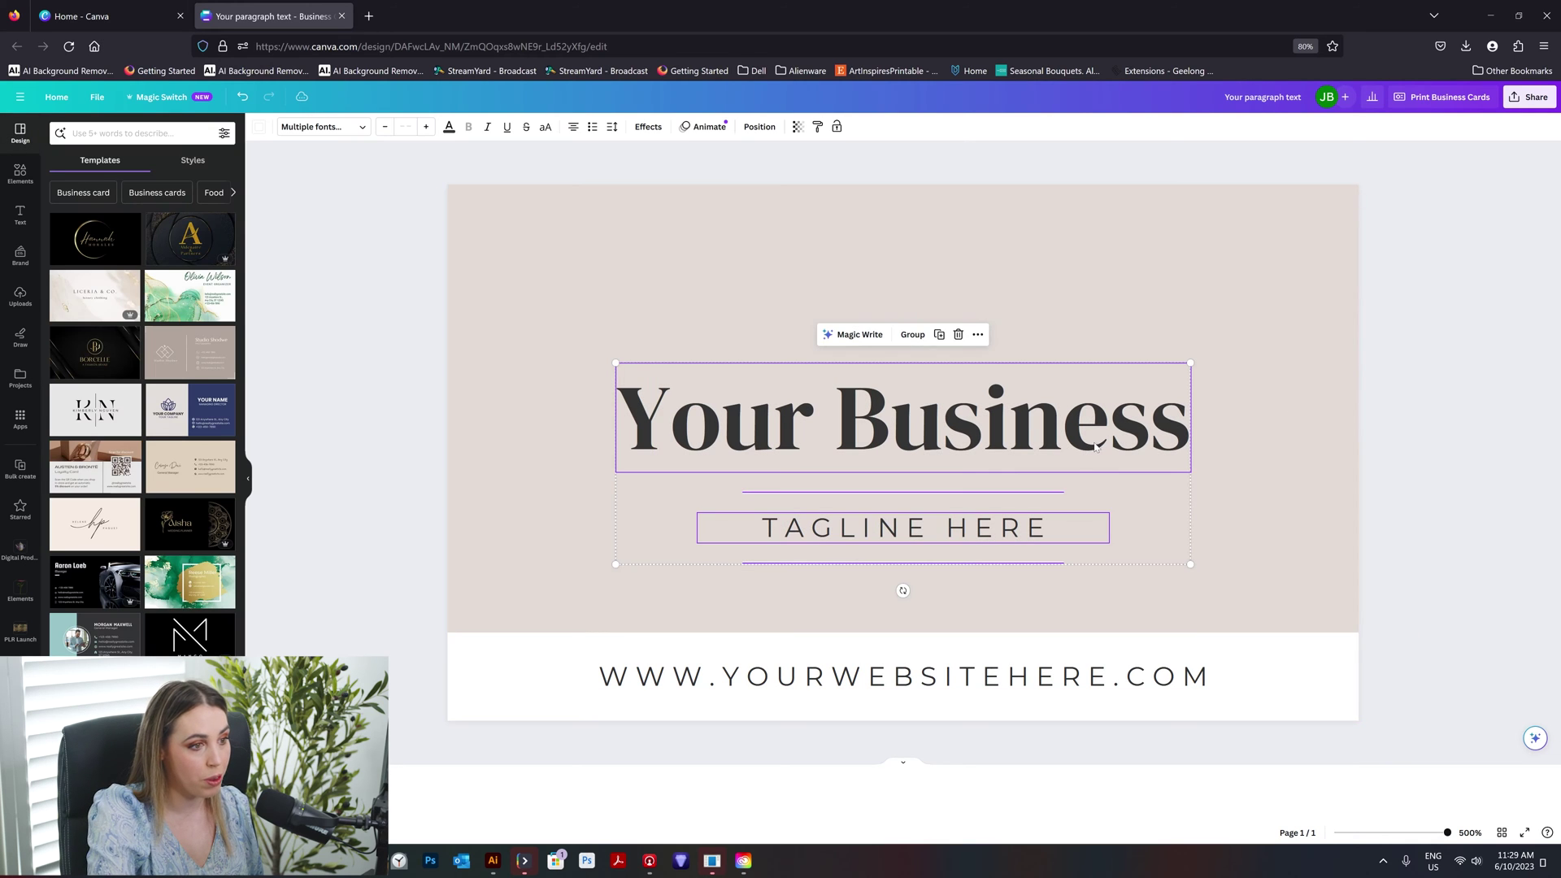
key(Escape)
Step: Search the elements for "logo" and narrow the results to free graphics
click(21, 173)
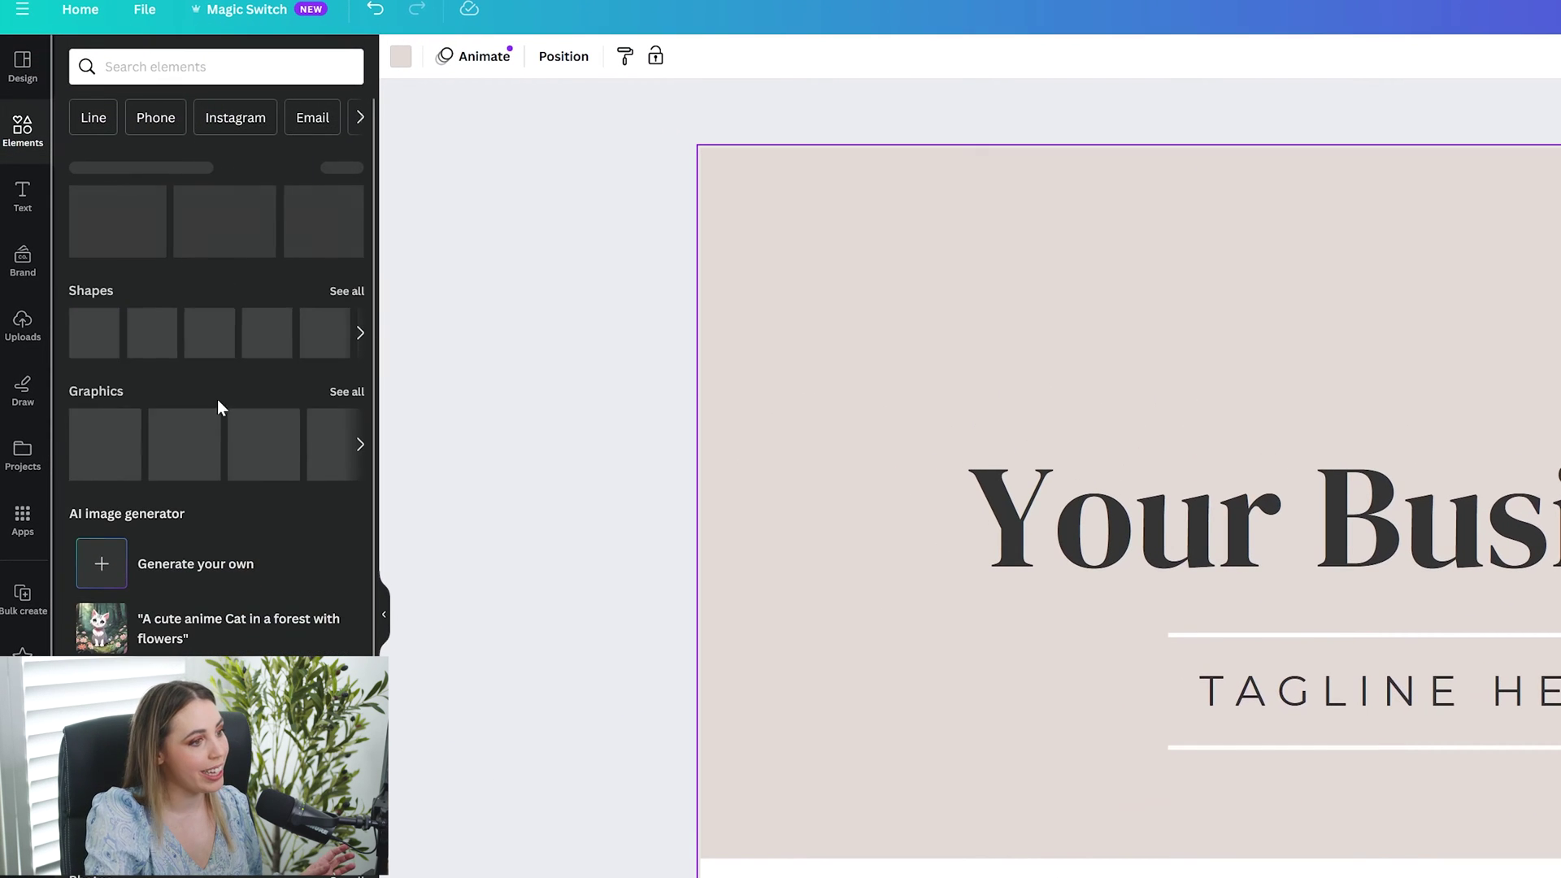
click(212, 67)
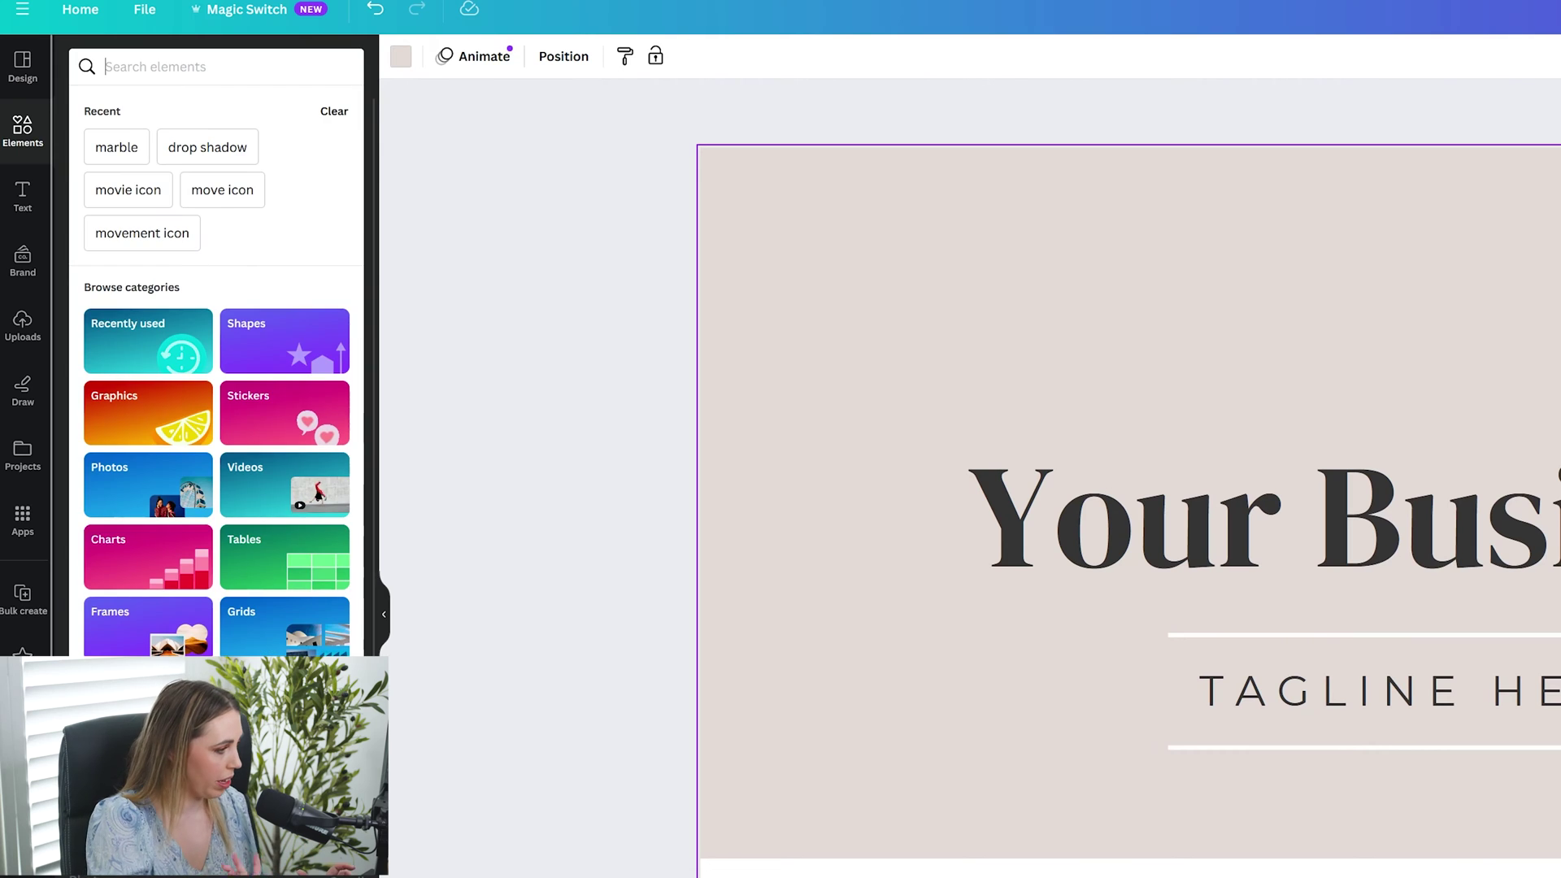
text(logo)
key(Return)
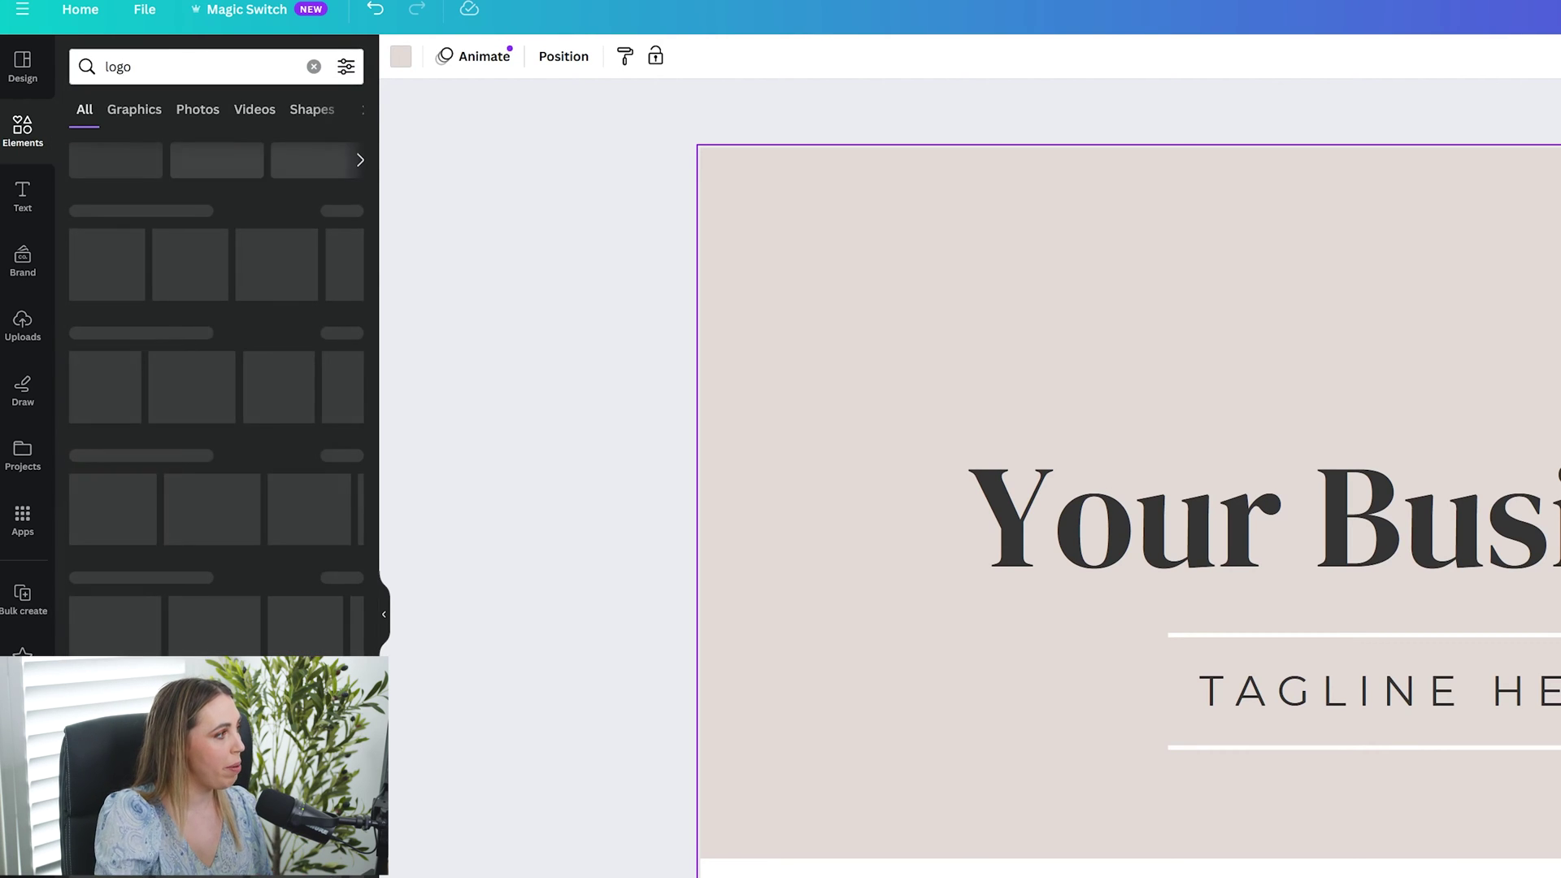
click(346, 213)
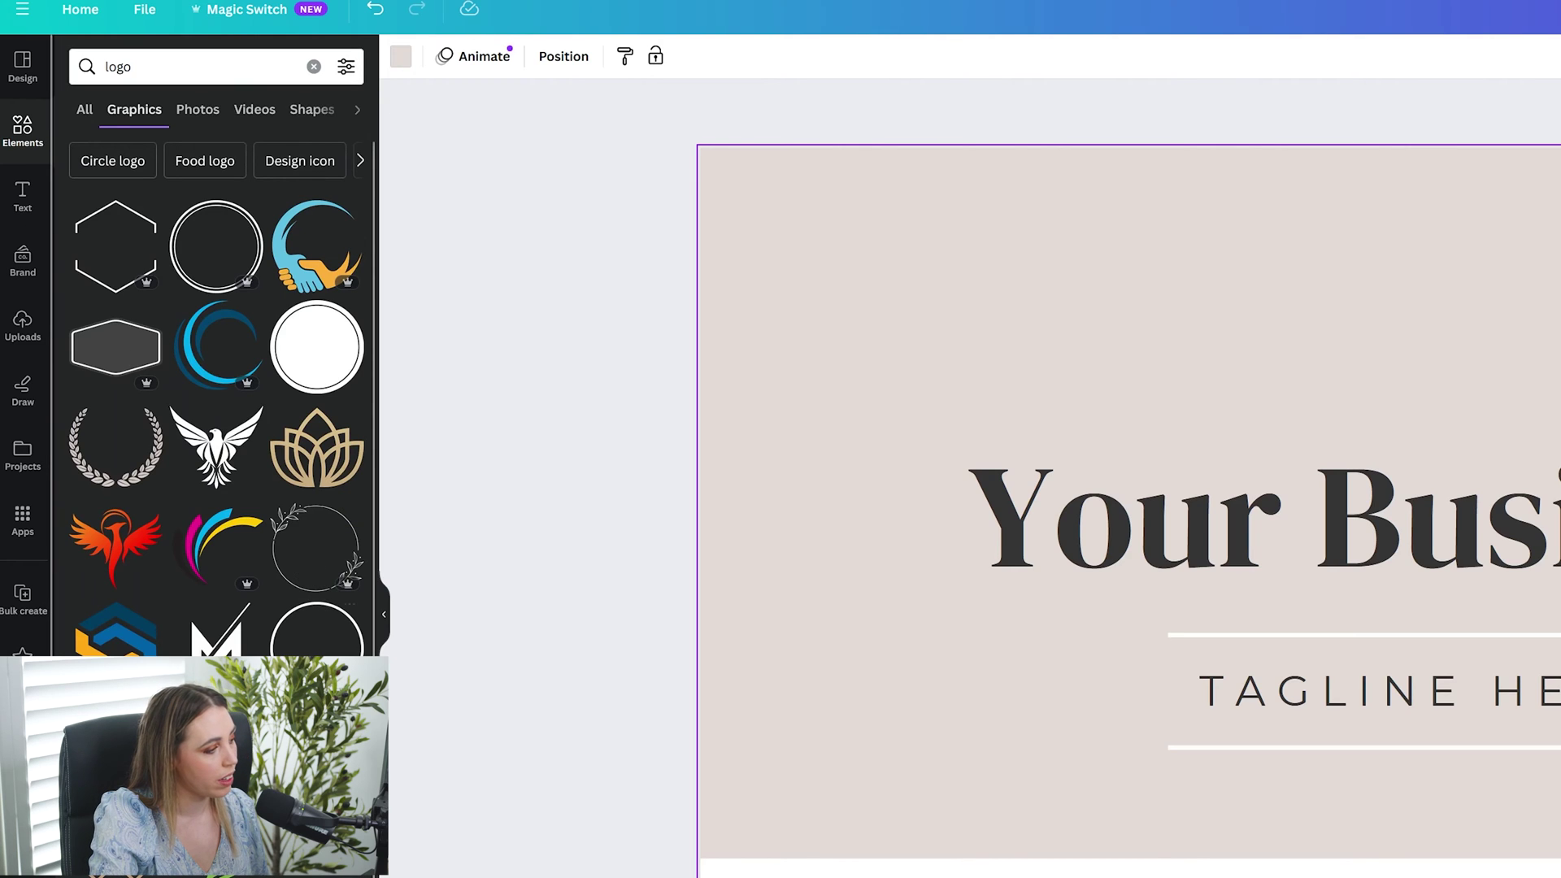
click(346, 67)
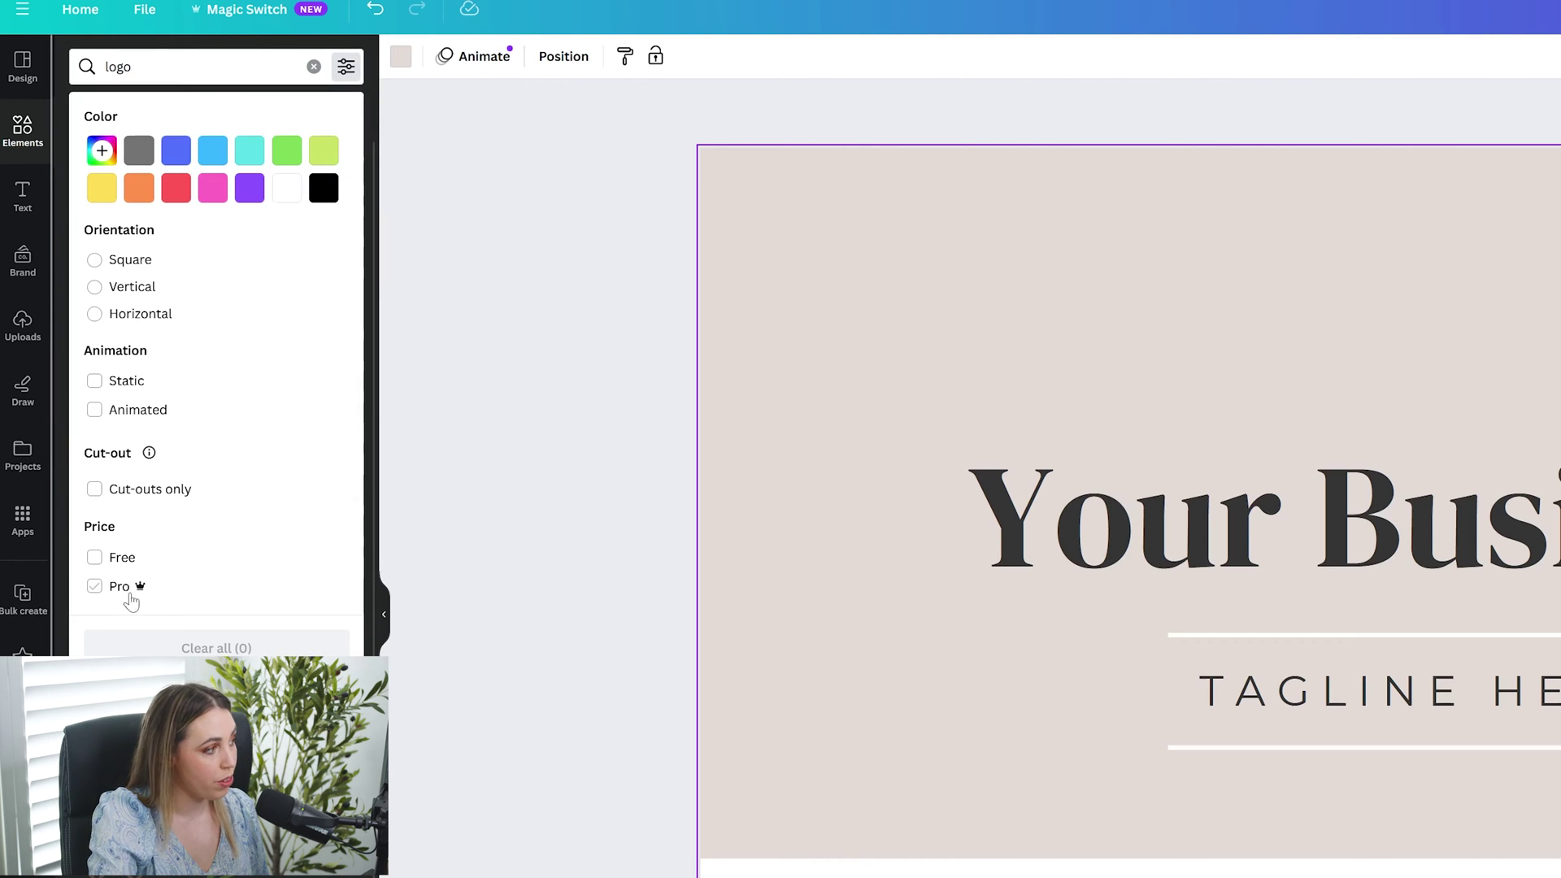
click(346, 67)
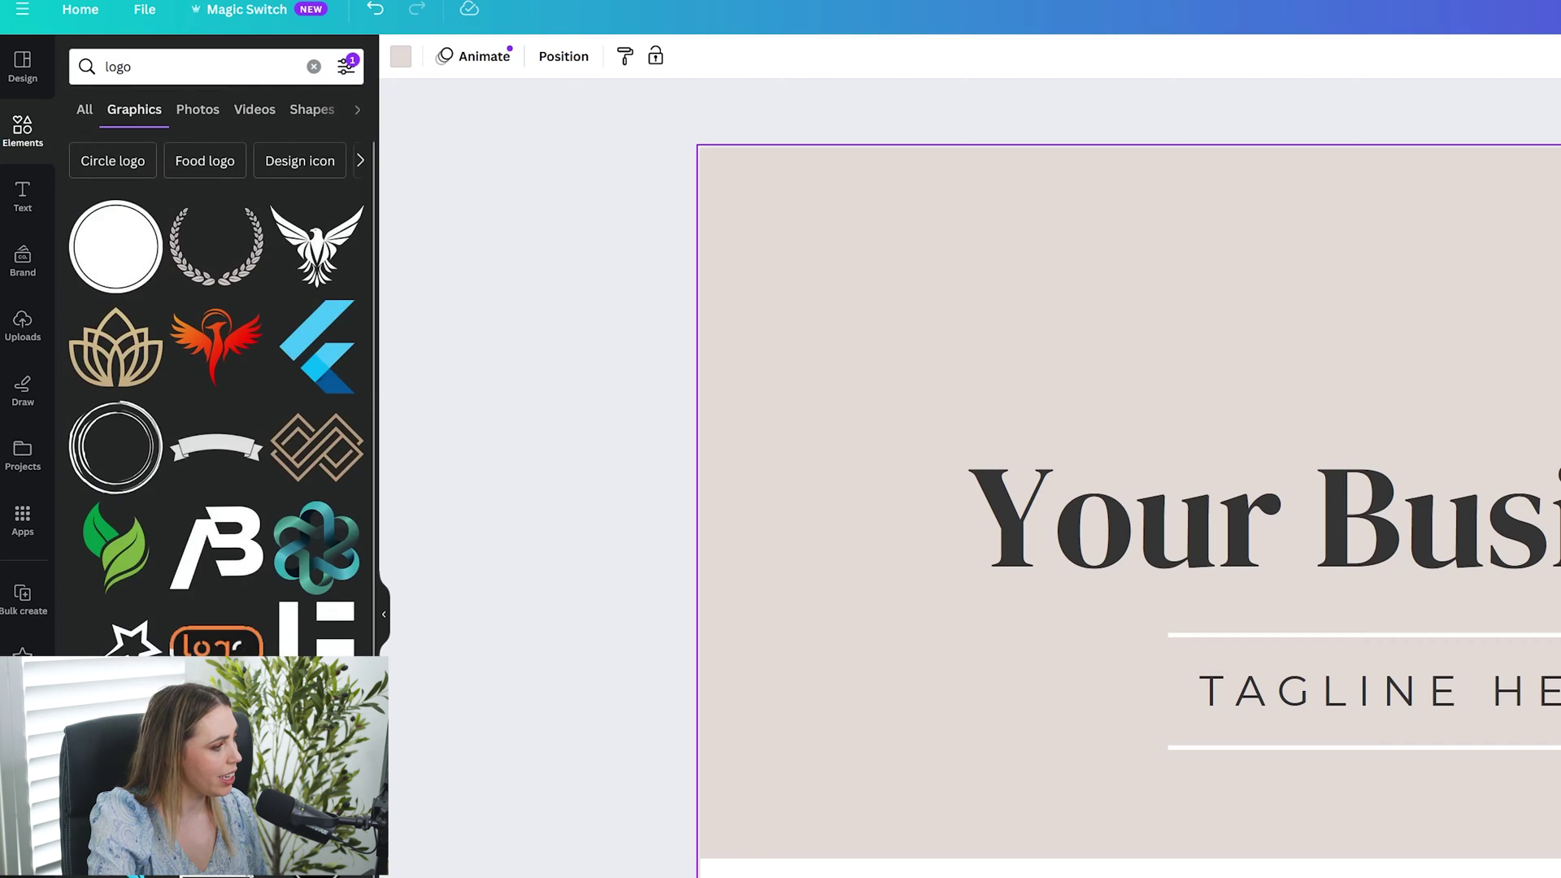
Step: Insert the interlaced-diamond logo graphic, shrink it and centre it above the "Your Business" heading
click(313, 447)
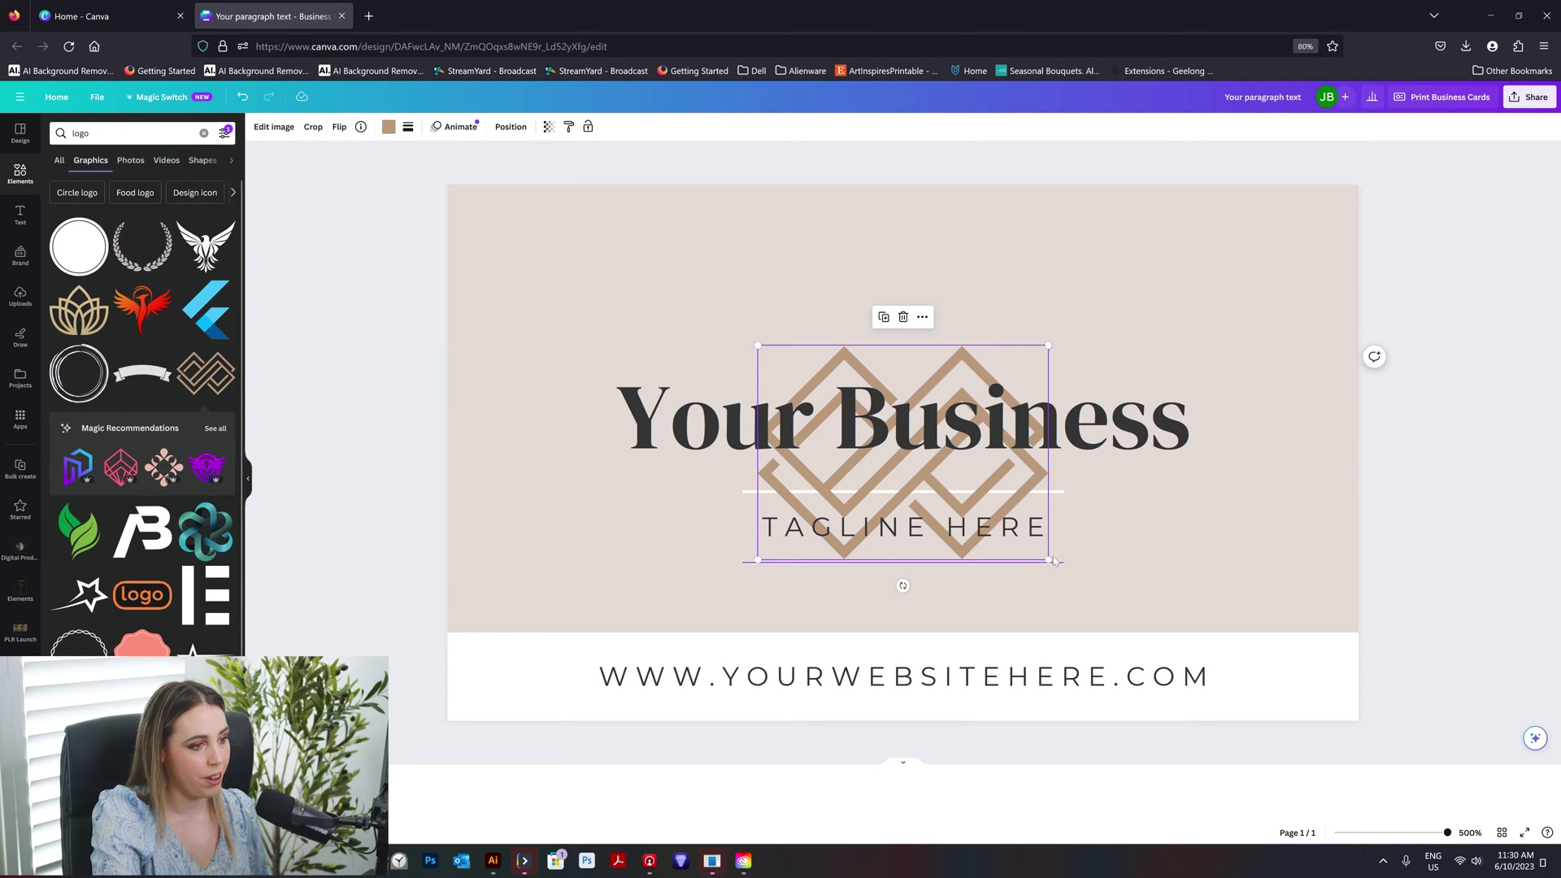
drag(1054, 561, 898, 448)
drag(878, 336, 949, 236)
Step: Recolor the logo graphic to the muted grey-brown #A49993
click(389, 126)
click(97, 195)
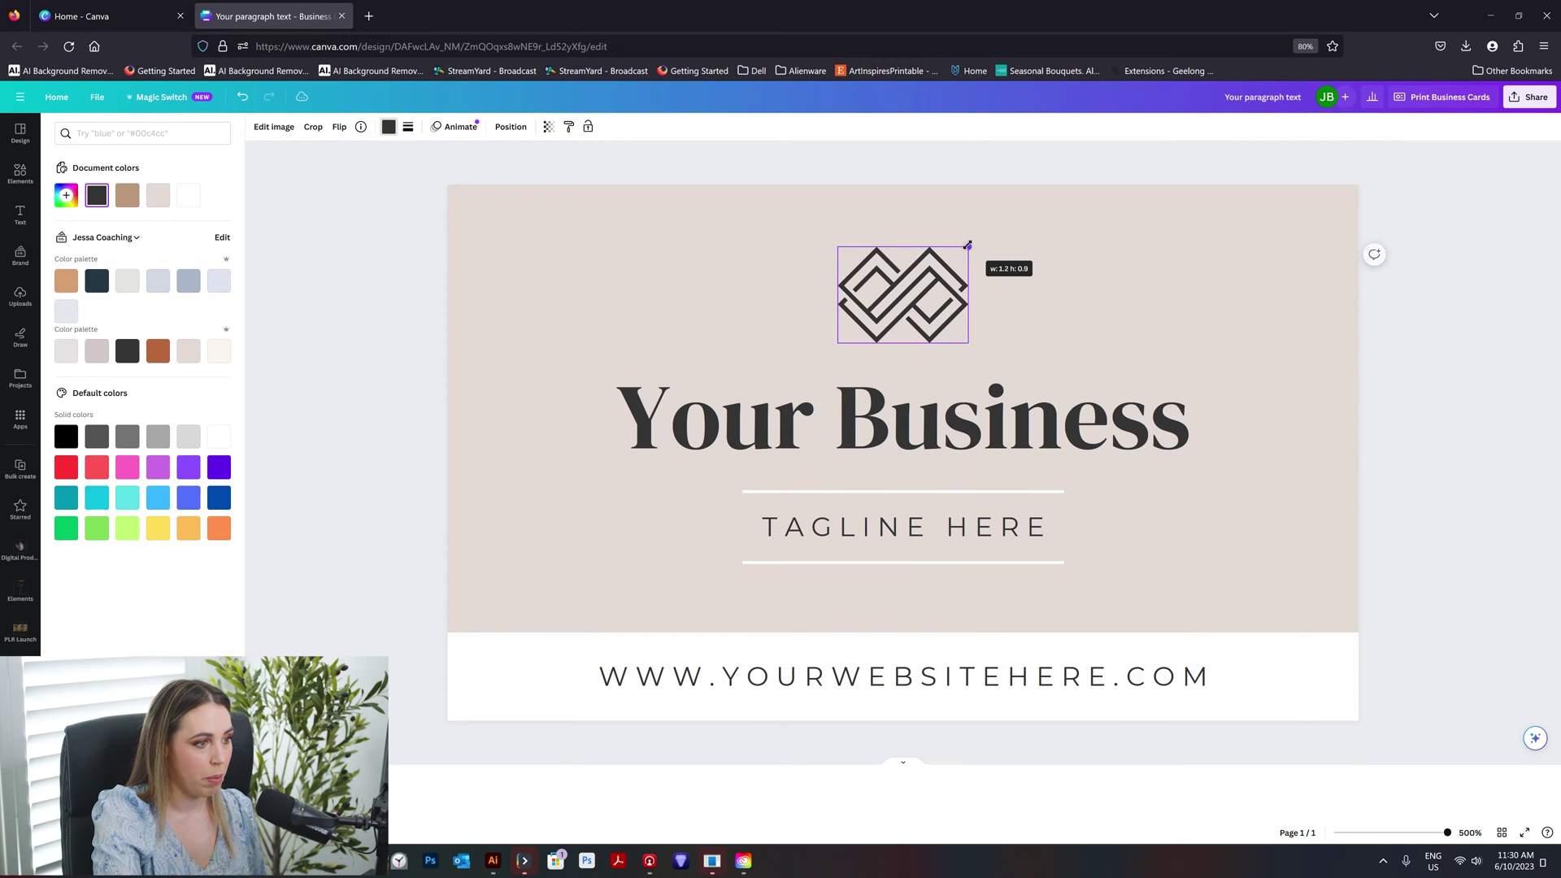
click(68, 199)
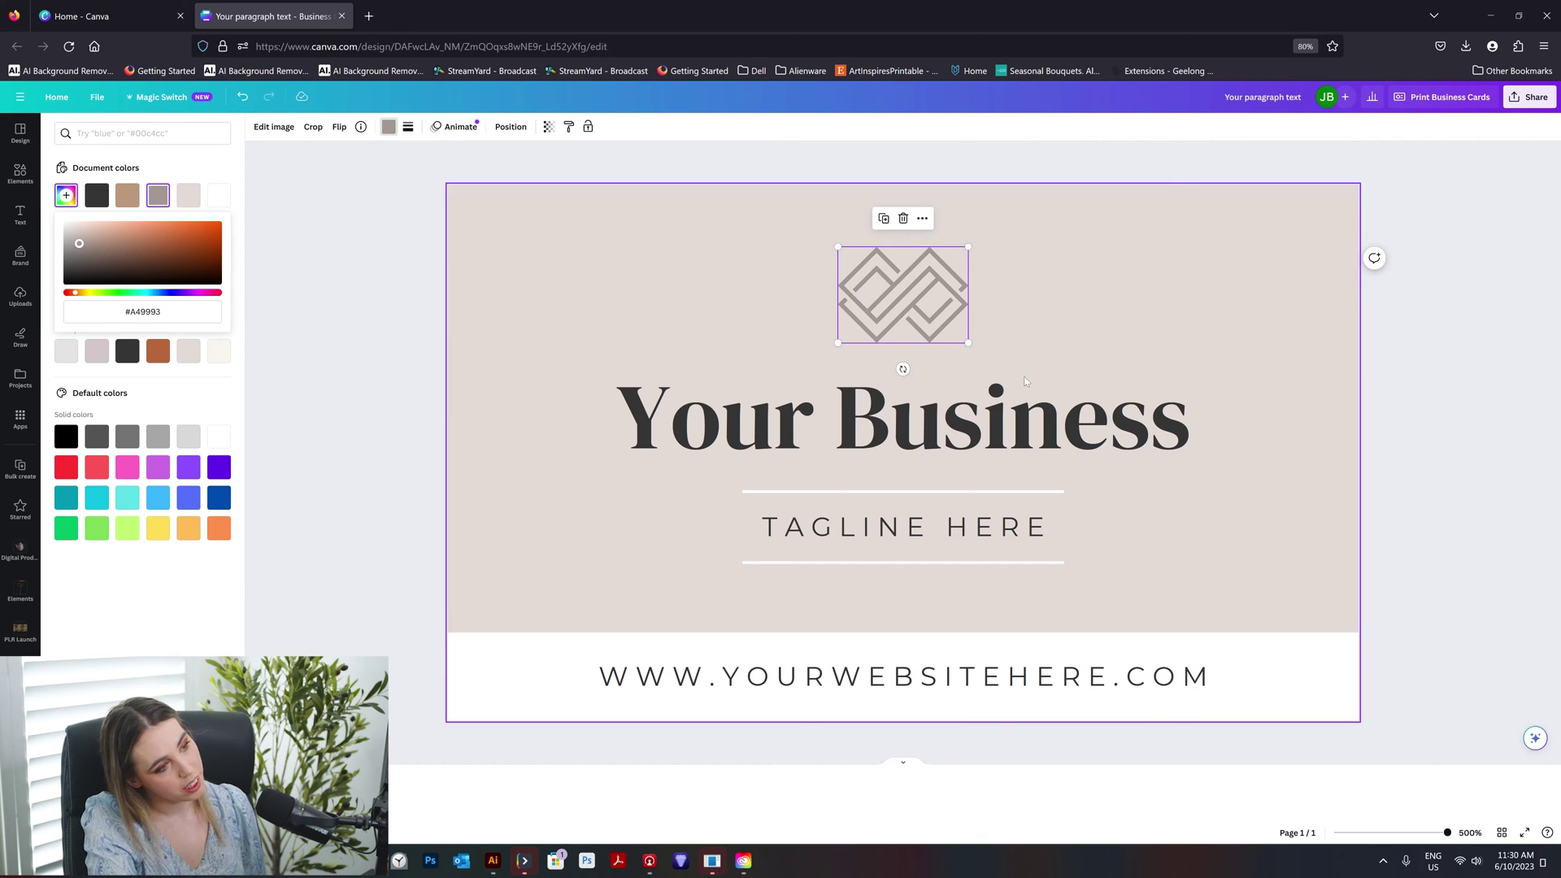
Step: Group the logo, heading, tagline and divider lines, and centre the group horizontally on the card, slightly lower in the beige area
click(1288, 258)
drag(1205, 215, 642, 594)
key(ctrl+g)
drag(1191, 251, 1192, 257)
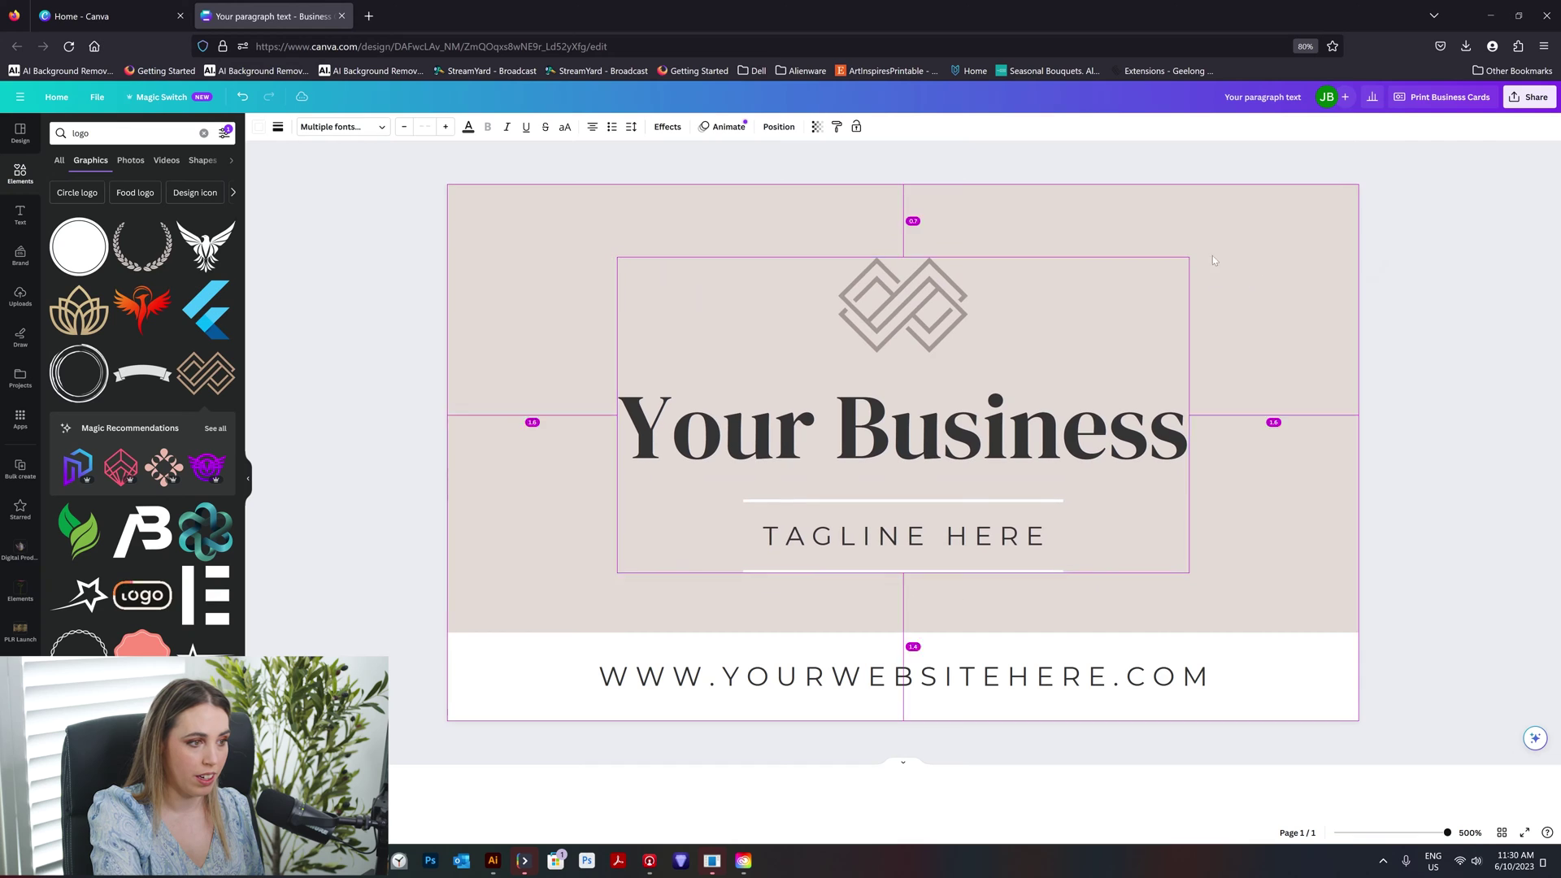
click(1265, 392)
Step: Add a second page with an empty light beige background for the back of the card
scroll(1243, 442, down, 2)
scroll(1085, 453, up, 1)
drag(1066, 449, 1067, 449)
click(1327, 453)
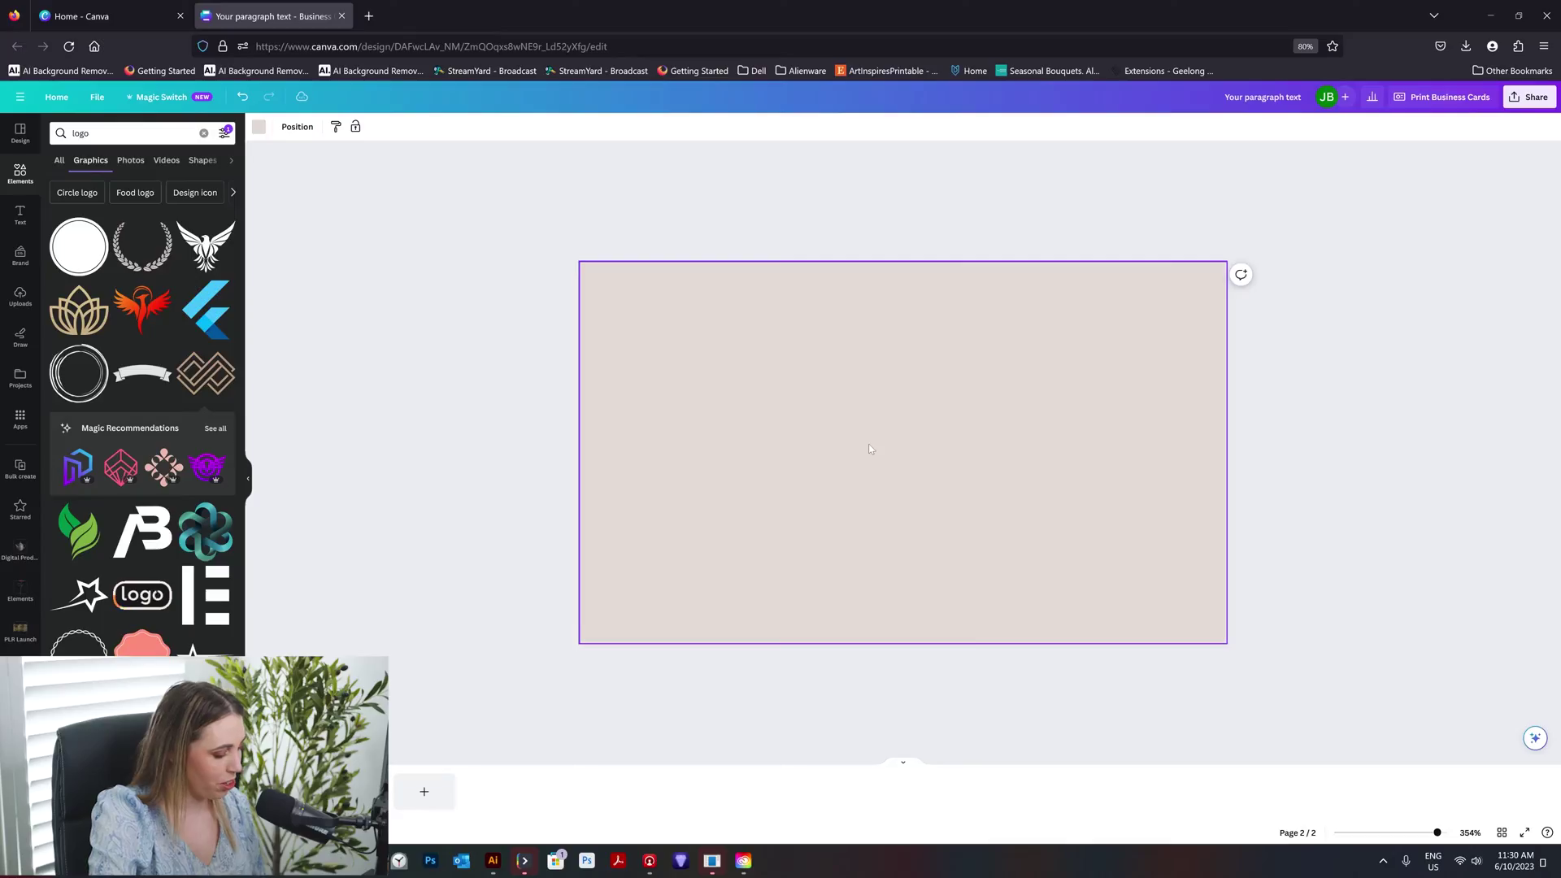
Step: Draw a rectangle covering roughly the left third of the second page, extending past the card's upper, lower and left edges
key(t)
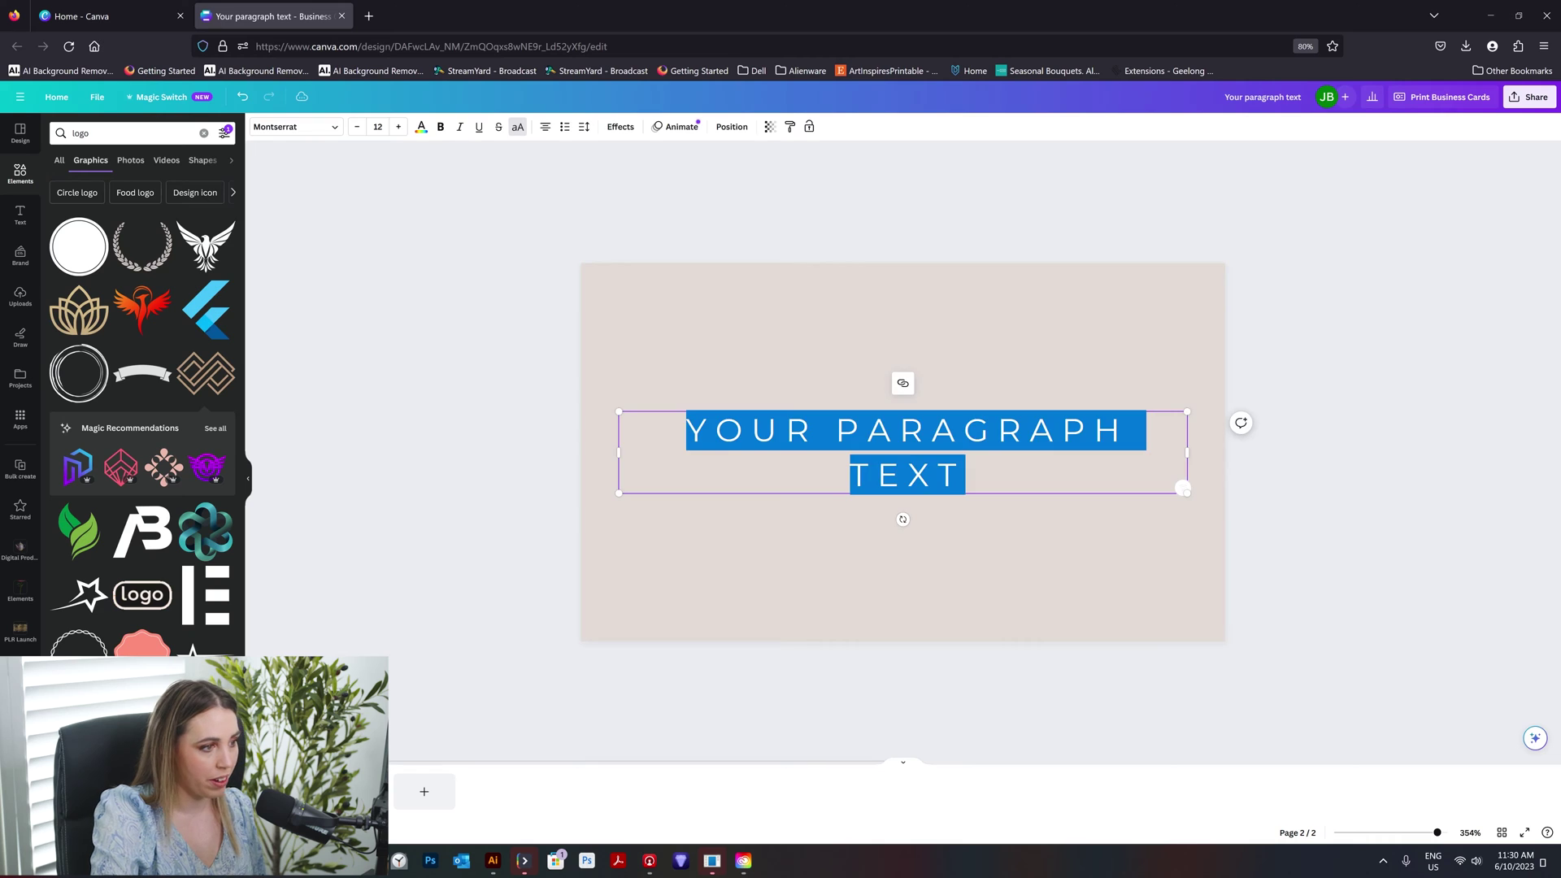
key(ctrl+z)
key(r)
drag(903, 396, 908, 273)
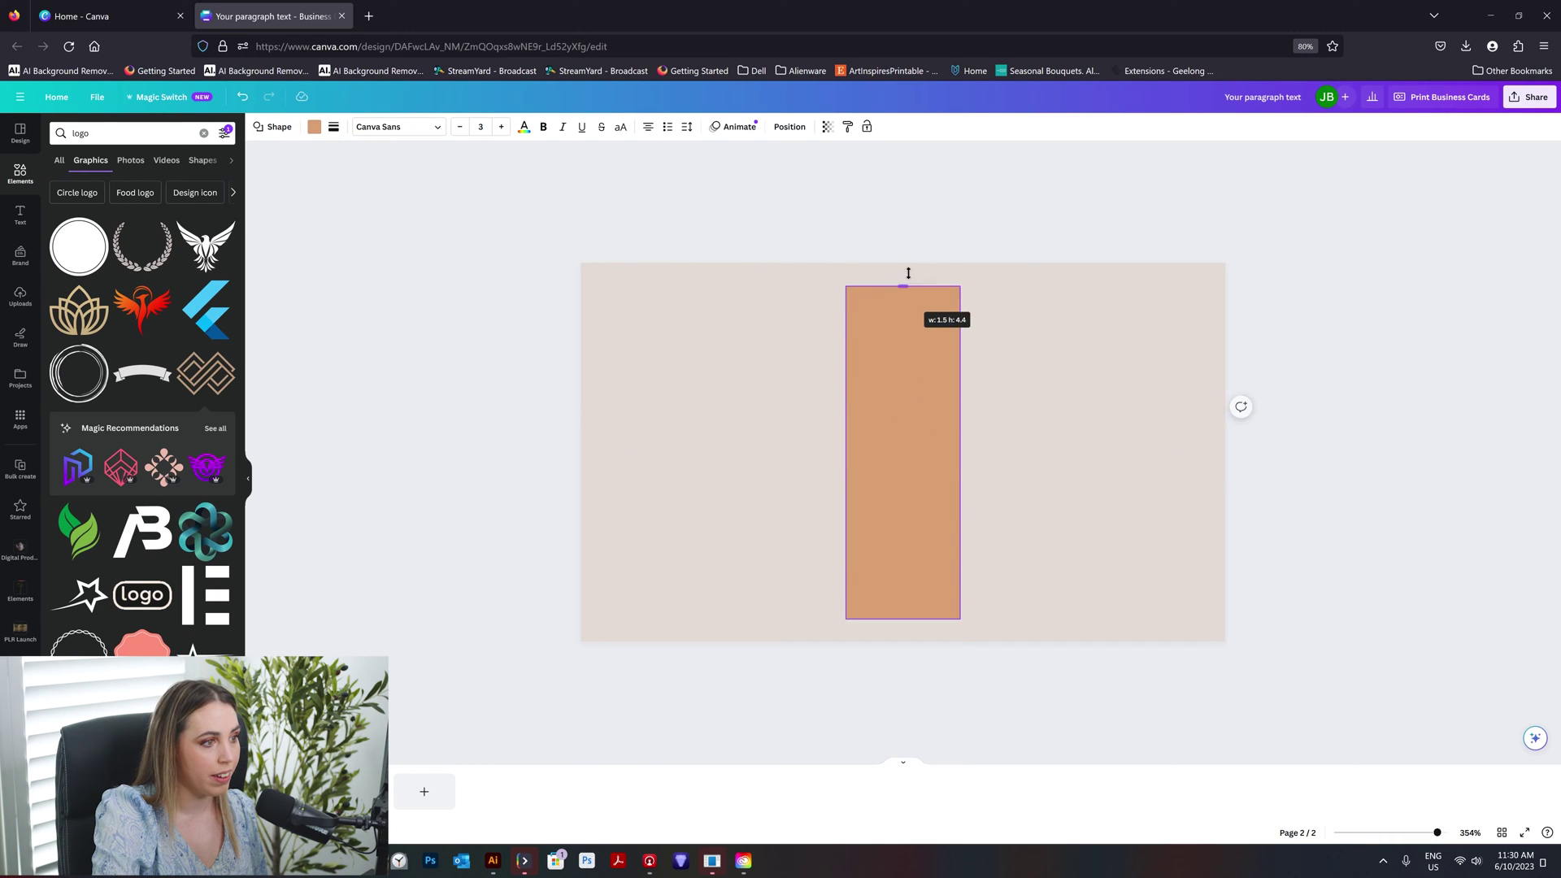
drag(843, 453, 767, 453)
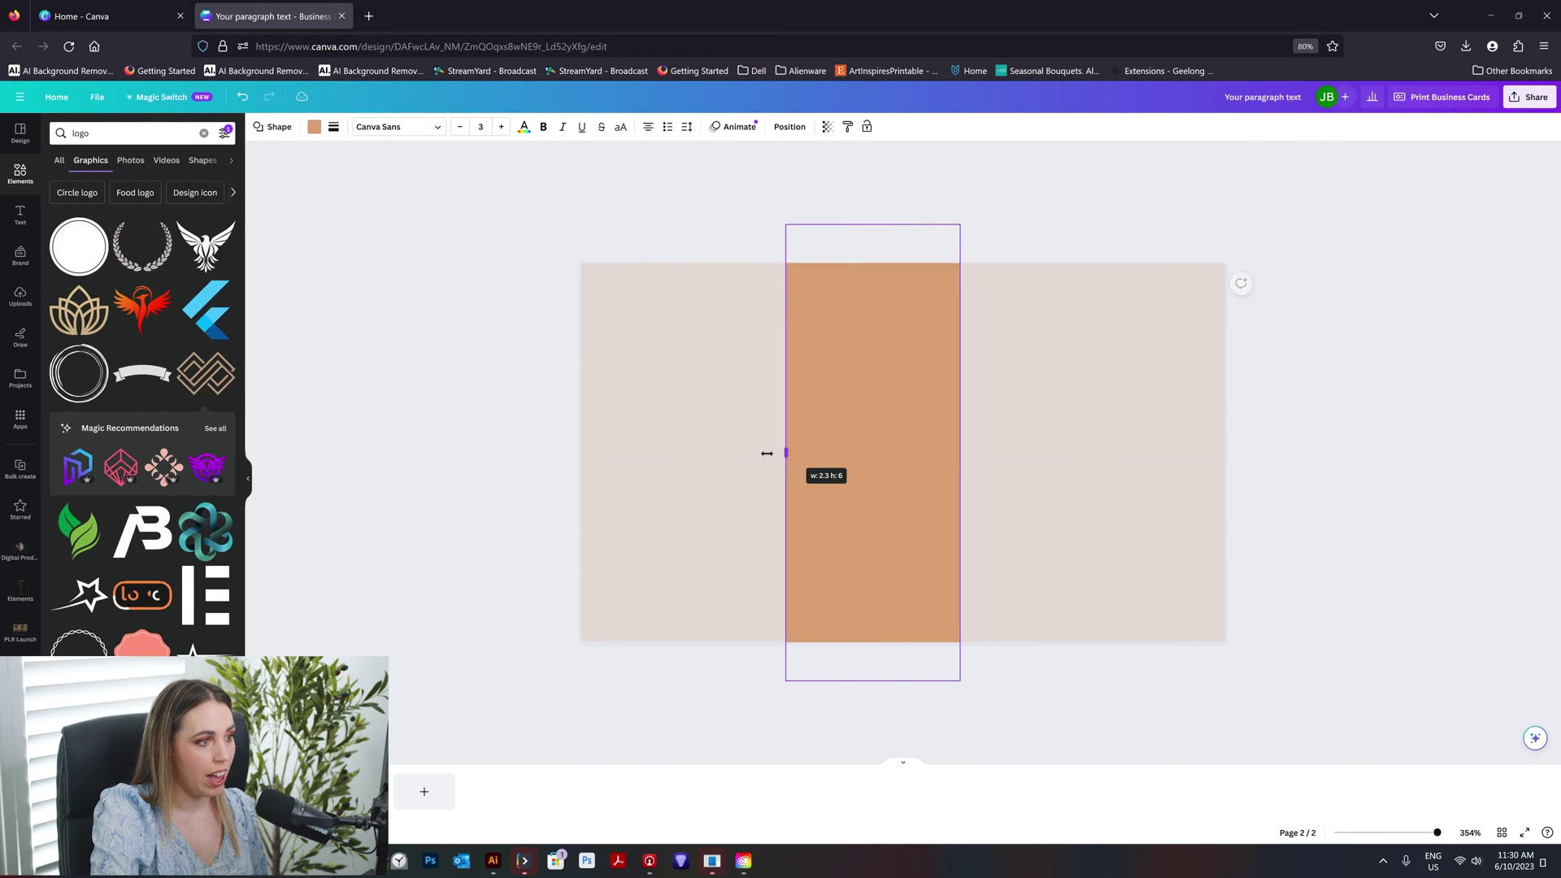
drag(943, 471, 757, 476)
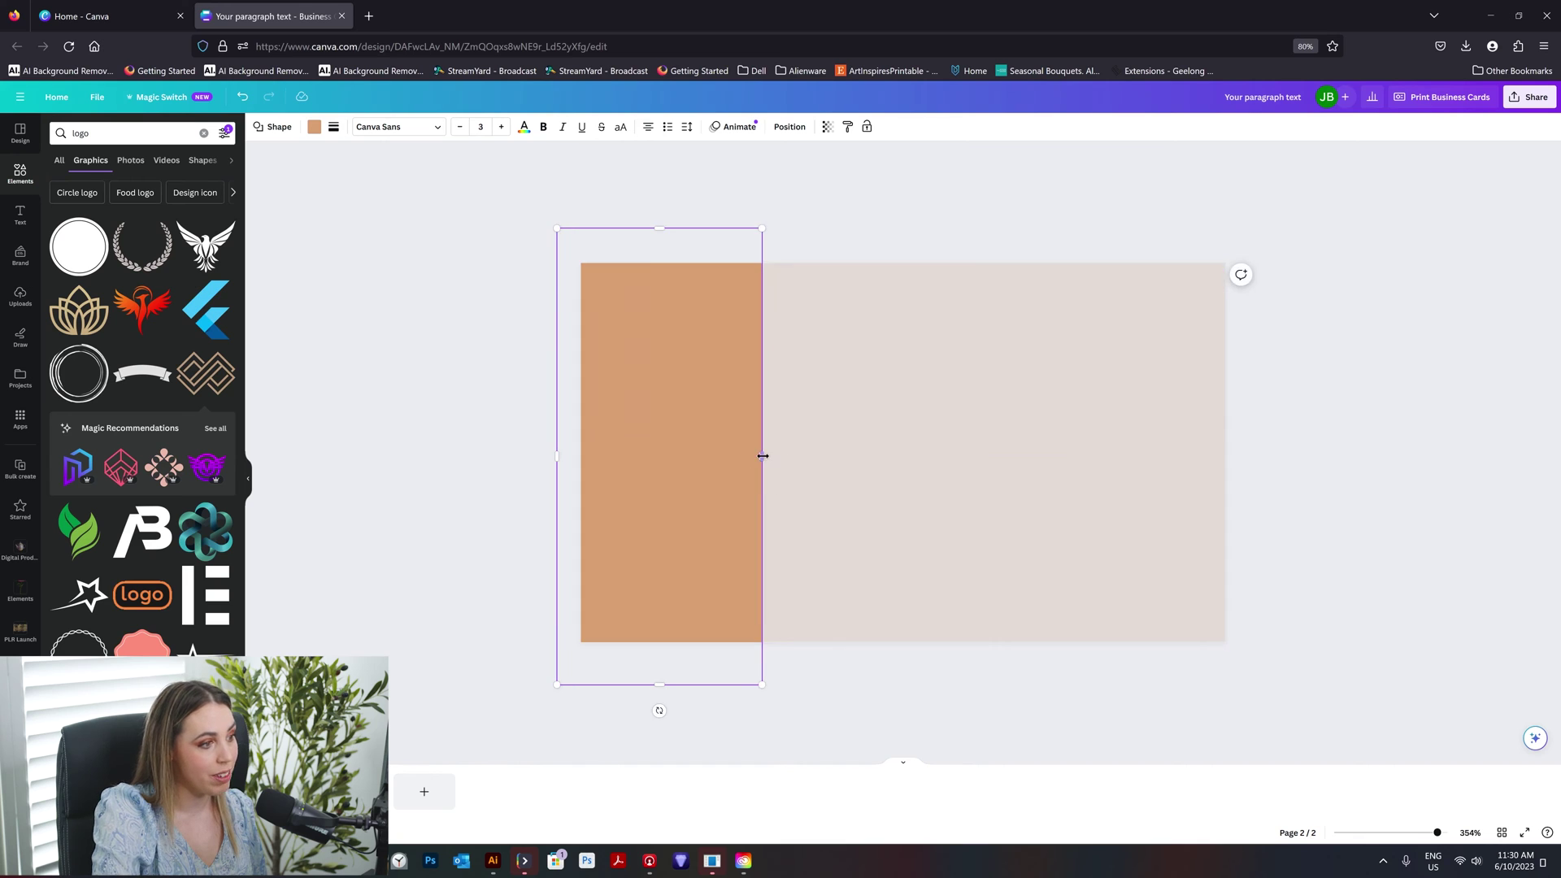
Step: Color the side rectangle light beige and set the second page's background to white
click(316, 127)
click(67, 228)
click(343, 250)
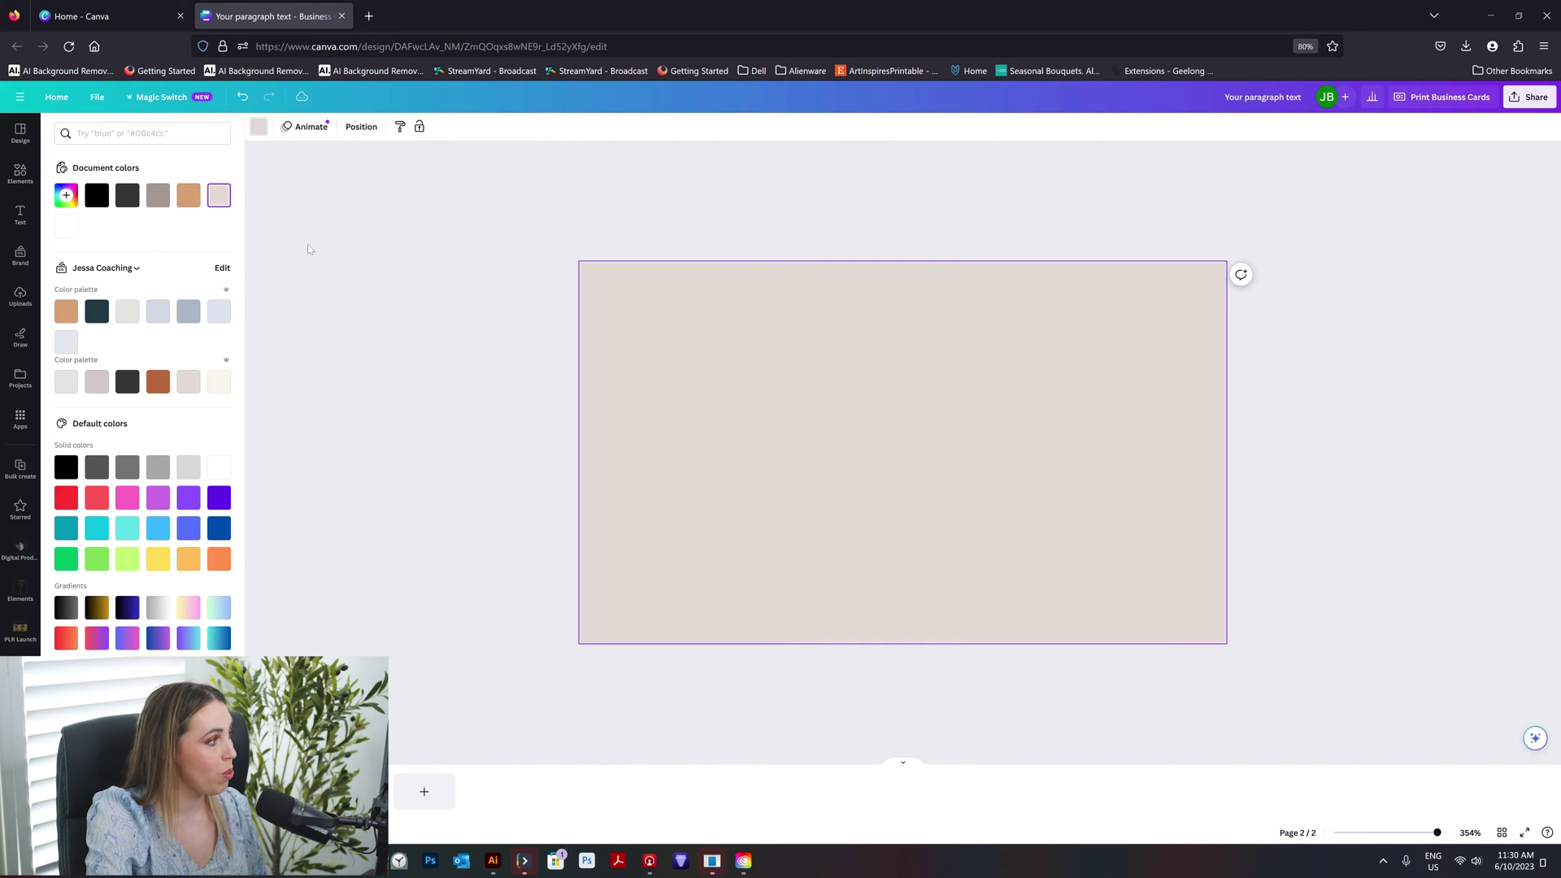
click(66, 231)
click(727, 464)
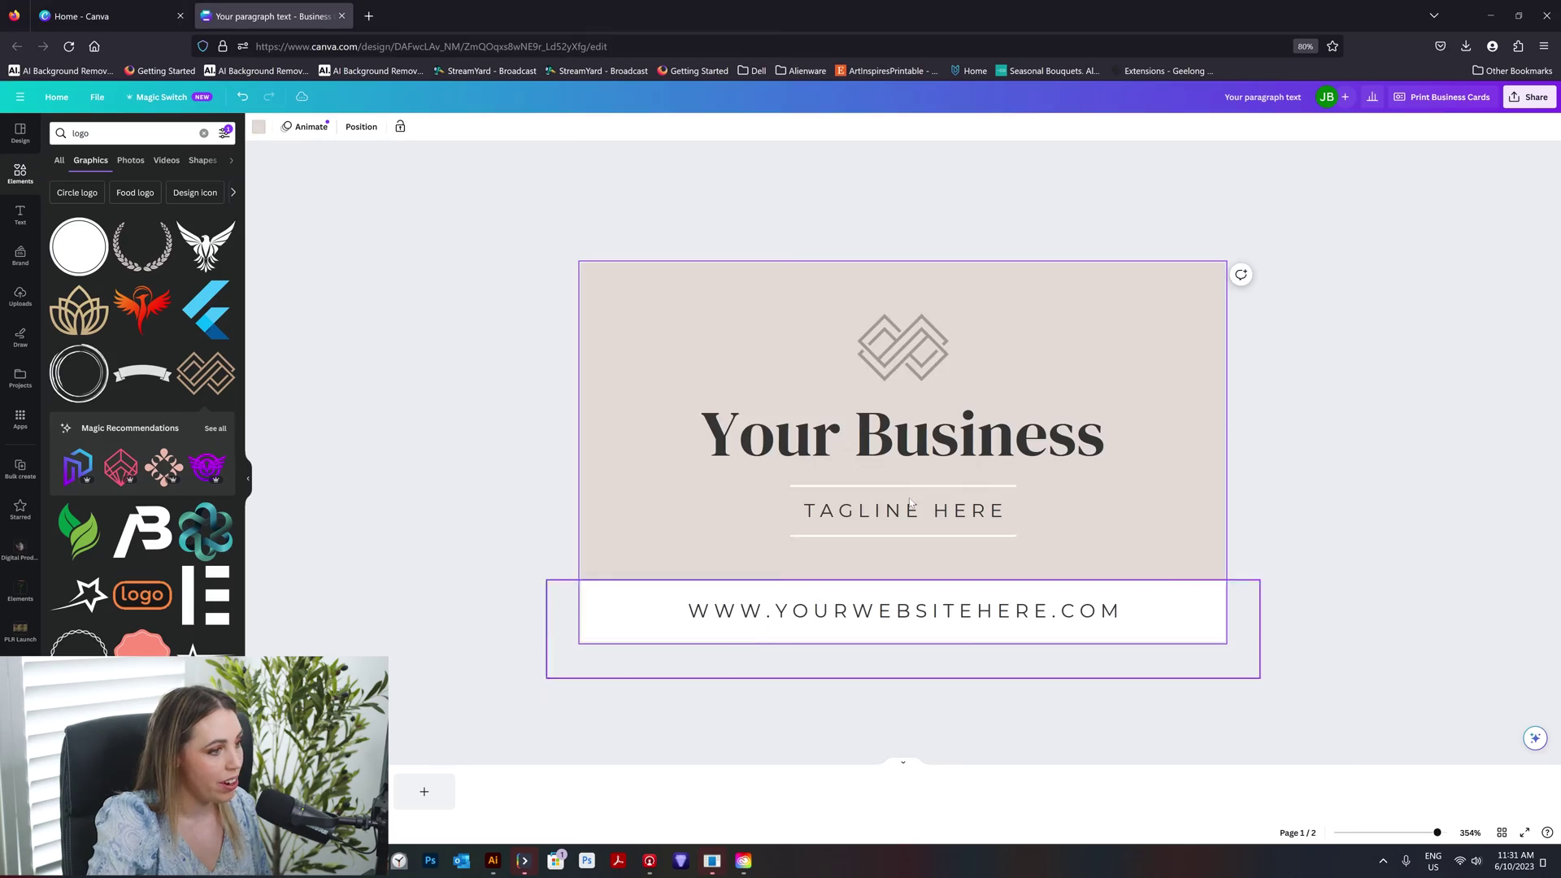
Step: Copy the grouped logo, heading and tagline from the first page onto the second page and ungroup the copy
click(731, 532)
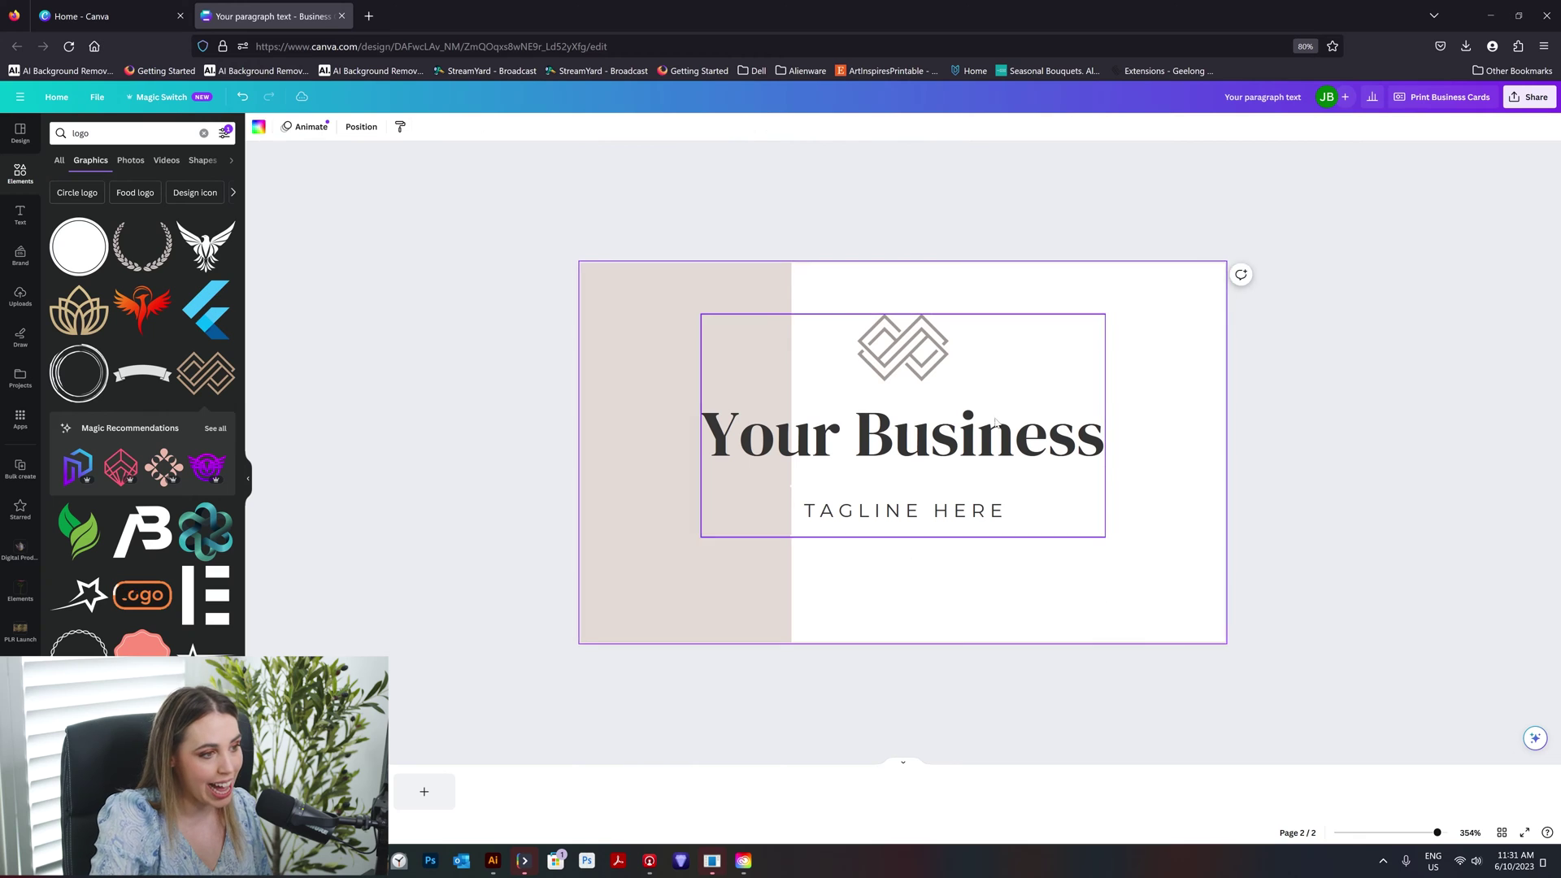
click(1063, 494)
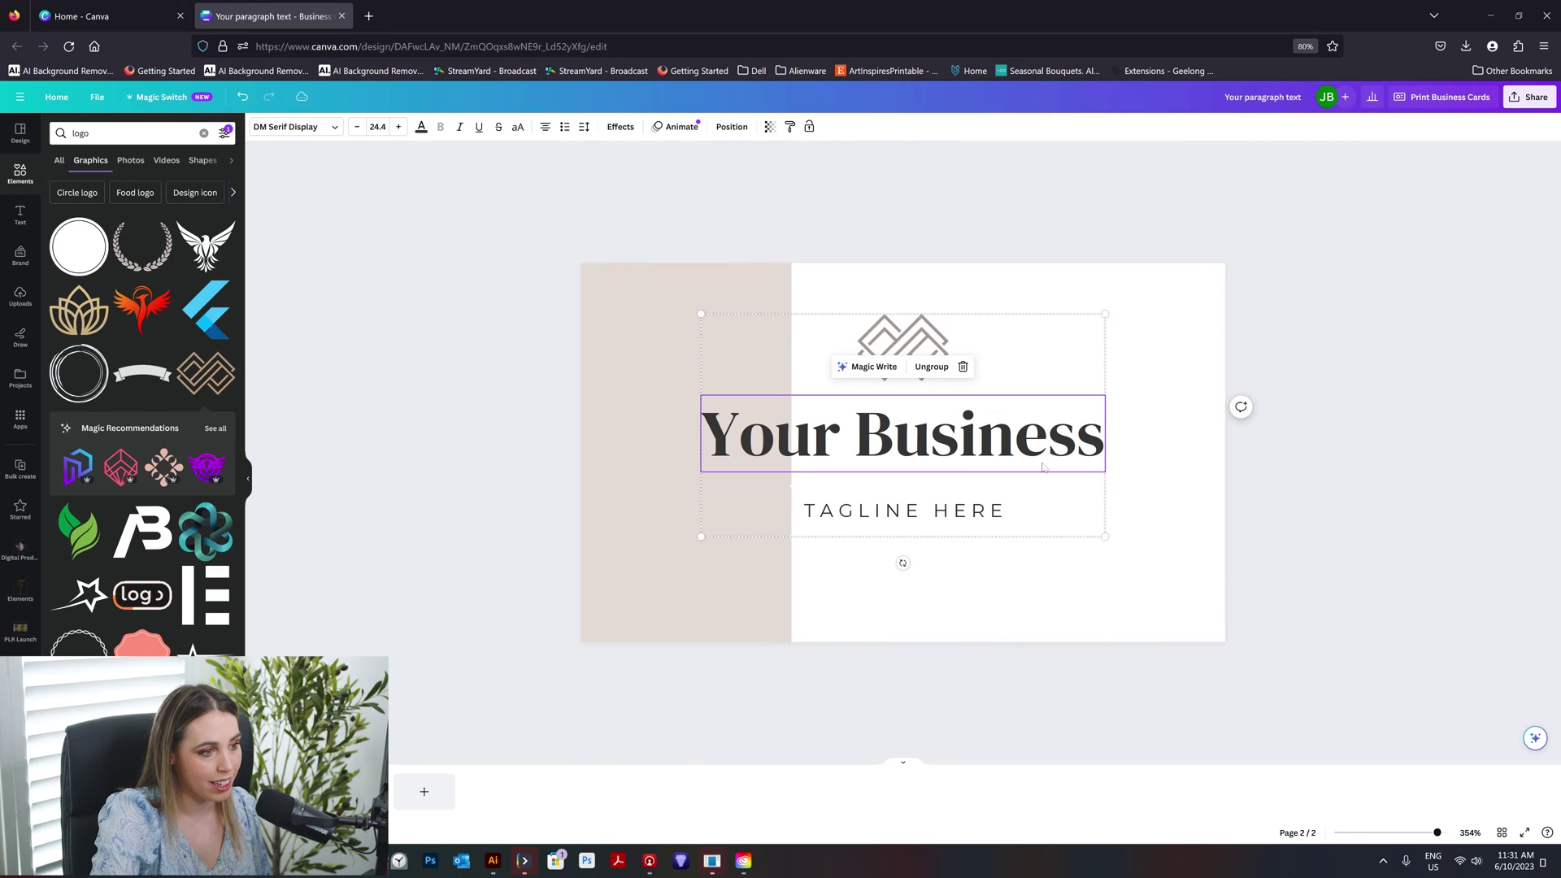
click(927, 366)
click(988, 353)
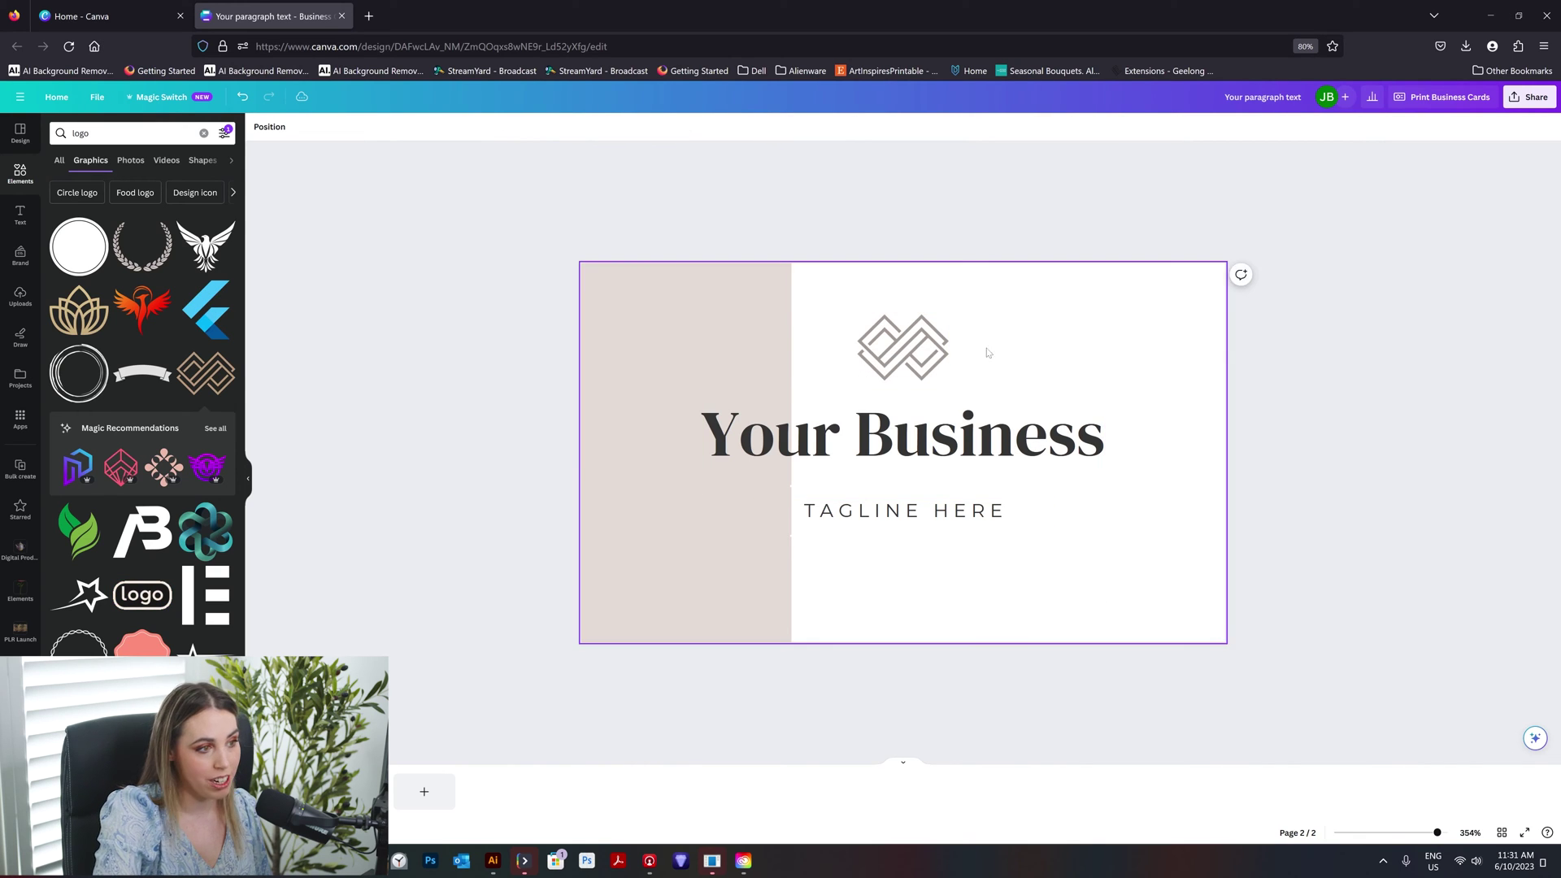
Step: Change the copied tagline to "YOUR BUSINESS YOUR BUSINESS", curve it and widen its letter spacing until it forms a full circle
click(984, 517)
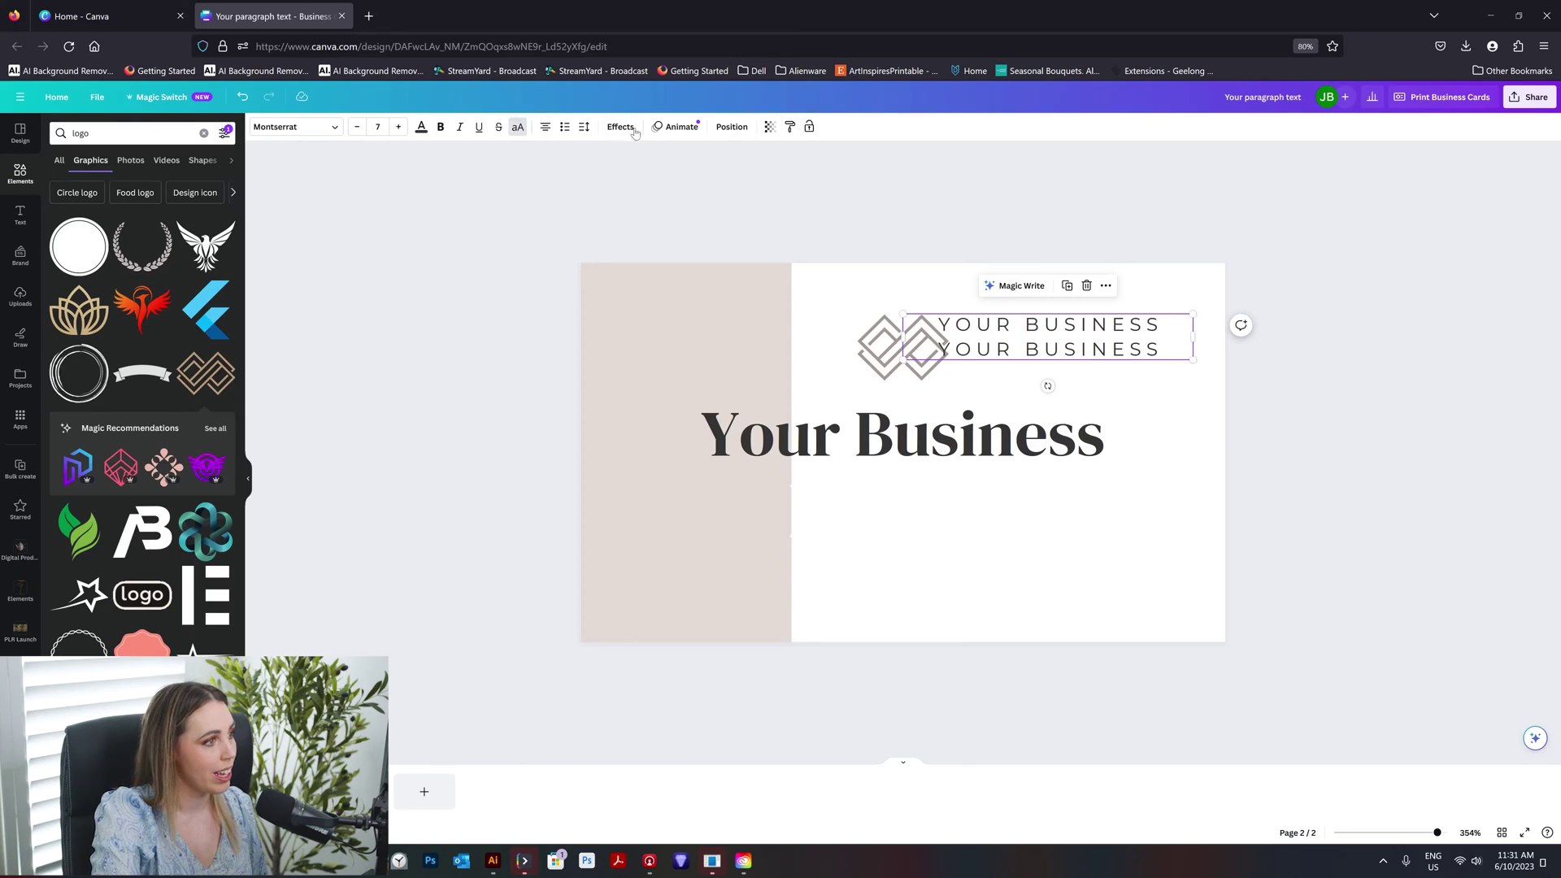
click(621, 126)
click(142, 523)
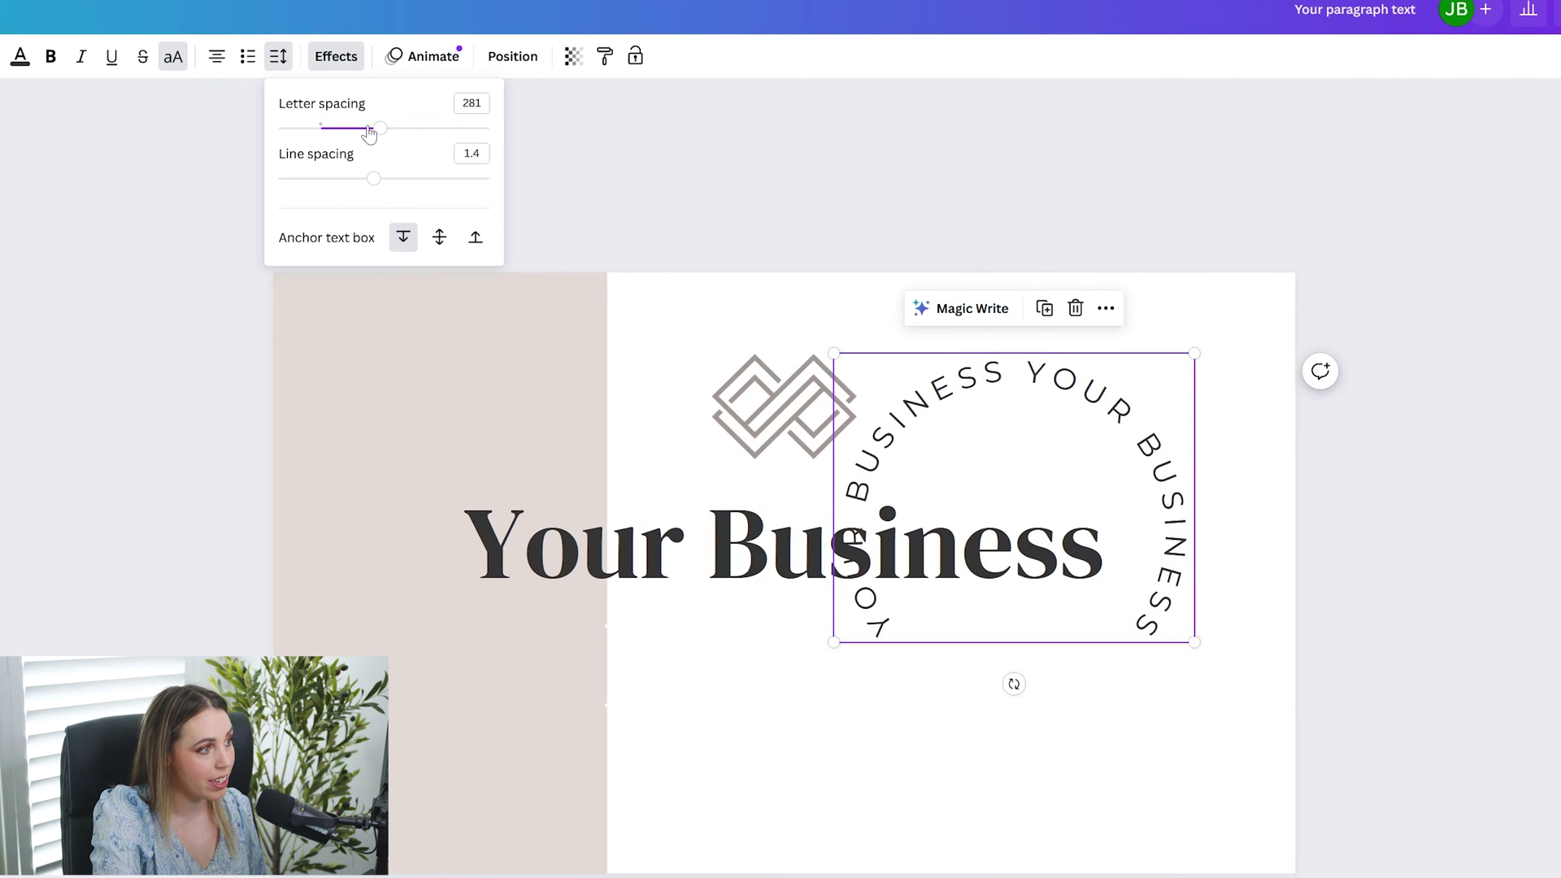
drag(368, 133, 447, 154)
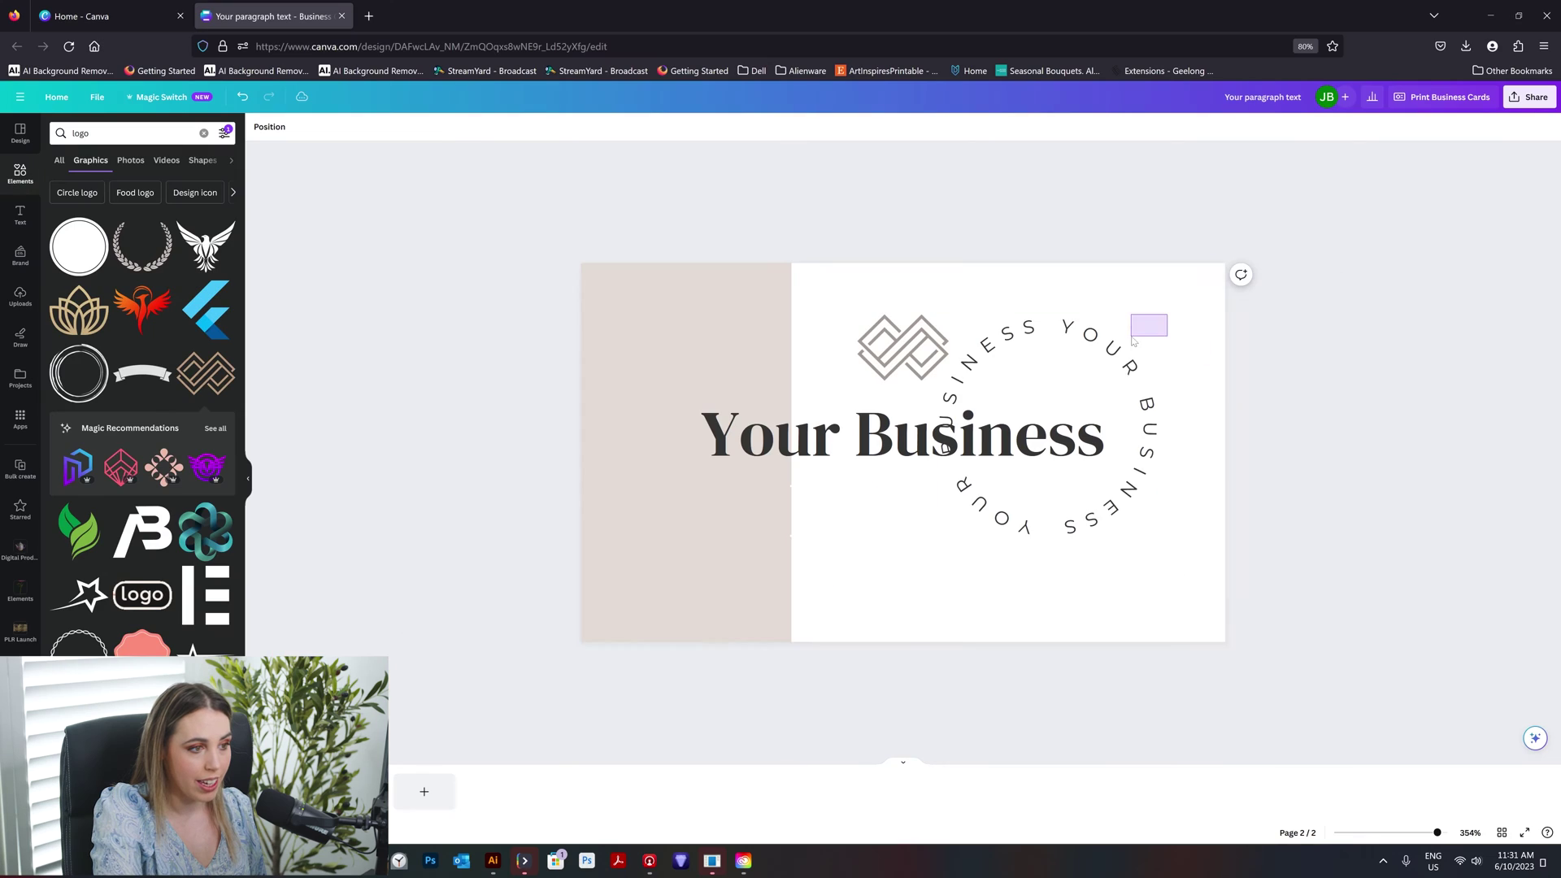
Step: Shrink the circular text onto the upper part of the beige panel and place the reduced logo at its centre
drag(1139, 423, 575, 344)
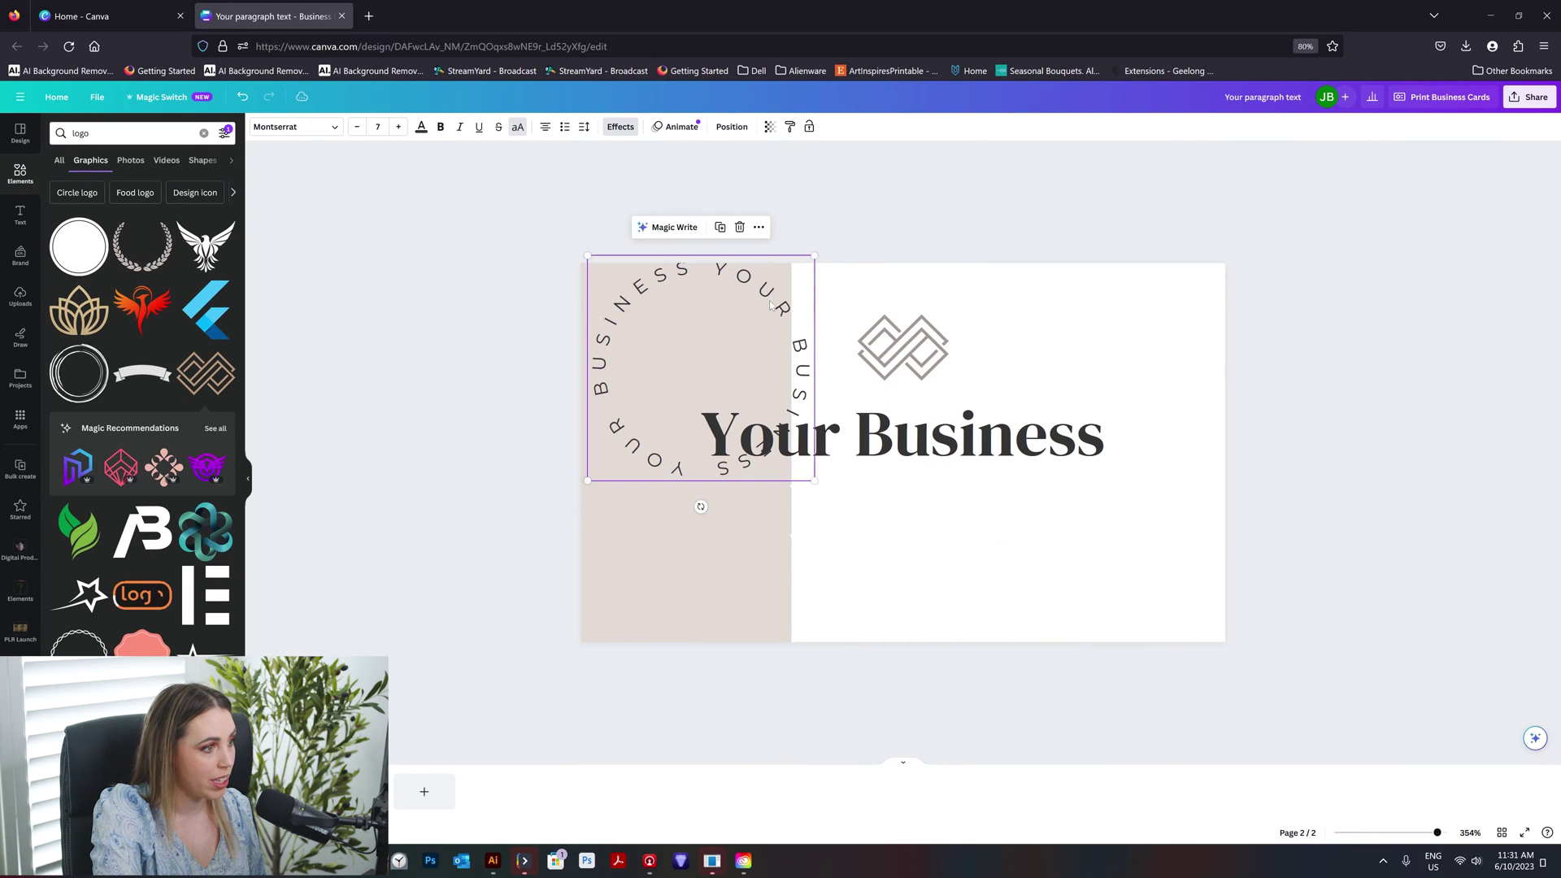
drag(813, 264, 736, 299)
click(943, 325)
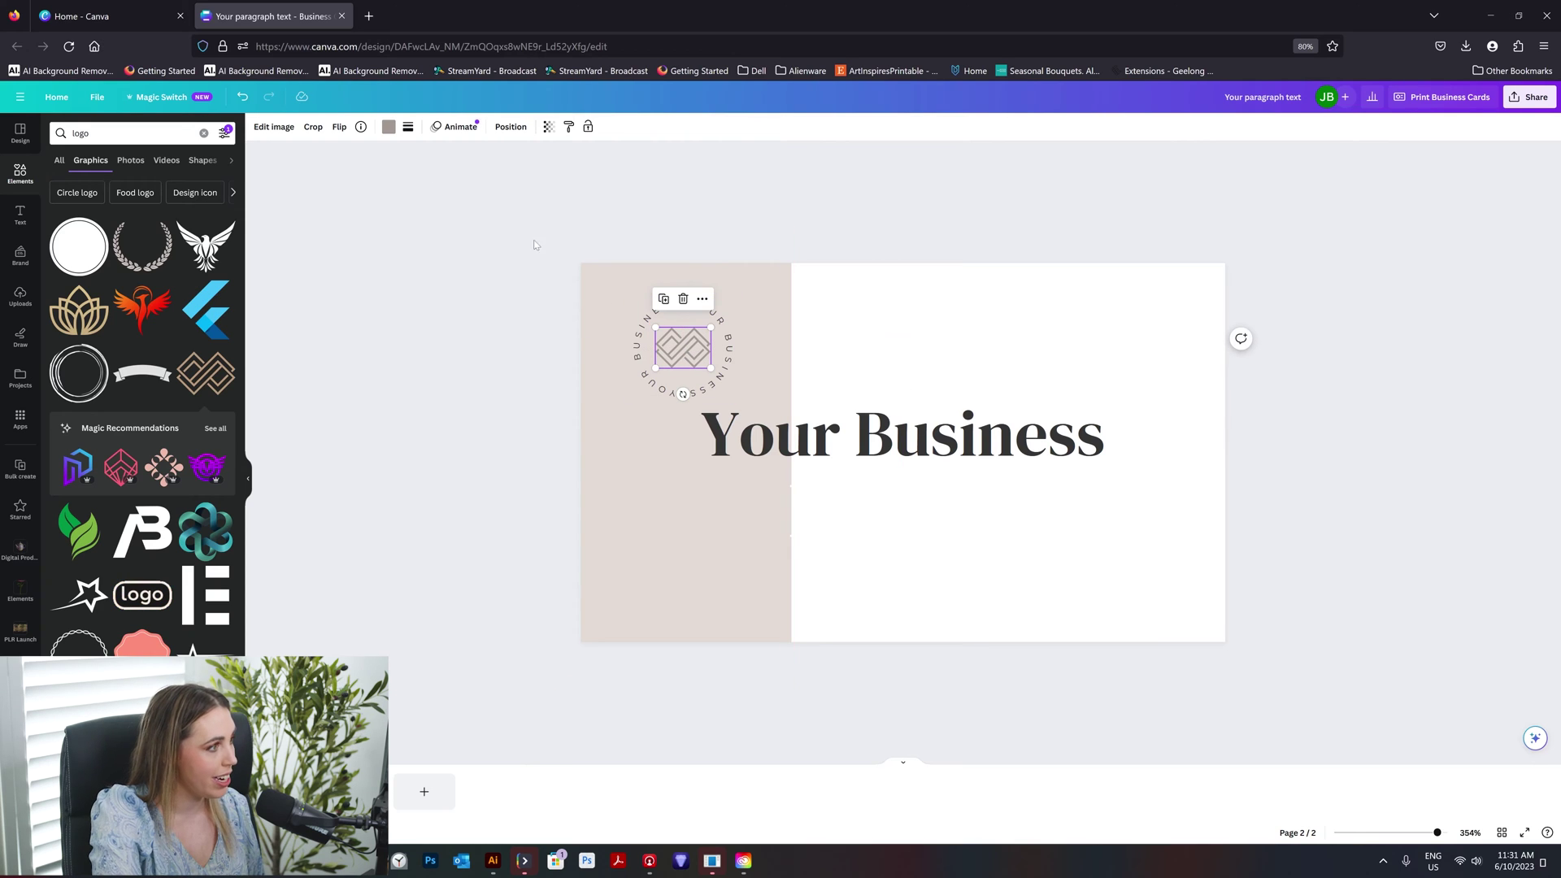
Step: Recolor the logo inside the circular text to white
click(389, 128)
scroll(484, 330, up, 3)
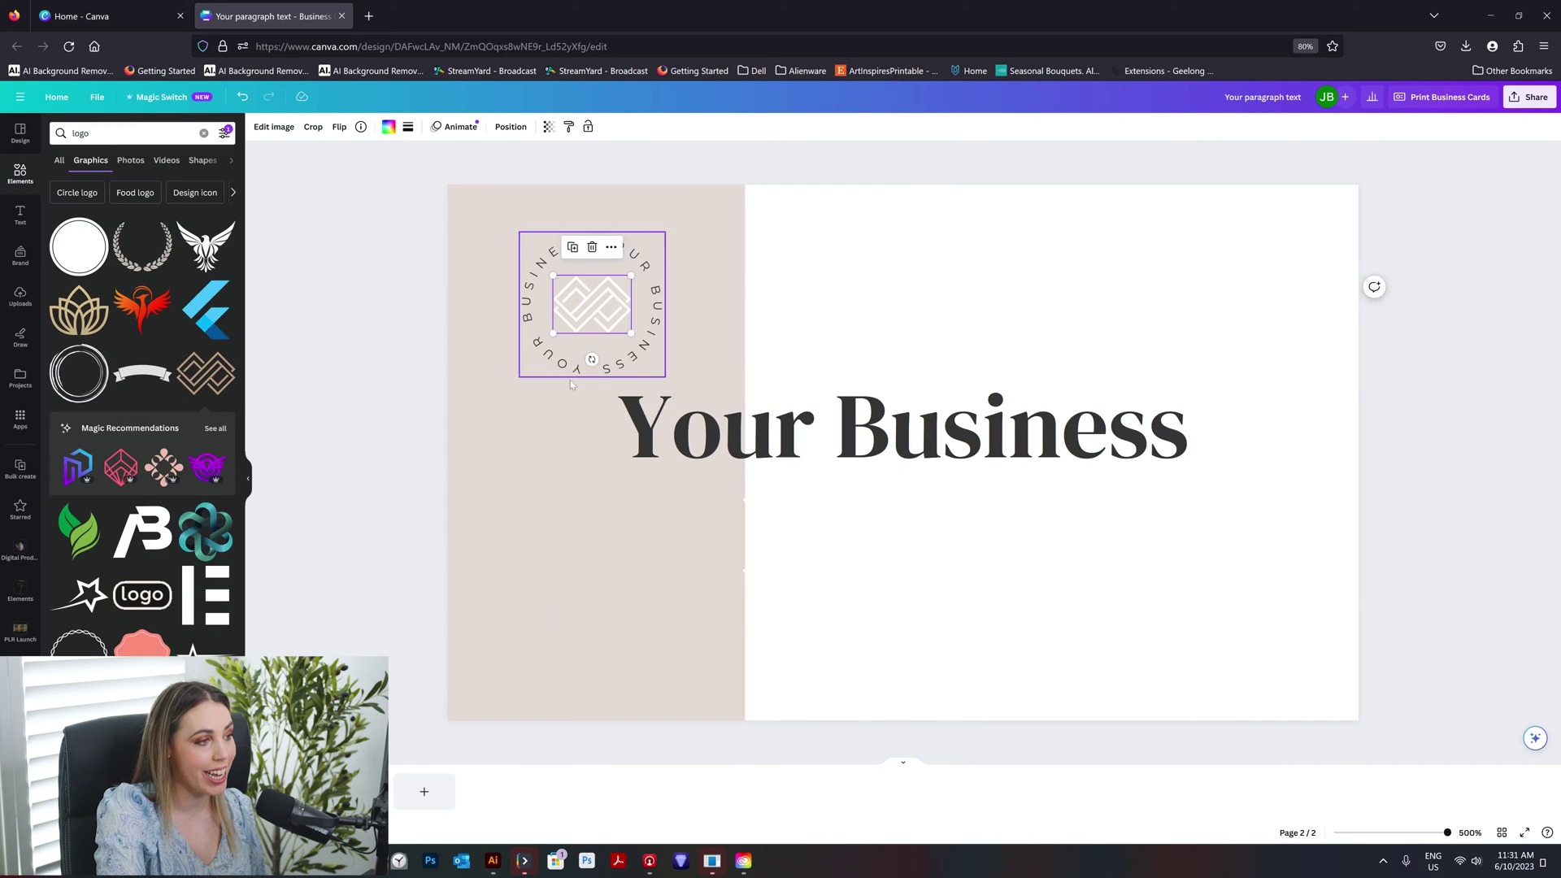
click(607, 303)
click(733, 368)
click(584, 280)
Step: Replace the heading copy with the person's full name and fit it on two lines at size 16 below the circular logo
drag(1058, 441, 1189, 360)
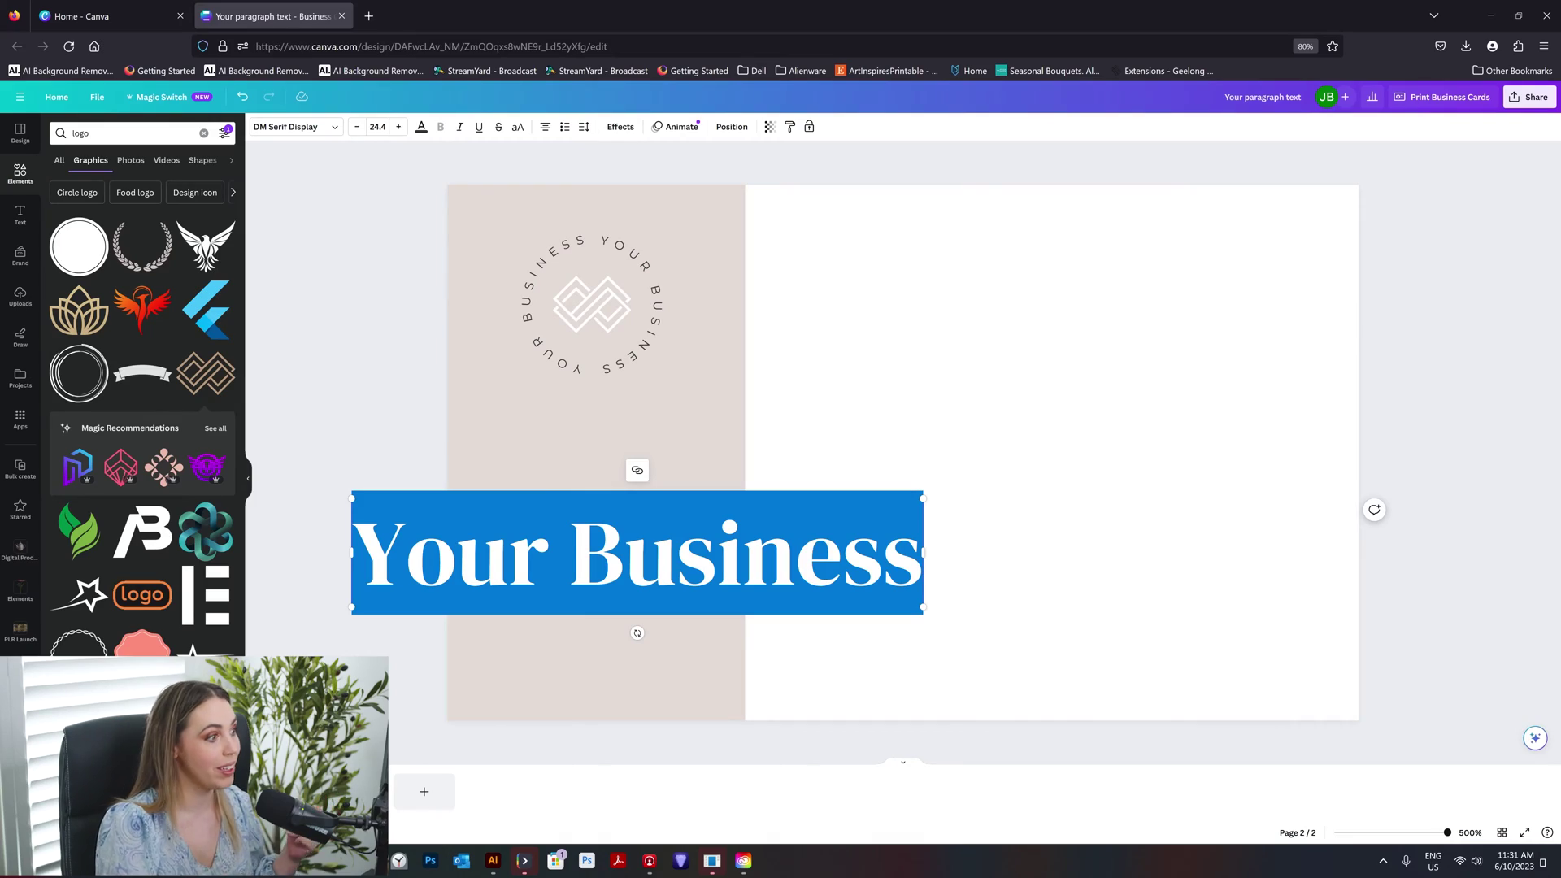
text(Sa)
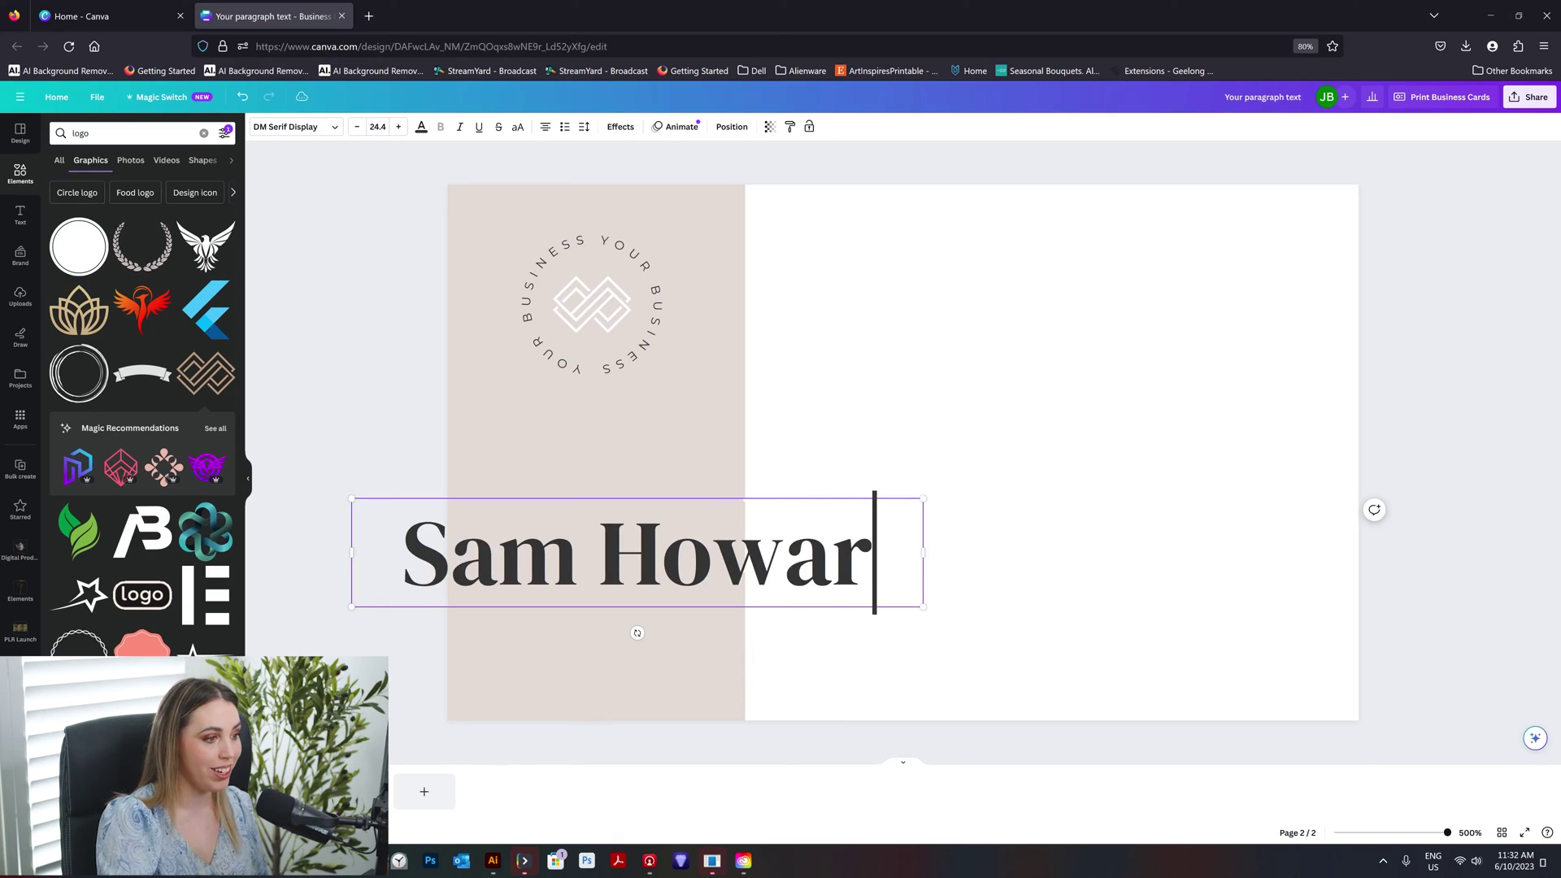
text(d)
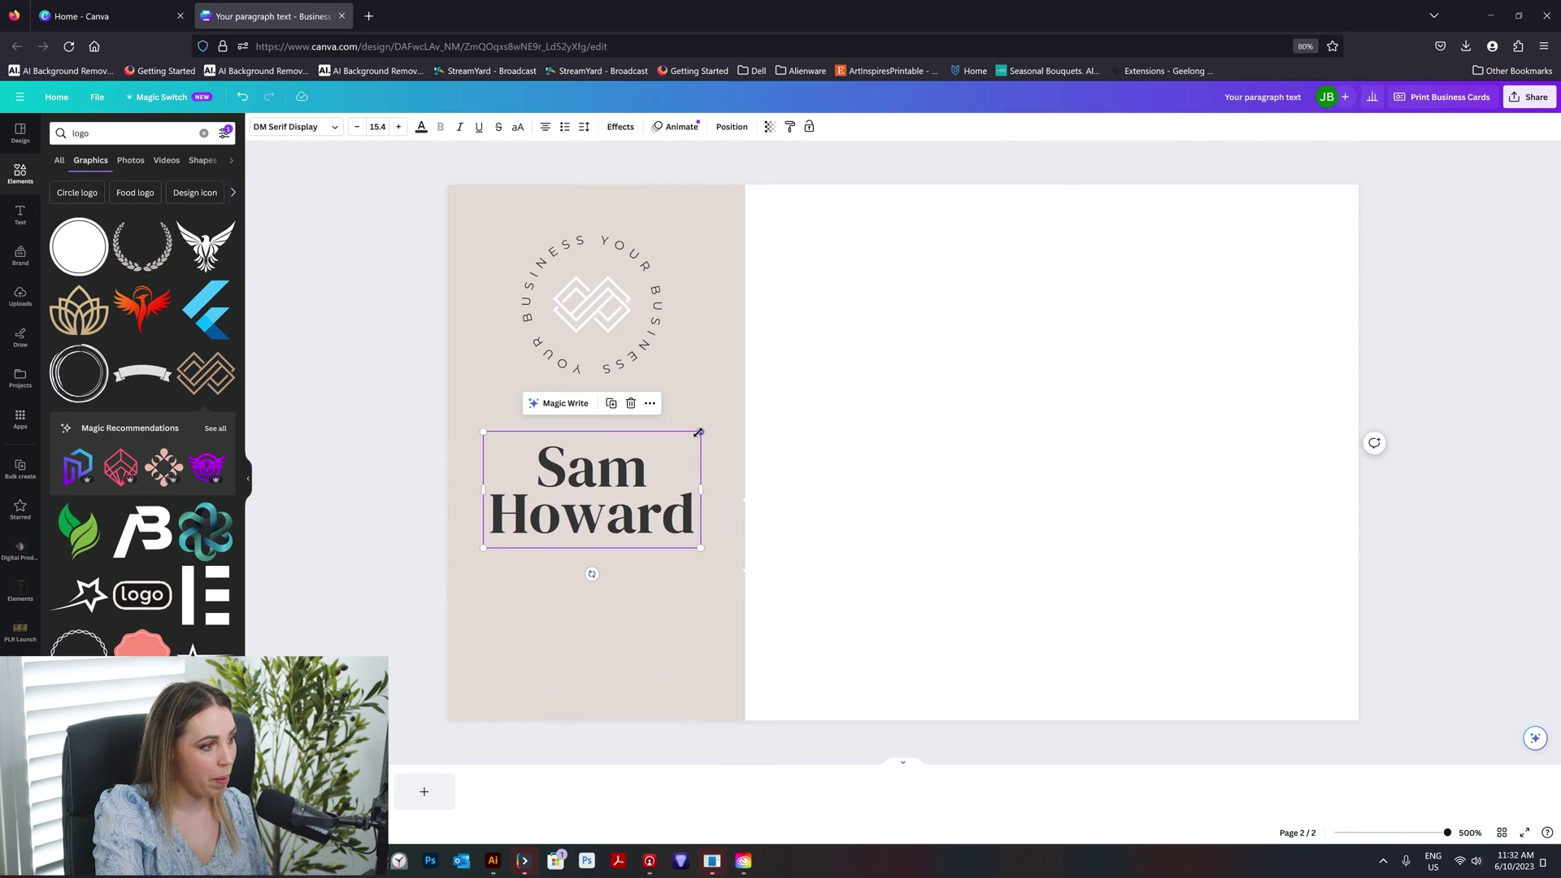
drag(698, 432, 707, 426)
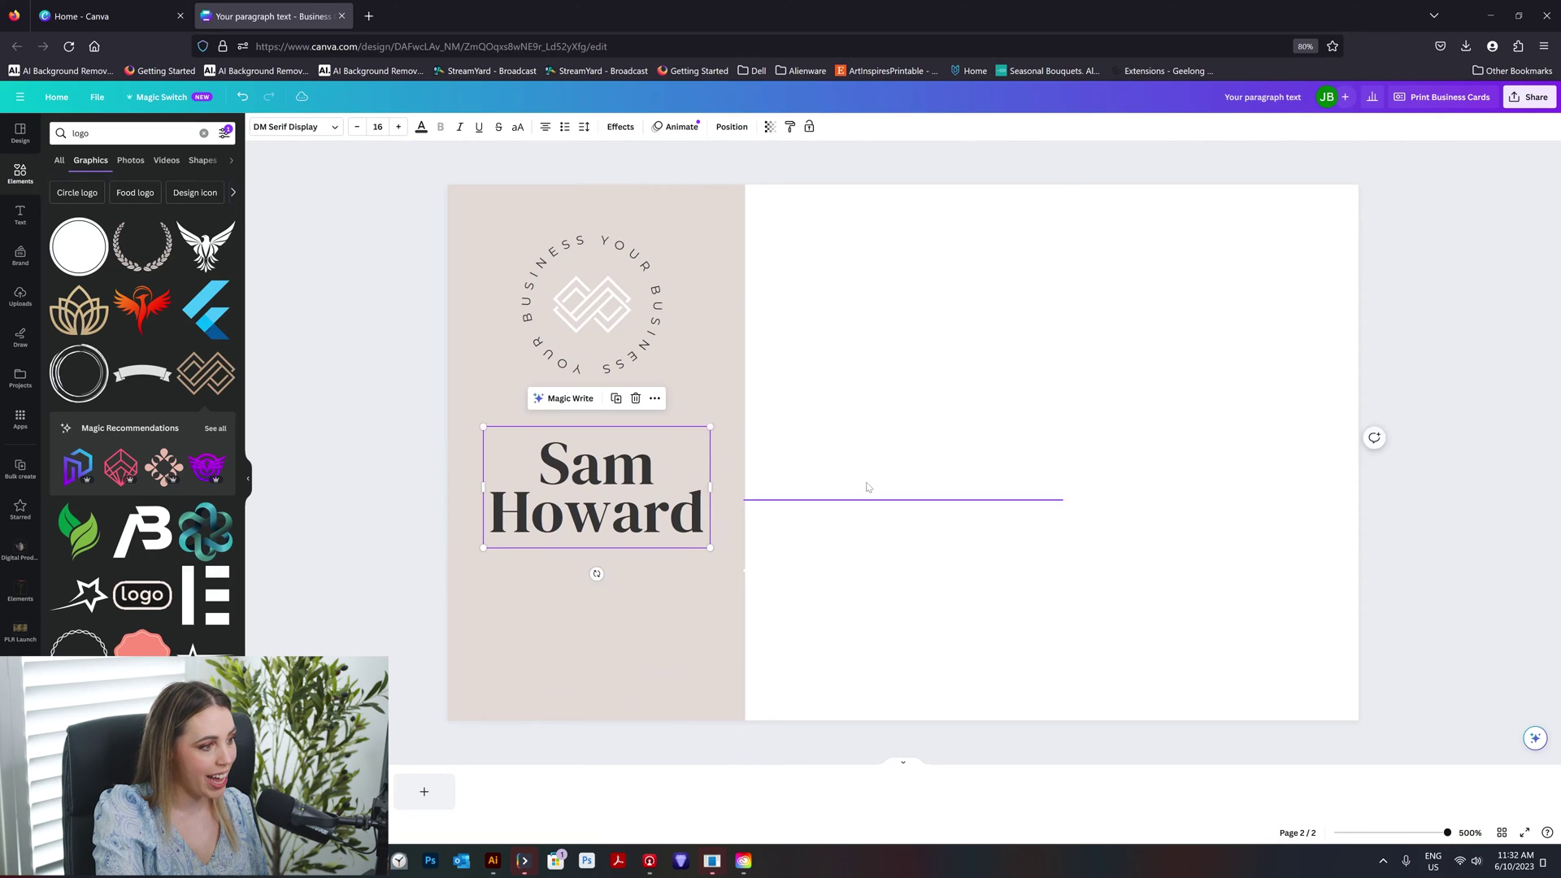
Step: Delete the leftover white divider lines from the second page
click(893, 398)
click(941, 539)
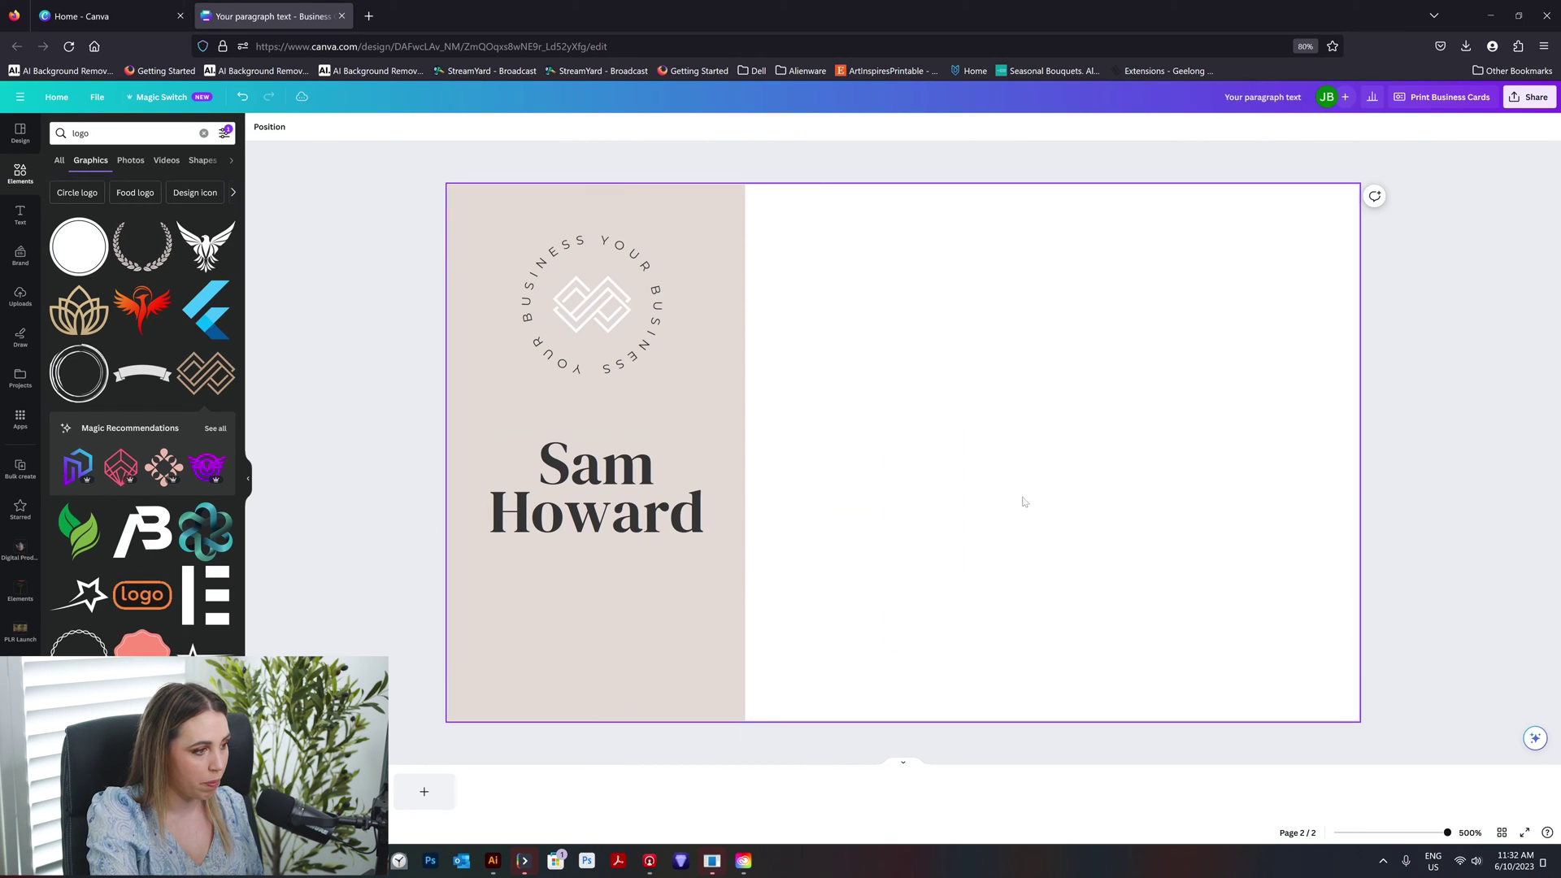
Step: Copy the website text to the second page, place it below the name and change it to "MARKETING STRATEGIST"
scroll(880, 624, up, 5)
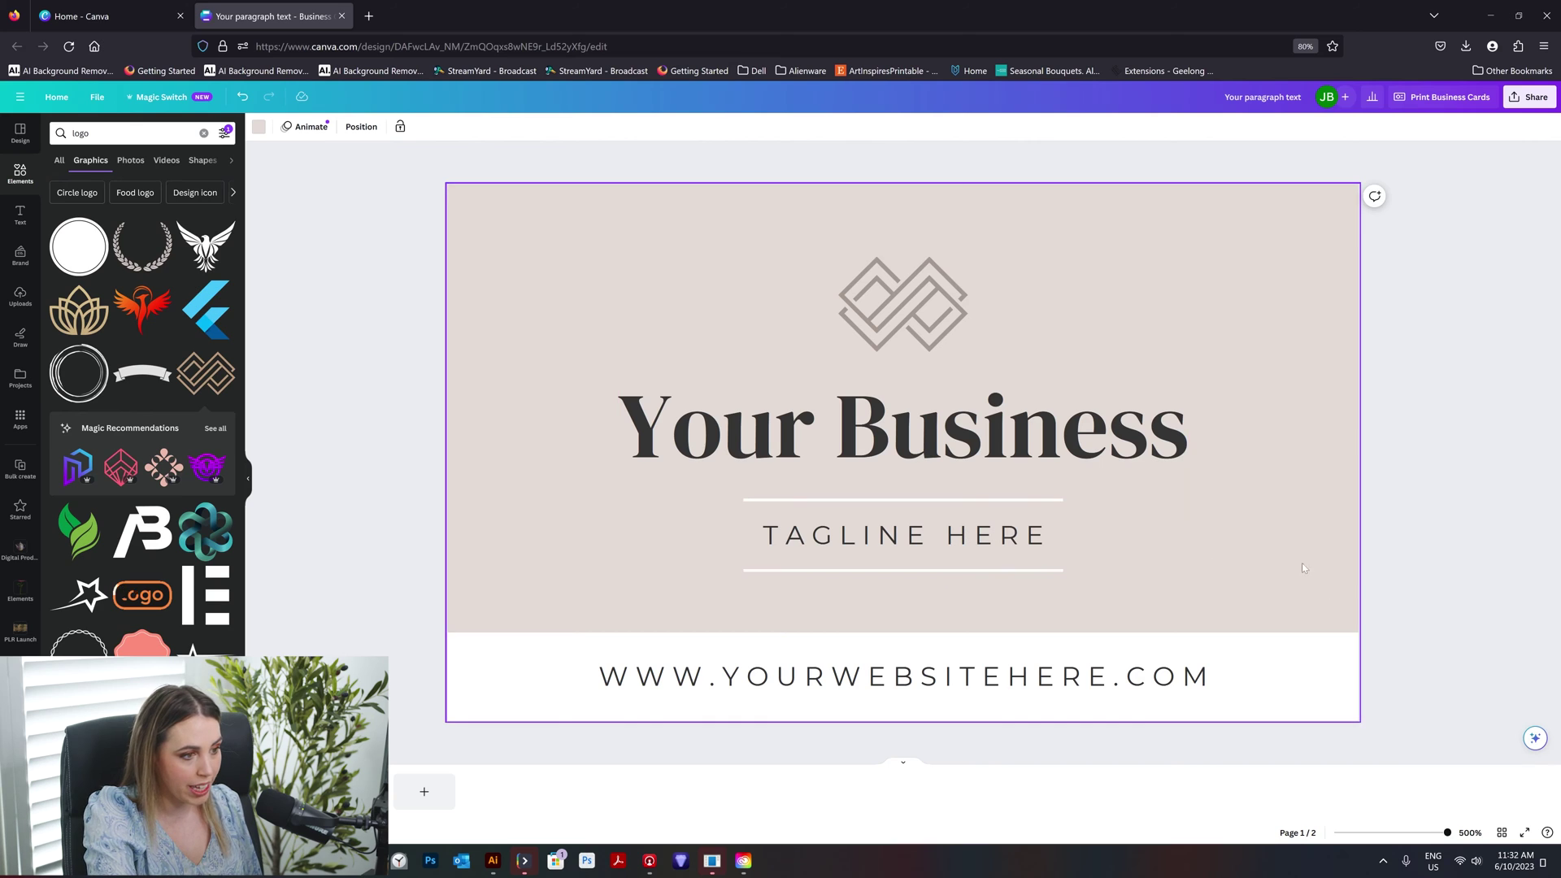
click(968, 688)
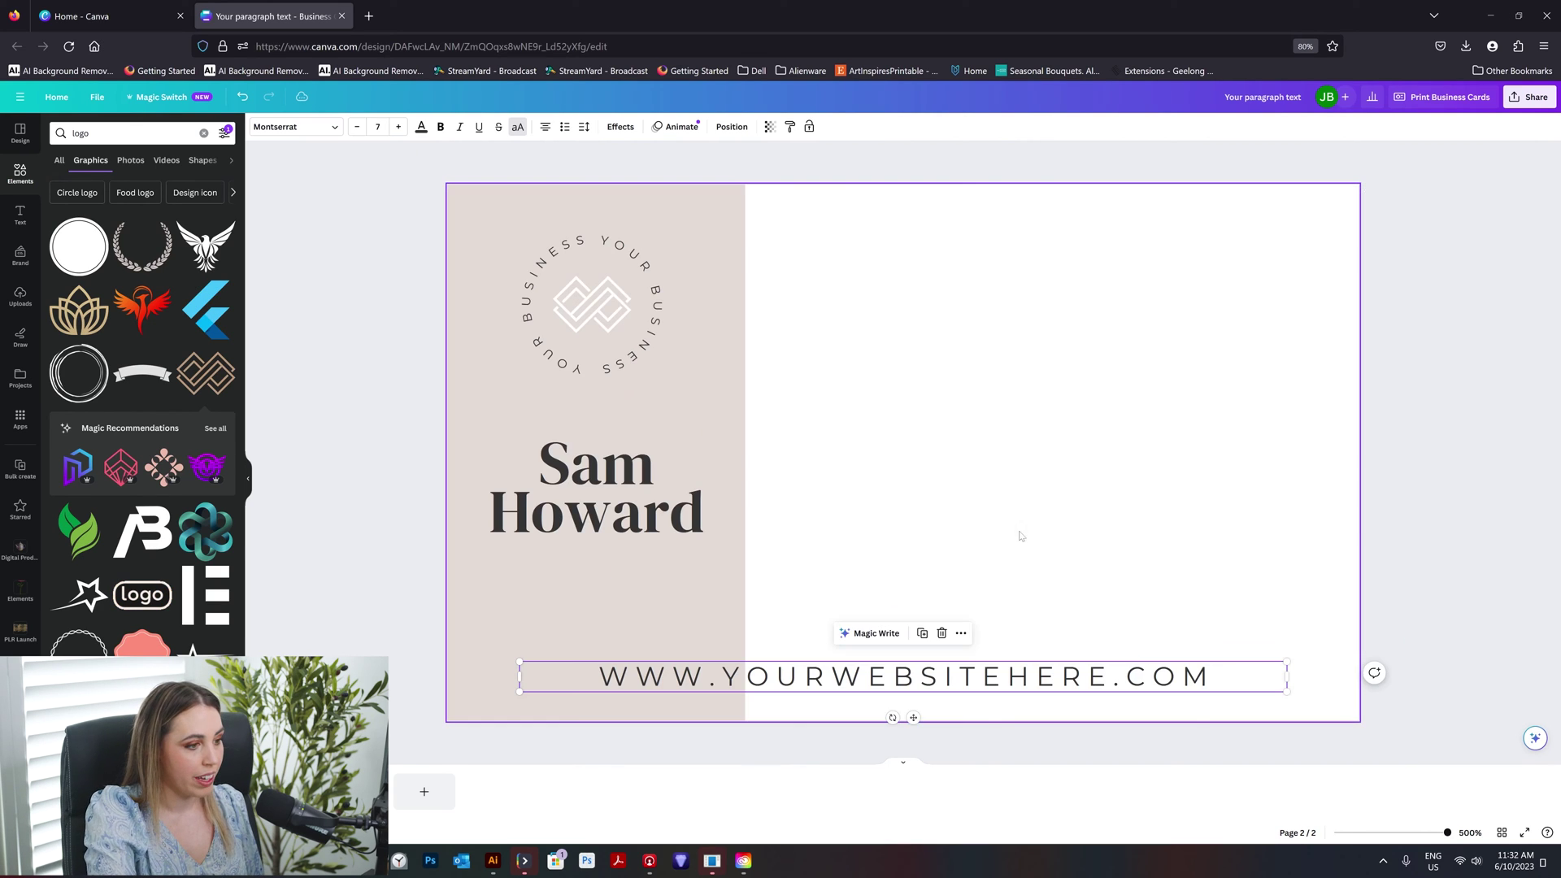
drag(903, 677, 669, 569)
double_click(669, 569)
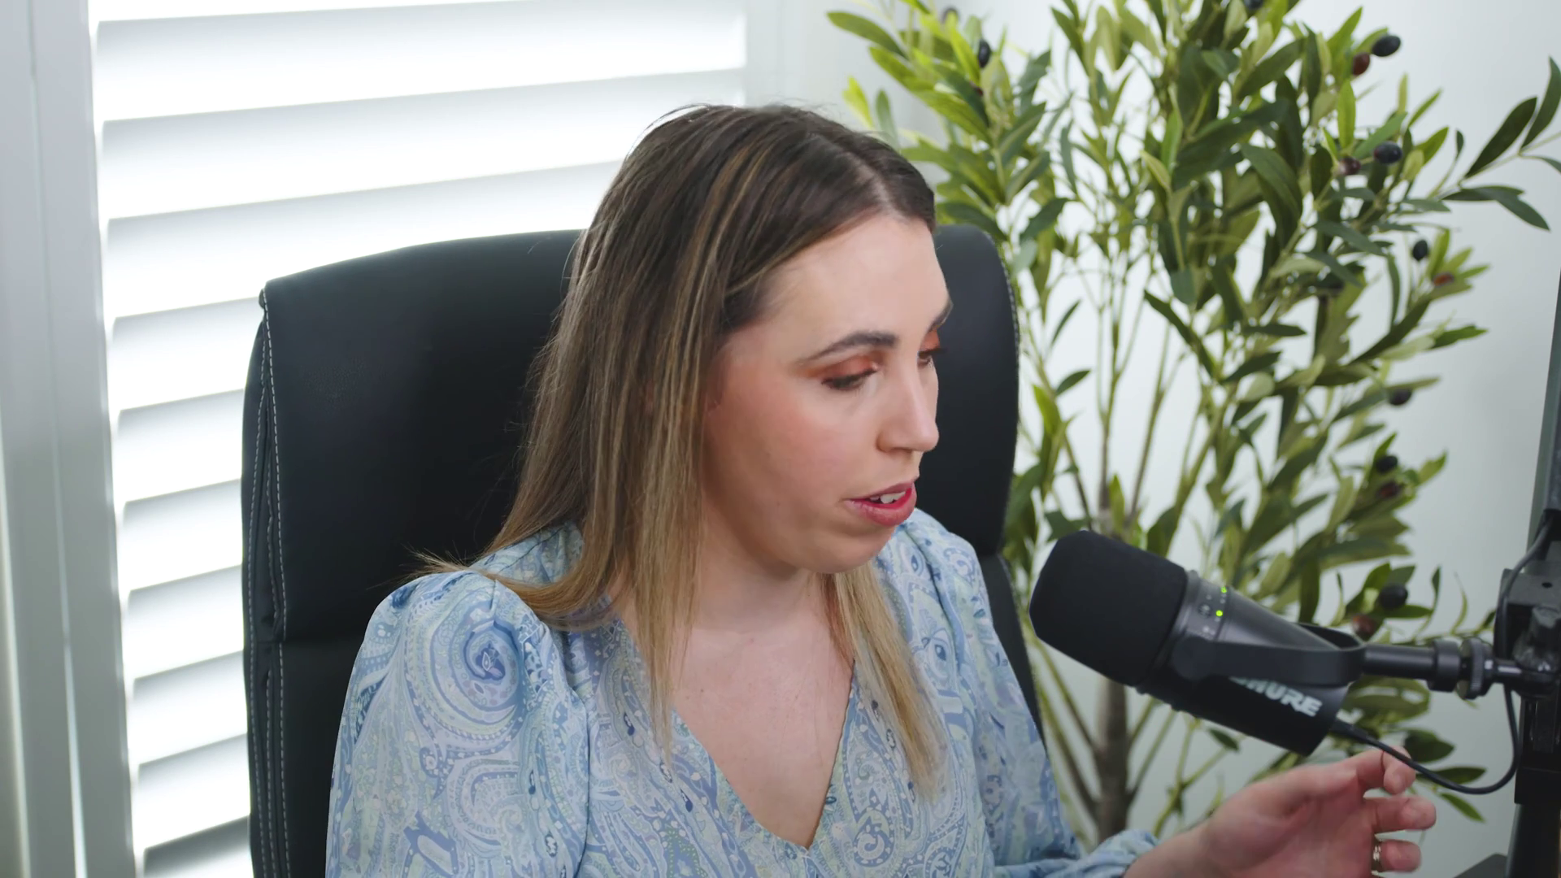
text(MARKETING)
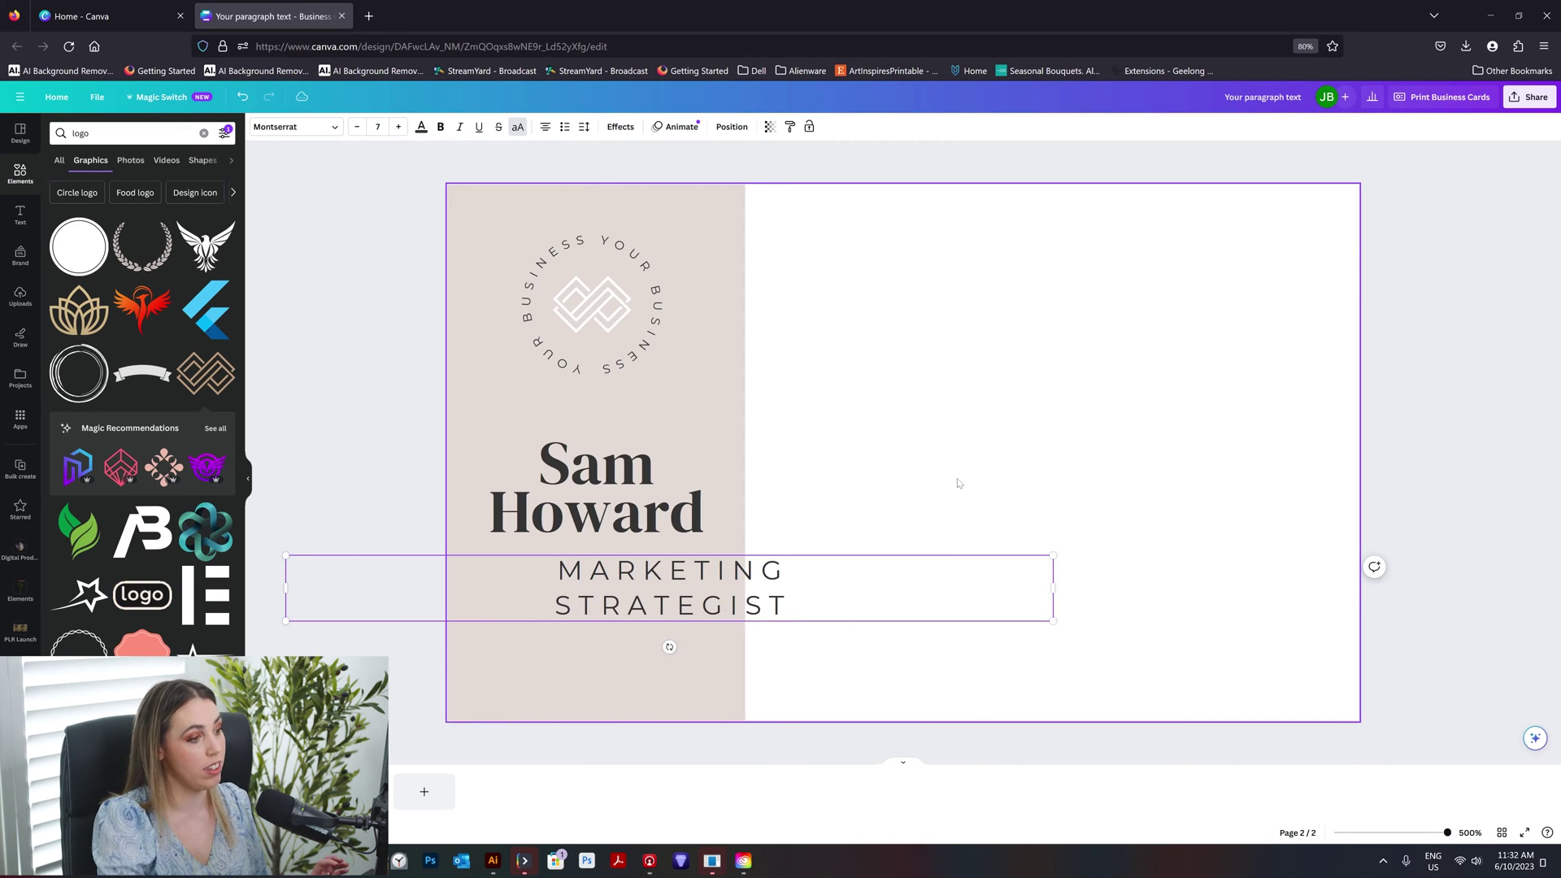
Step: Centre the job title in the beige panel below the name and set its font size to 6
drag(732, 602, 667, 612)
key(ctrl+z)
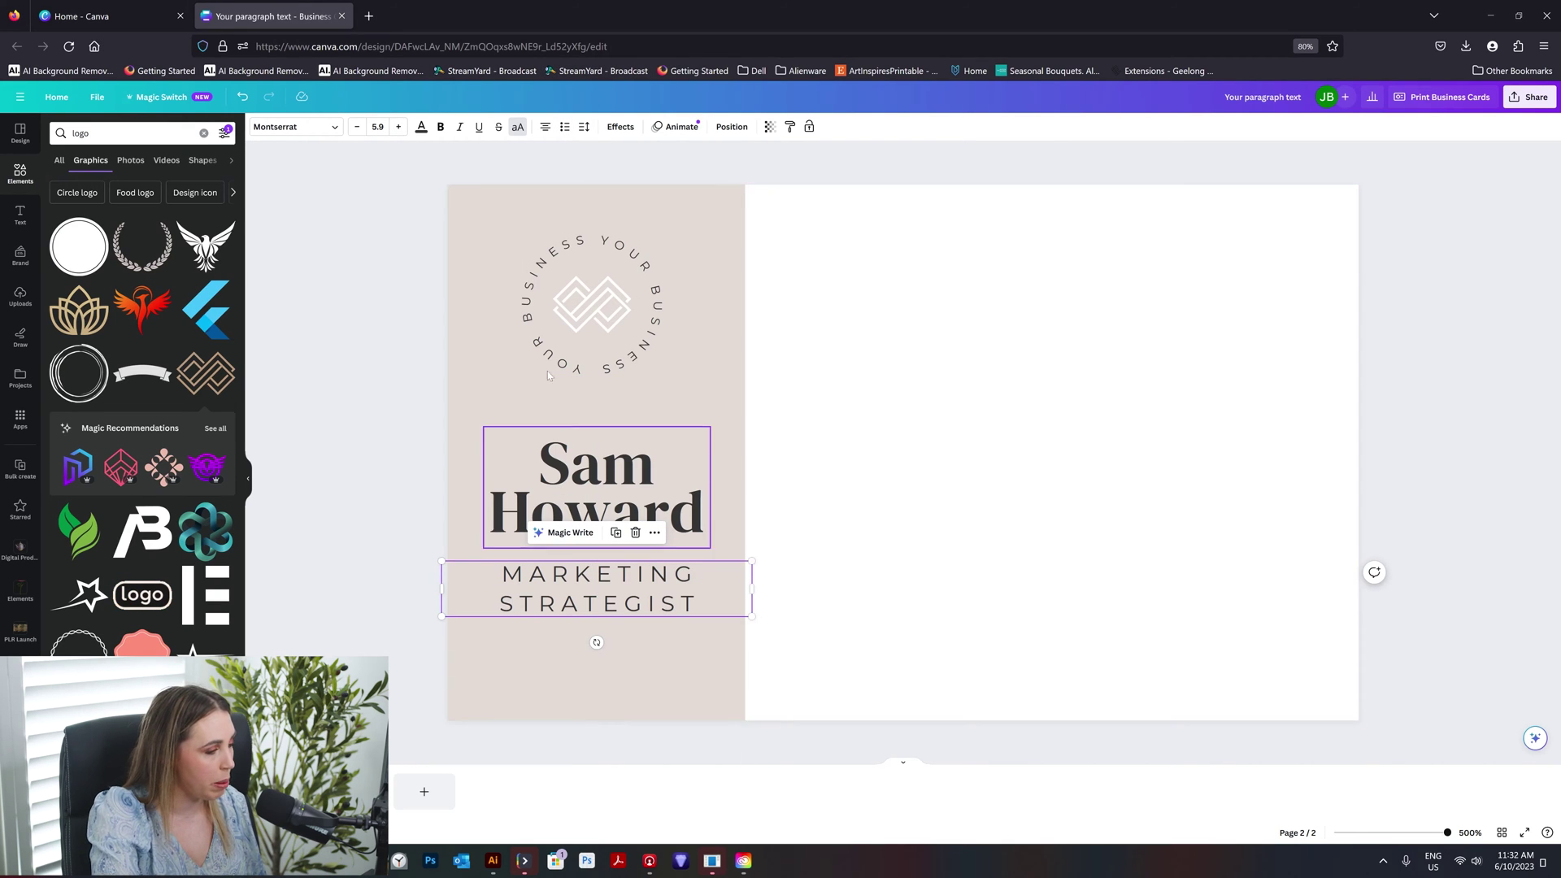
click(389, 128)
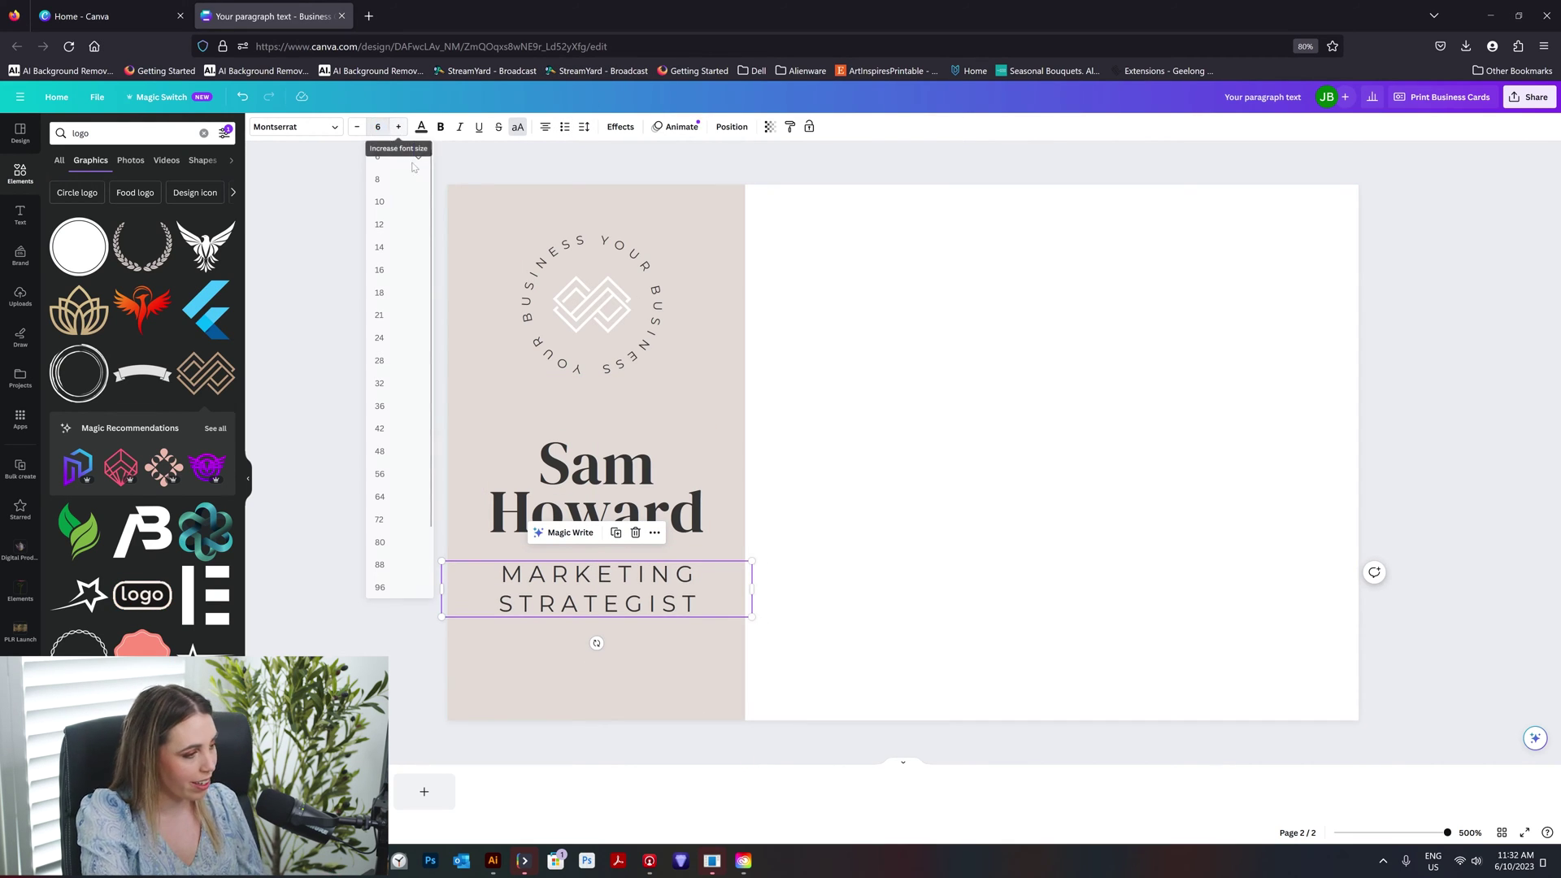
click(822, 488)
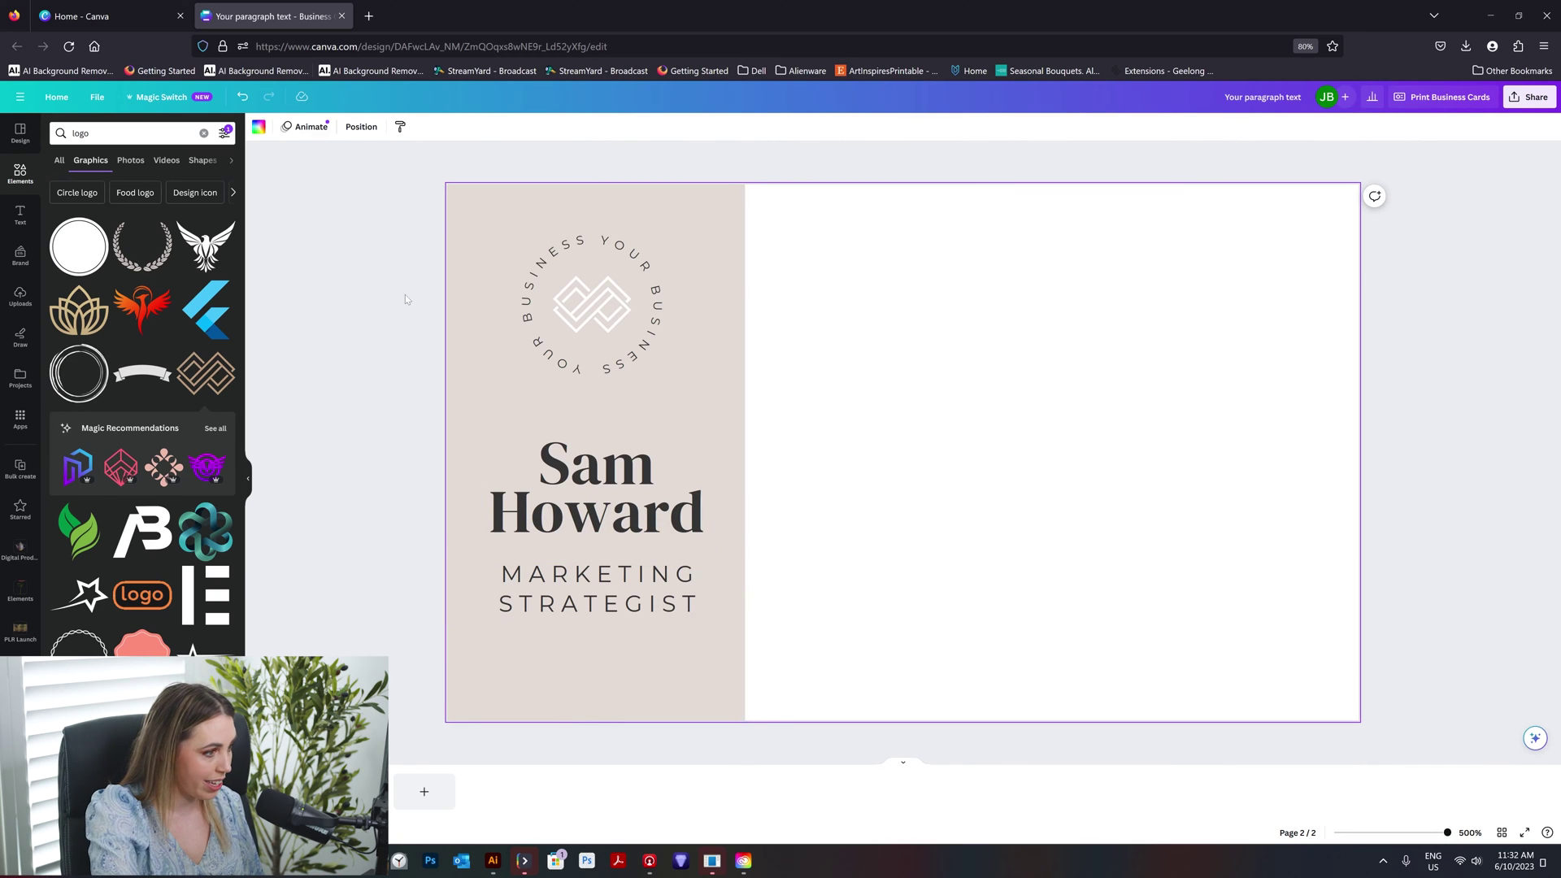
Step: Move the name and job title together lower in the beige panel
click(589, 601)
click(599, 432)
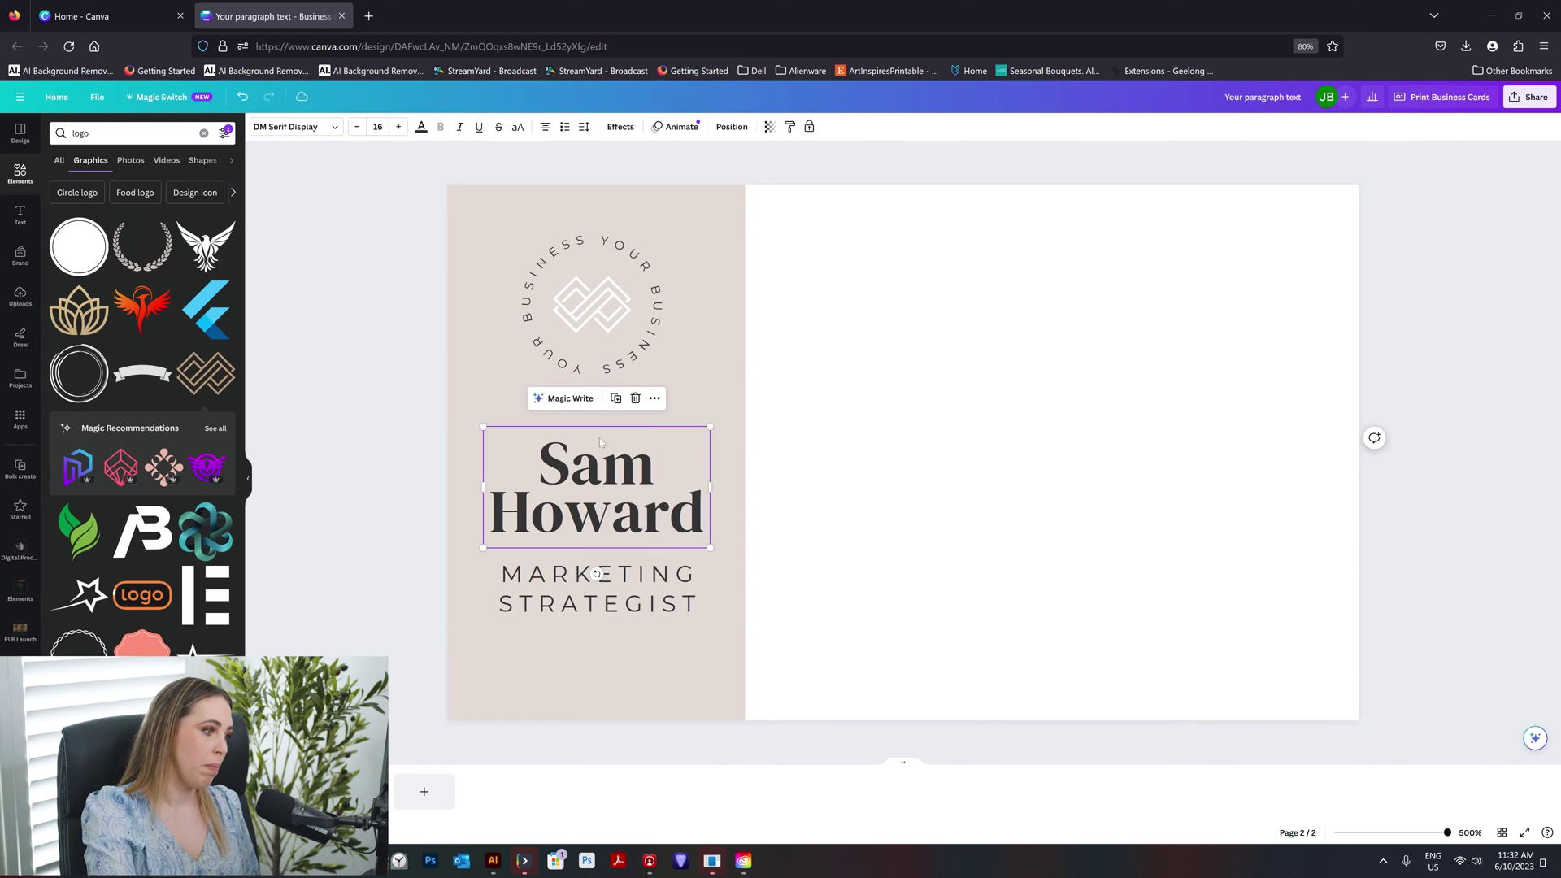
drag(651, 521, 647, 566)
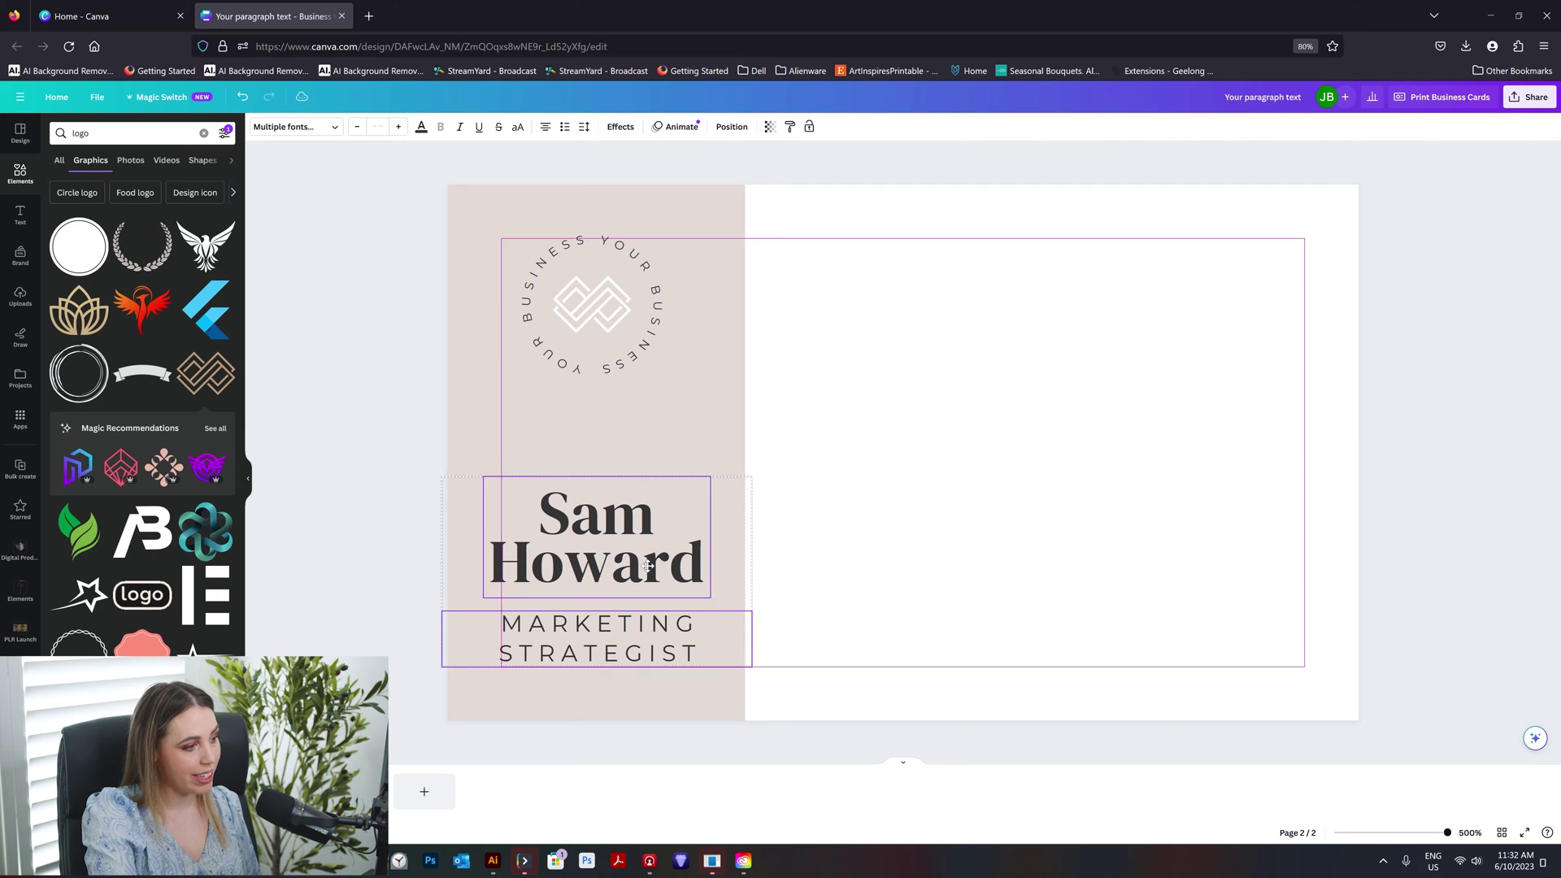
click(647, 720)
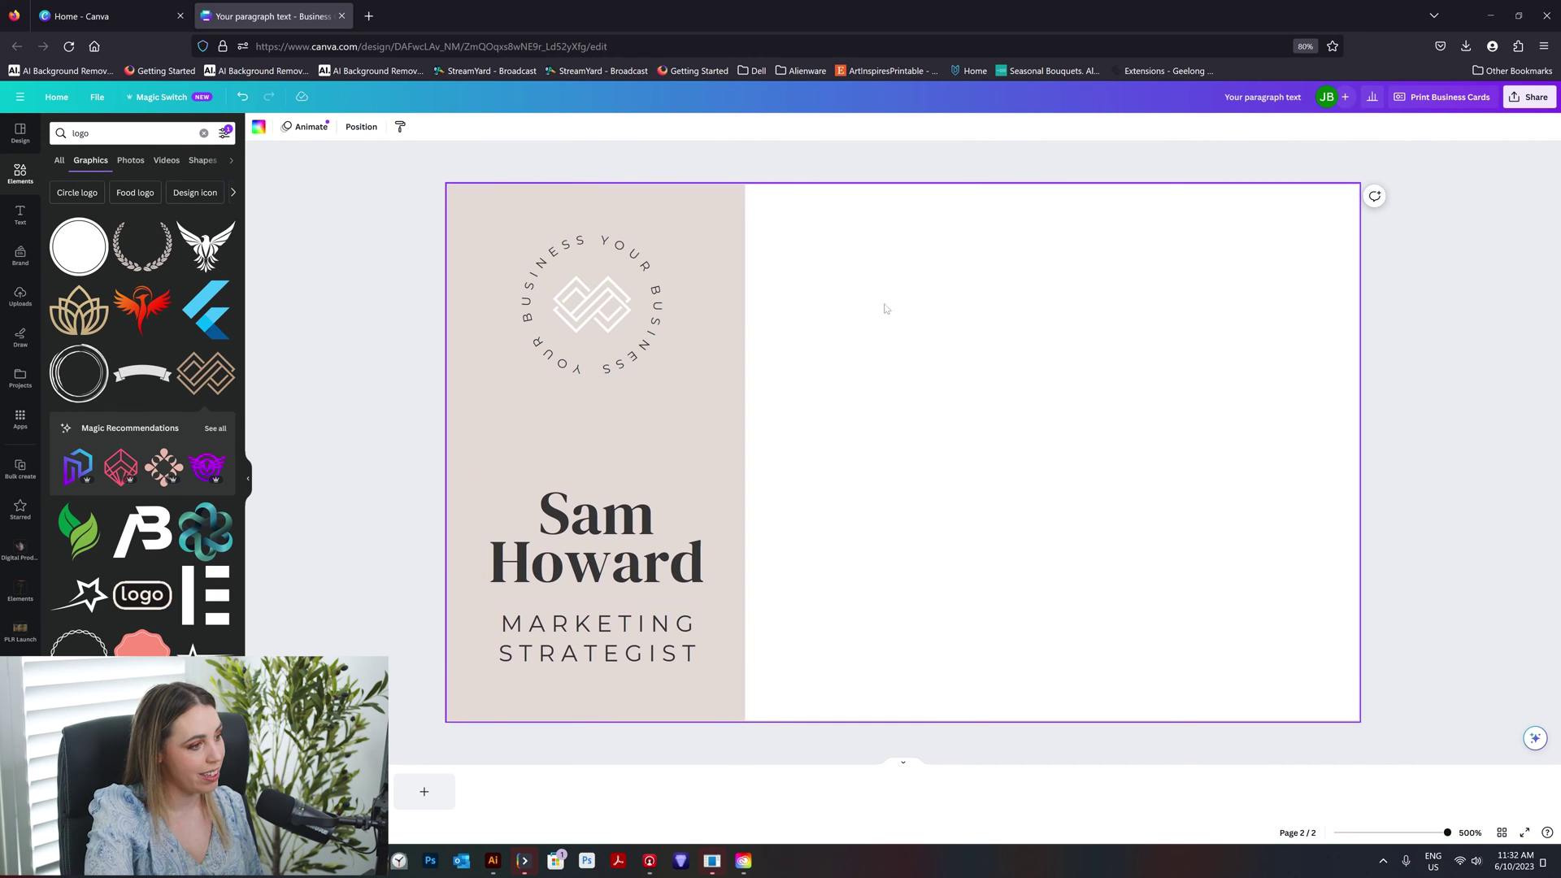
Step: Centre the circular text and its logo above the name, group them, and open the position options for the whole beige-panel column
click(654, 305)
drag(649, 304, 654, 300)
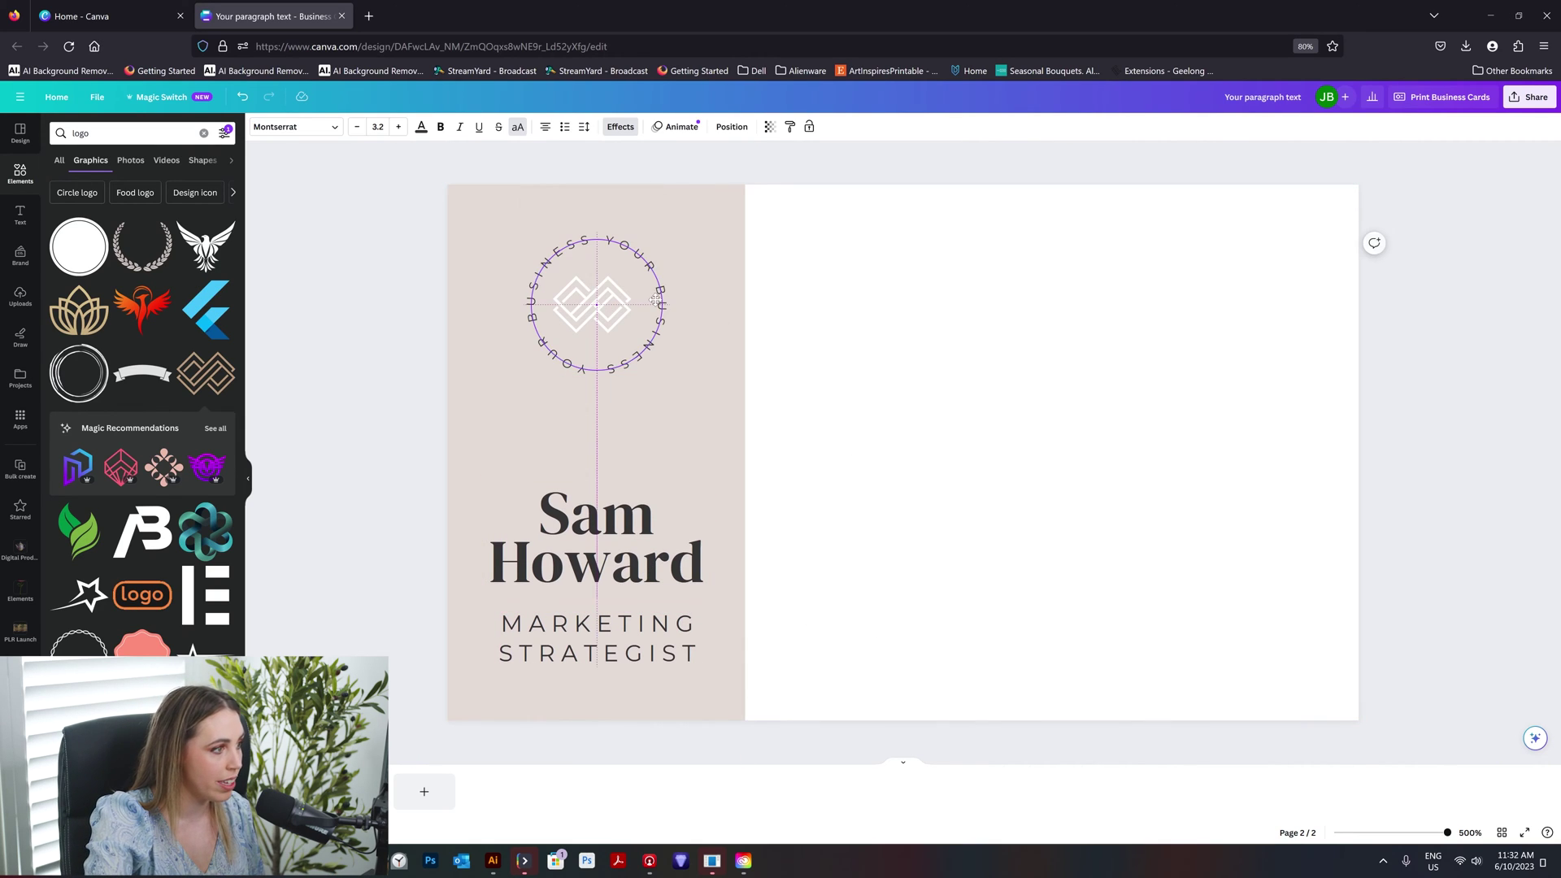
drag(831, 307, 618, 321)
shift+click(726, 332)
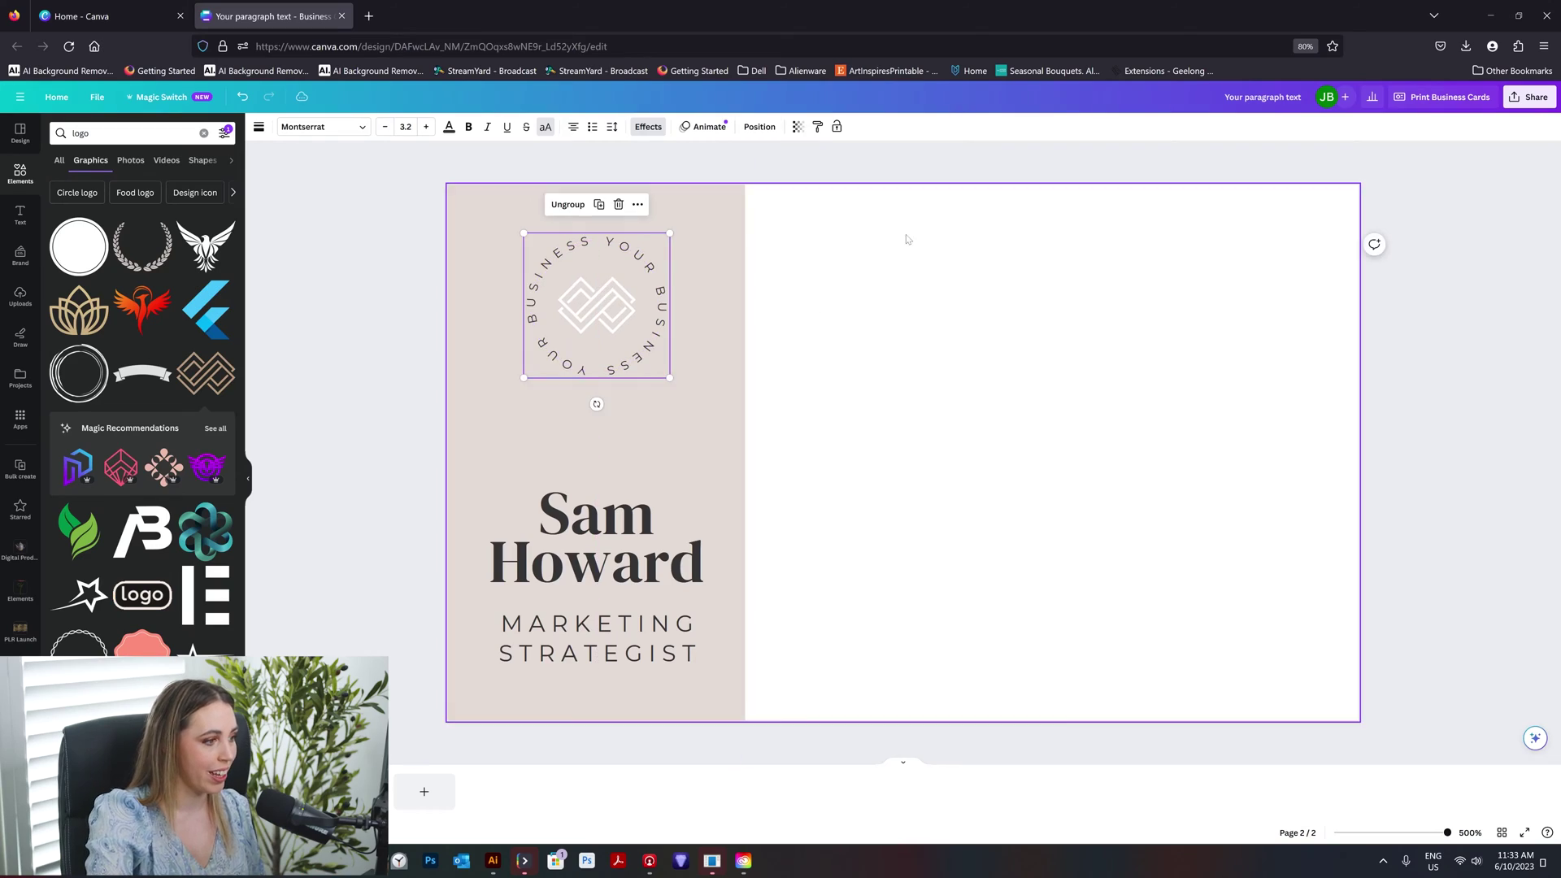
drag(906, 237, 422, 610)
shift+click(716, 341)
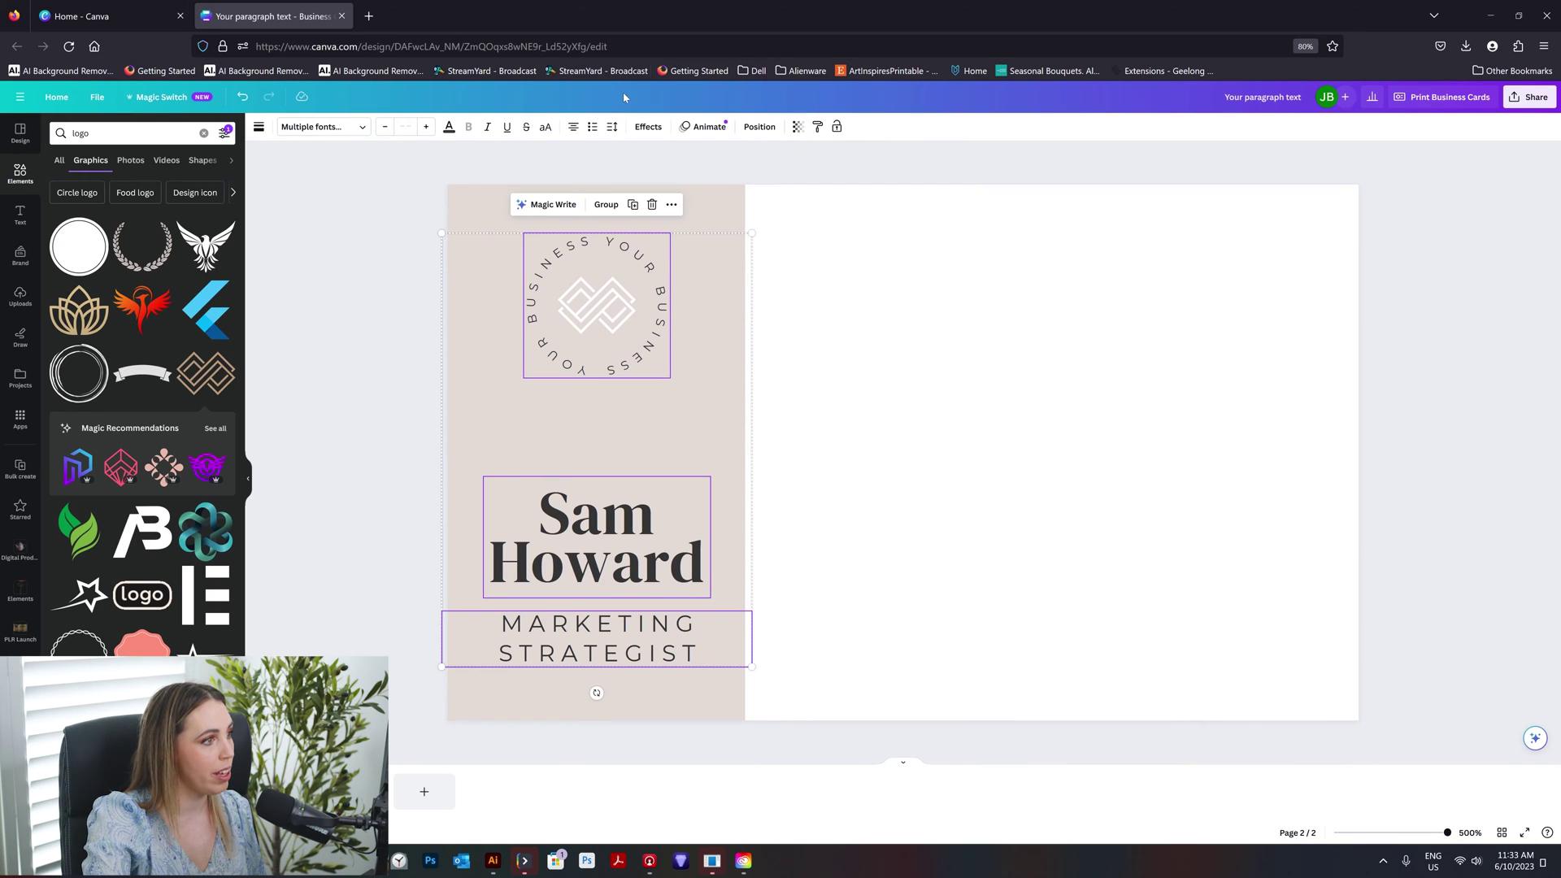
click(758, 130)
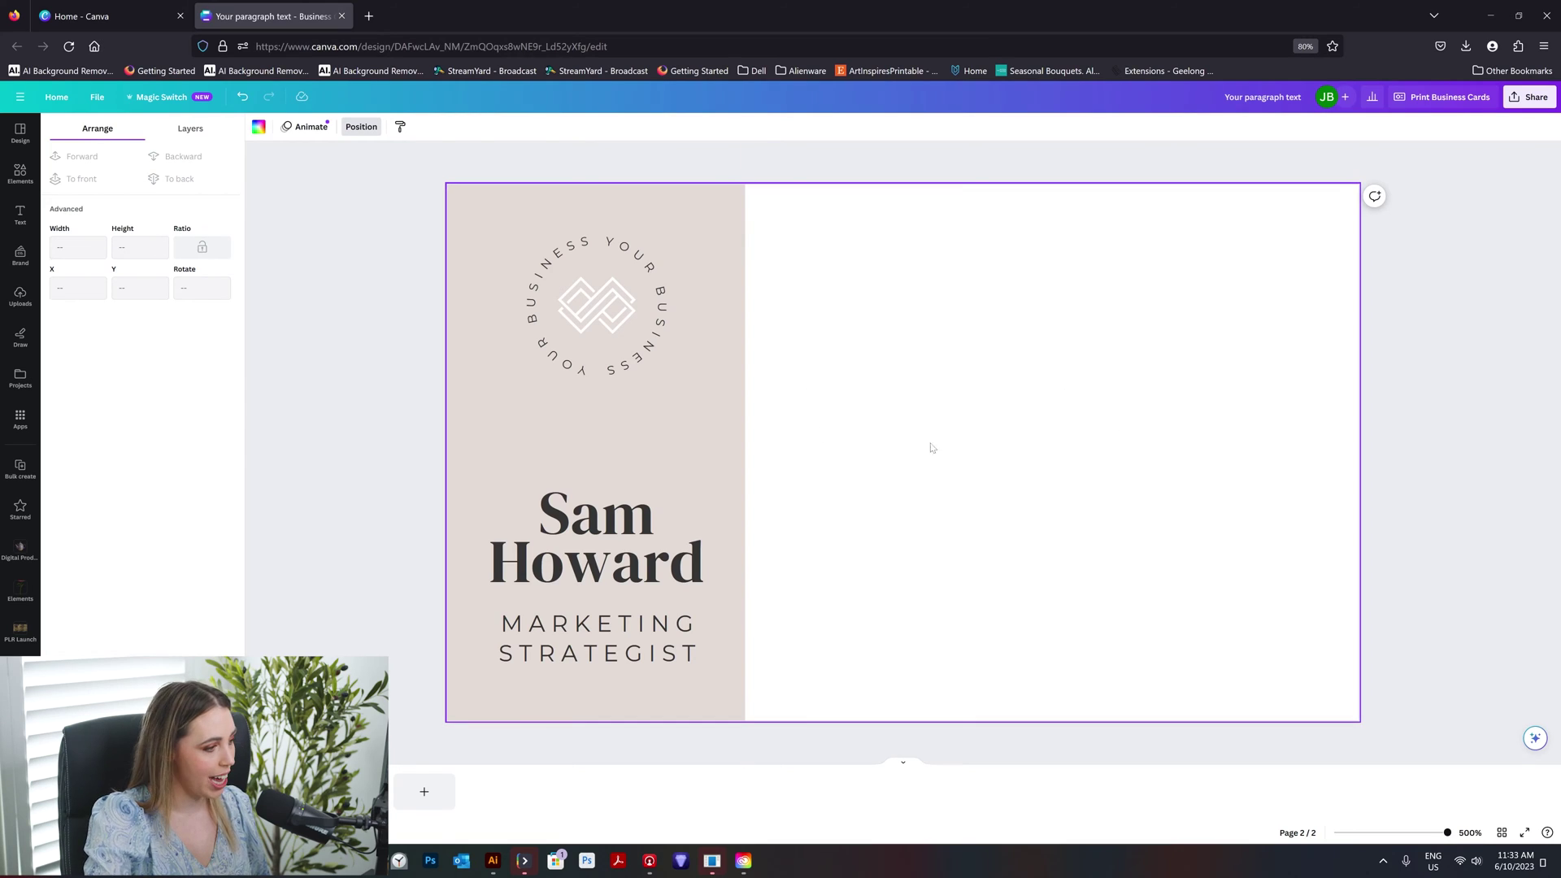
Step: Copy the job title onto the white area, change its text to "EMAIL ADDRESS" and widen the text box
drag(640, 666, 1013, 416)
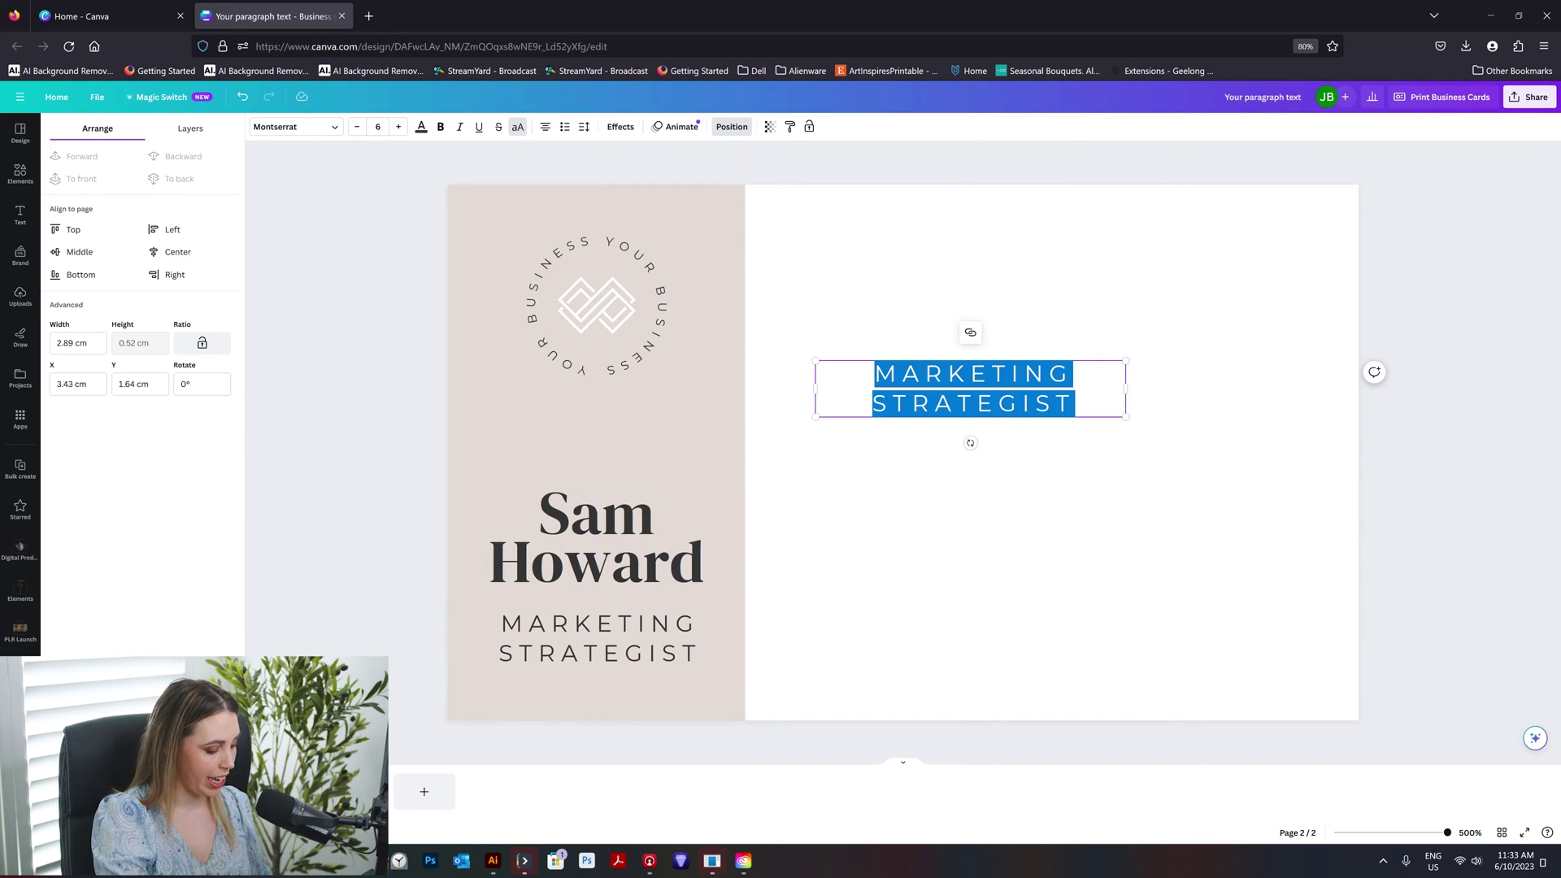
text(EMAIL ADDRESS)
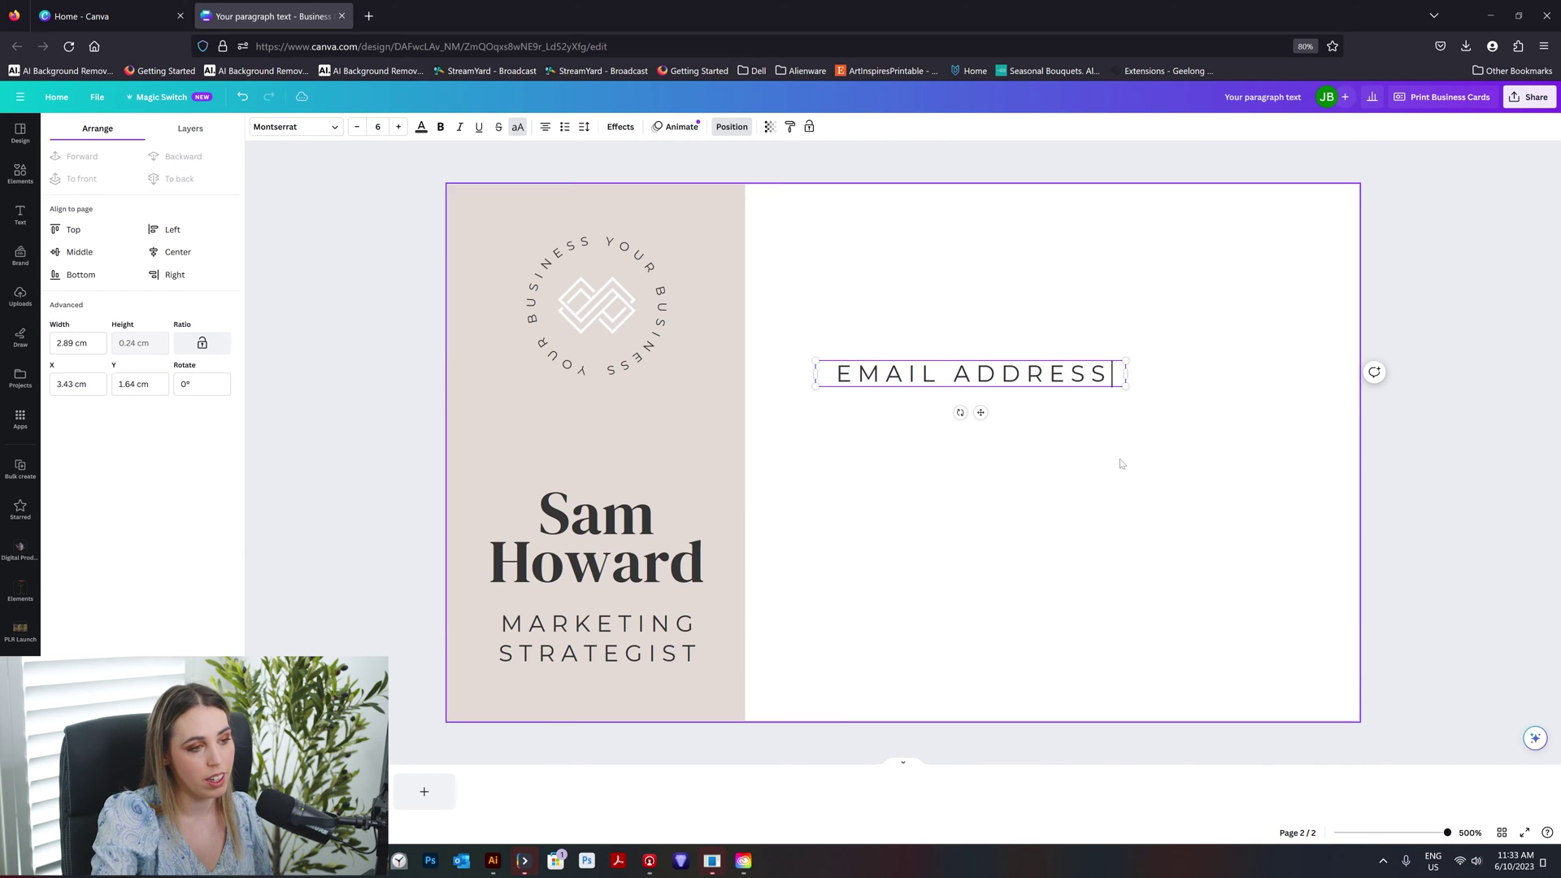
key(Escape)
drag(1132, 369, 1309, 372)
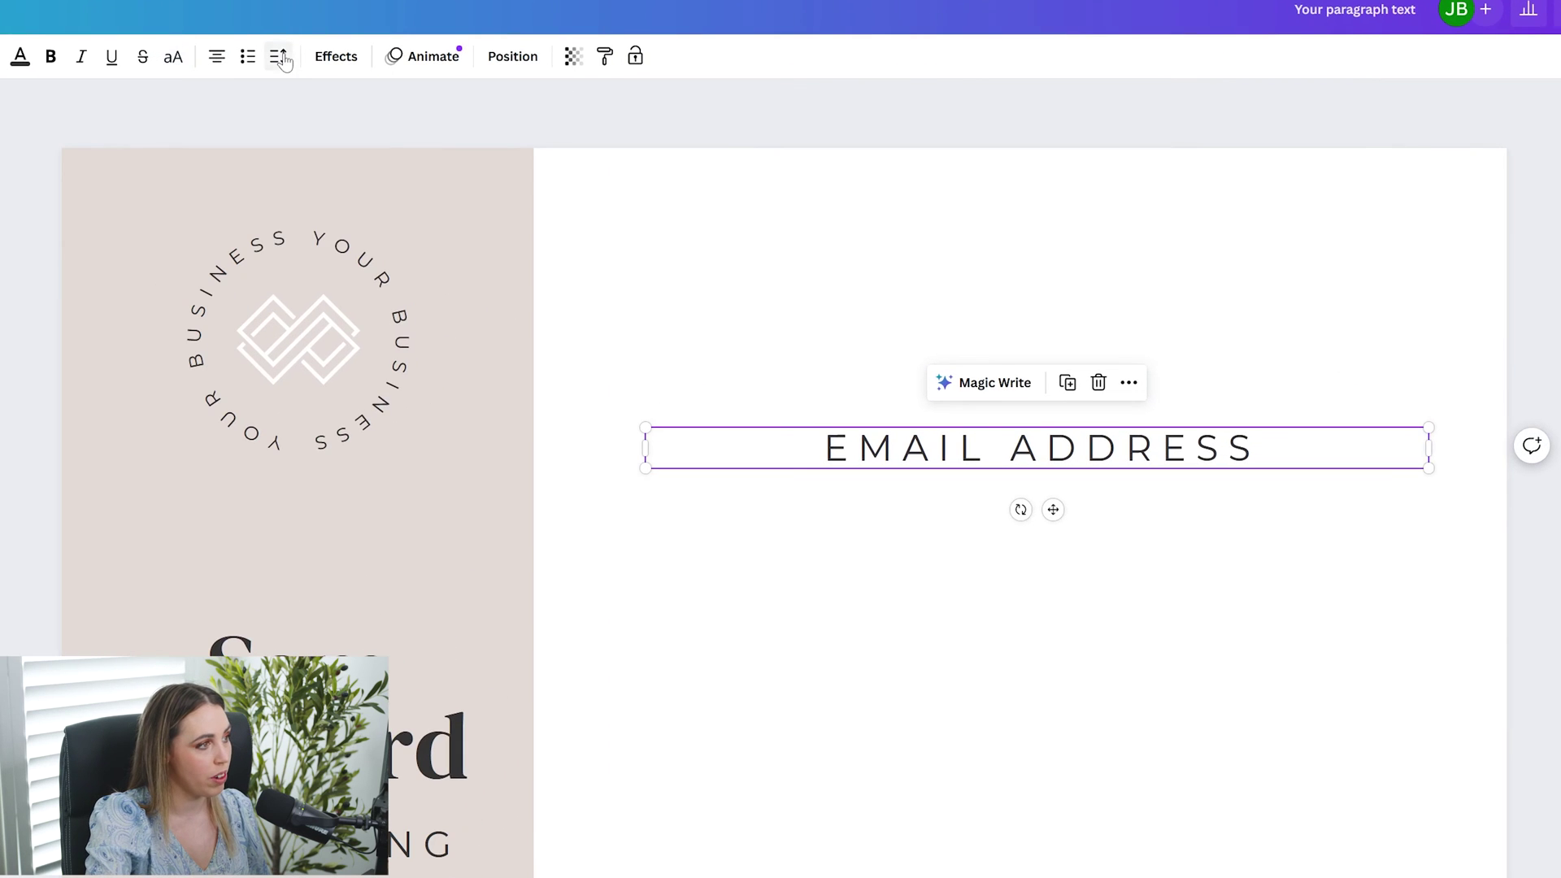
Step: Set the email line's letter spacing to 0, turn off its all-caps formatting and enter a placeholder email address
click(583, 127)
key(Return)
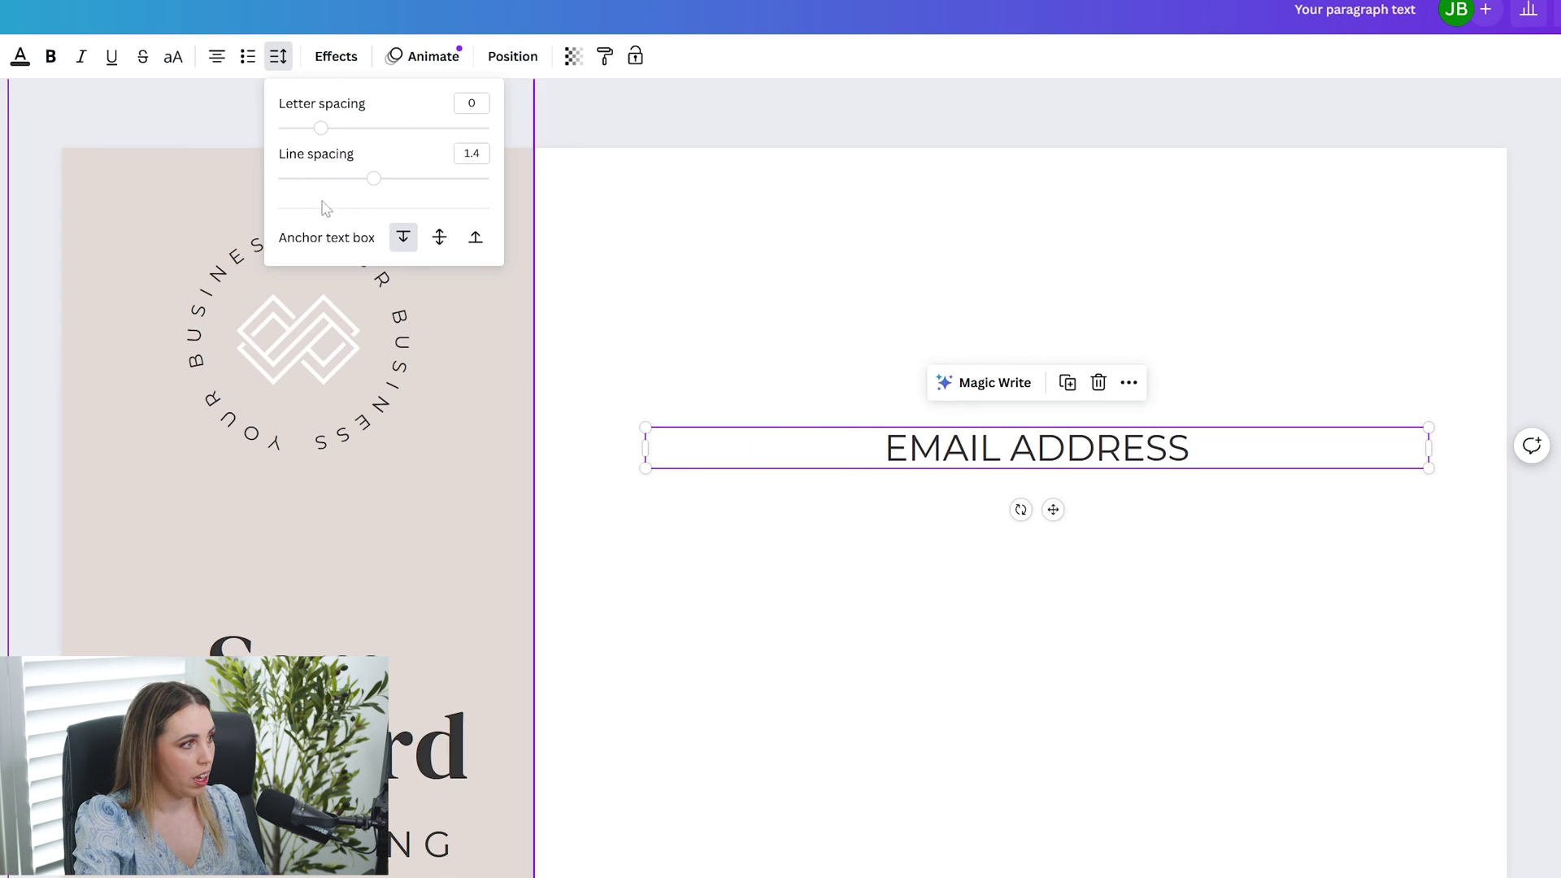
click(175, 71)
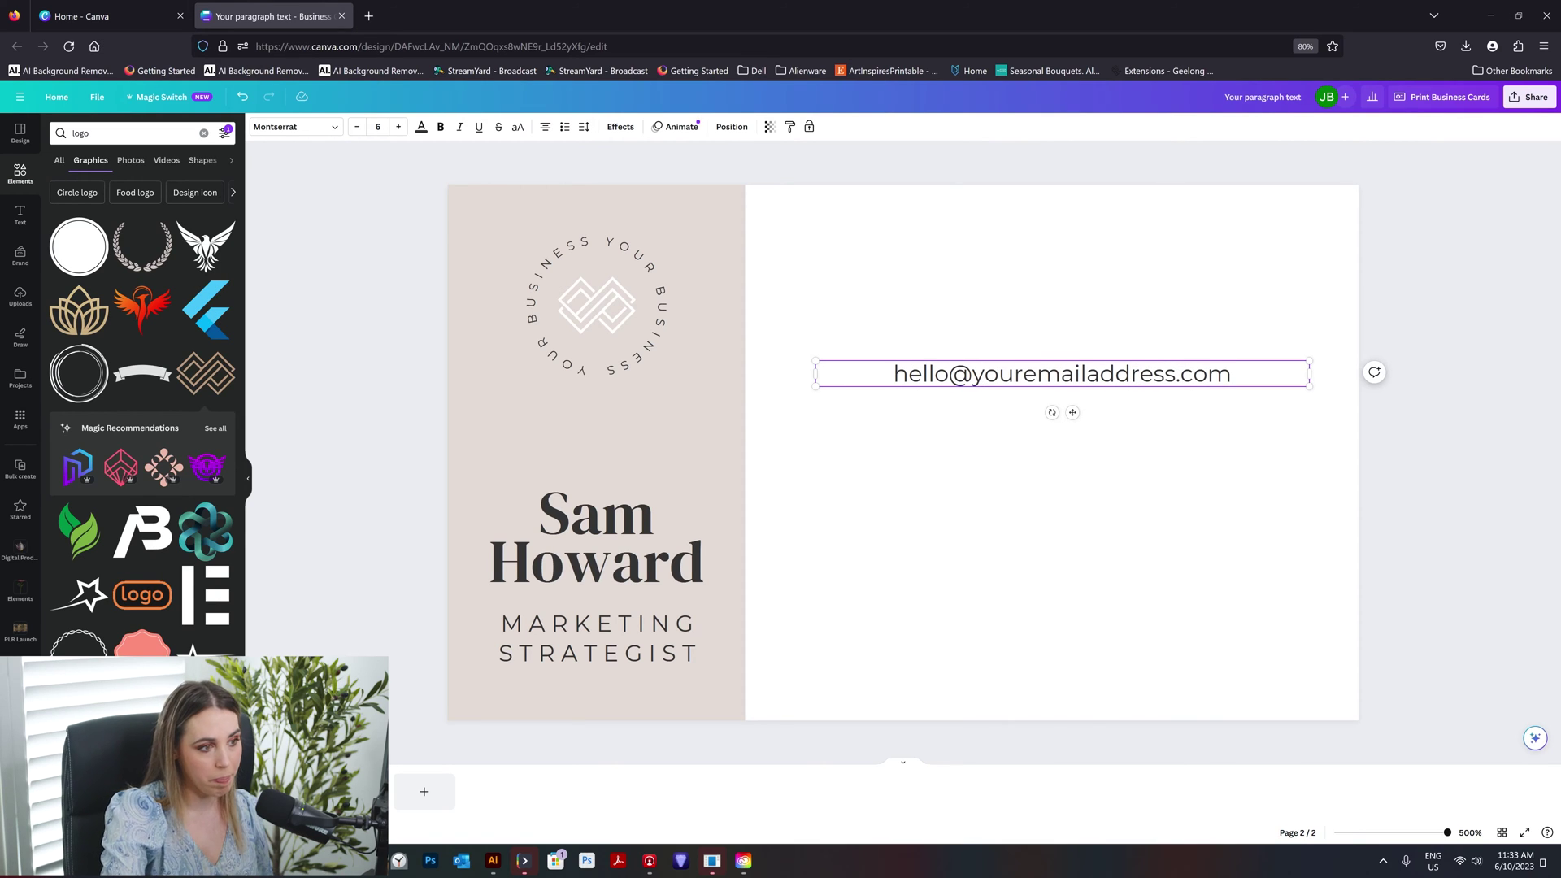
Step: Copy the email line below as the phone placeholder "XX-XXX-XXX-XXXX" and left-align both lines
drag(1217, 364, 1242, 445)
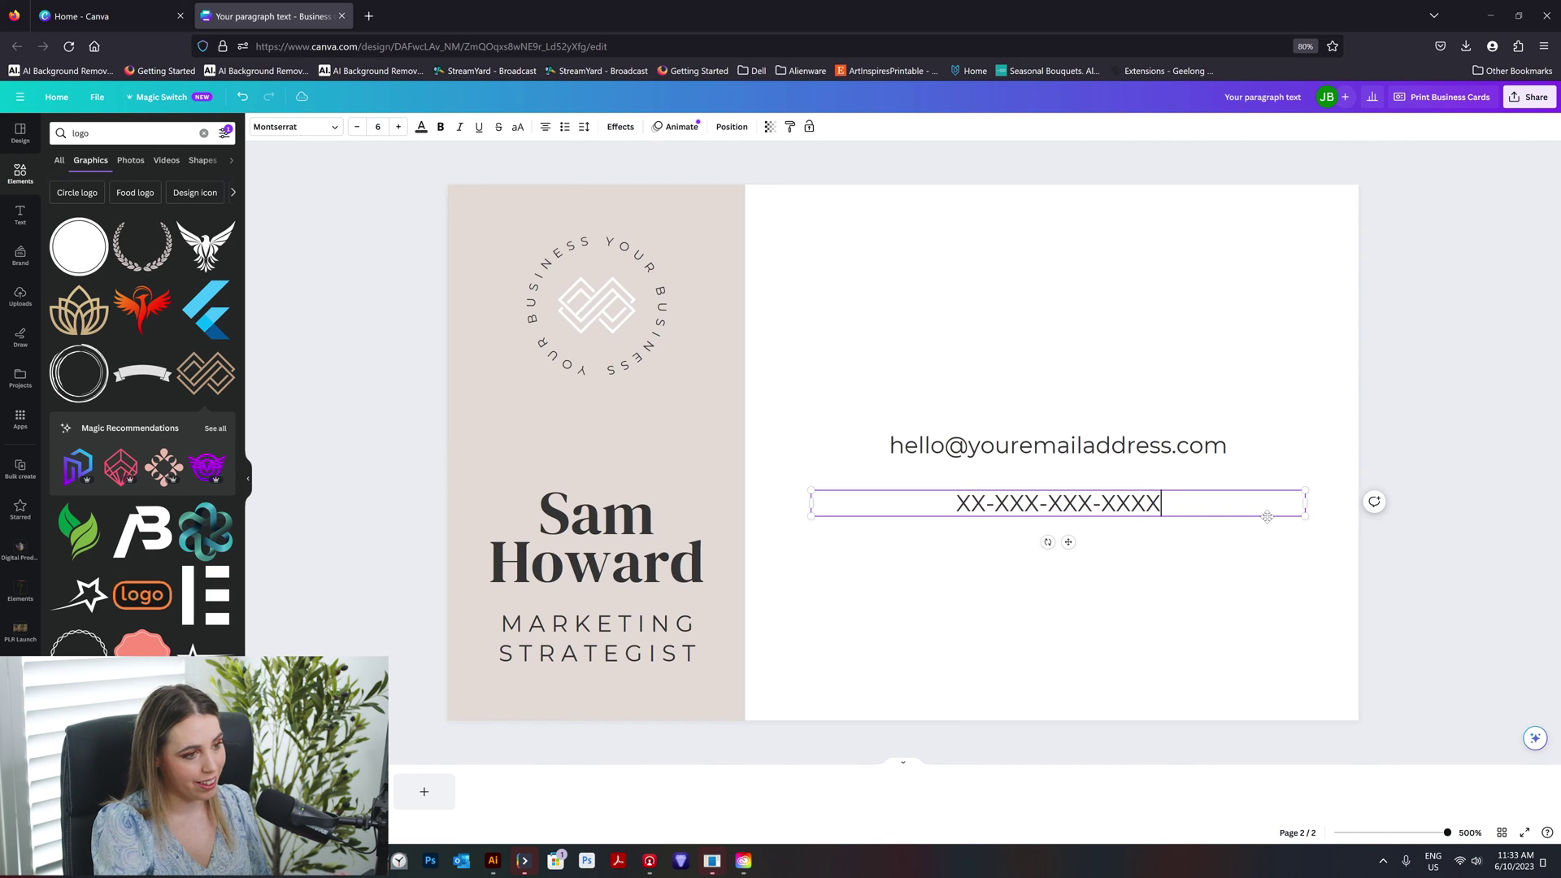
click(1140, 621)
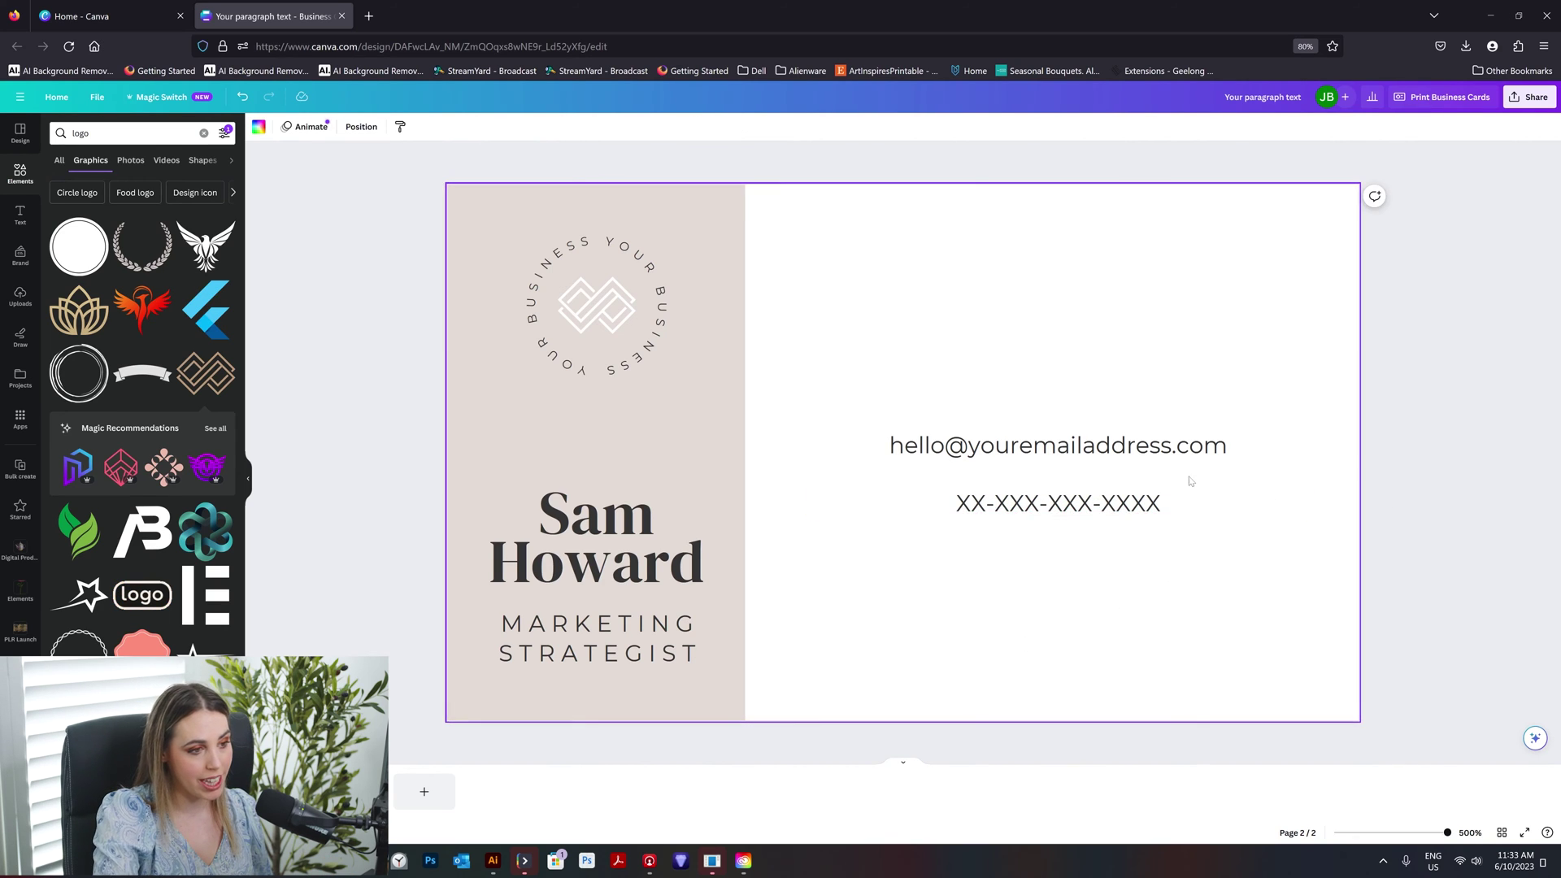
click(1171, 503)
shift+click(1057, 445)
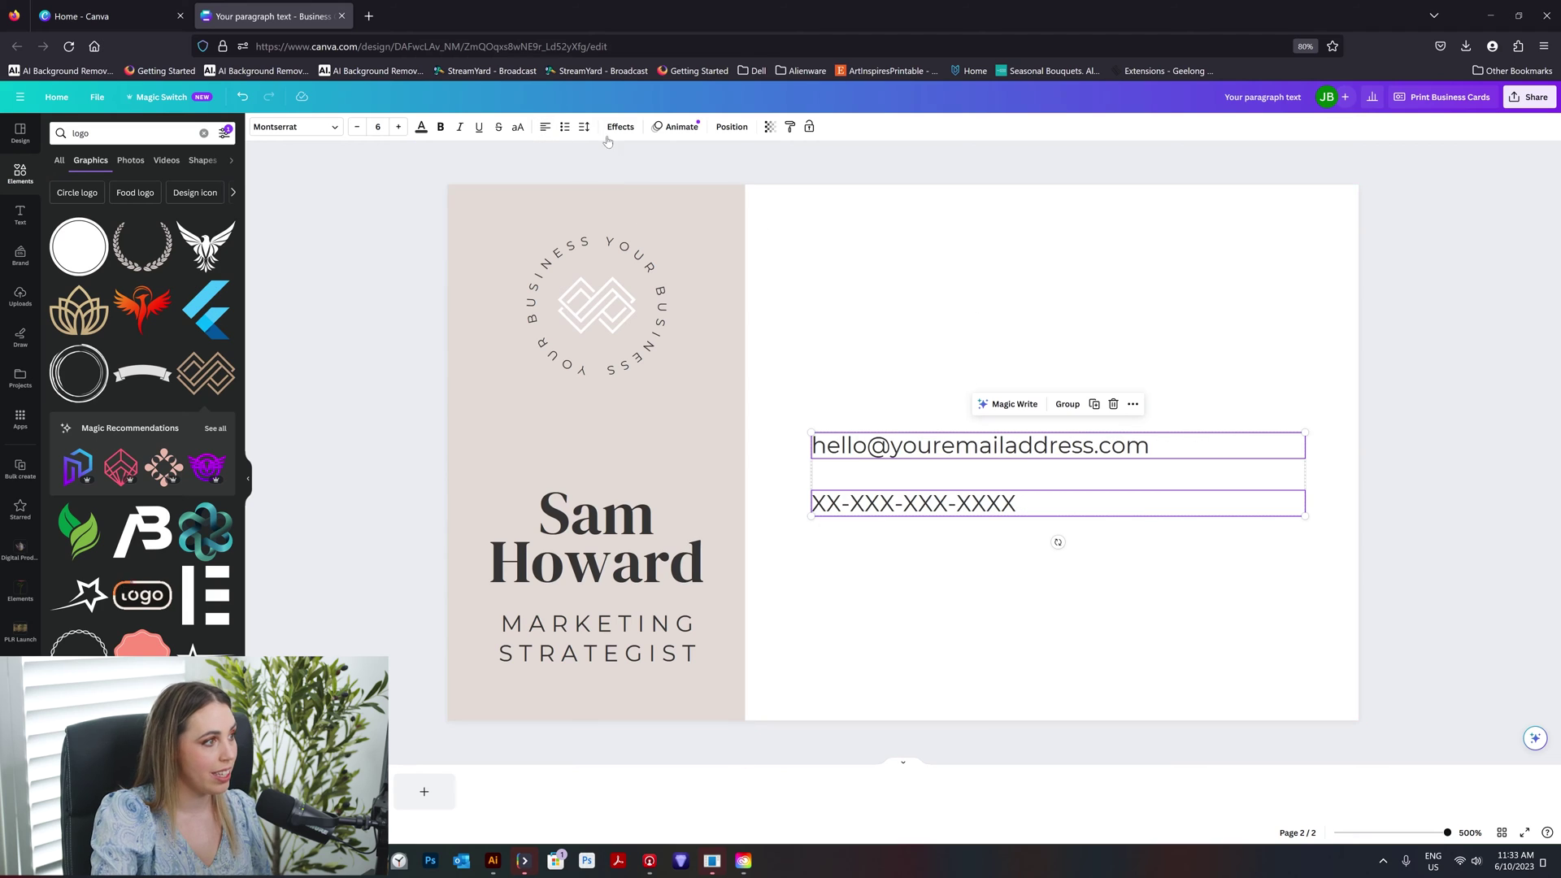
click(821, 417)
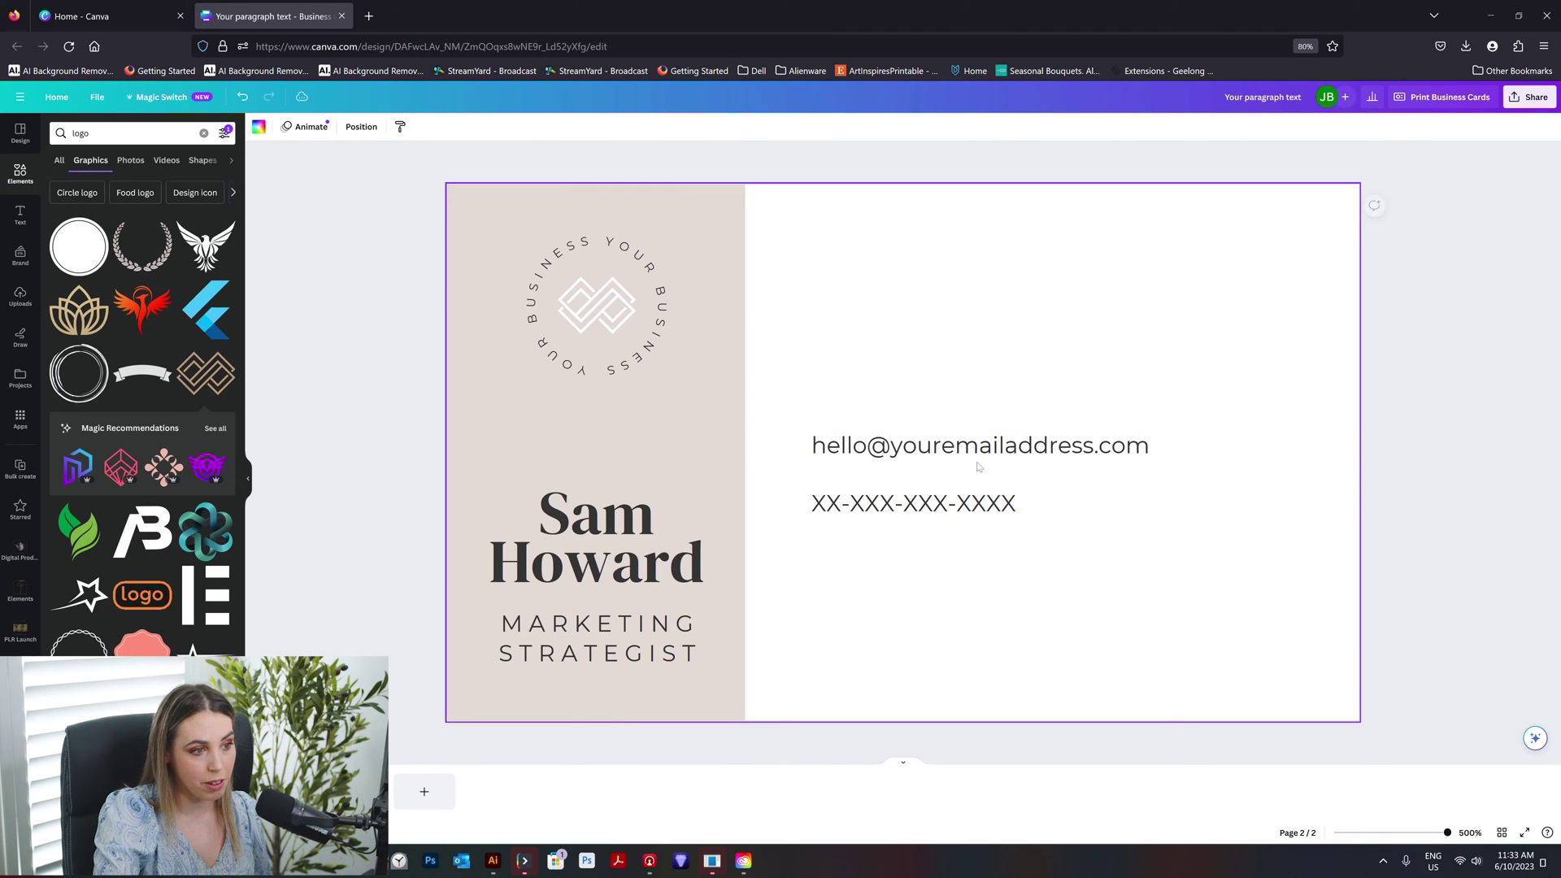
Step: Move the phone placeholder slightly closer to the email line and duplicate it underneath
drag(859, 505, 859, 497)
click(1033, 592)
click(984, 506)
key(ctrl+d)
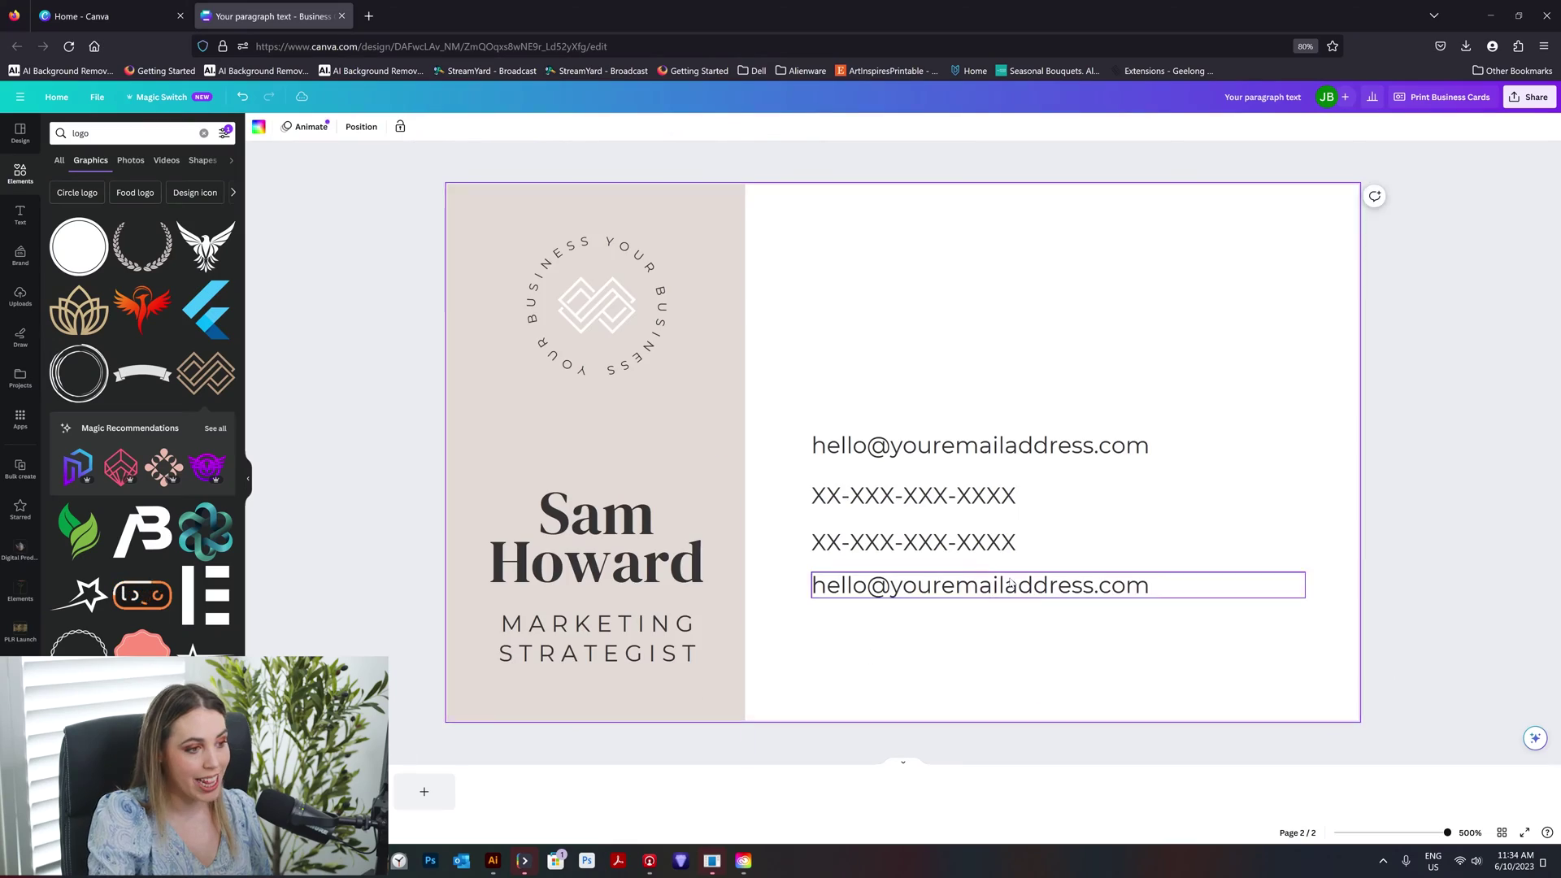
text(www.yourwebsitehere.com)
click(1237, 655)
drag(1309, 673, 829, 373)
click(830, 373)
drag(976, 588, 975, 612)
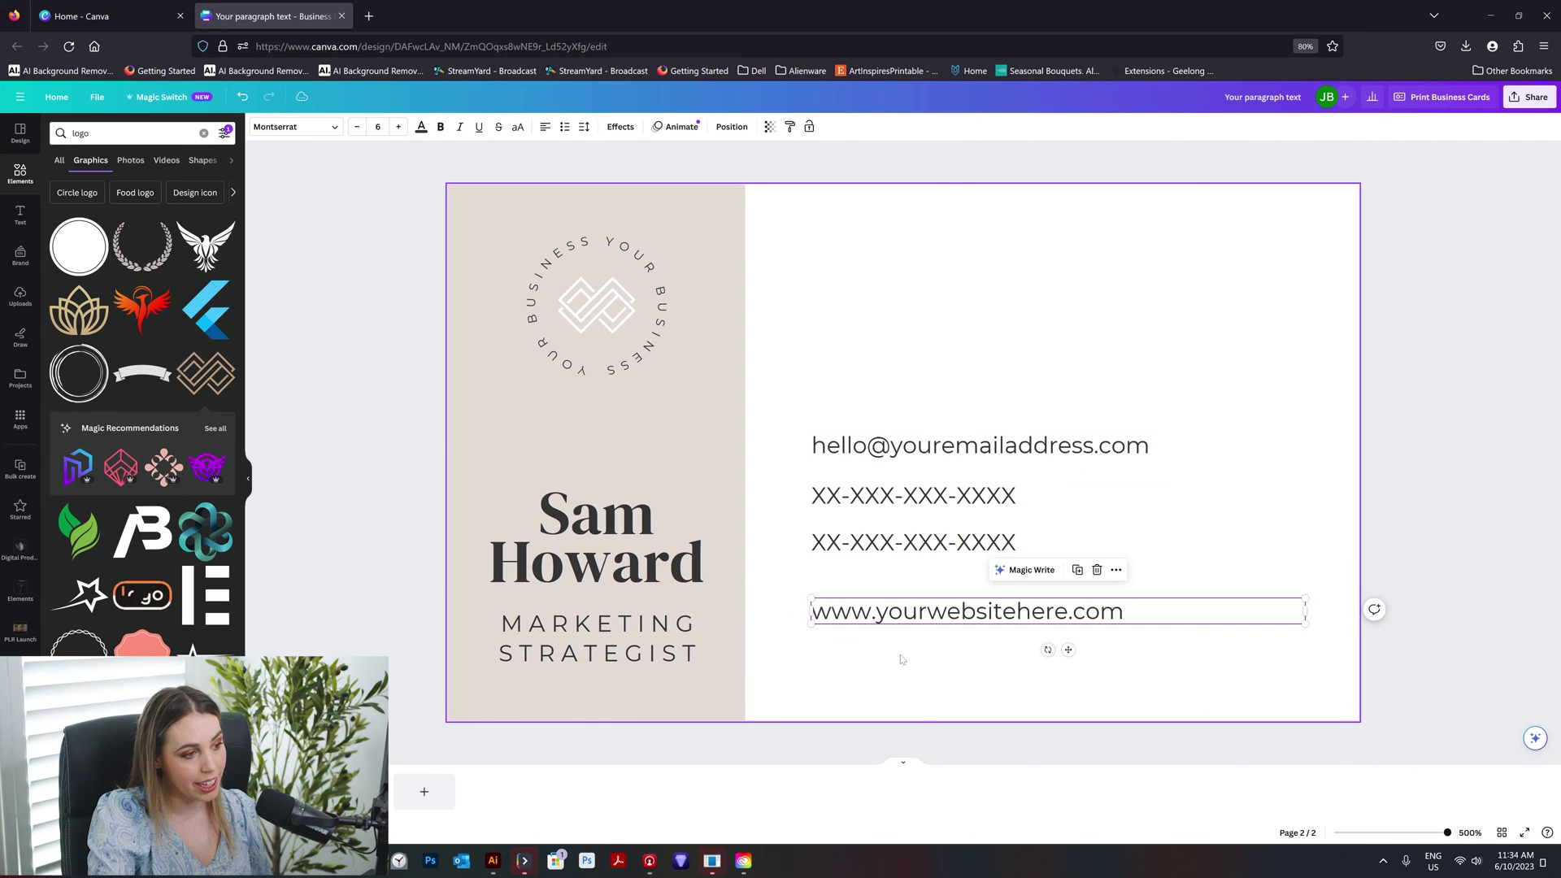
Step: Raise the email line slightly and space the four contact lines evenly in the vertical direction
drag(892, 449, 896, 426)
drag(849, 246, 955, 692)
click(732, 127)
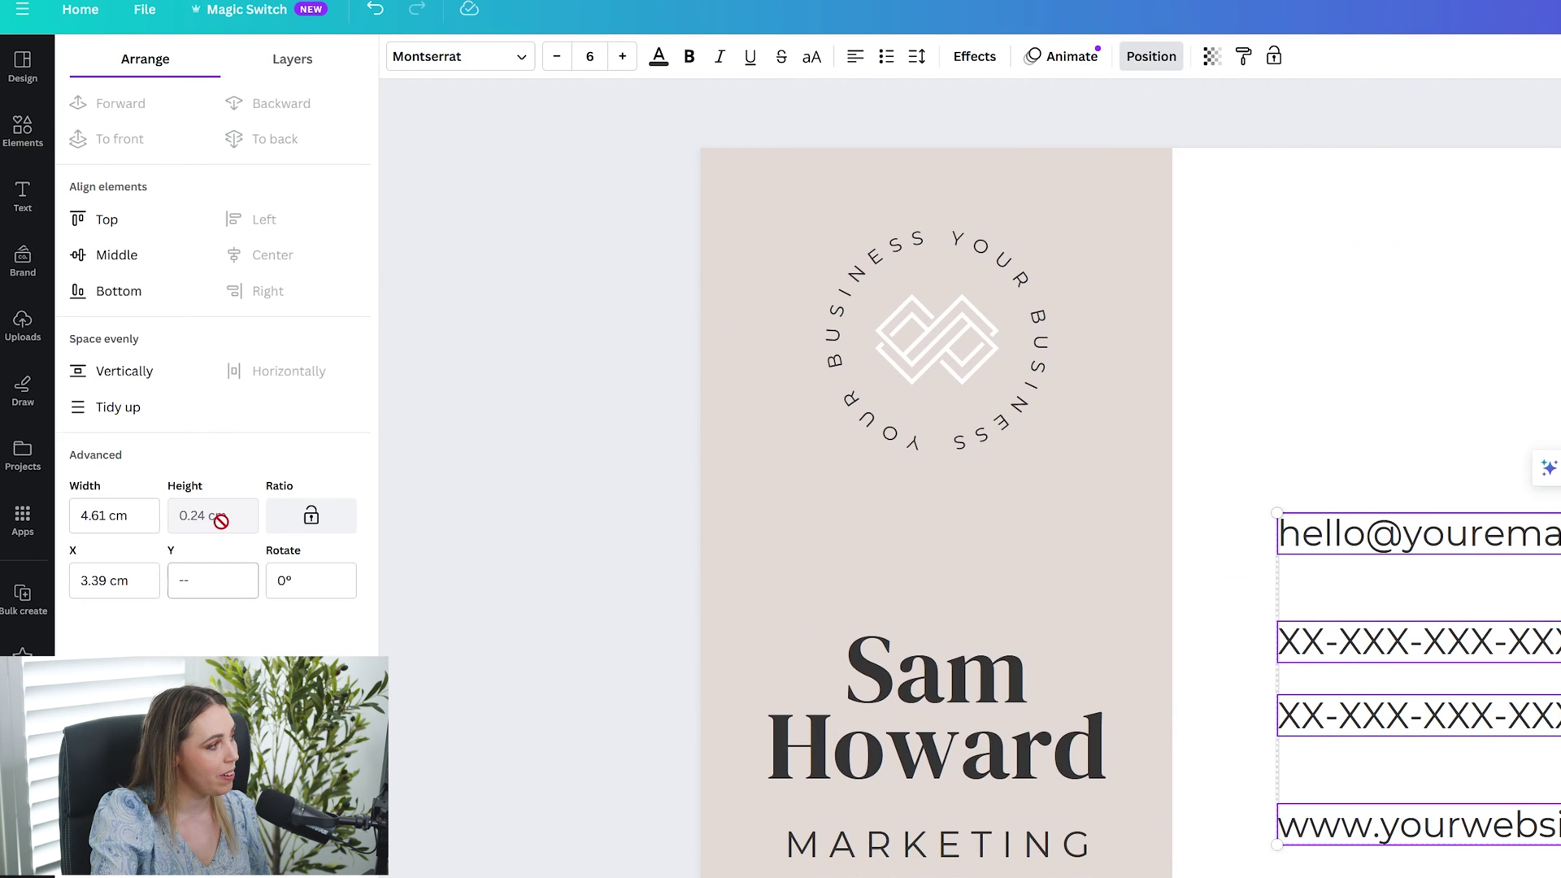
click(130, 408)
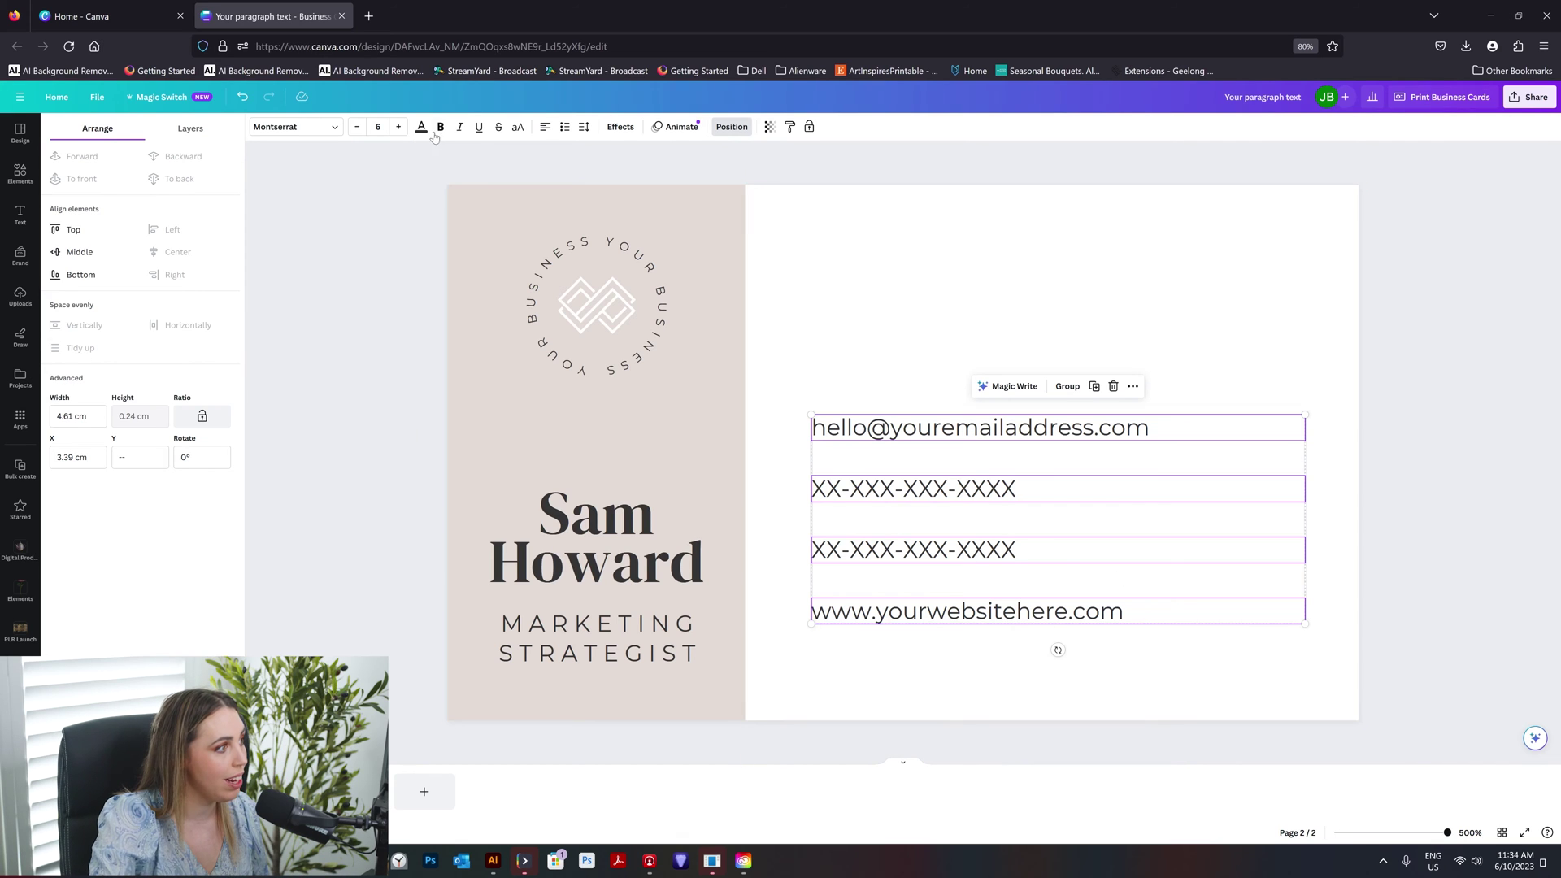
Step: Set the four contact lines to font size 7 and move them higher in the white area
click(400, 128)
drag(940, 454, 941, 403)
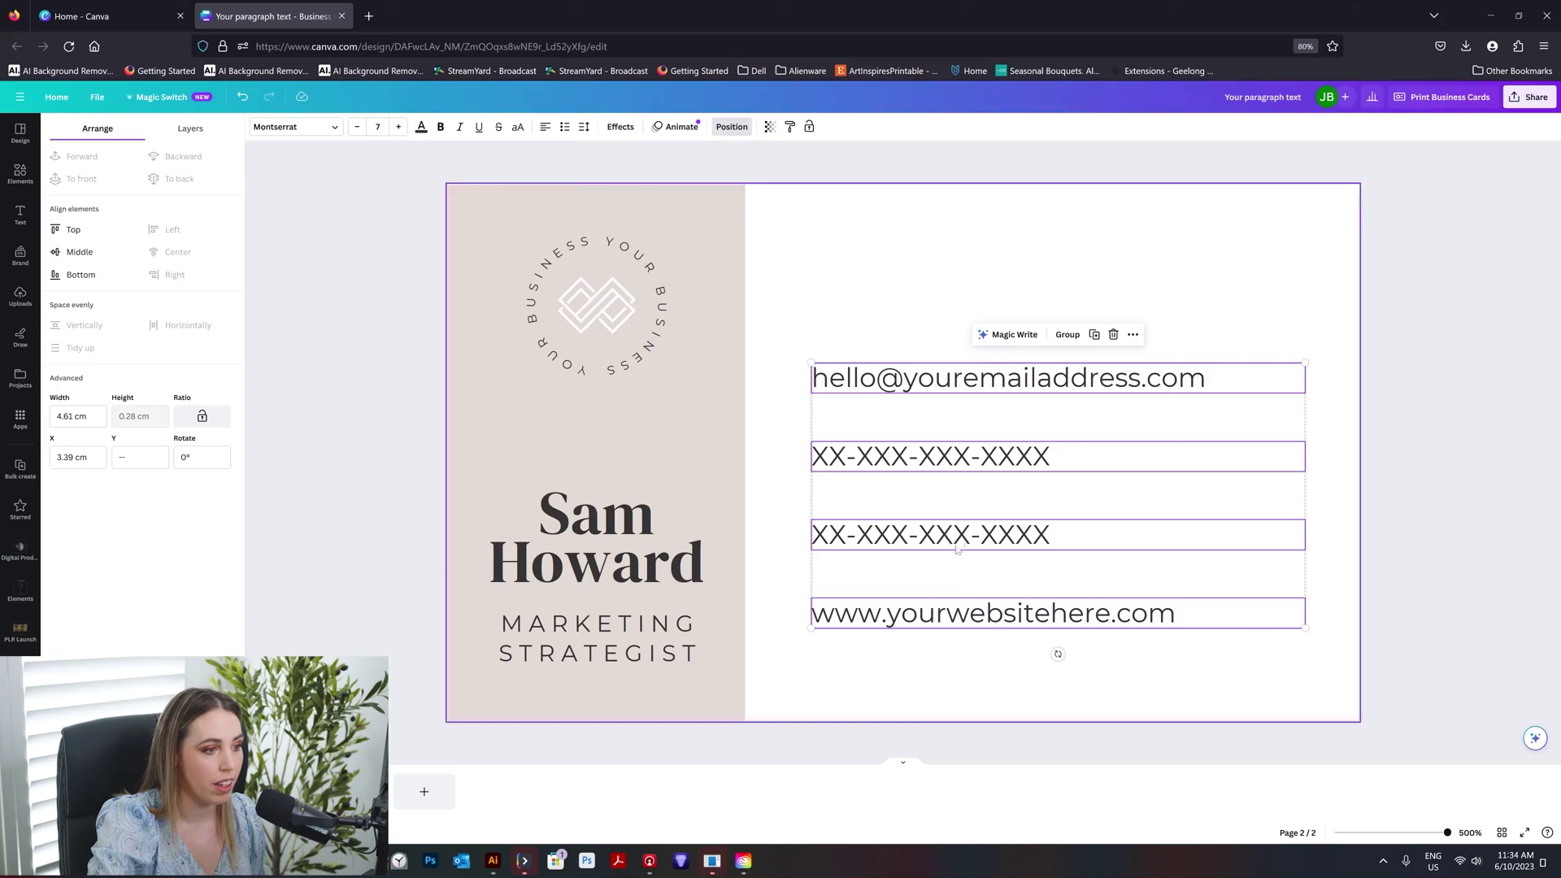
drag(959, 549, 964, 463)
click(1234, 638)
drag(1034, 600, 1034, 673)
double_click(1034, 640)
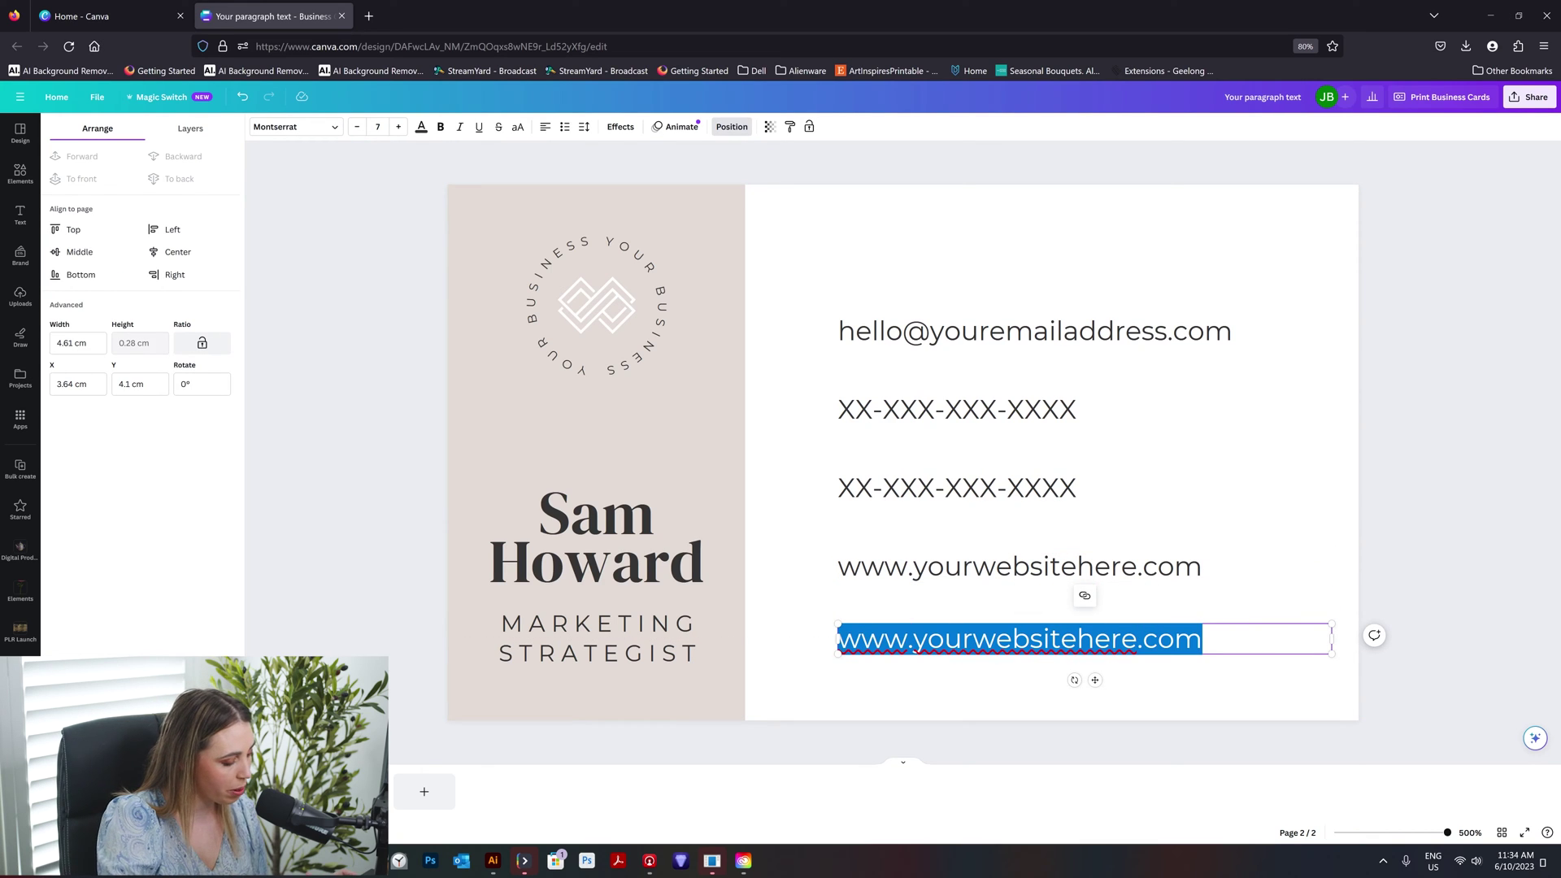
text(@yourhan)
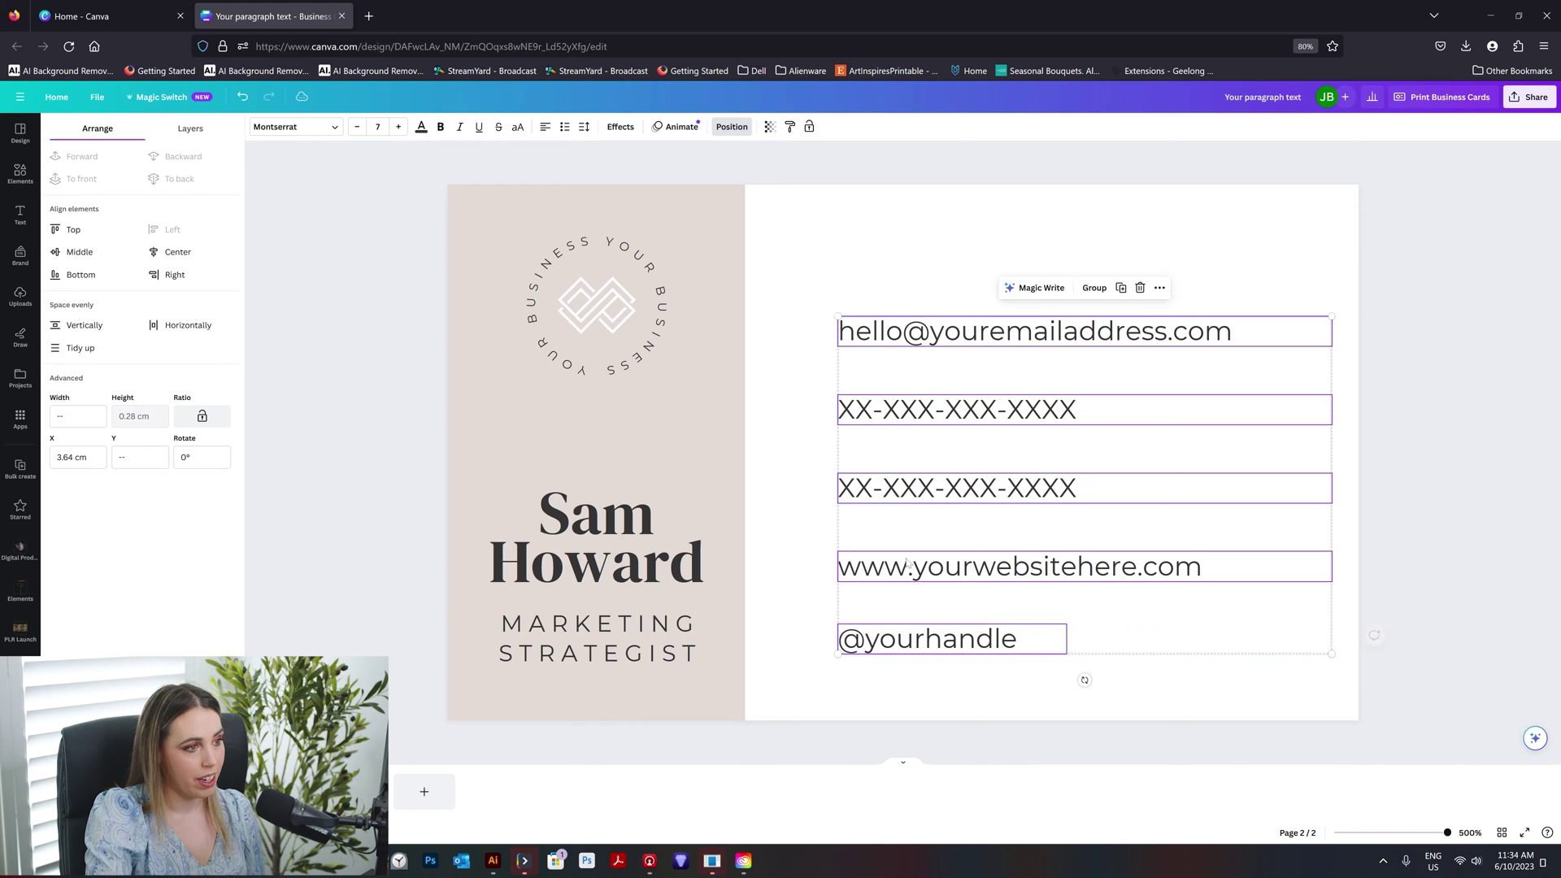
Step: Move the contact lines away from the social handle and style the inserted line as a thin beige divider between them
drag(951, 567, 952, 535)
click(794, 627)
drag(942, 621, 942, 644)
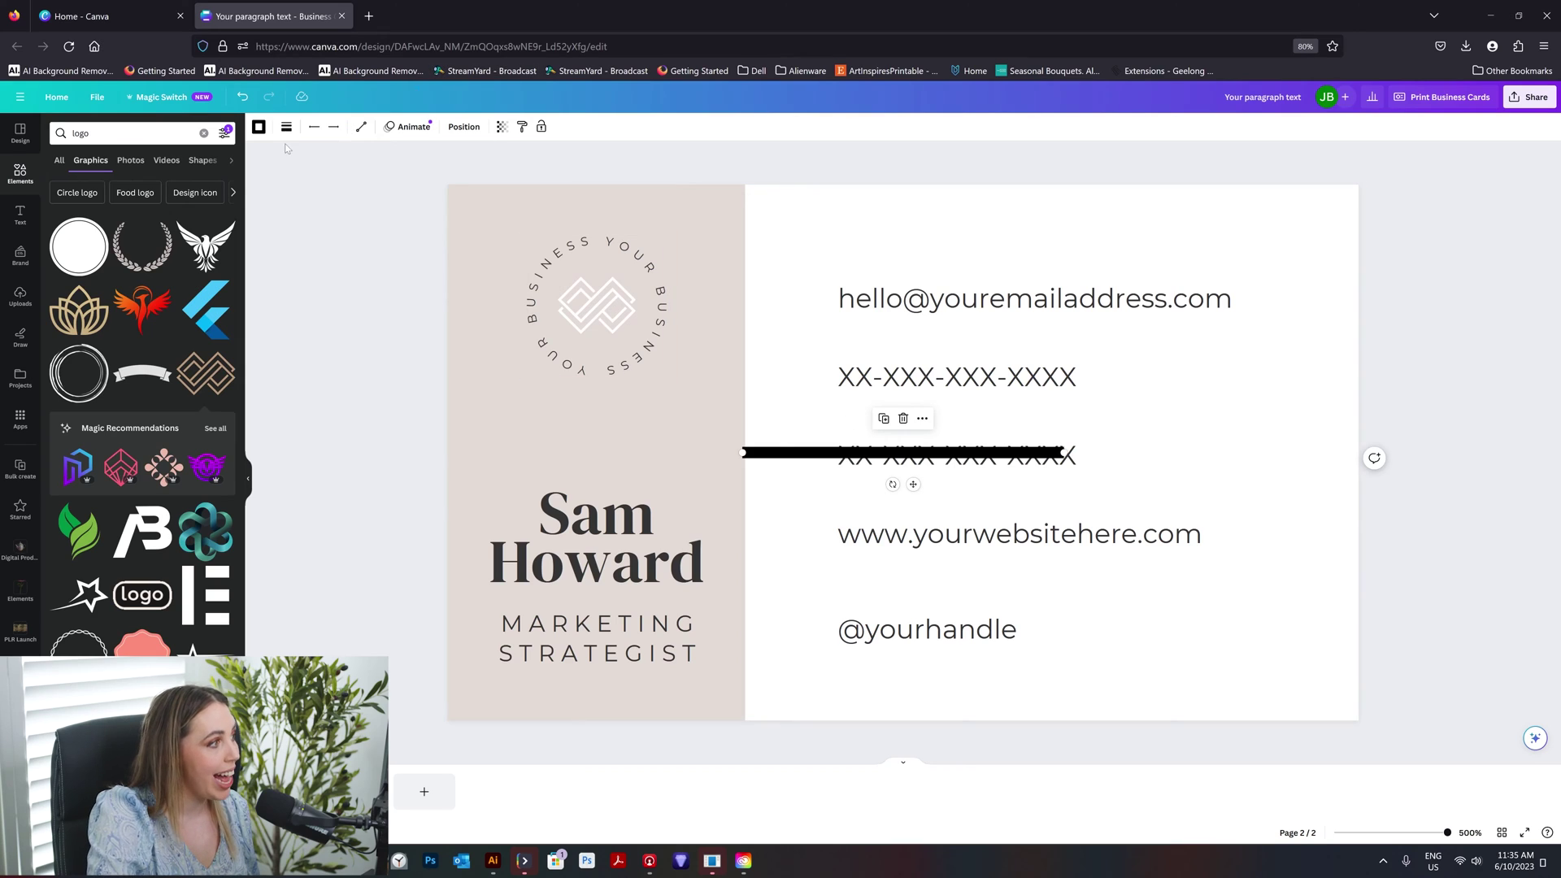
click(287, 127)
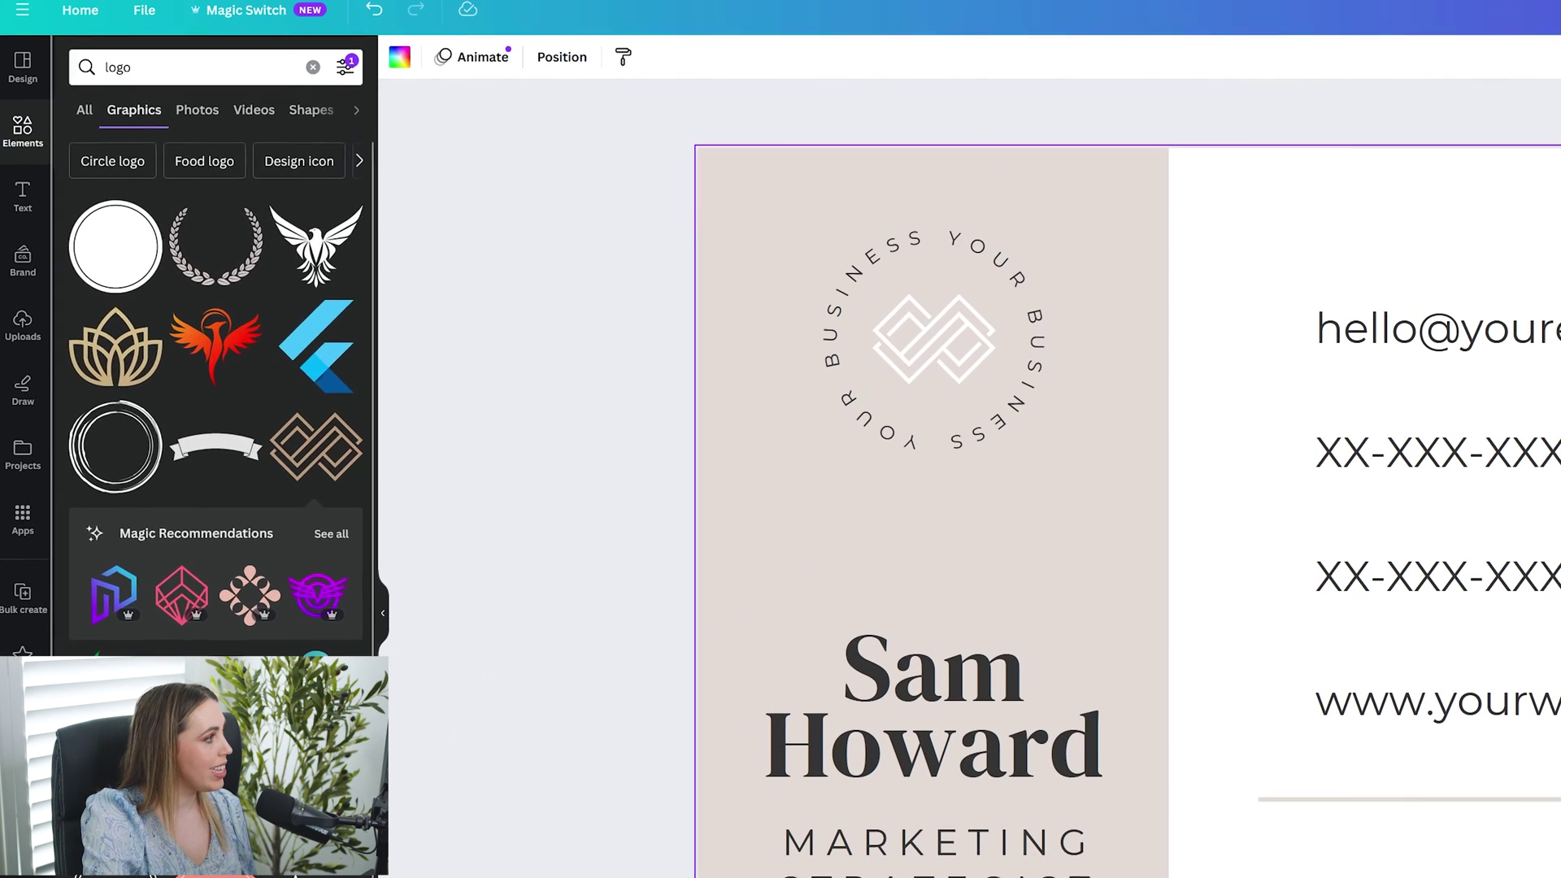
Step: Search the graphics for "facebook" and place a small outlined round Facebook icon in the social row between the divider lines
double_click(81, 133)
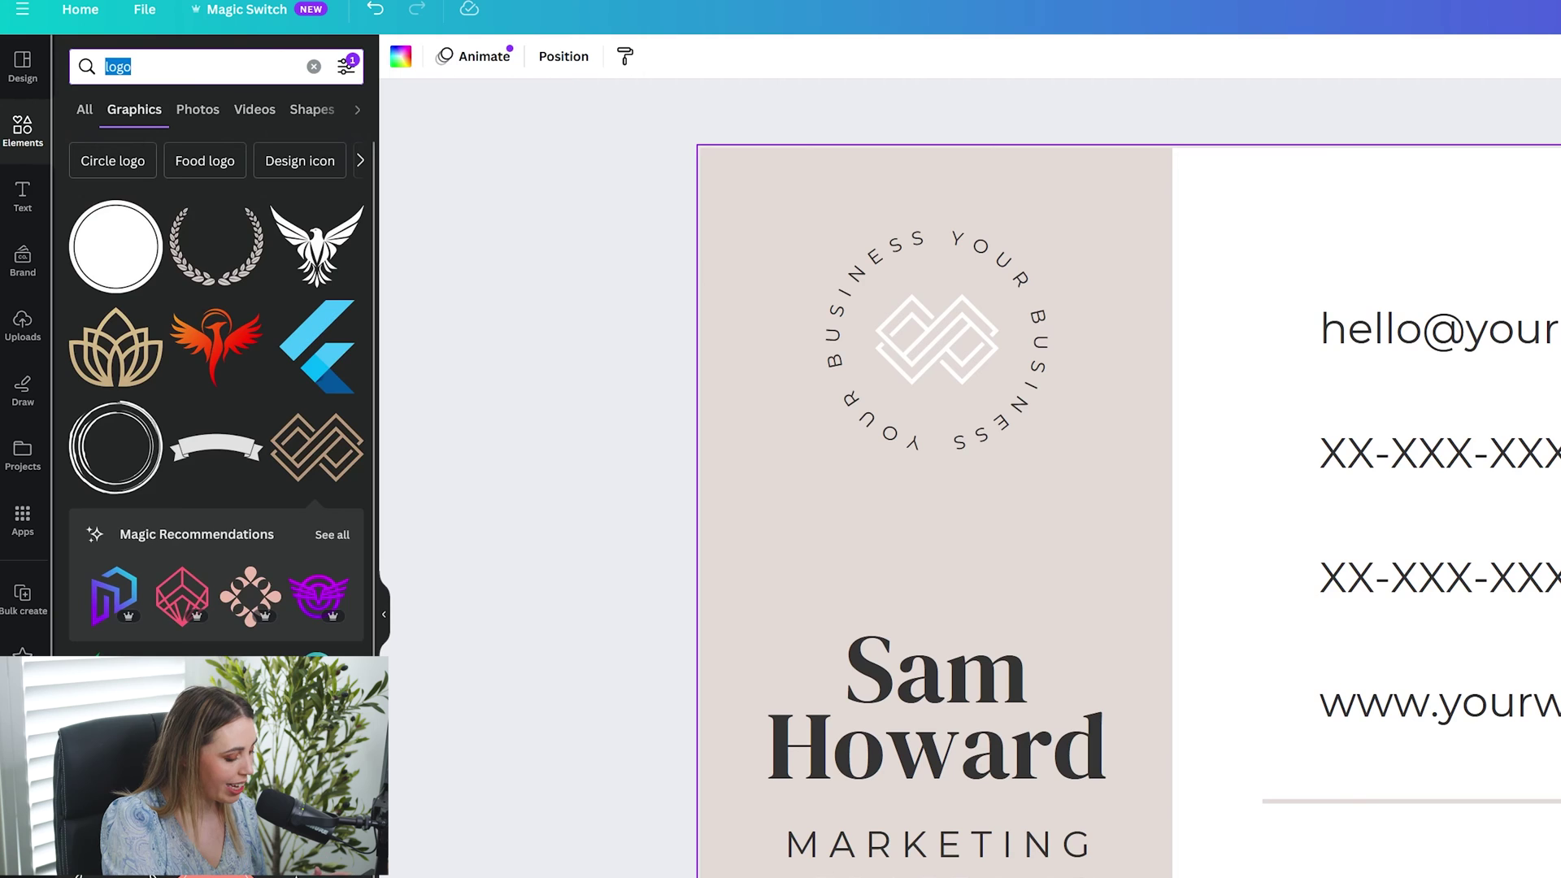
text(facebook)
key(Return)
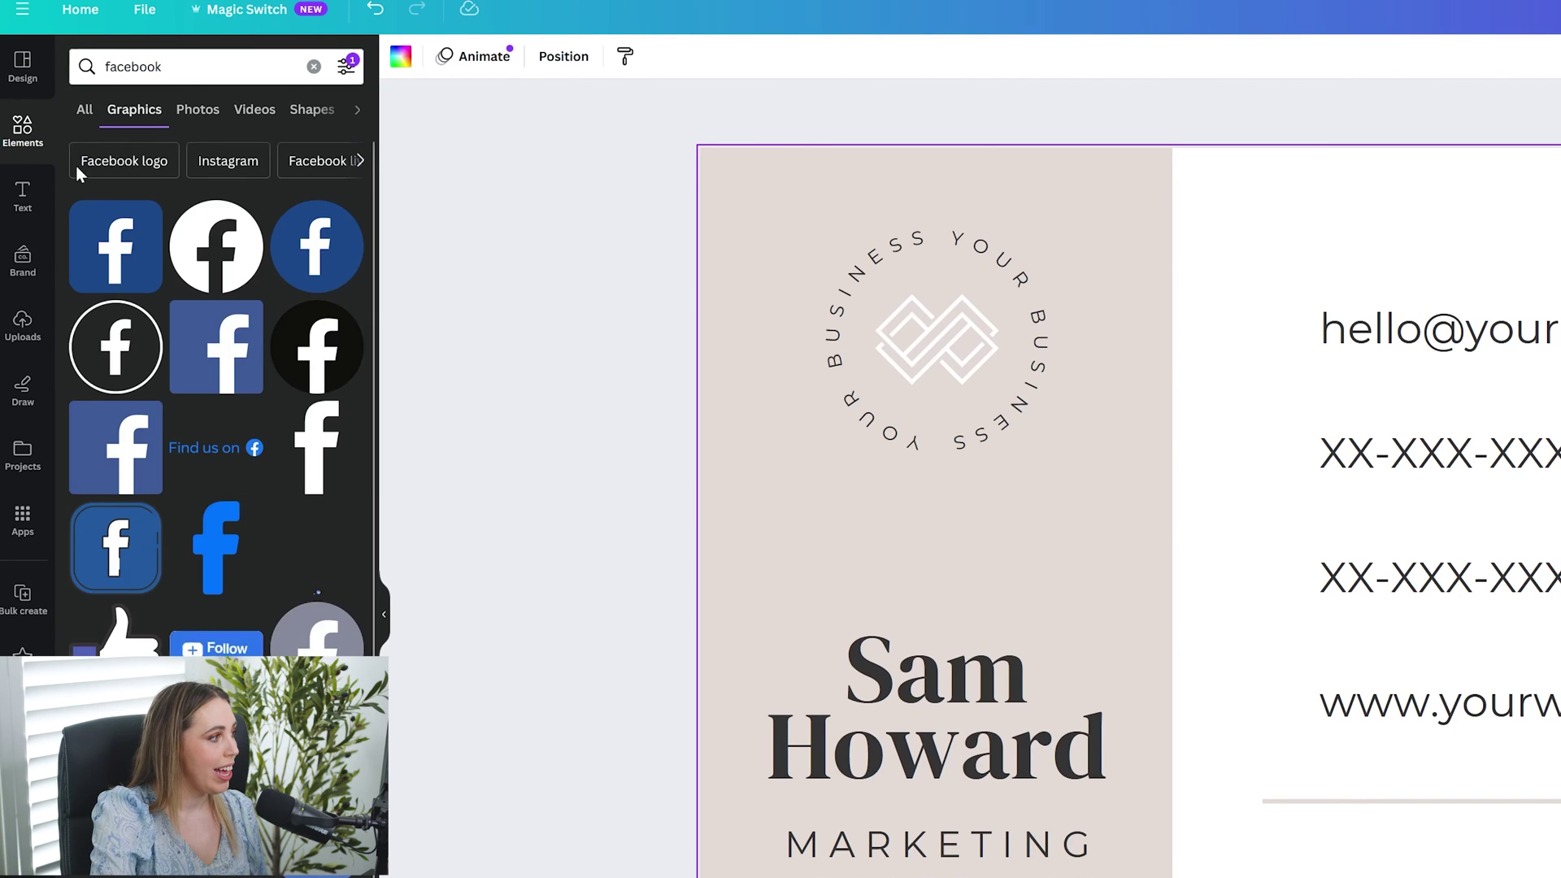
click(128, 366)
drag(1014, 343, 846, 623)
right_click(846, 664)
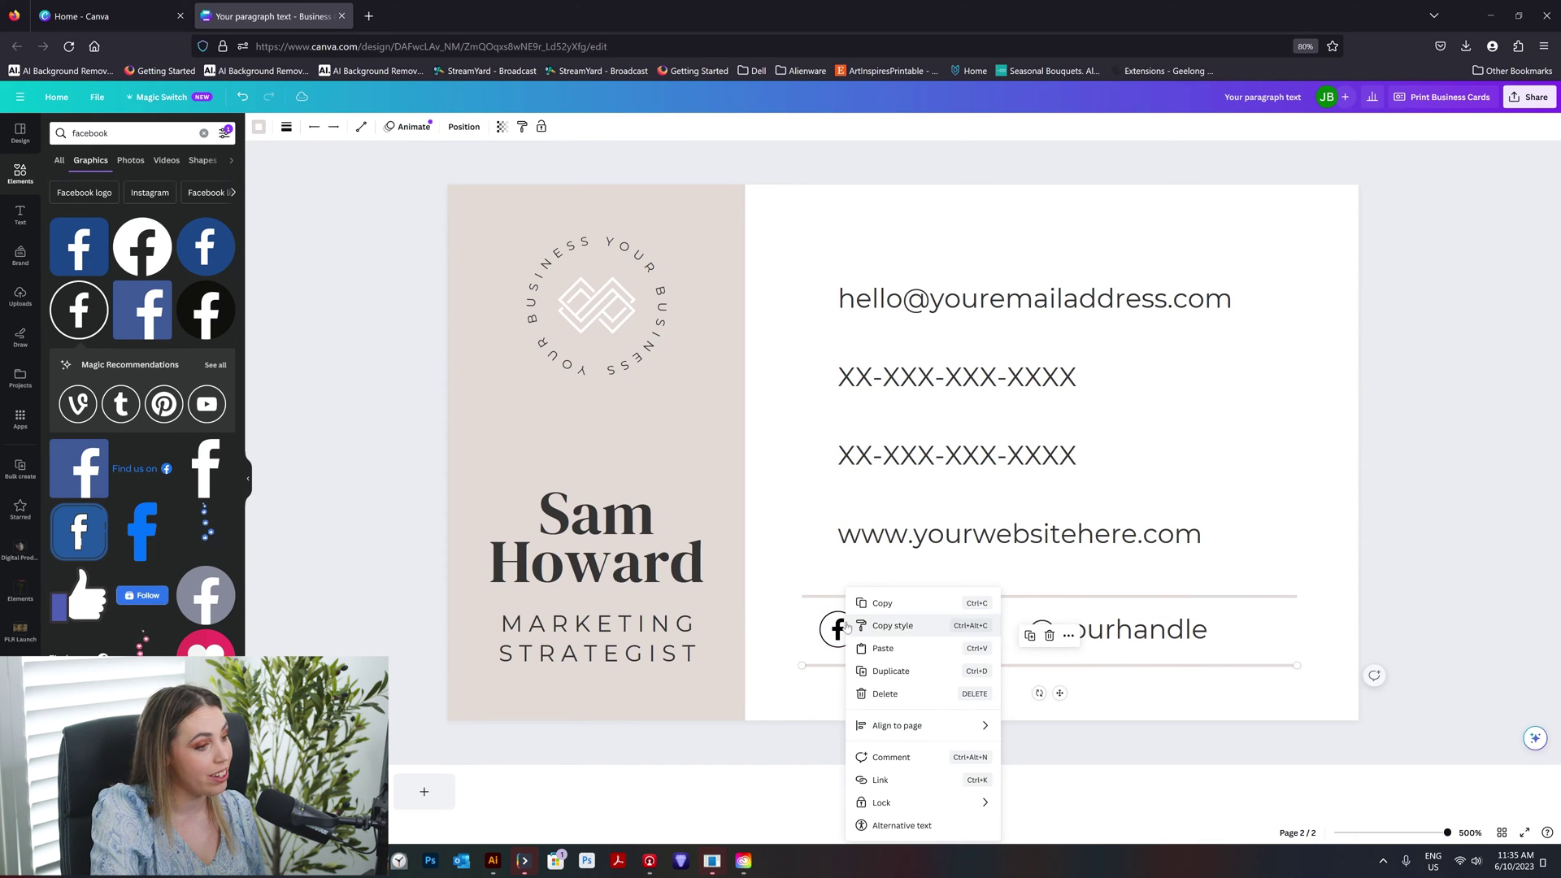
Step: Add matching Pinterest and YouTube icons beside the Facebook icon and move the social handle next to them
click(841, 636)
click(215, 365)
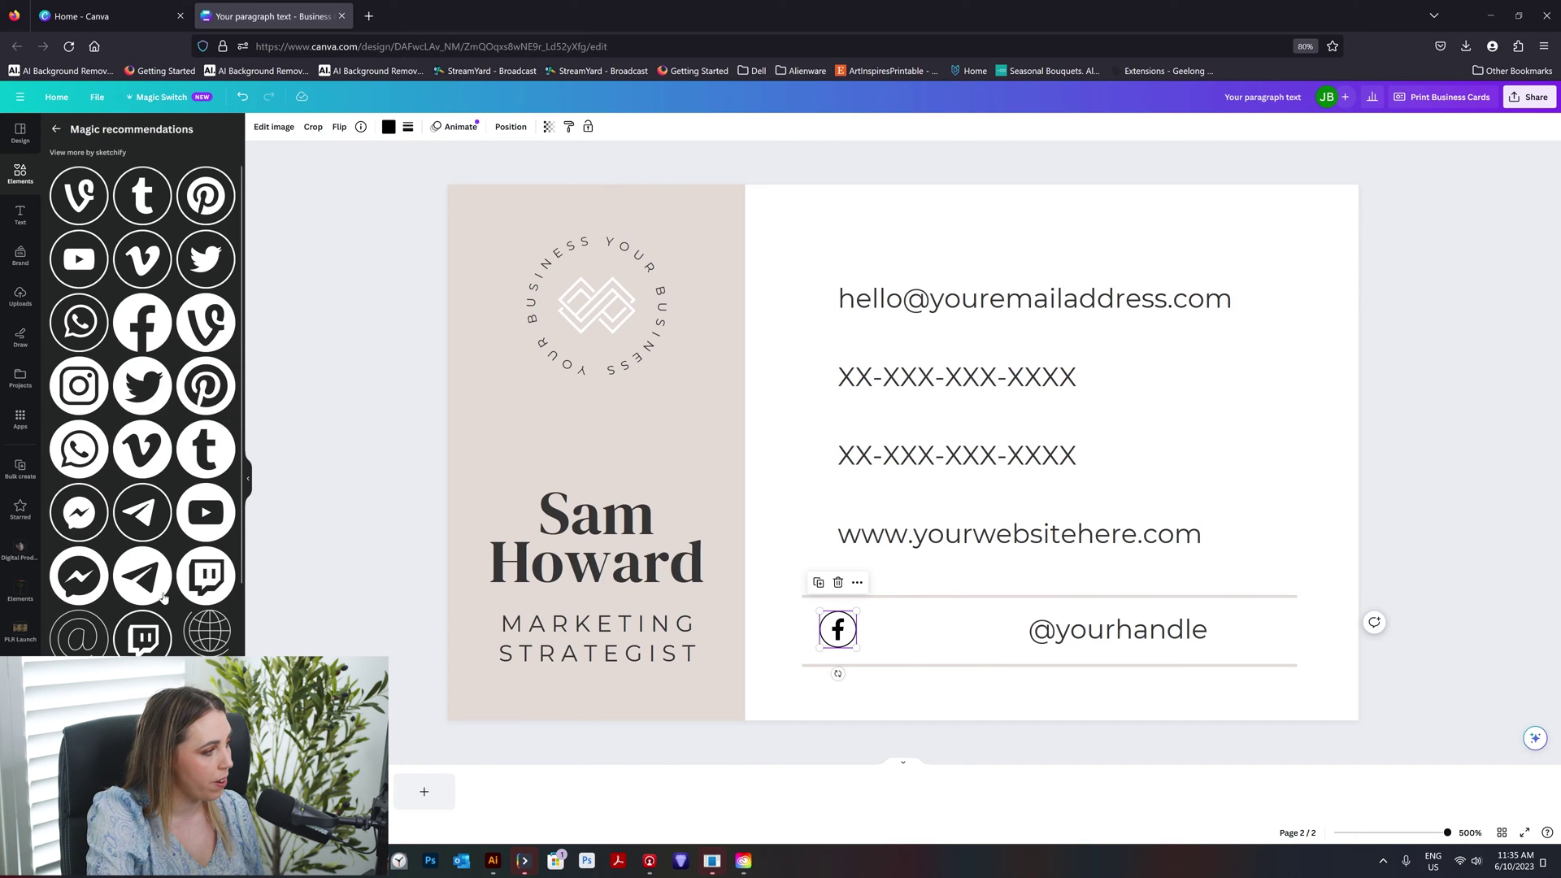
drag(213, 198, 948, 442)
drag(1012, 342, 885, 629)
click(206, 290)
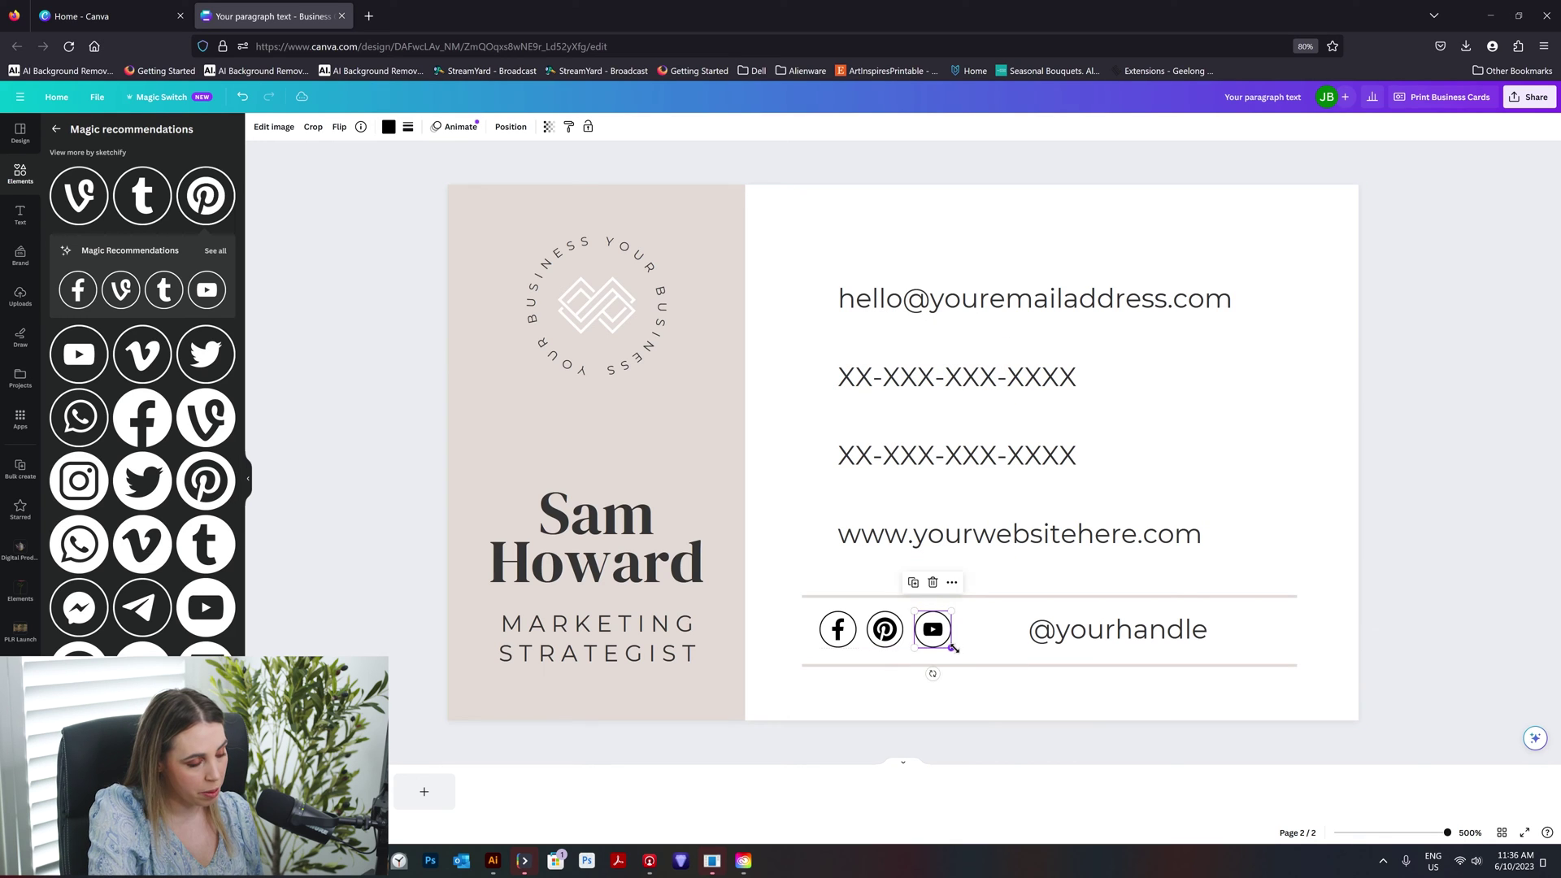
shift+click(837, 642)
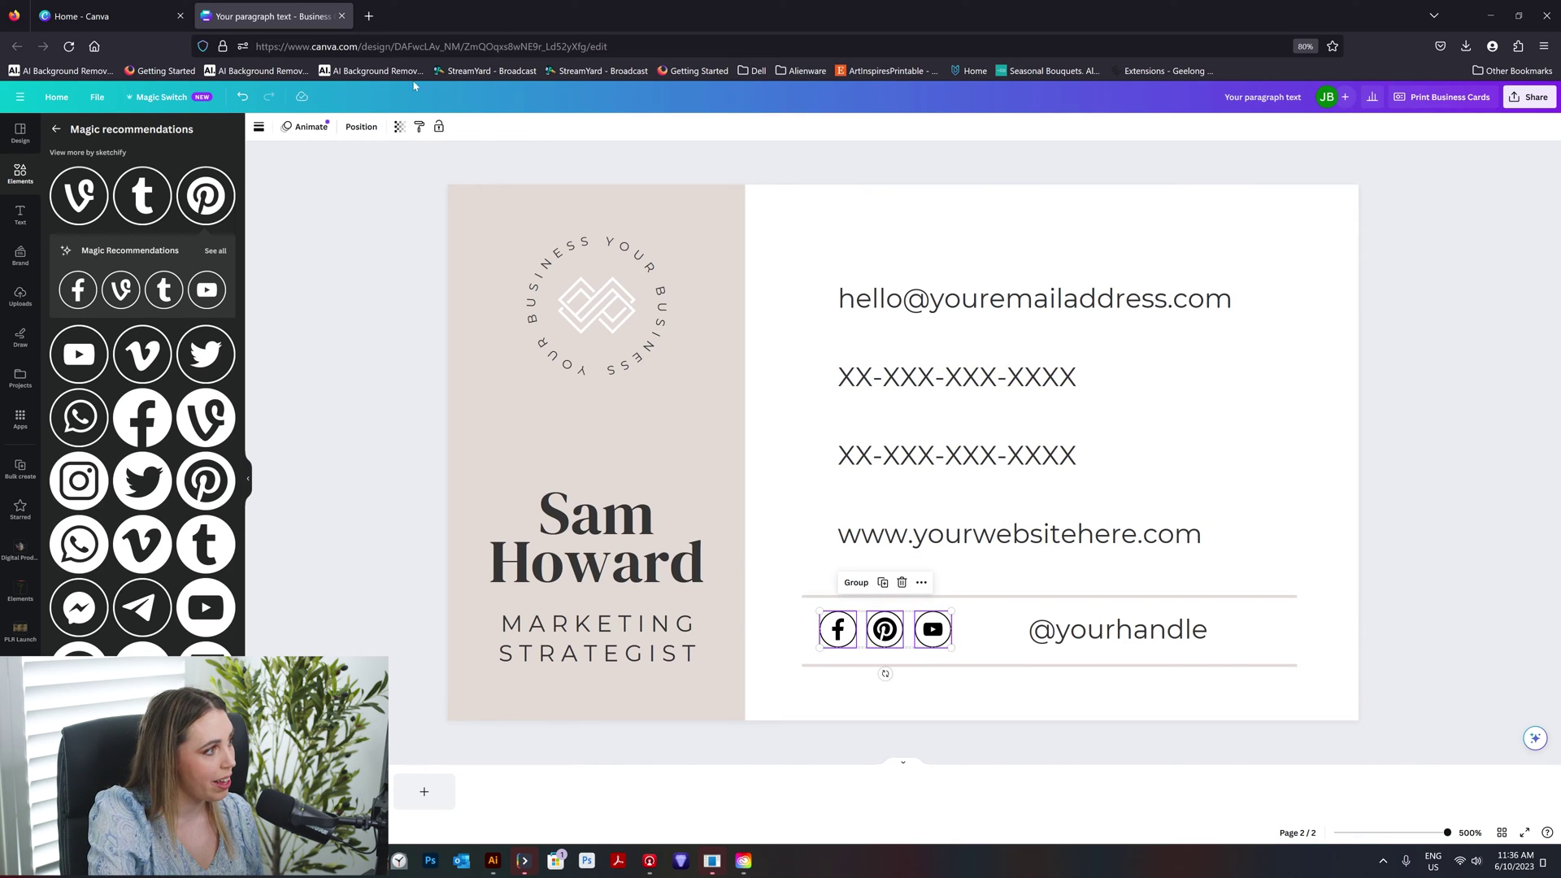
drag(1197, 633, 1123, 625)
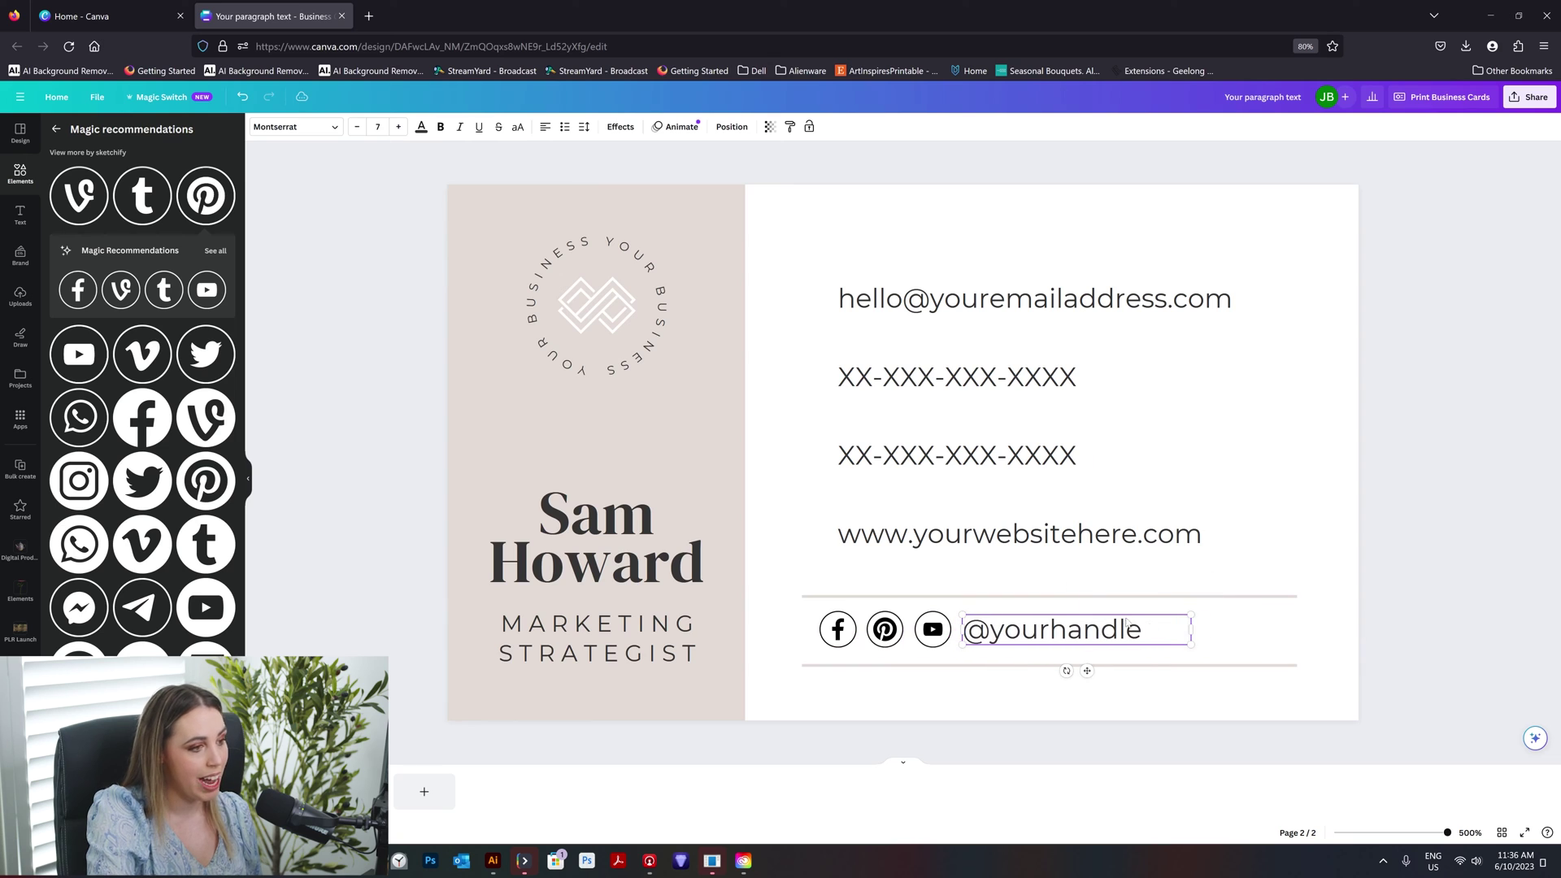
click(461, 127)
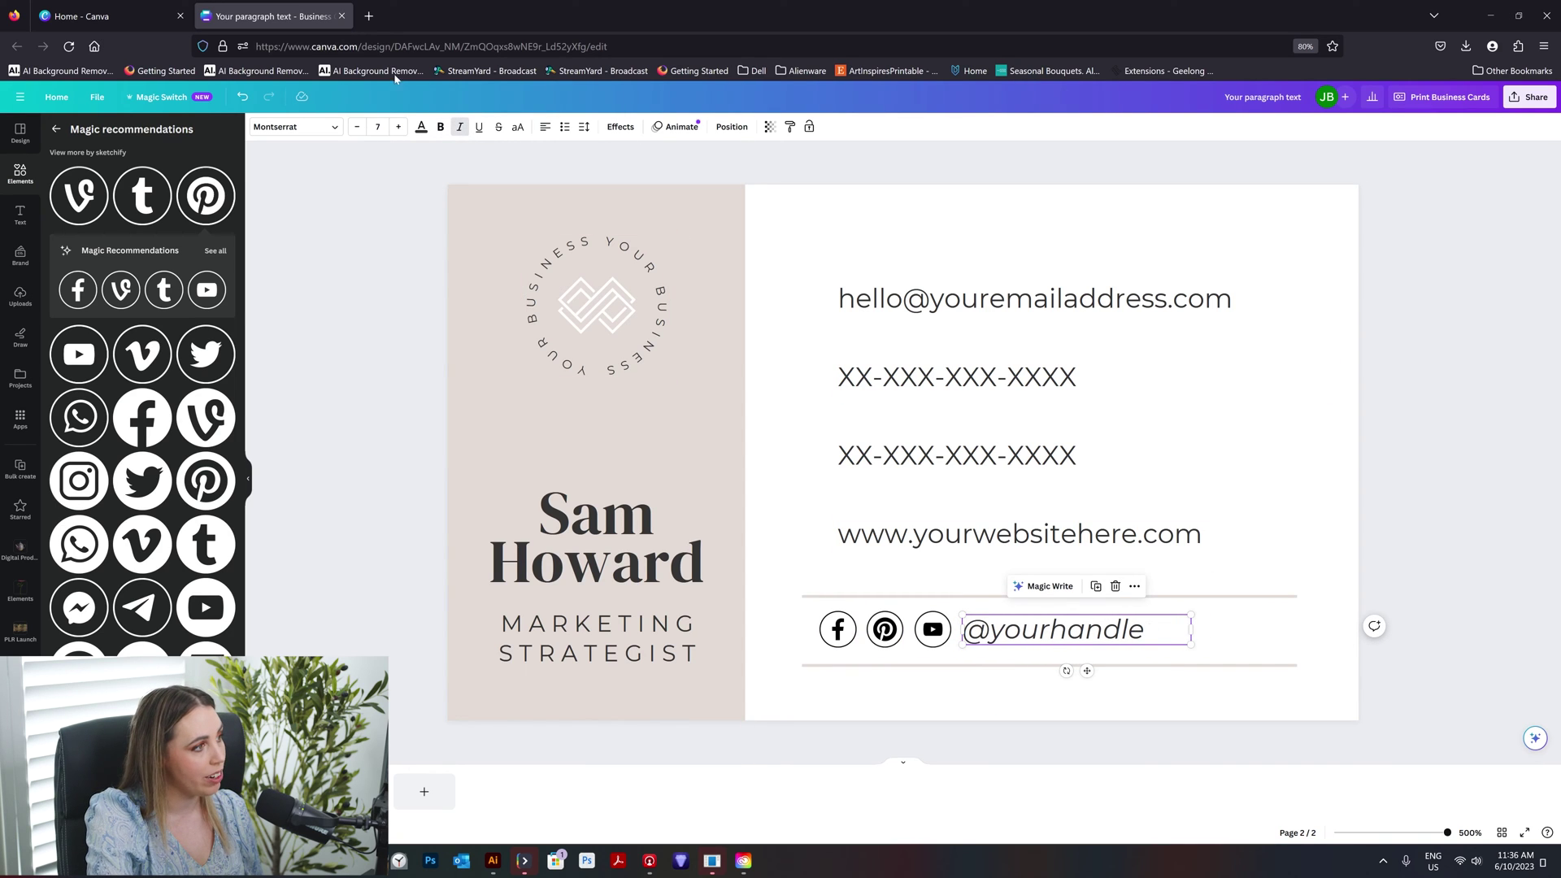
click(357, 127)
click(585, 127)
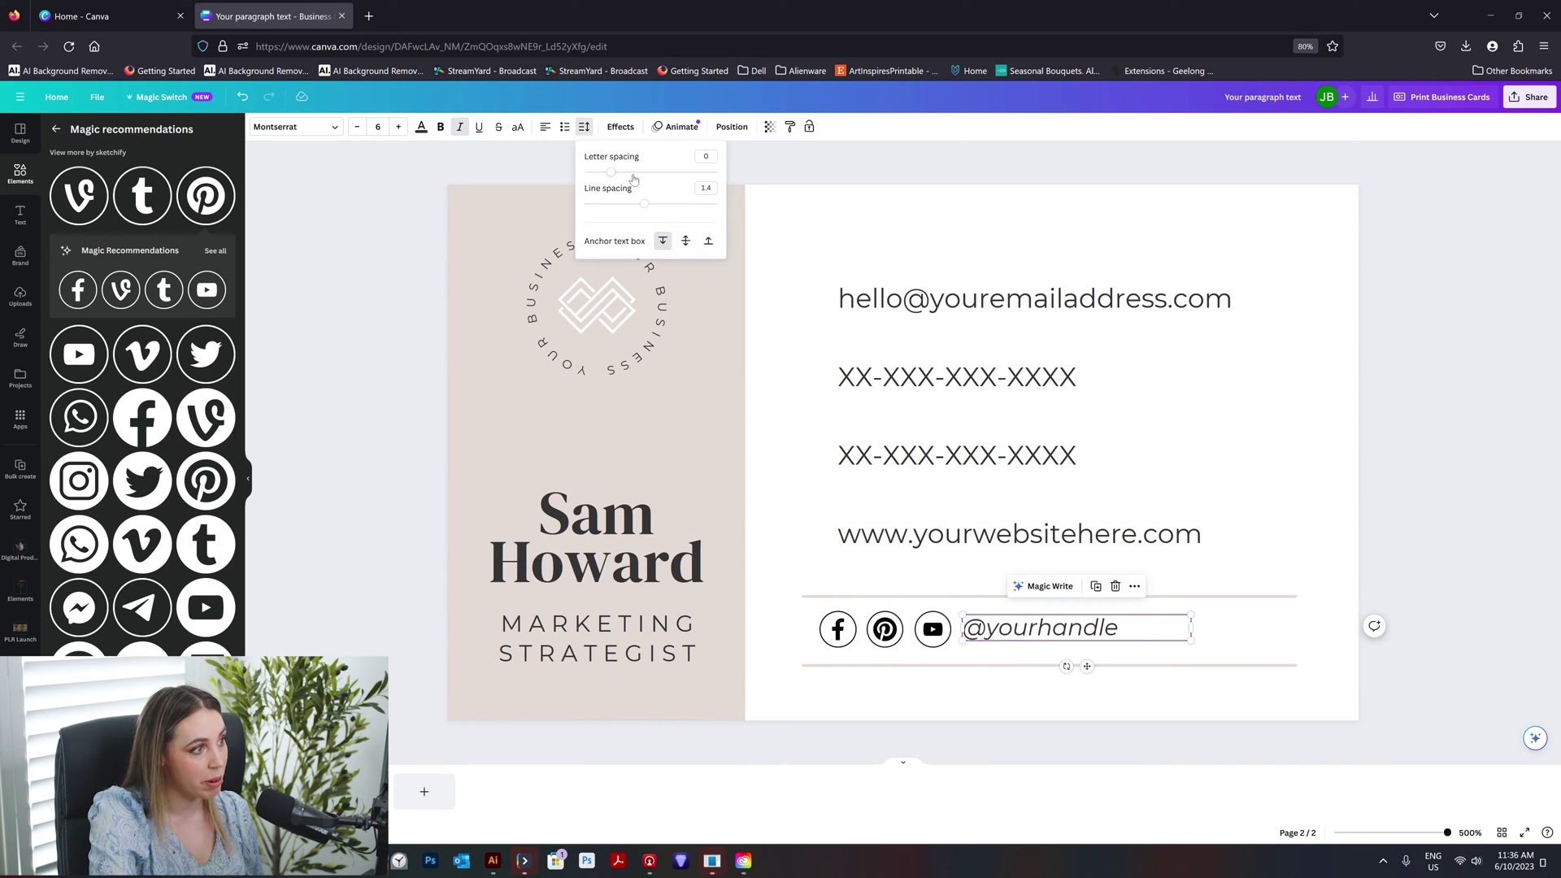
key(Escape)
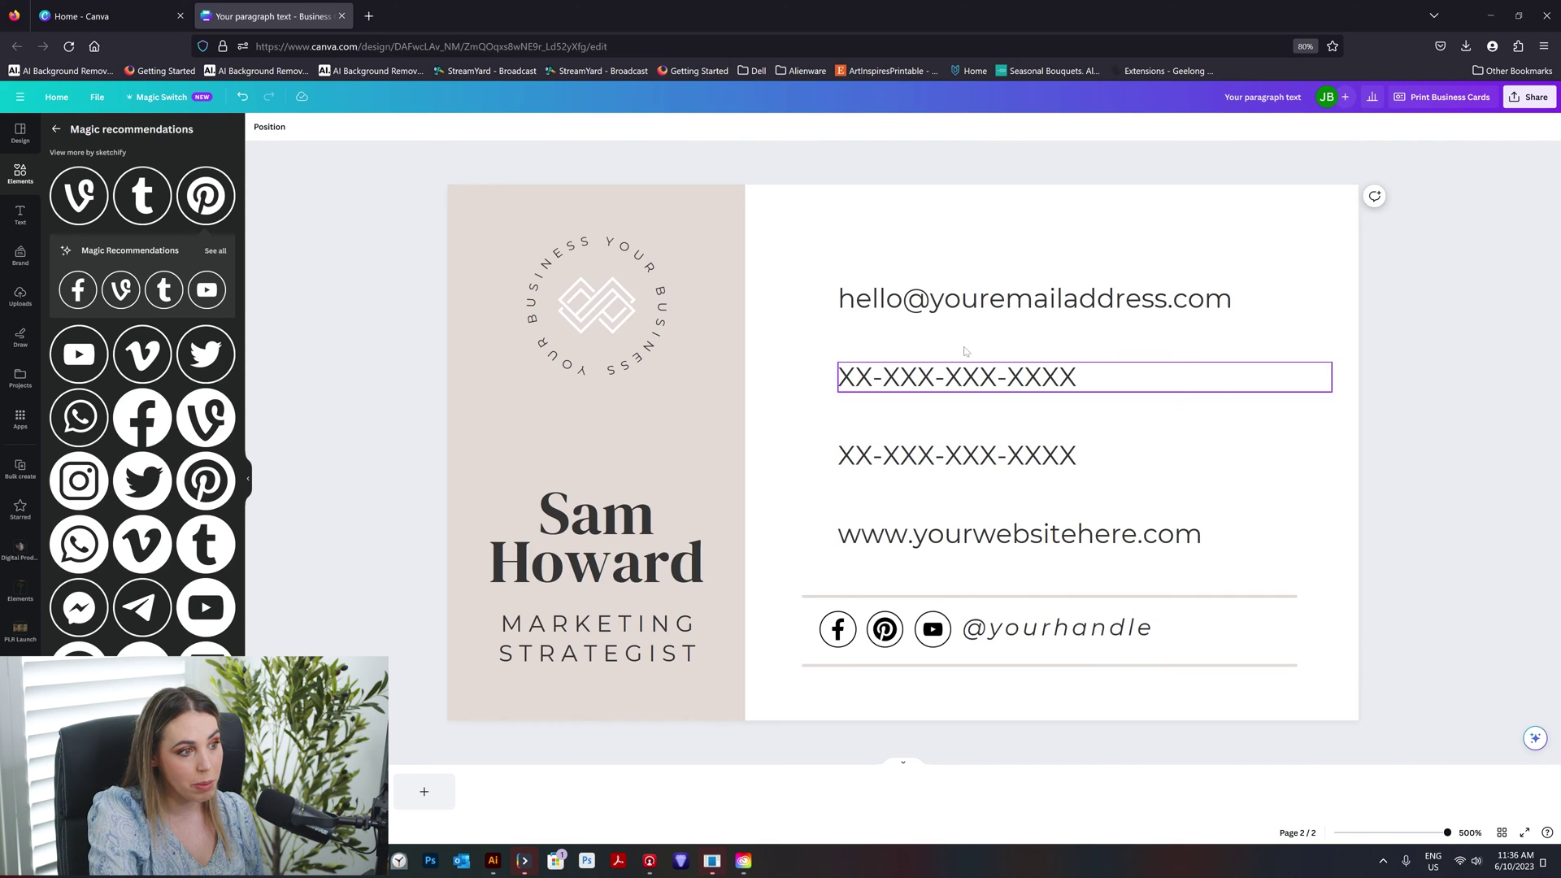
click(977, 635)
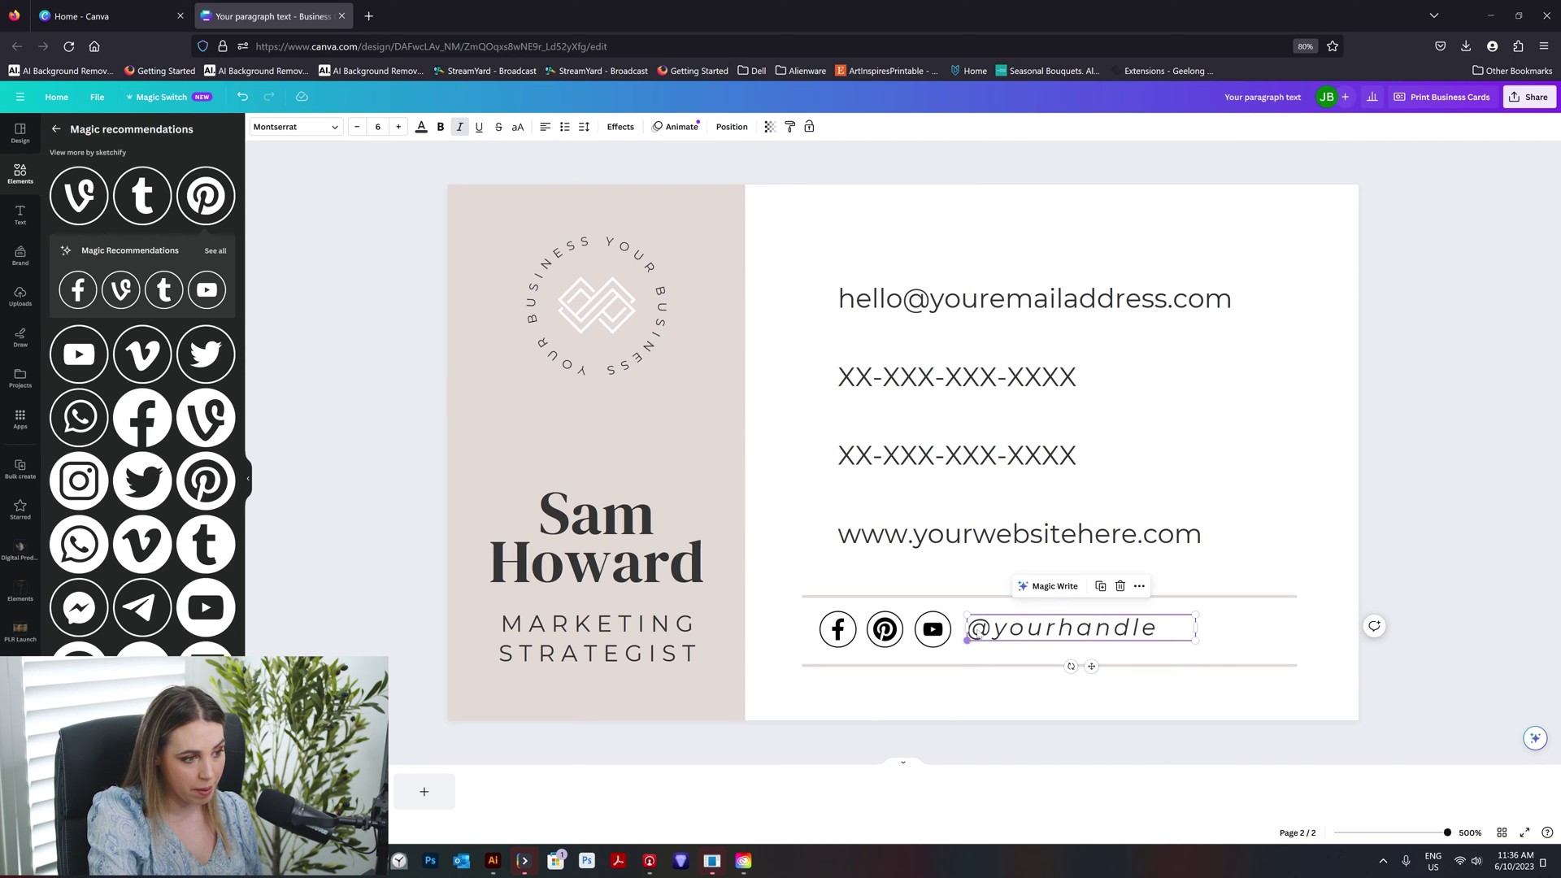
Step: Search the free graphics for "email icon" and insert the outlined round envelope icon, shrunk to a small size beside the contact lines
click(968, 534)
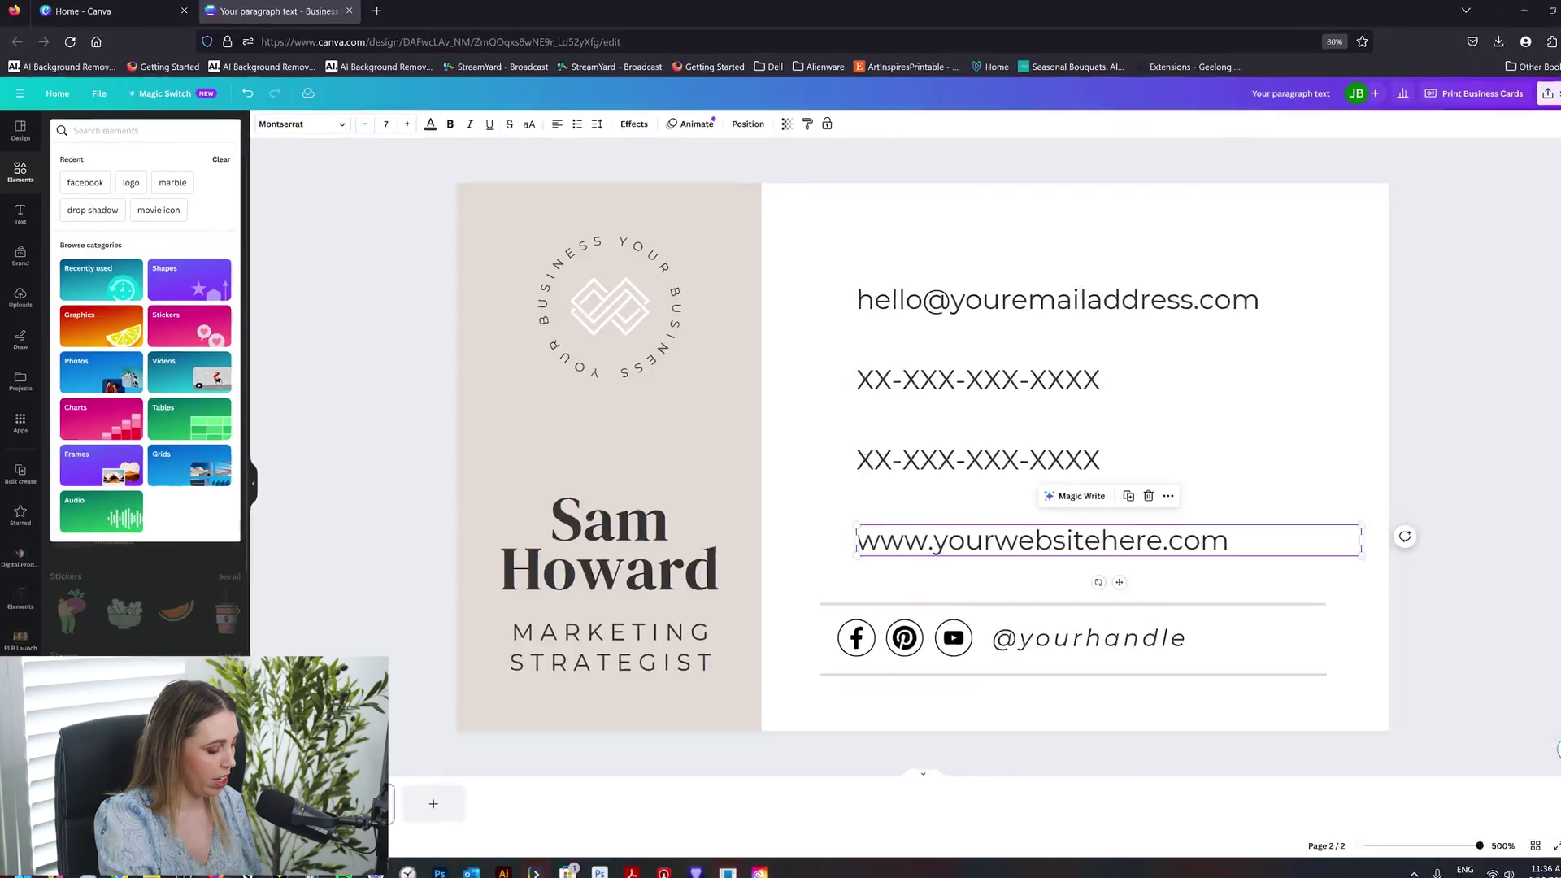
text(email icon)
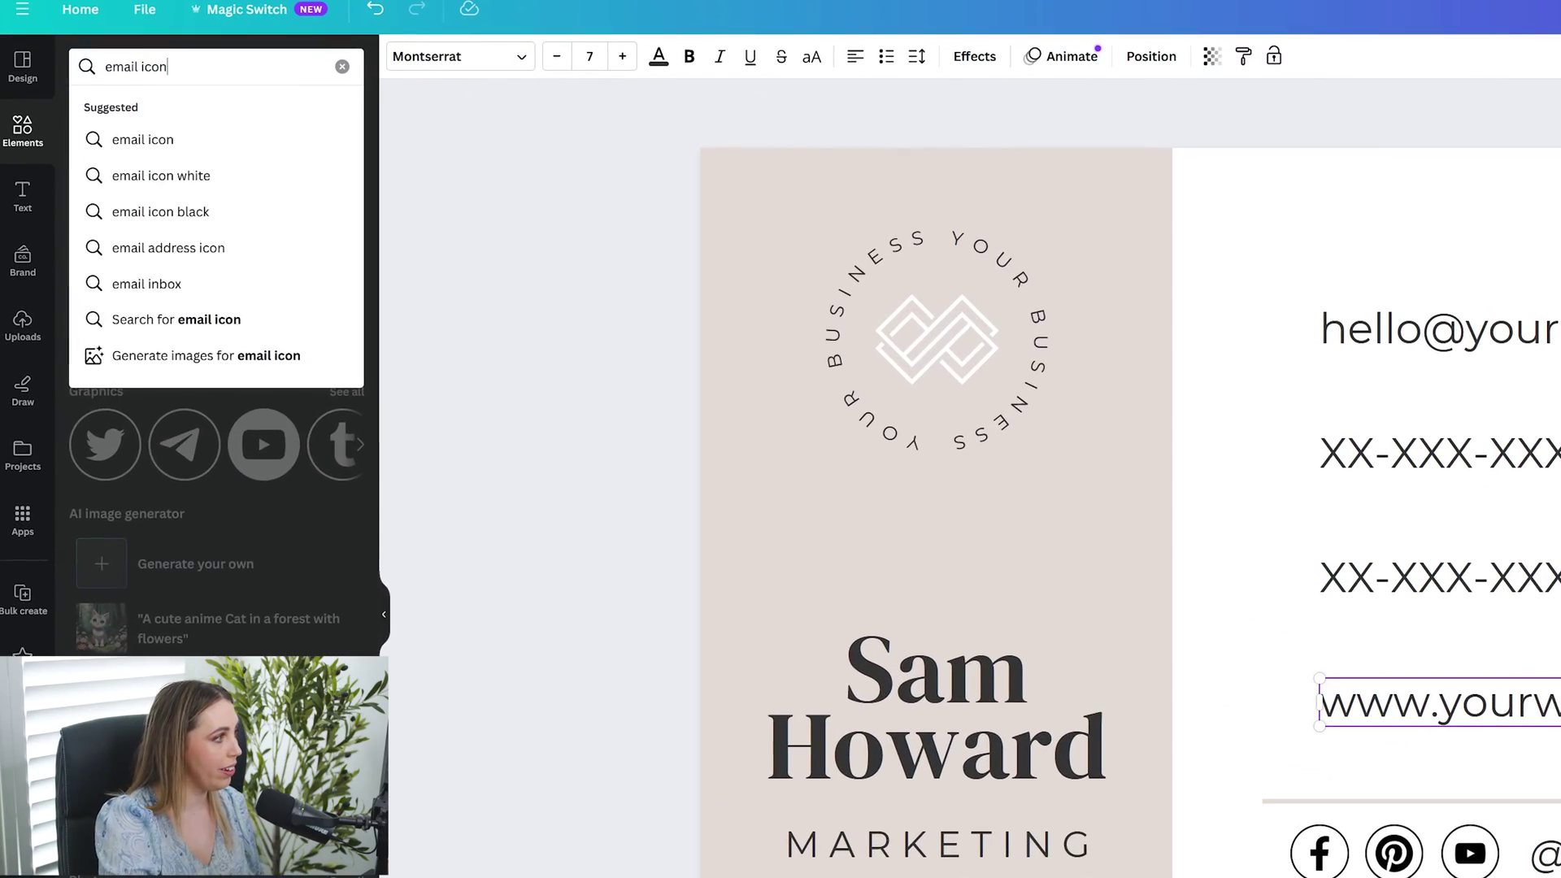
key(Return)
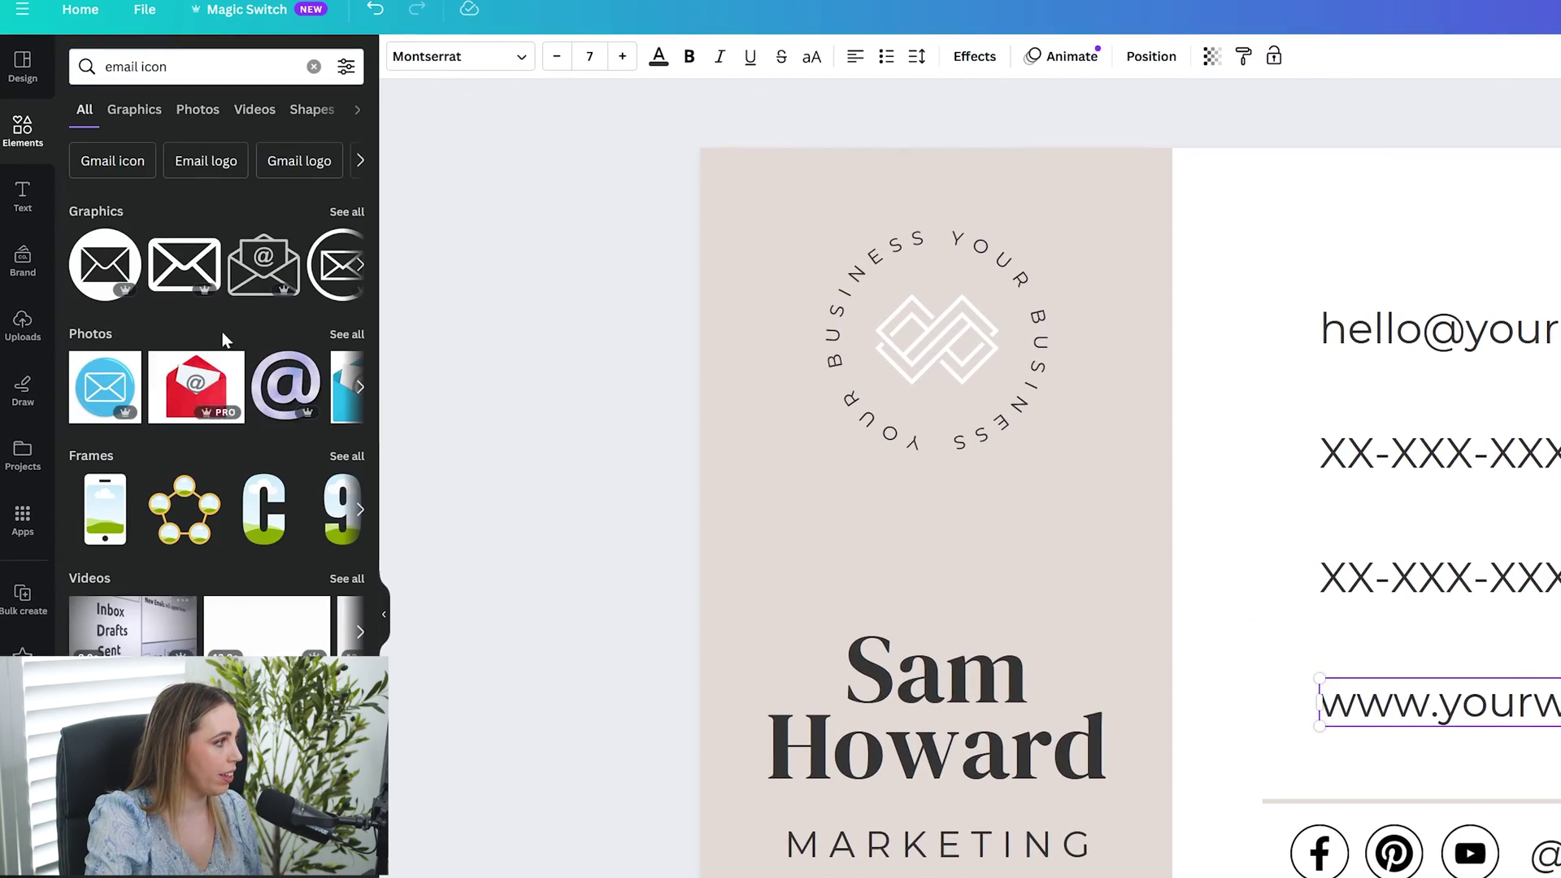
click(345, 213)
click(346, 69)
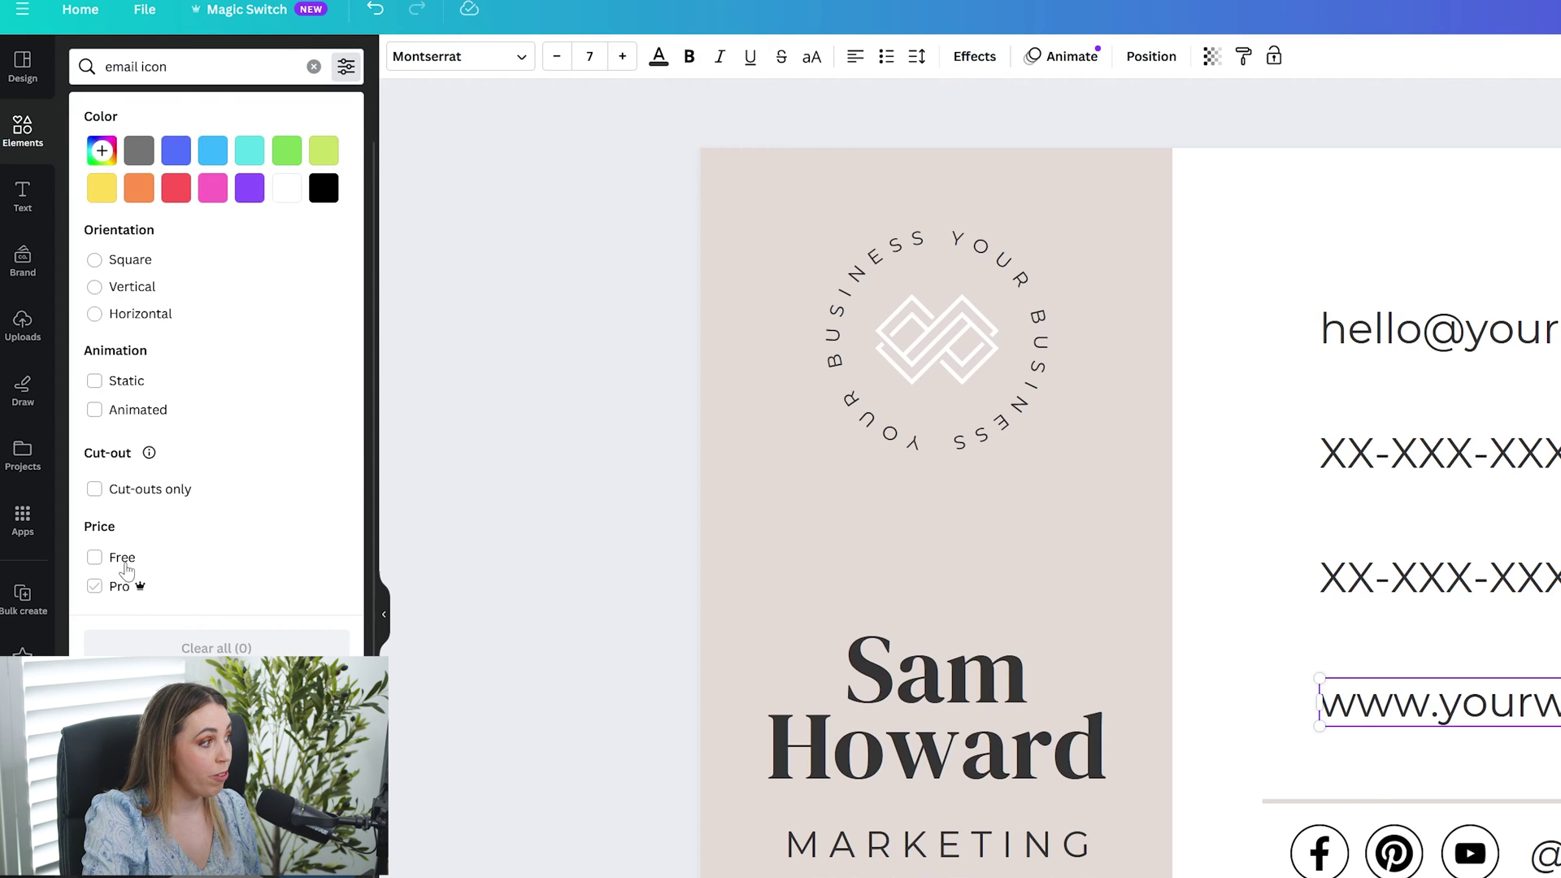
key(Escape)
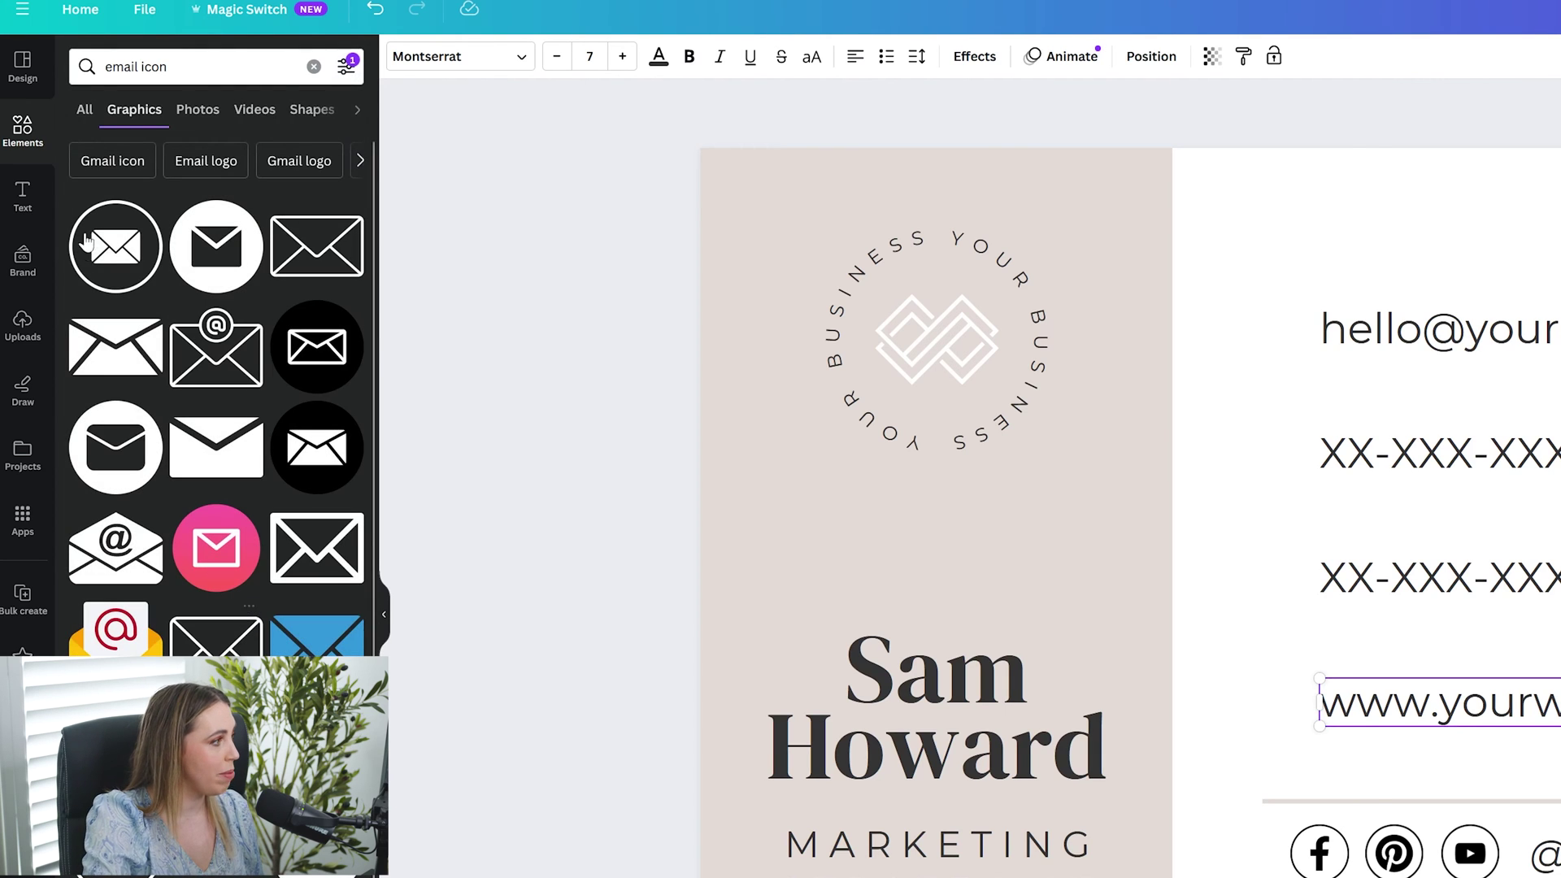
click(107, 250)
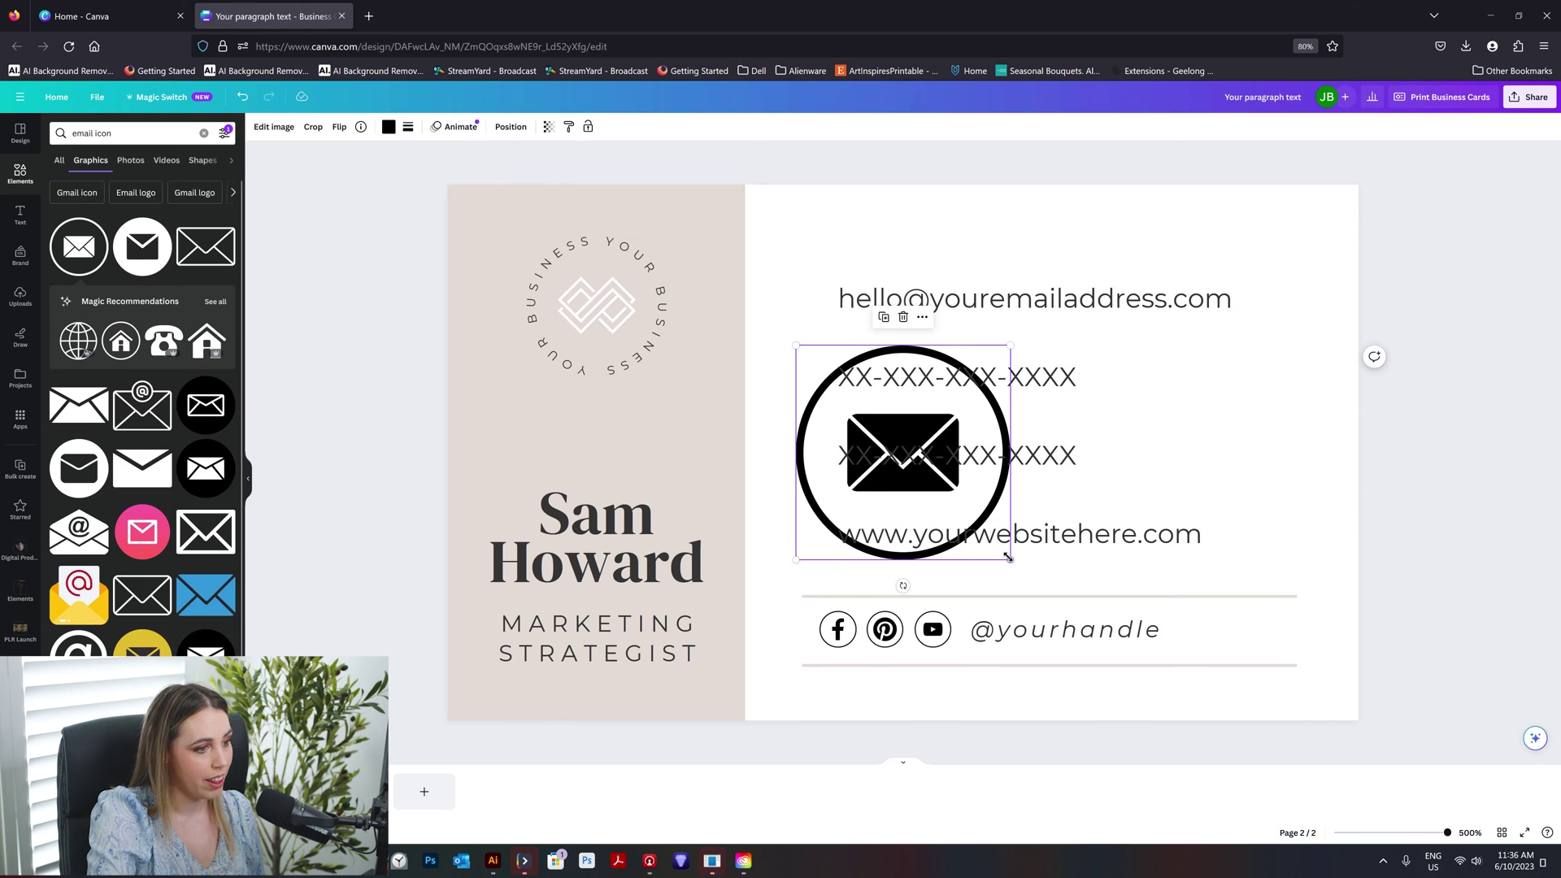
drag(1009, 558, 813, 376)
Step: Move the envelope icon beside the email line, and place a matching round icon from a "phone icon" graphics search beside the first phone number
click(130, 161)
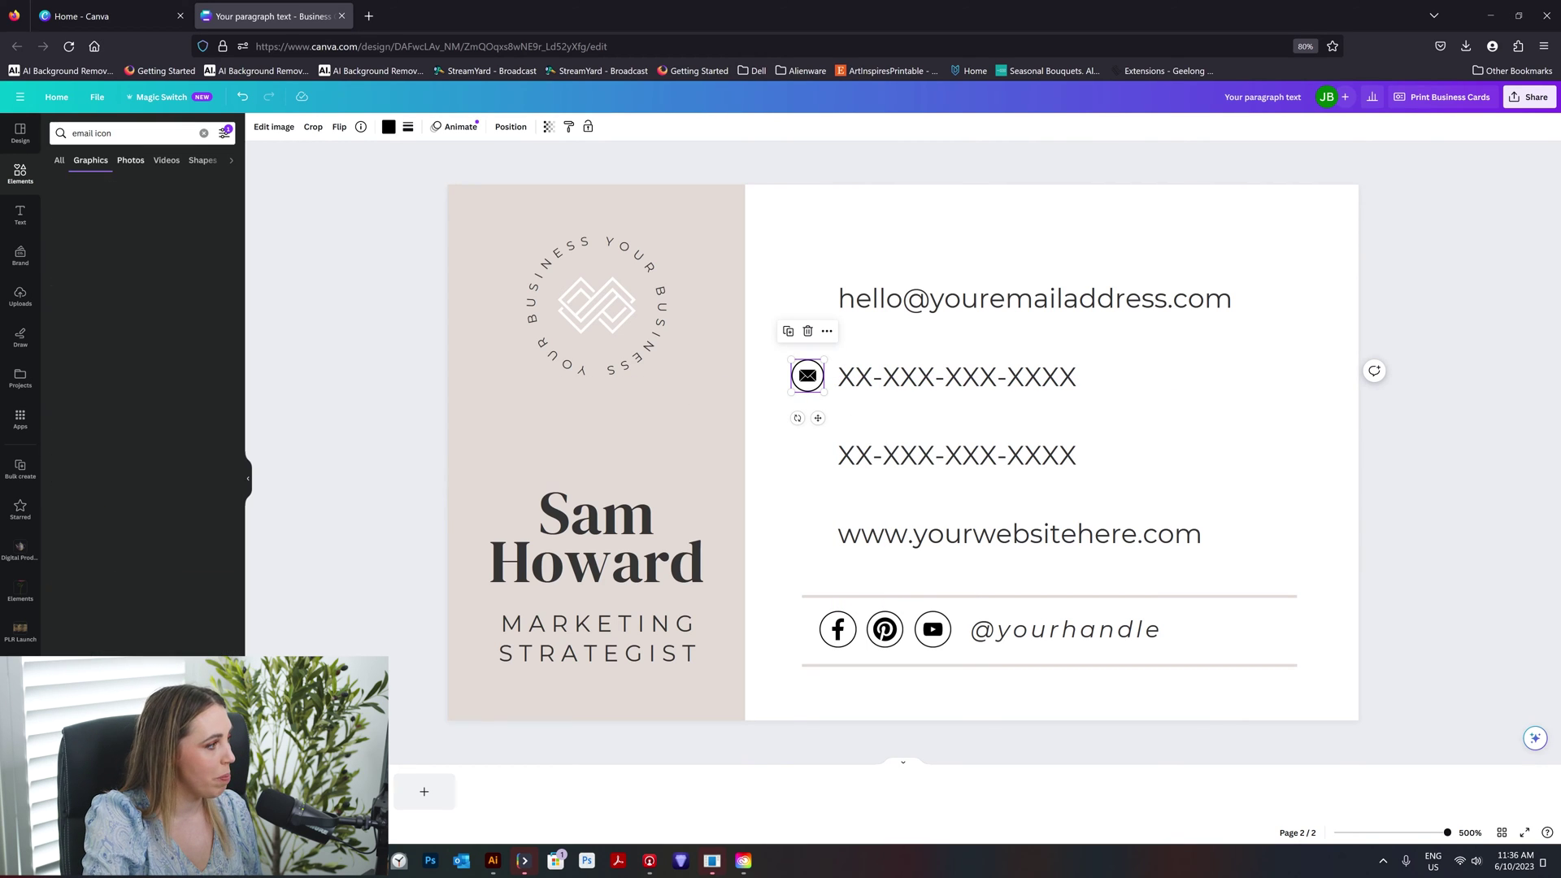
double_click(88, 134)
text(phone)
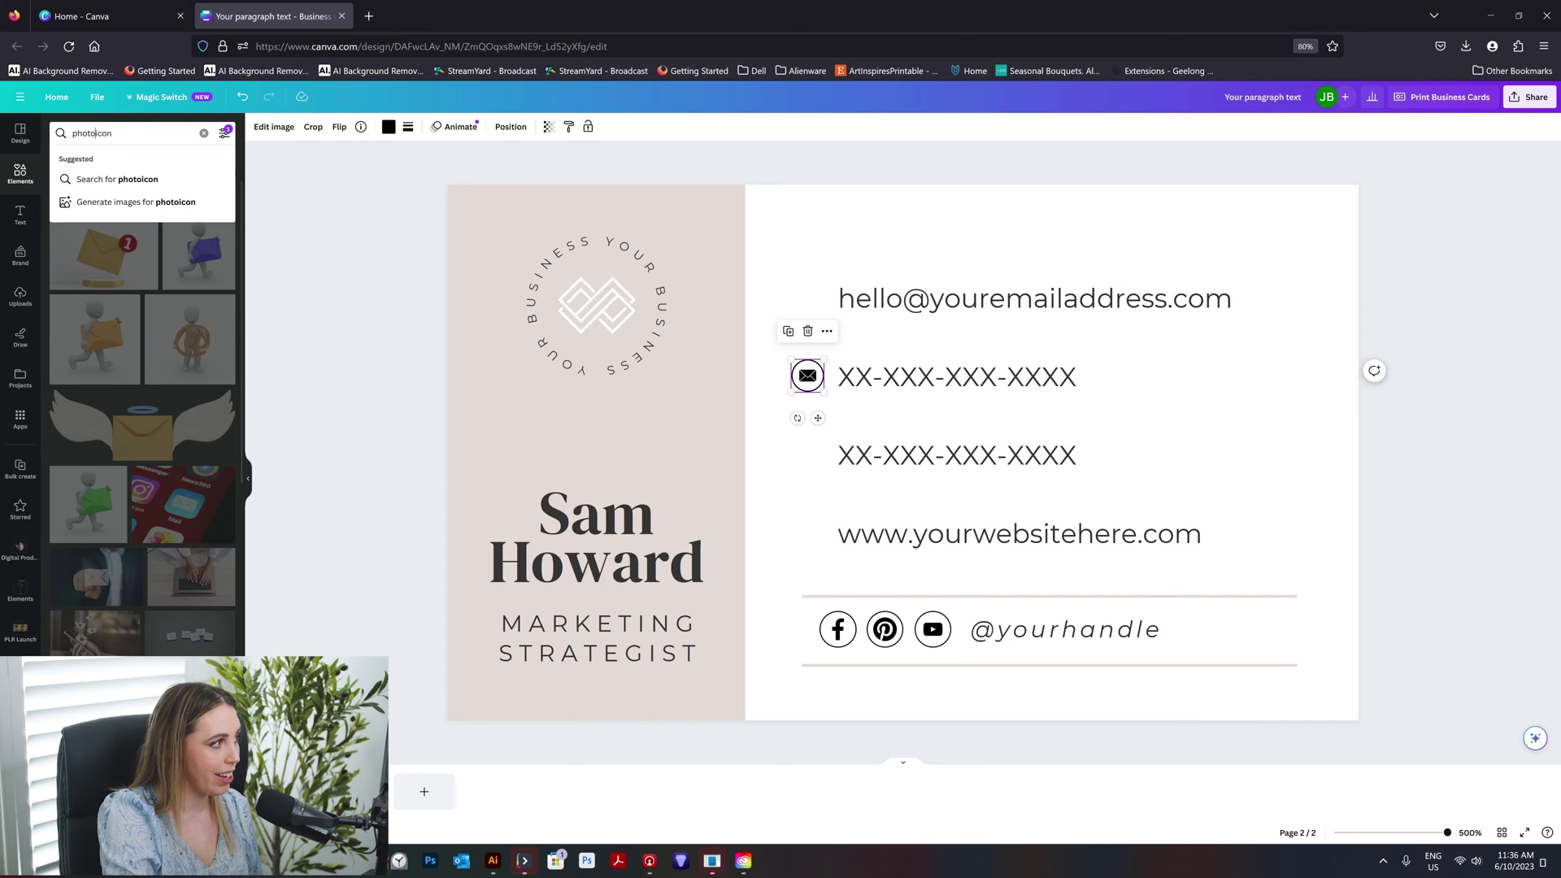
key(Return)
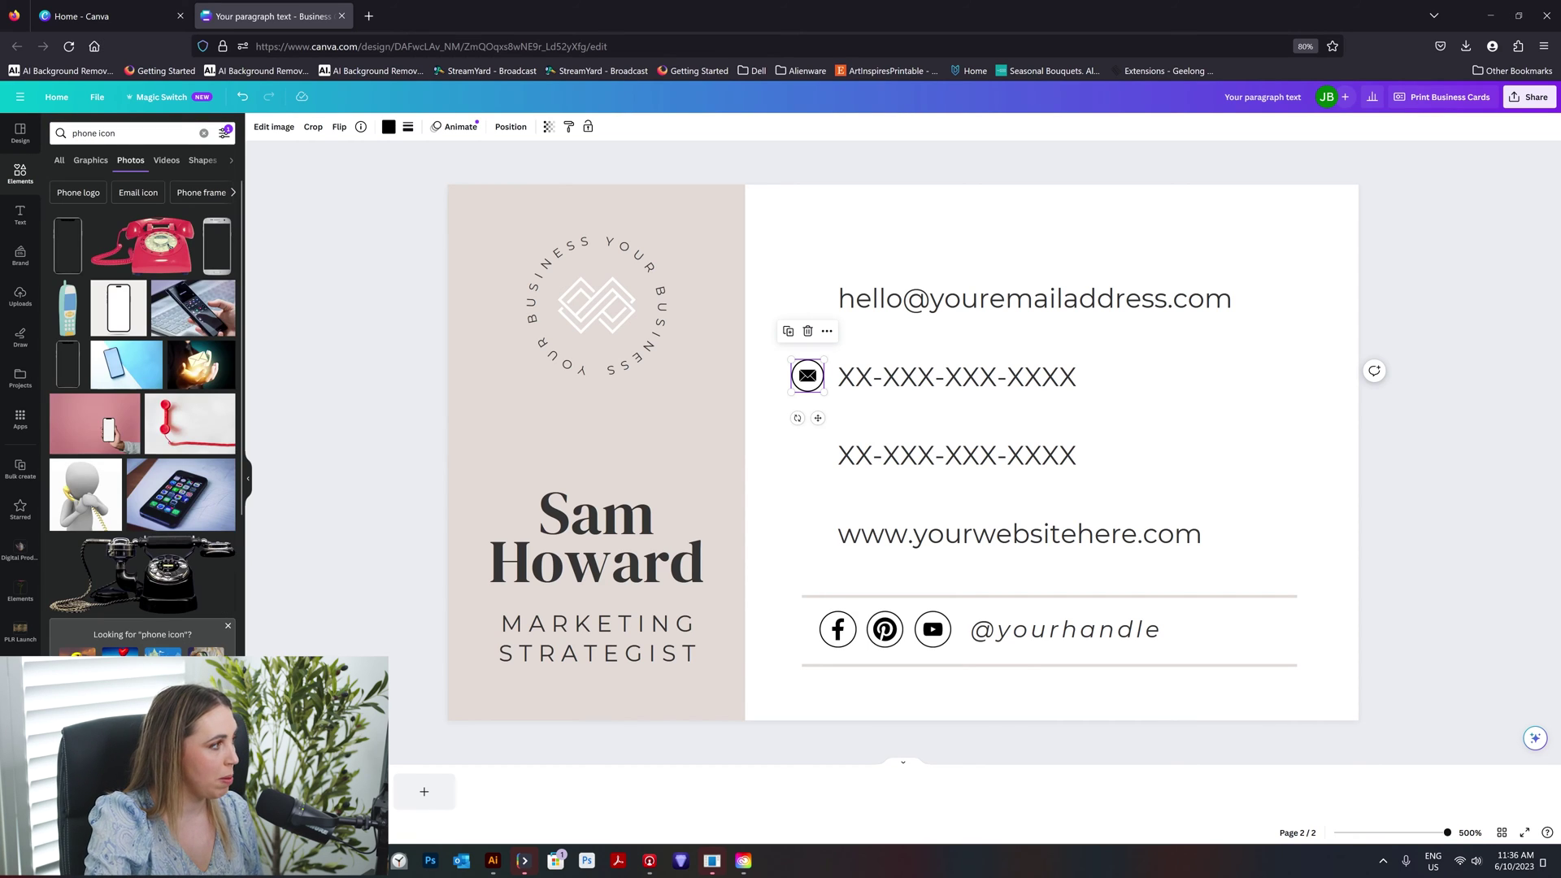
drag(807, 375, 807, 305)
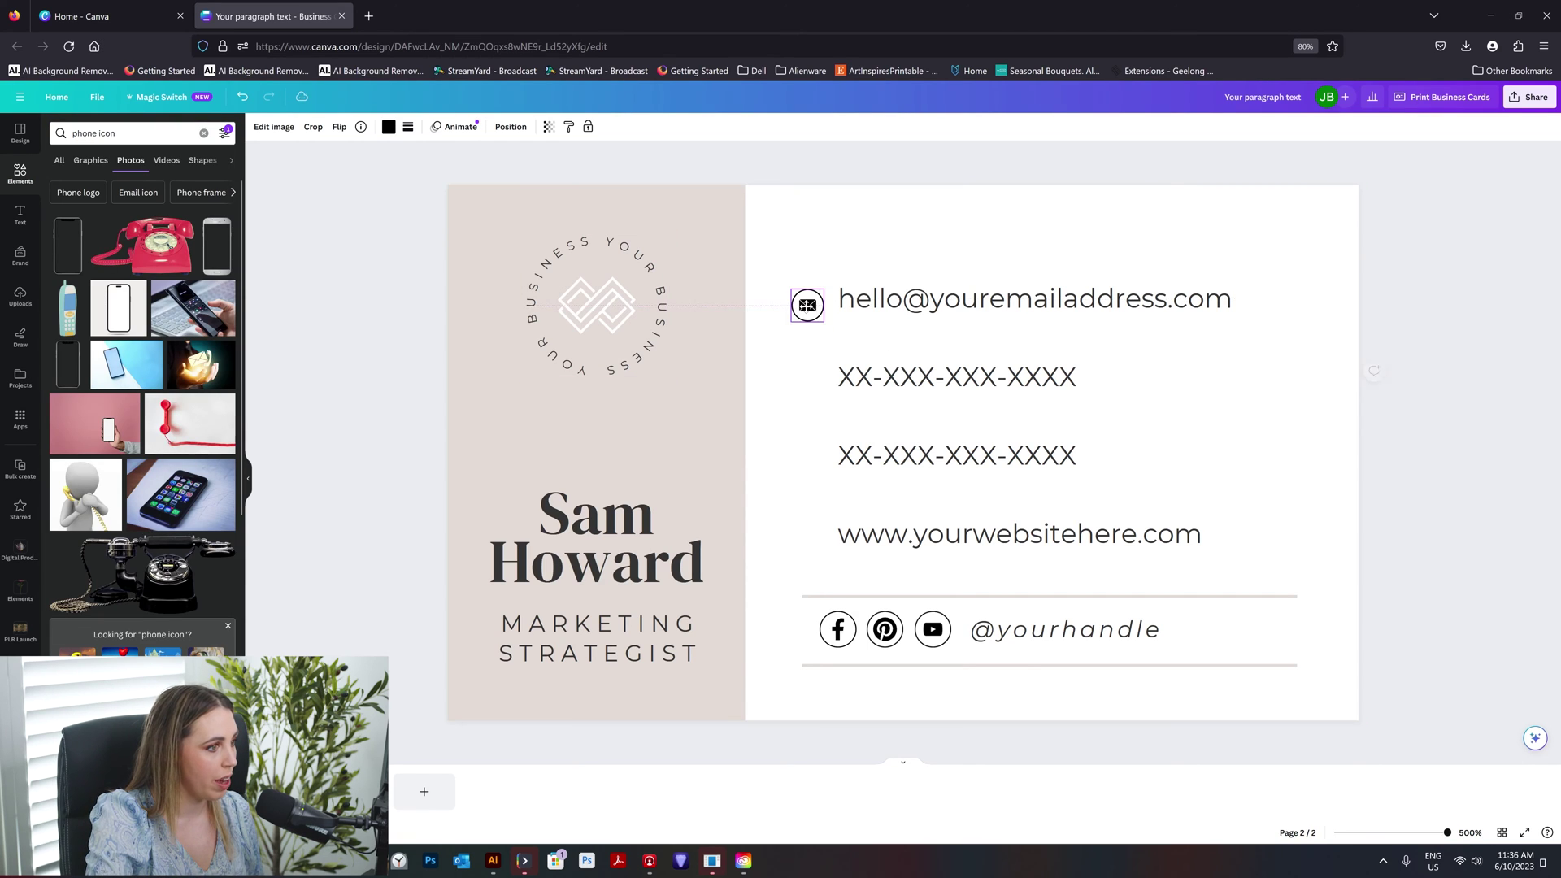
click(90, 159)
click(142, 245)
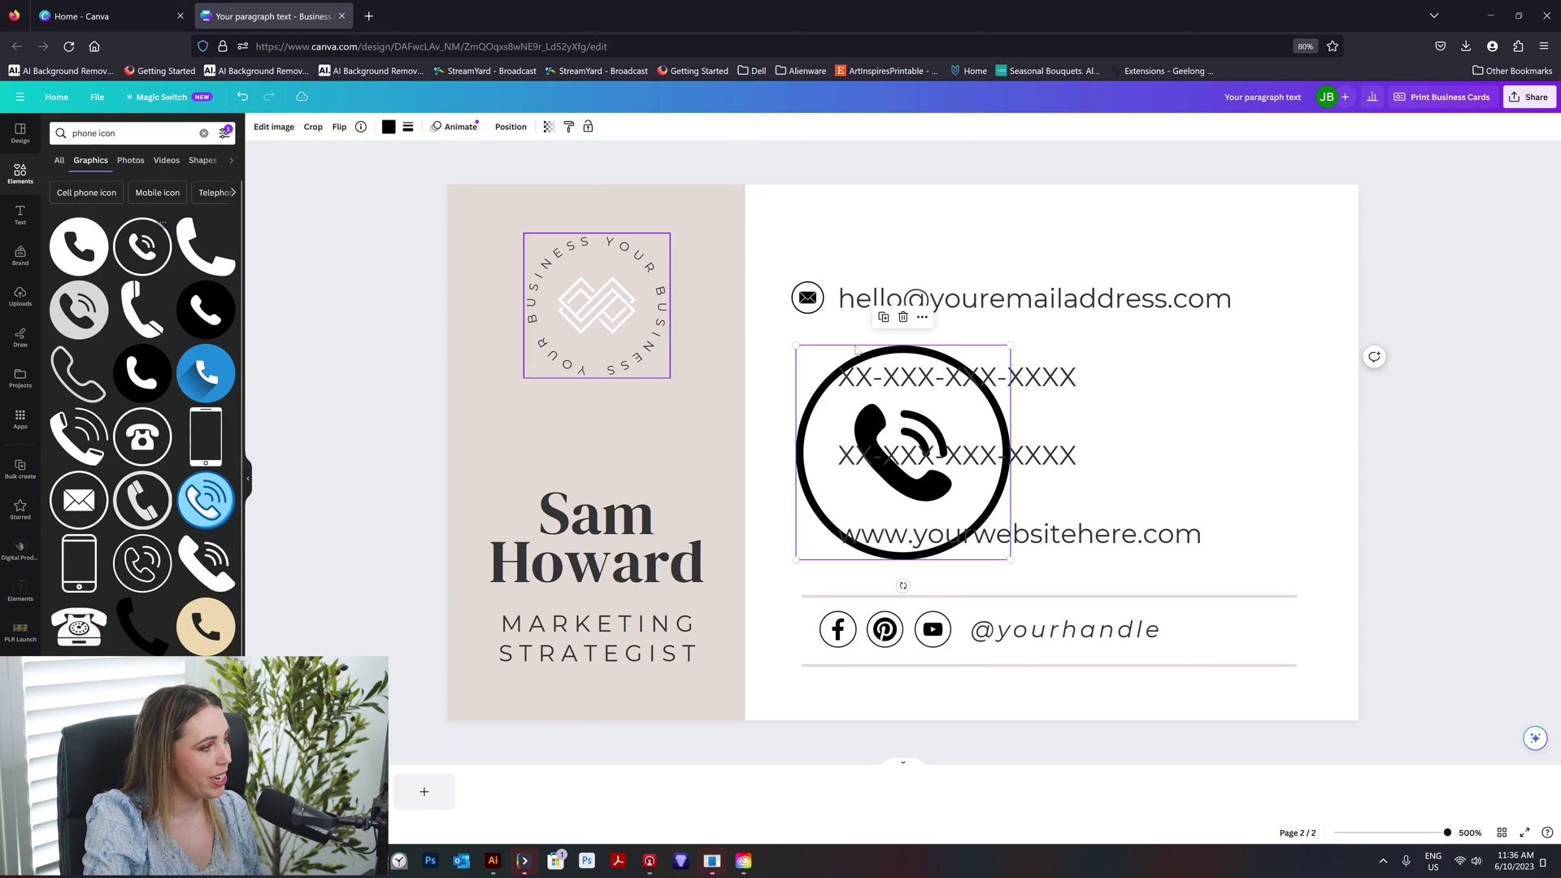
drag(1011, 348, 811, 379)
Step: Search the graphics for "fax icon" and place the outlined round location pin icon, scaled down, beside the second phone number
triple_click(130, 132)
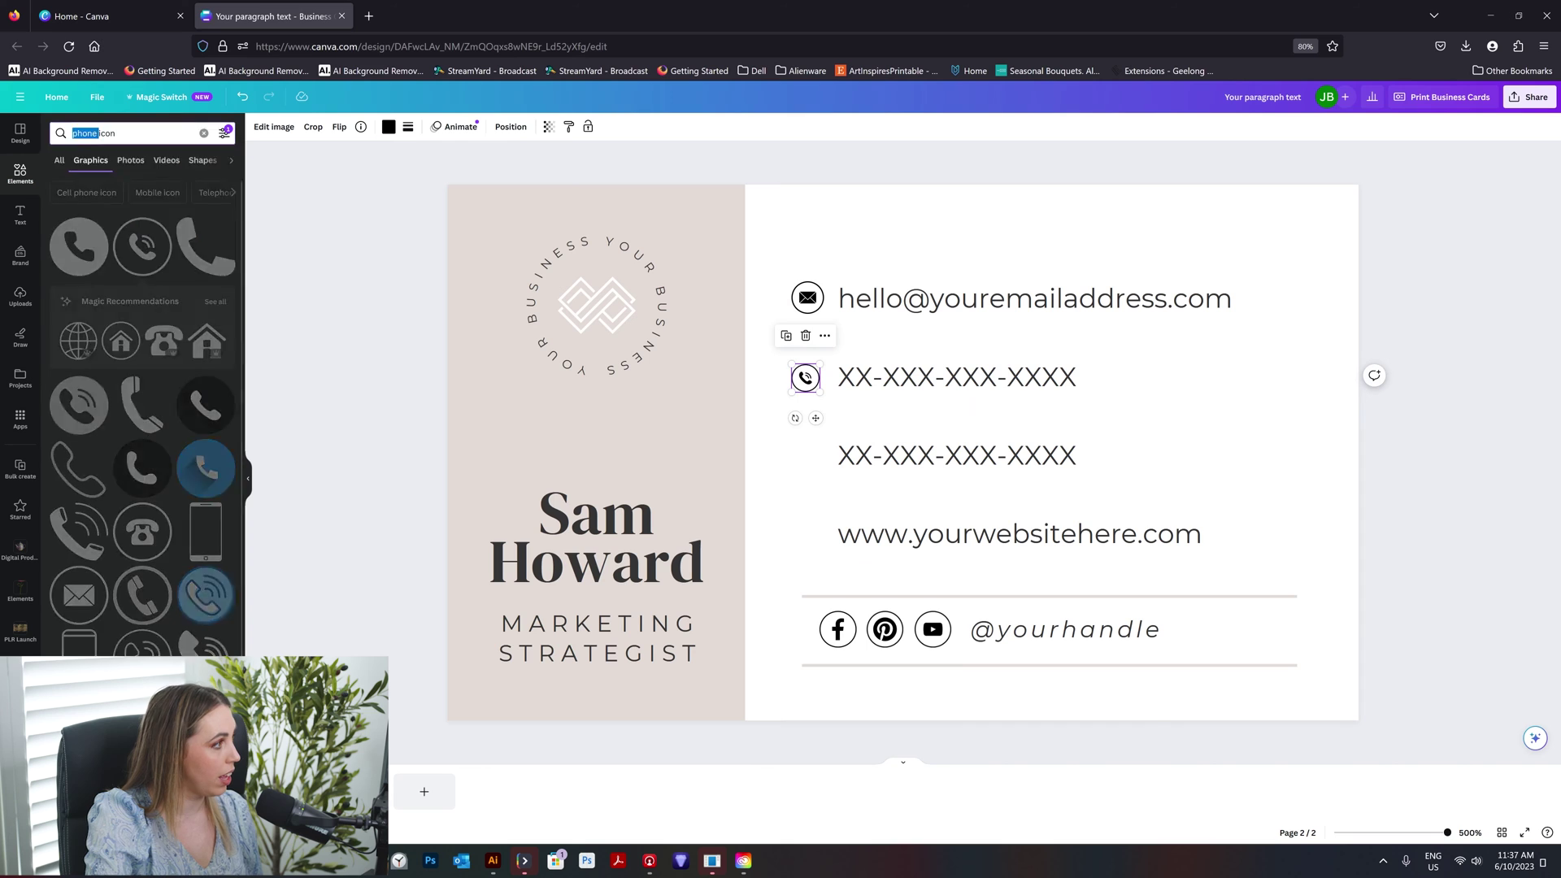
text(fax icon)
click(149, 182)
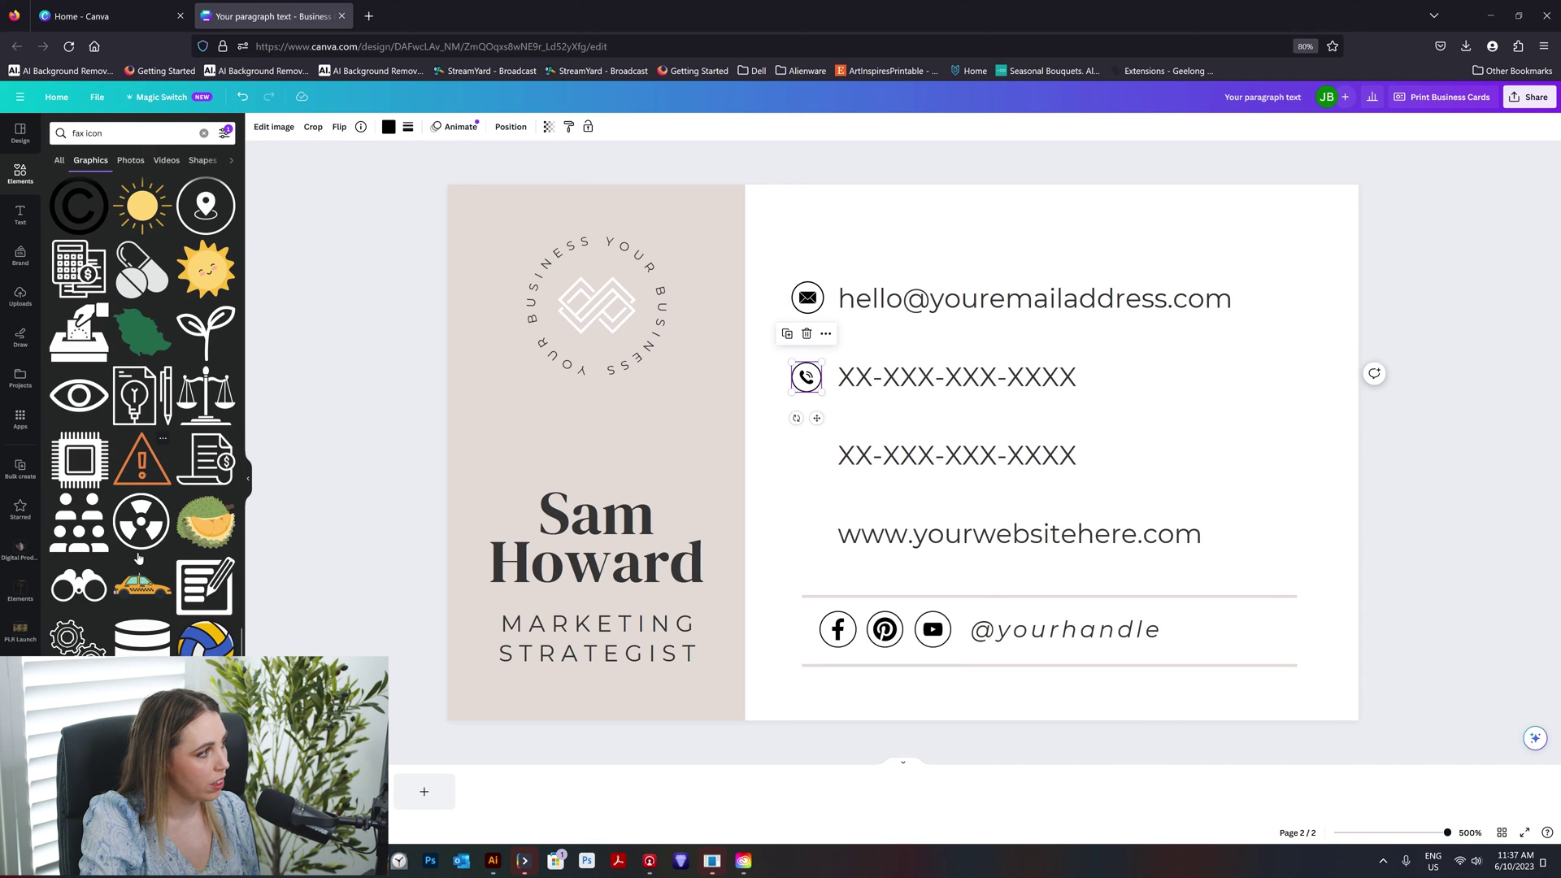
click(223, 286)
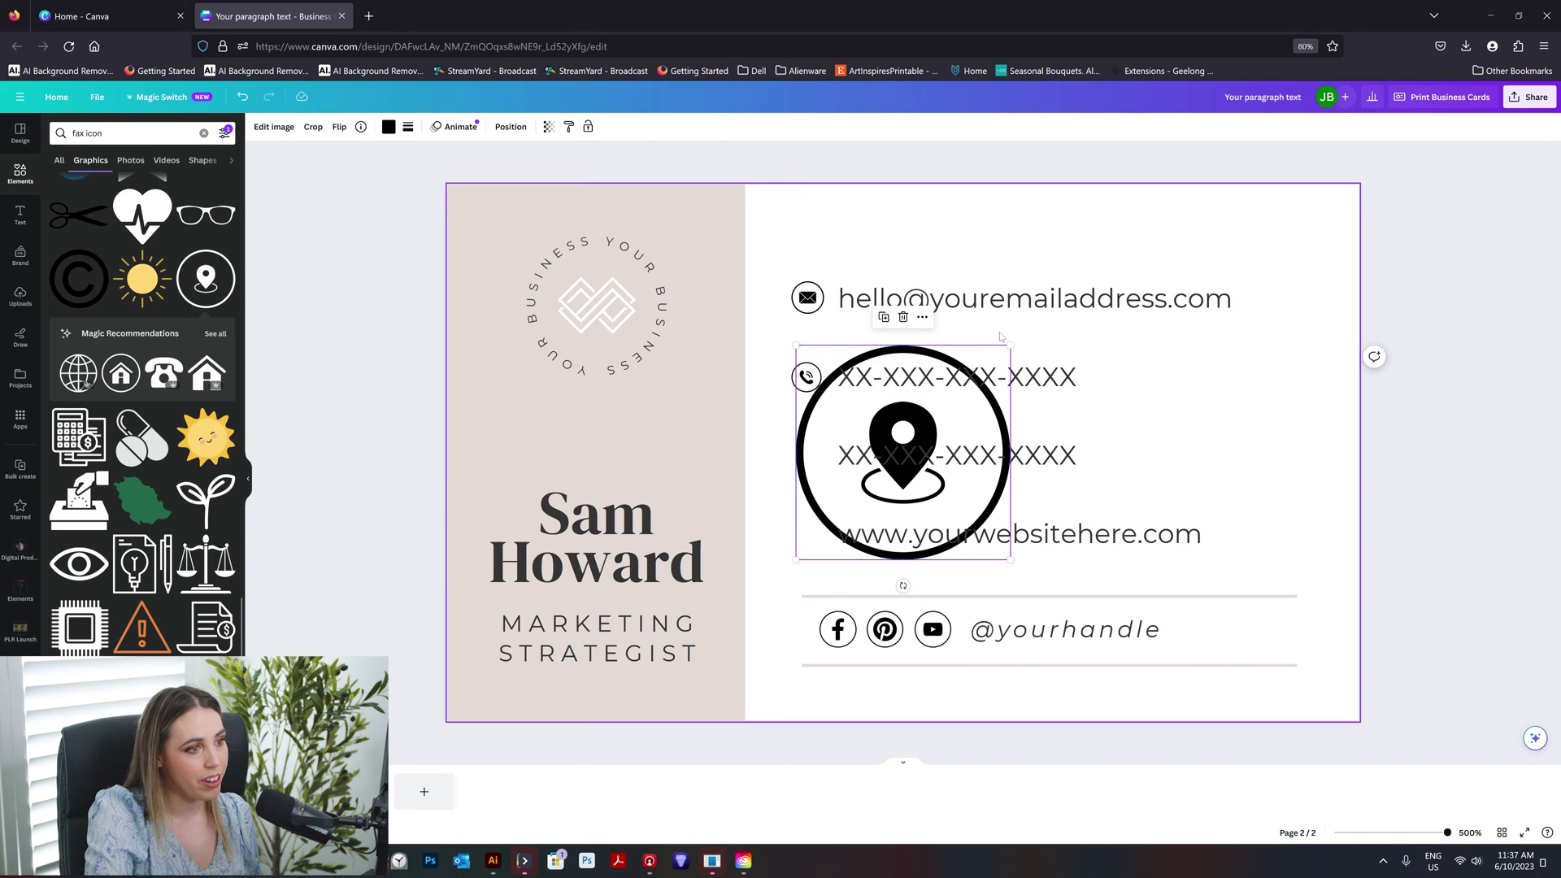
click(1002, 348)
click(1002, 348)
drag(1012, 347, 830, 439)
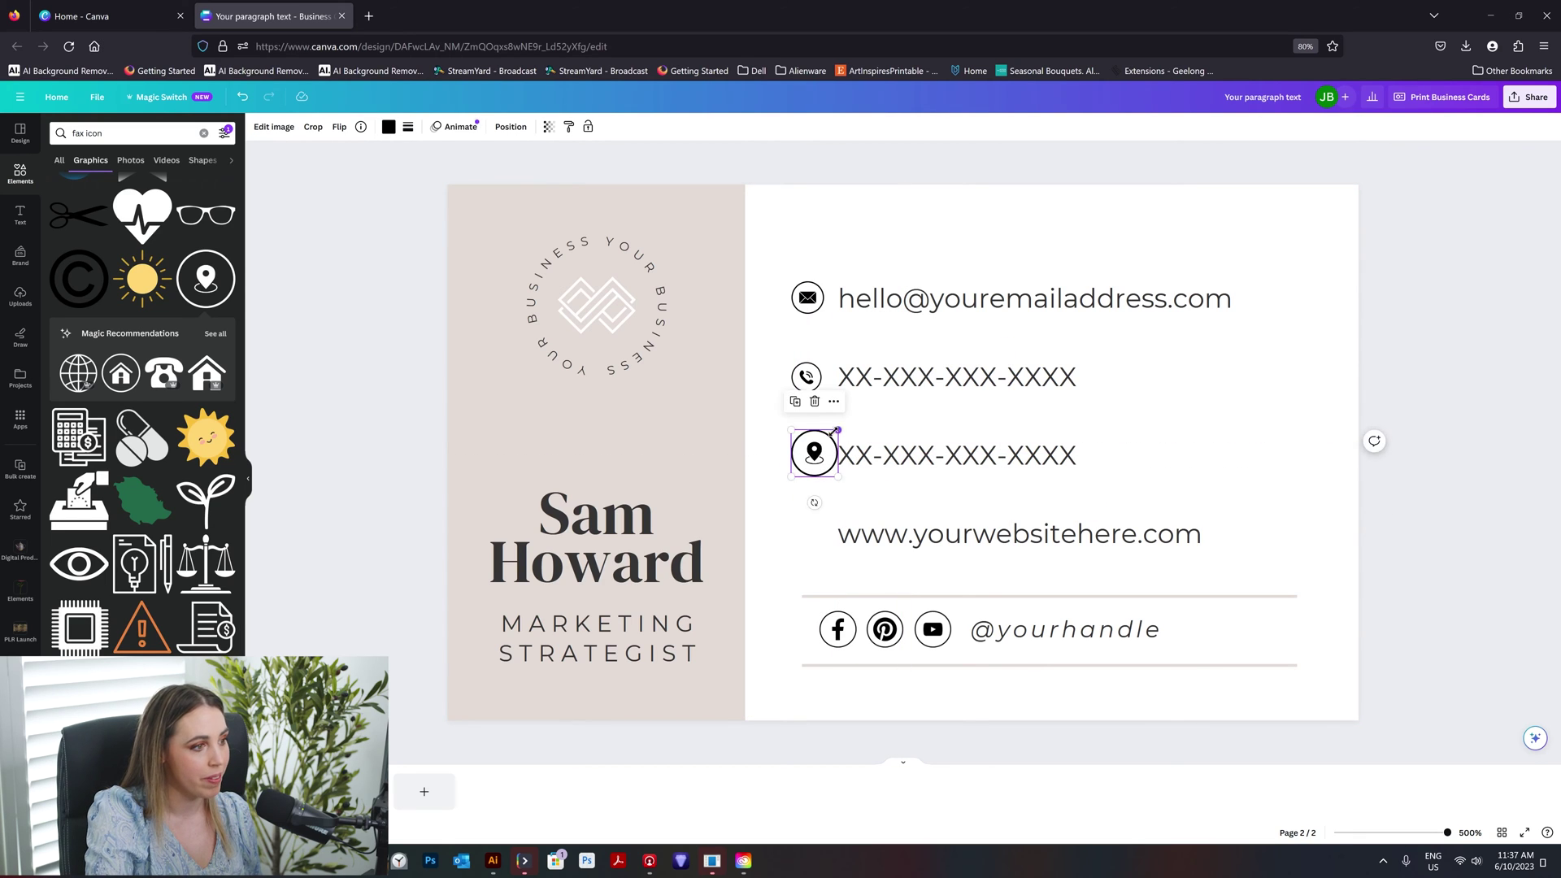
Step: Replace the second phone number with "Your address goes here" and "Your City, Your State", align the pin icon, and space the contact lines out evenly
double_click(960, 454)
text(Your addr)
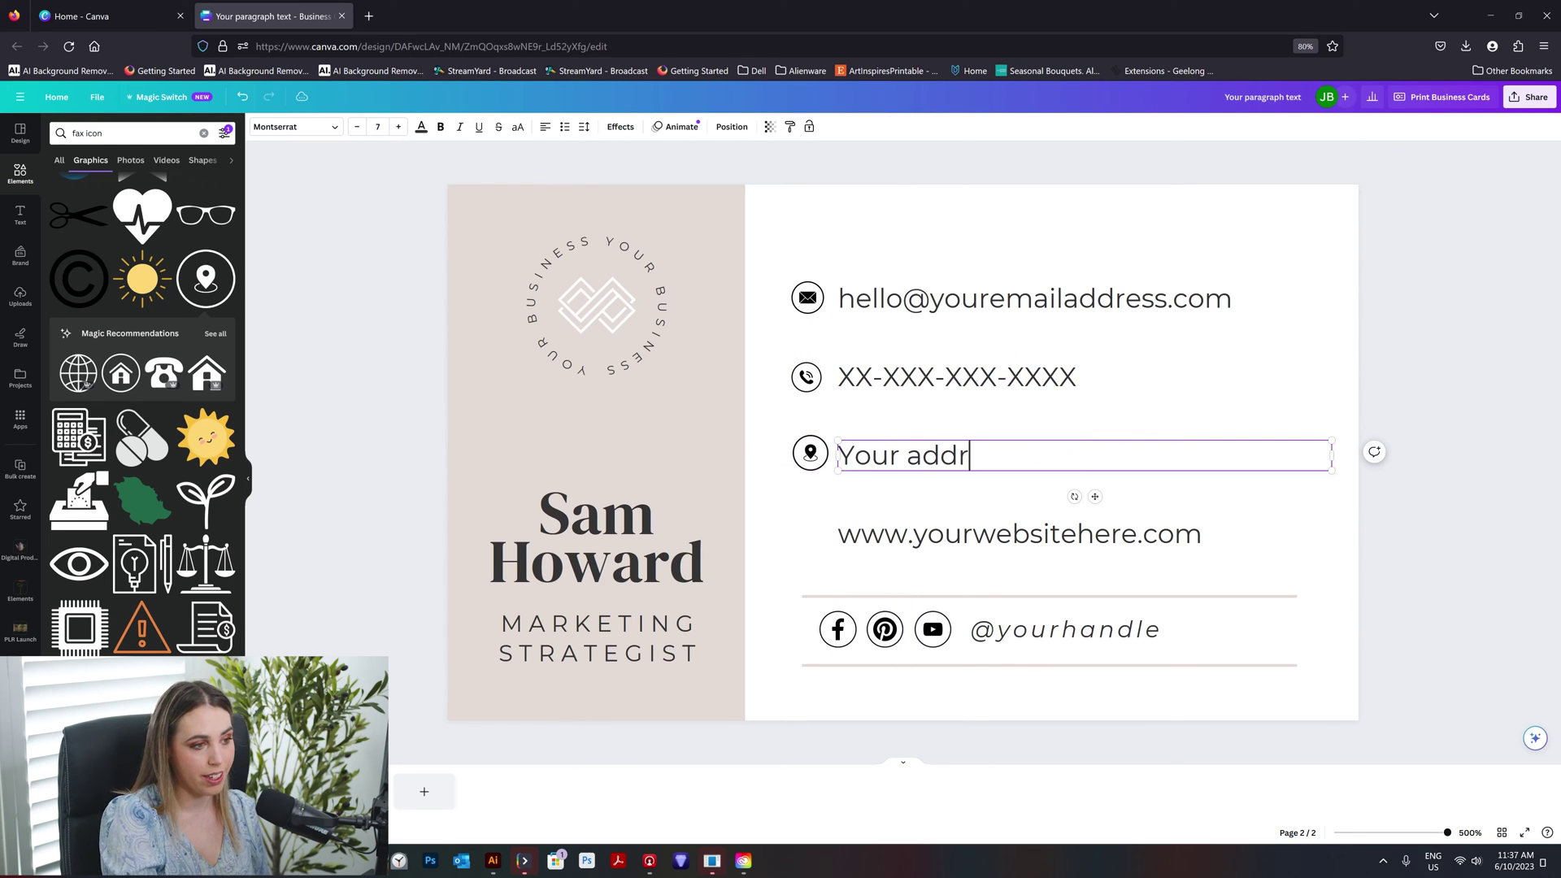
text(ess goes here)
key(Return)
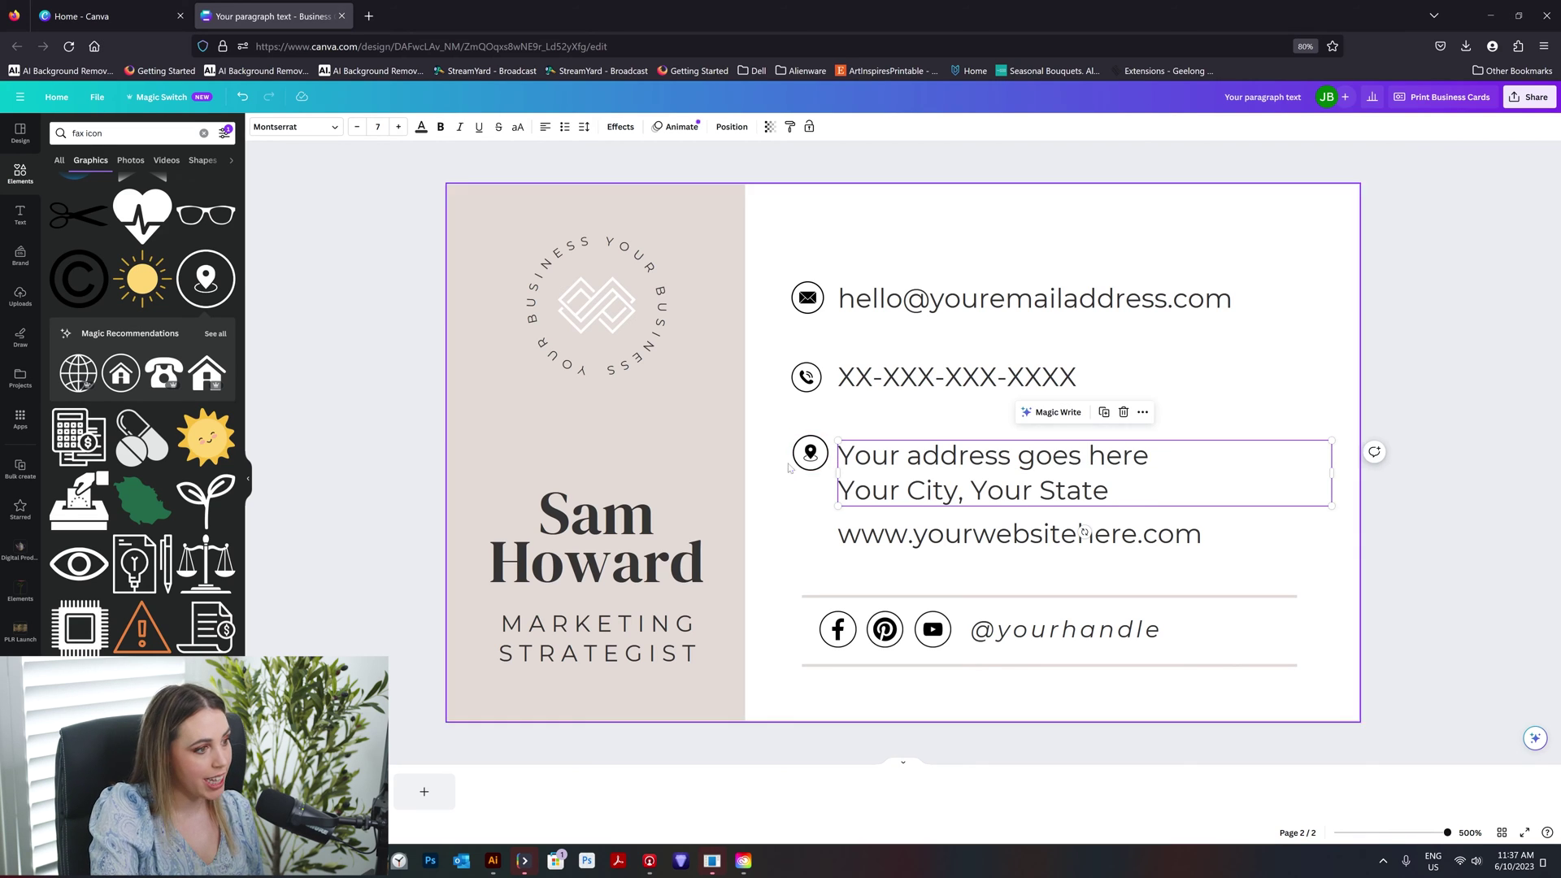
click(811, 453)
drag(809, 453, 807, 447)
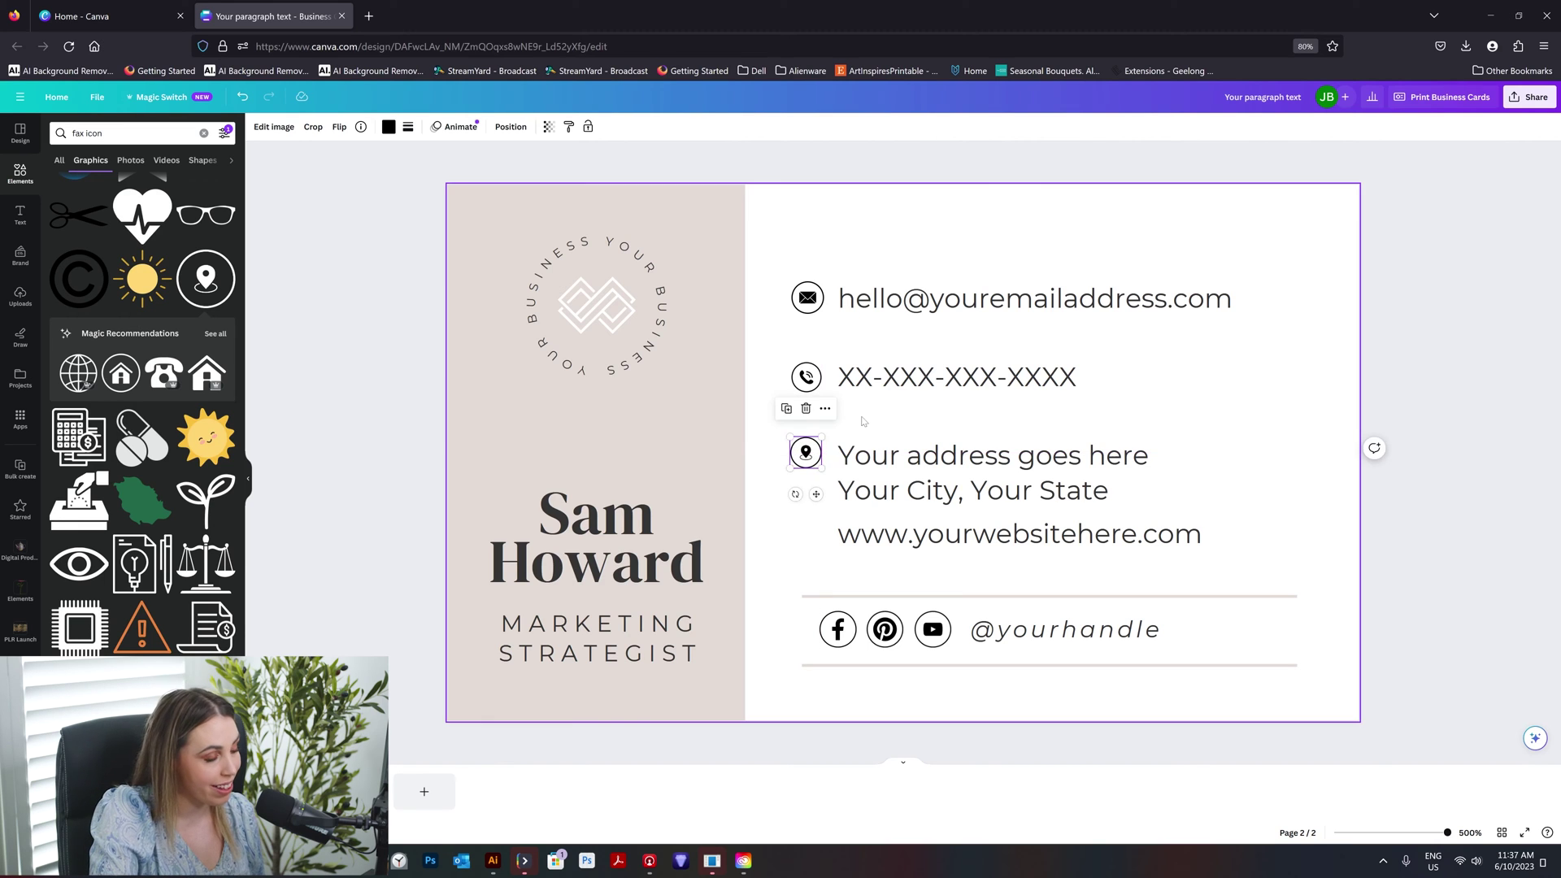
click(1261, 354)
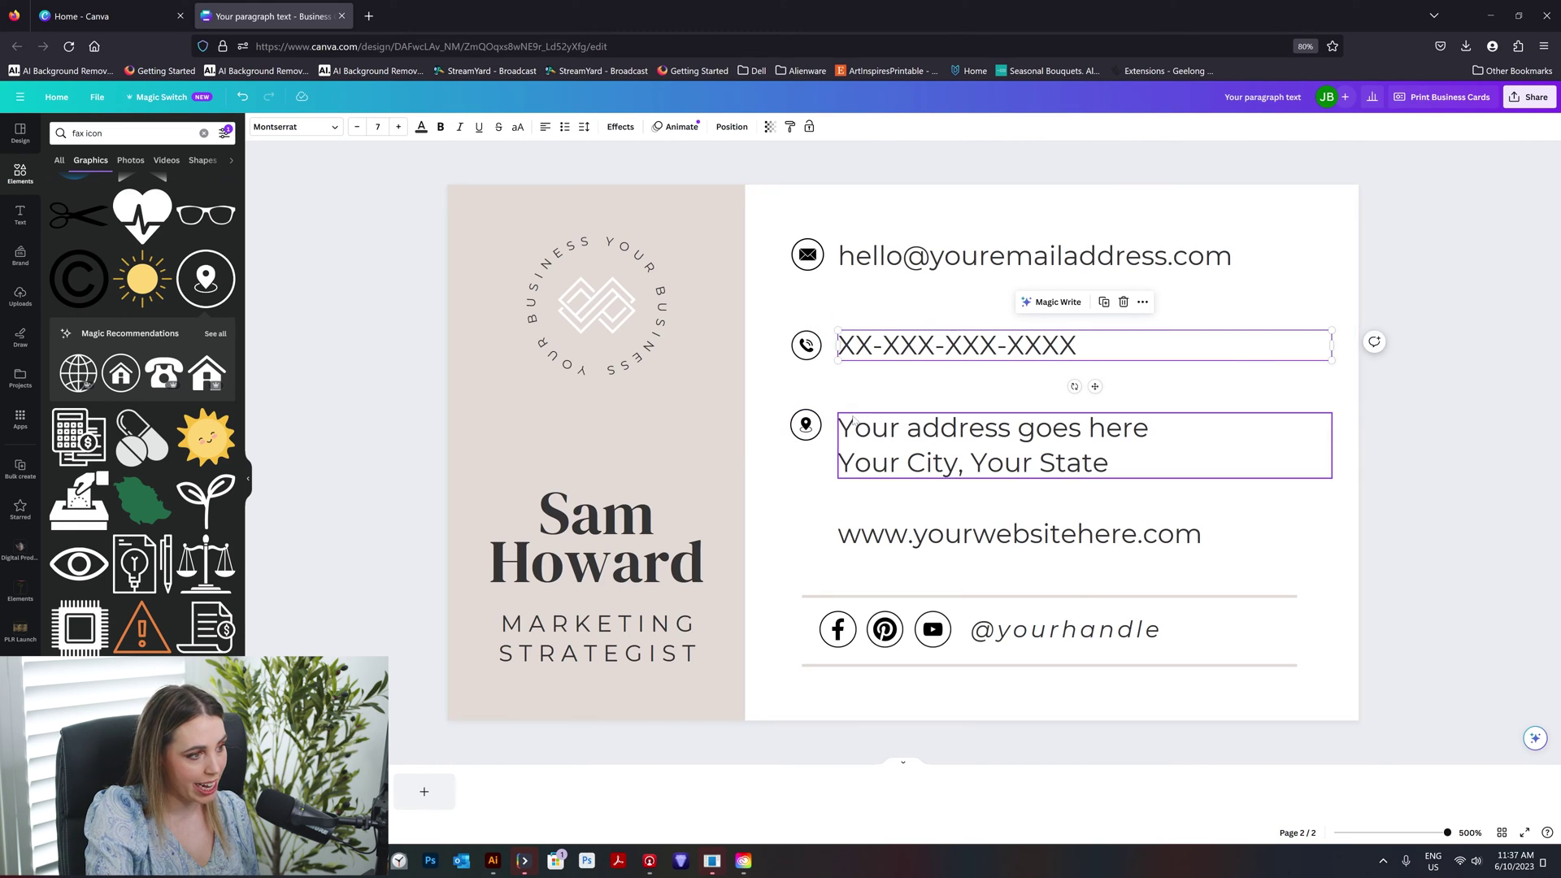
click(917, 536)
drag(917, 537, 882, 540)
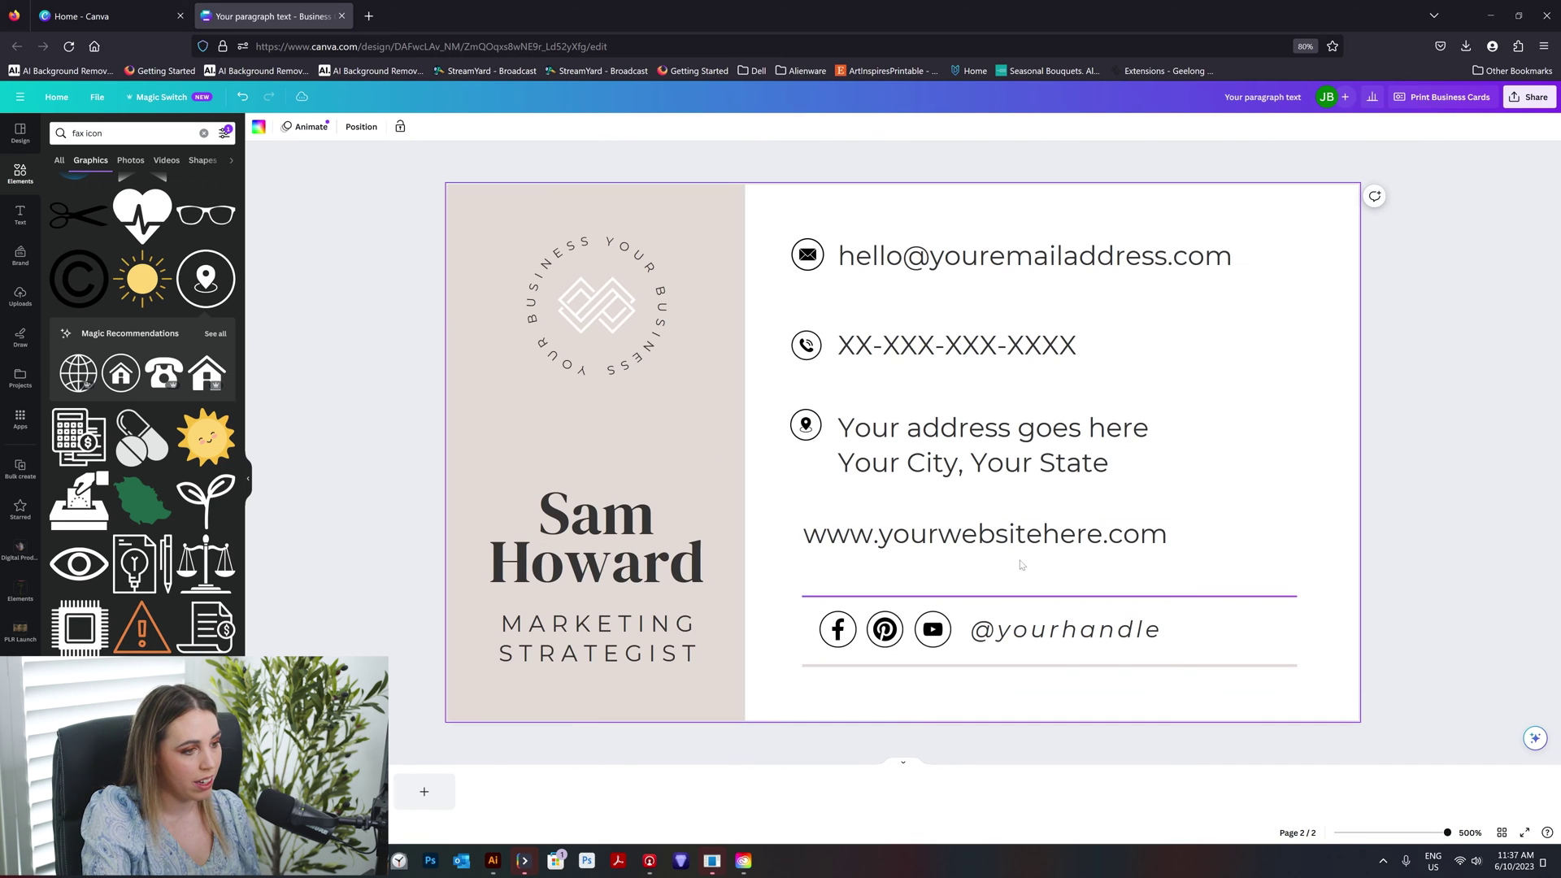
key(Delete)
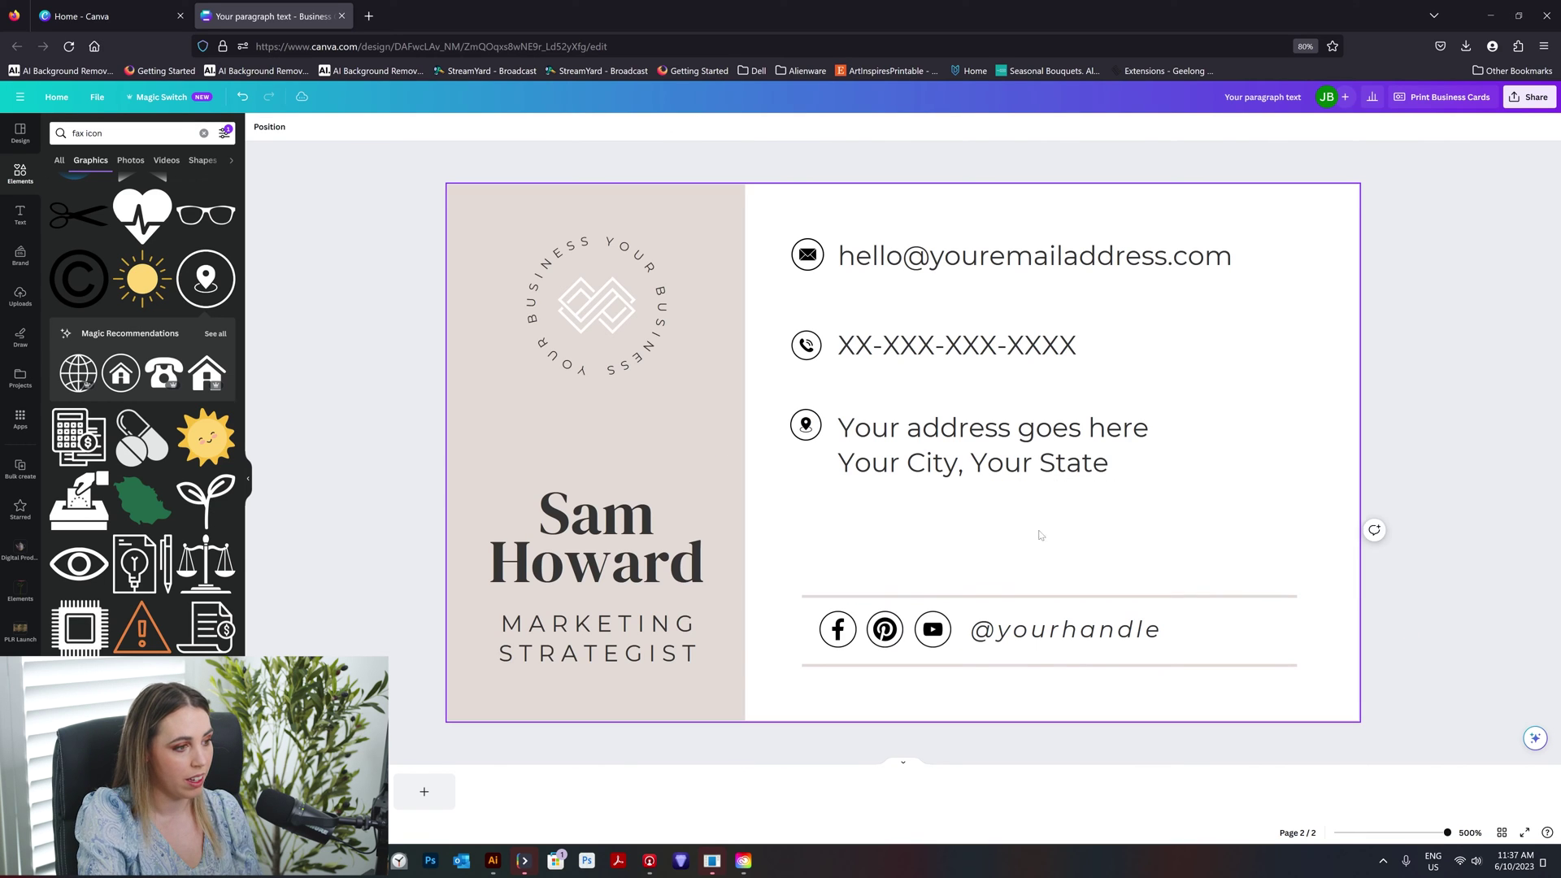
key(ctrl+z)
key(ctrl+z)
key(ctrl+z)
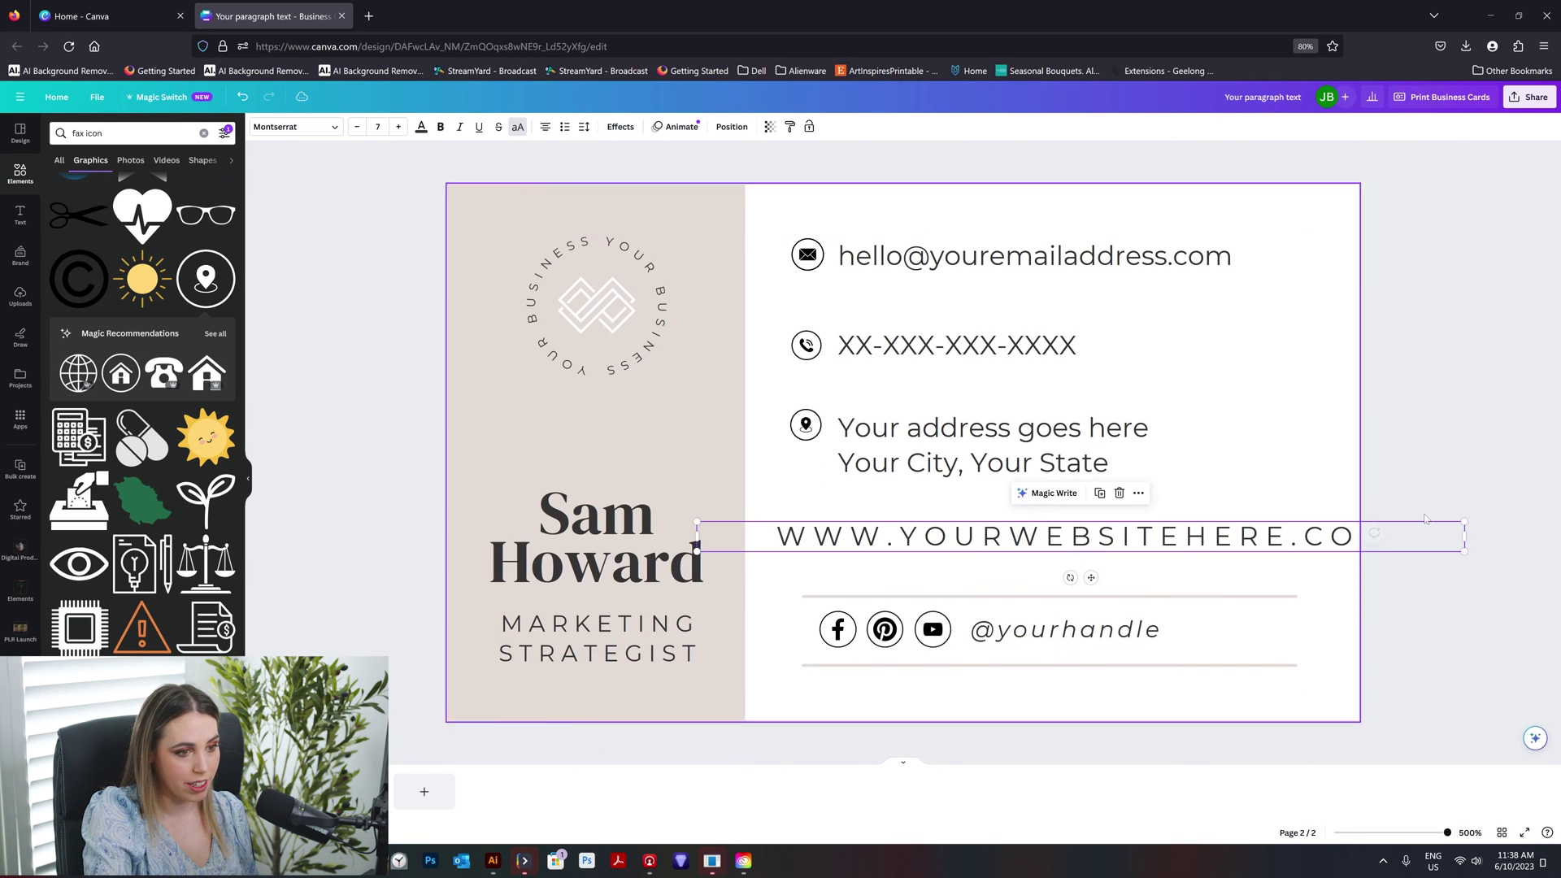
key(ctrl+z)
Step: Align the location pin with the first address line and shift the social icons and handle slightly within the divider lines
click(808, 429)
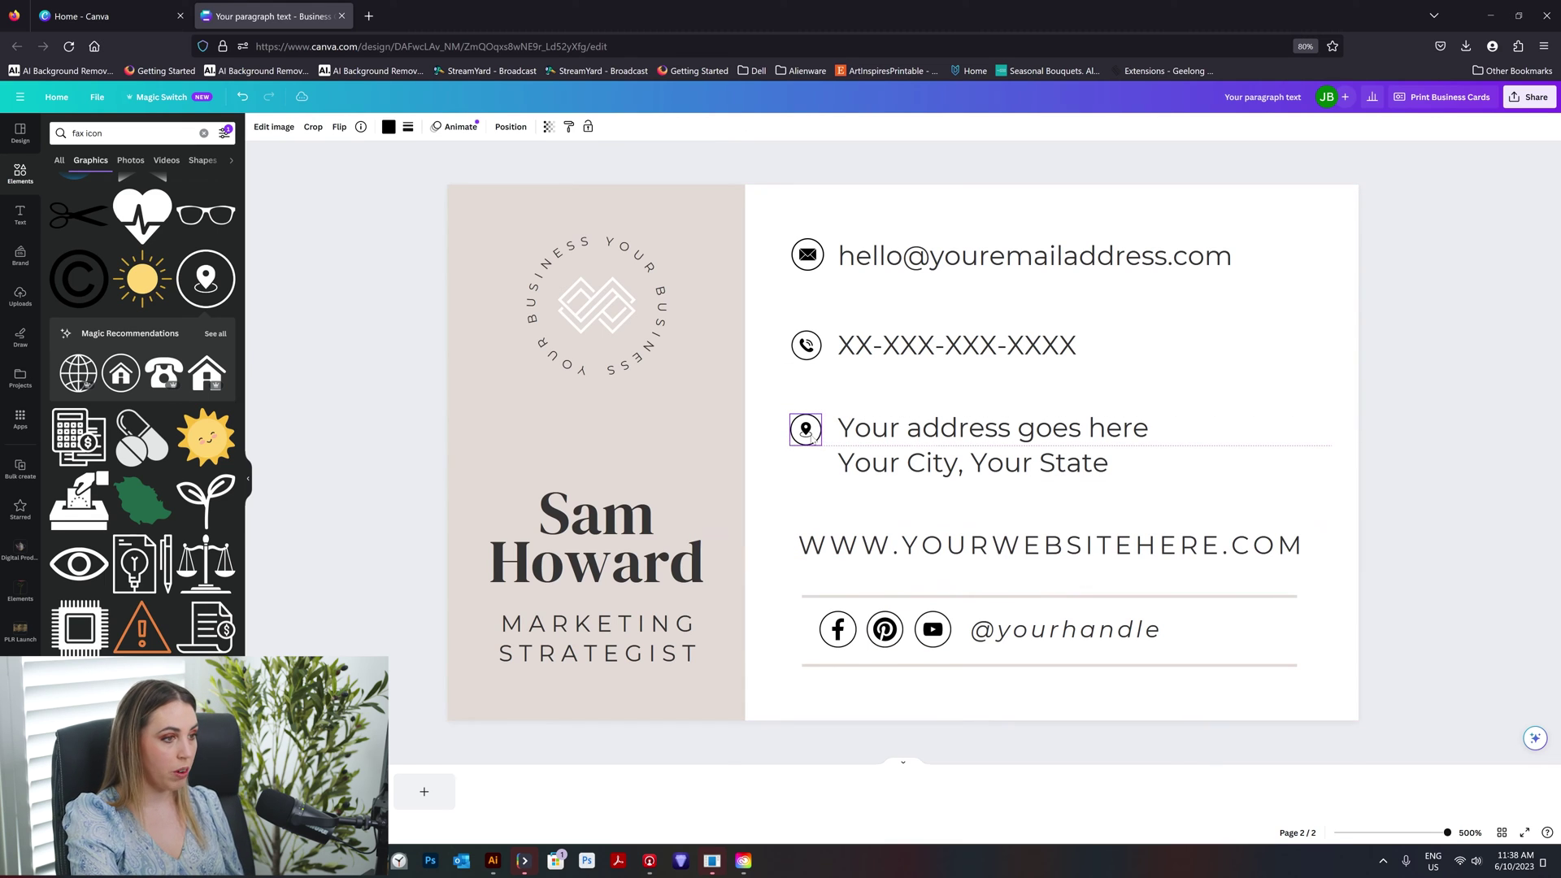
click(817, 258)
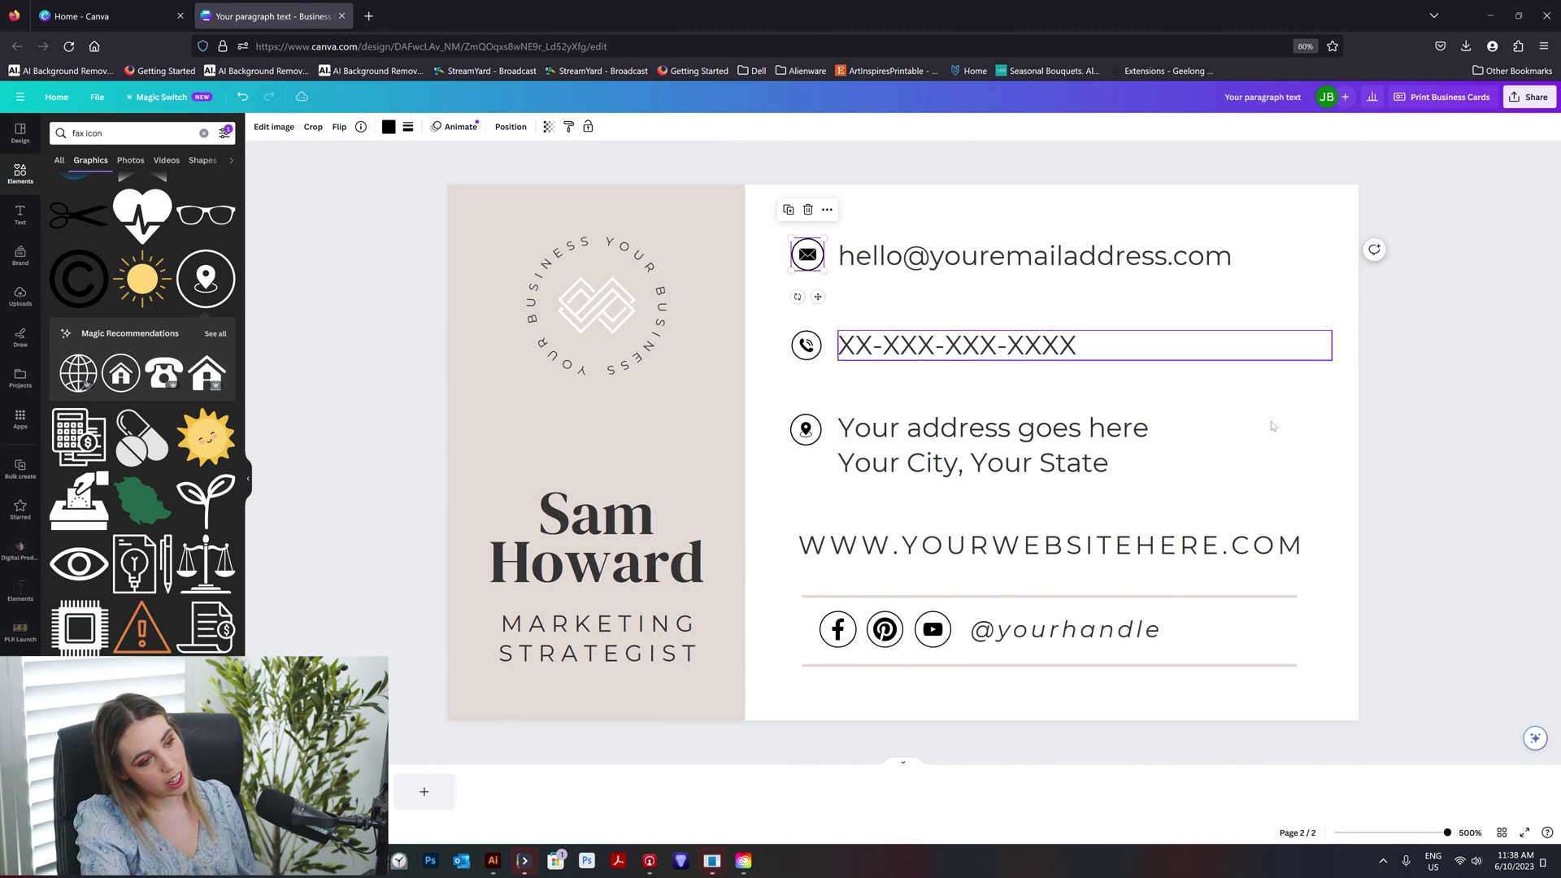
click(1387, 541)
scroll(1386, 541, down, 4)
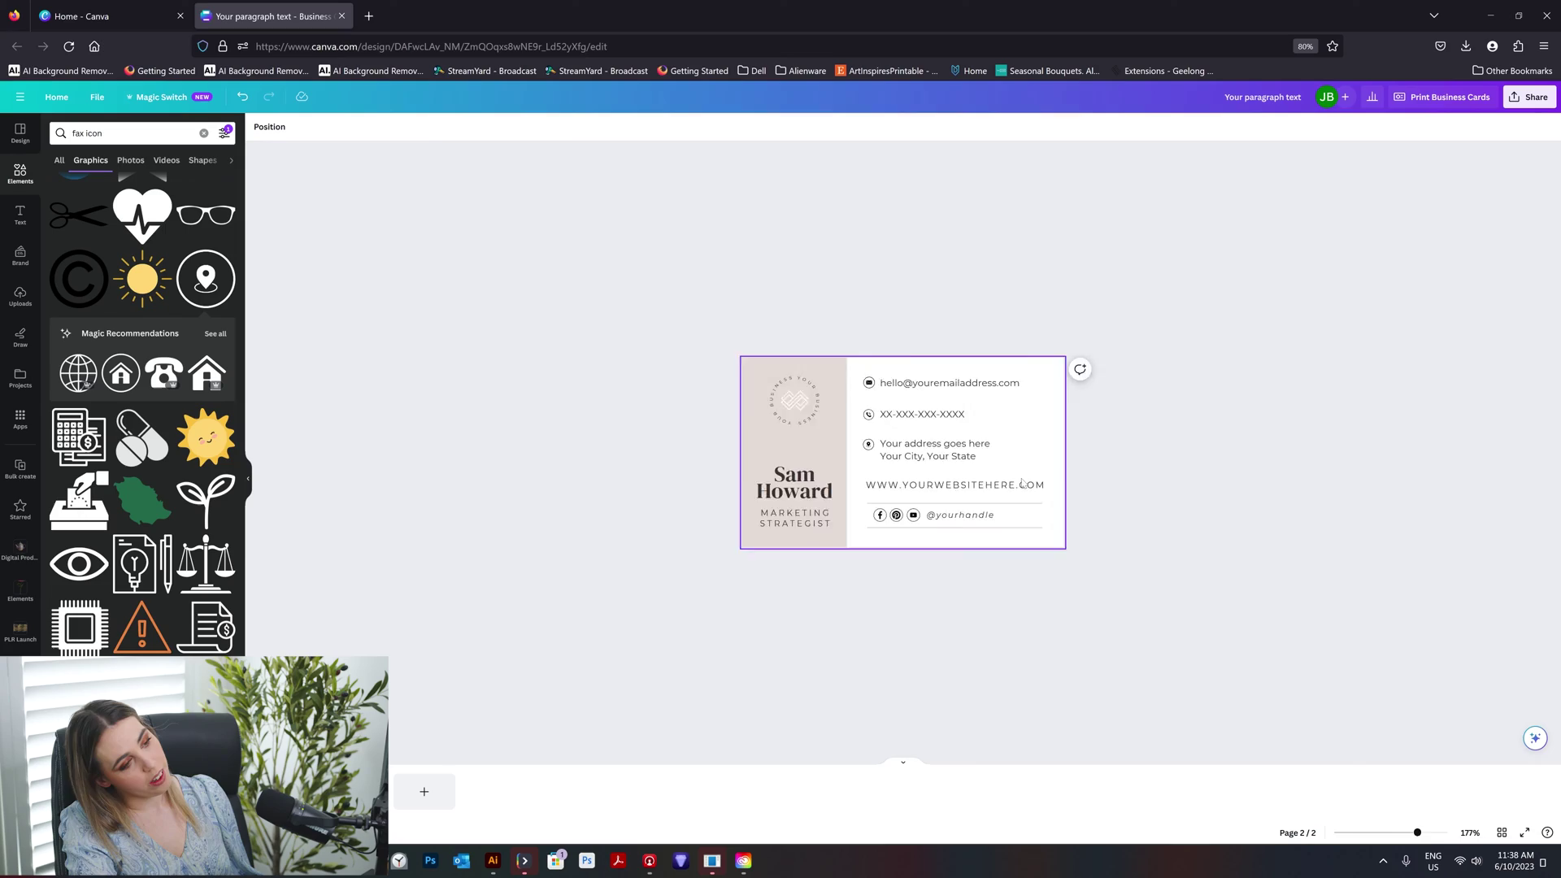
scroll(1191, 459, up, 2)
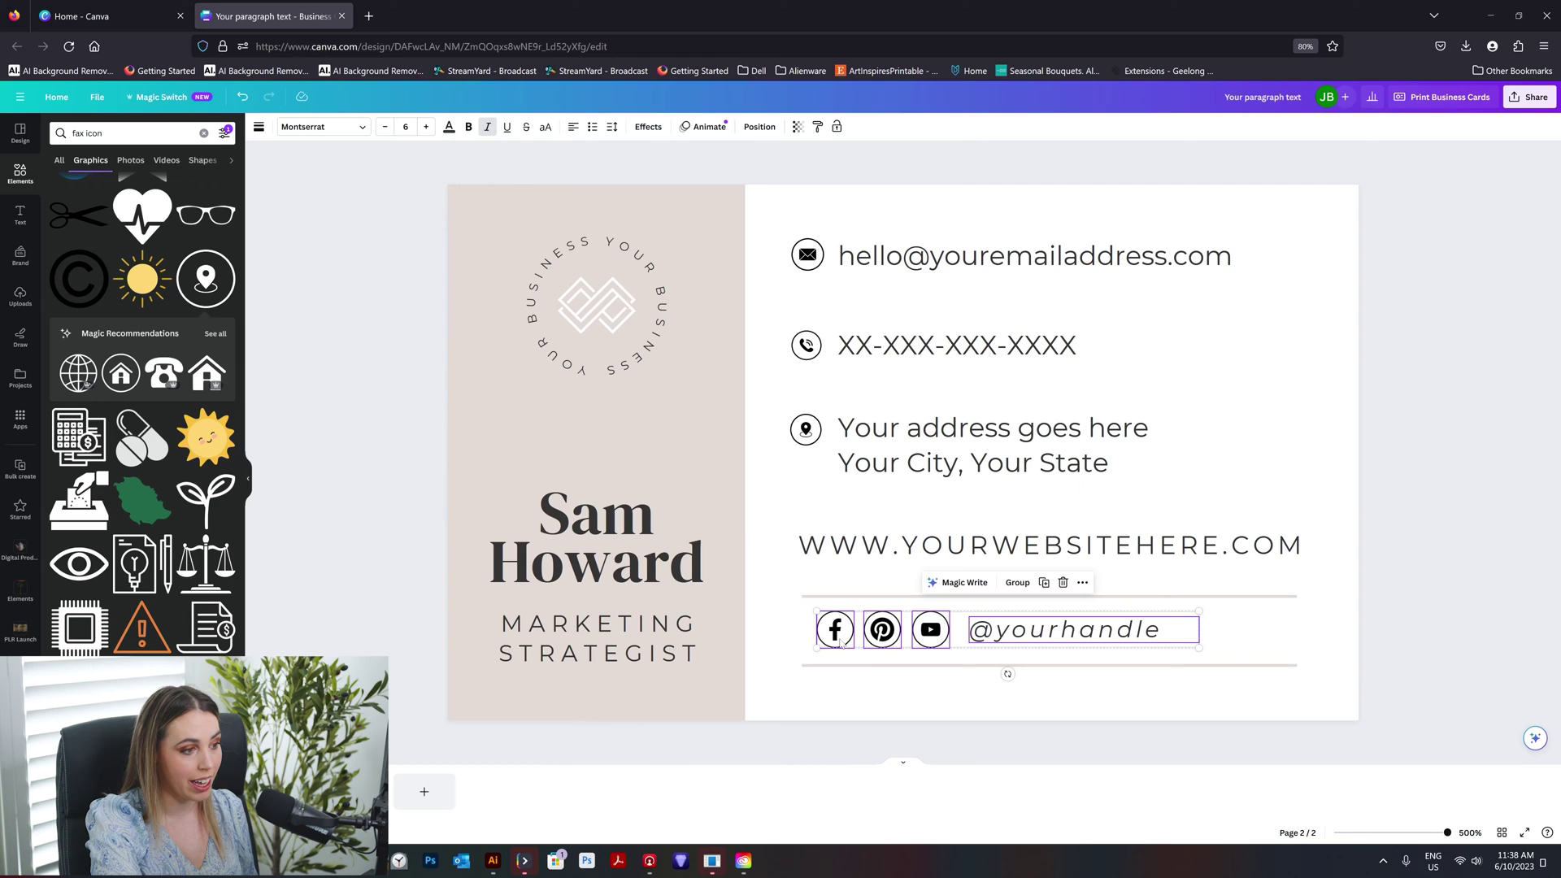
click(1023, 696)
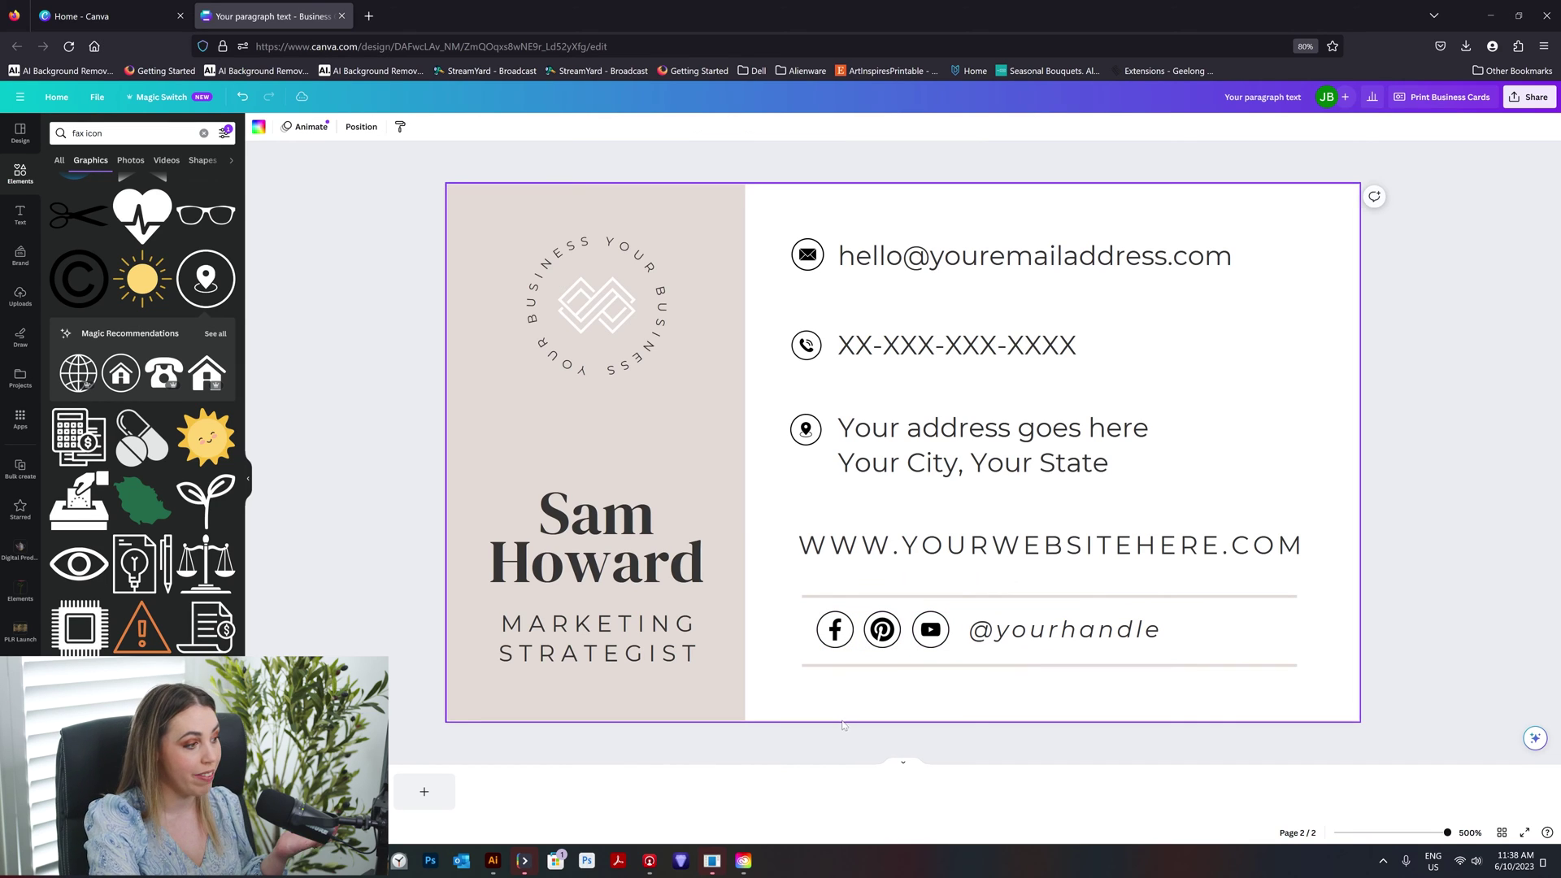
Step: Duplicate the front and back card pages and open the copied front on page 3
click(285, 791)
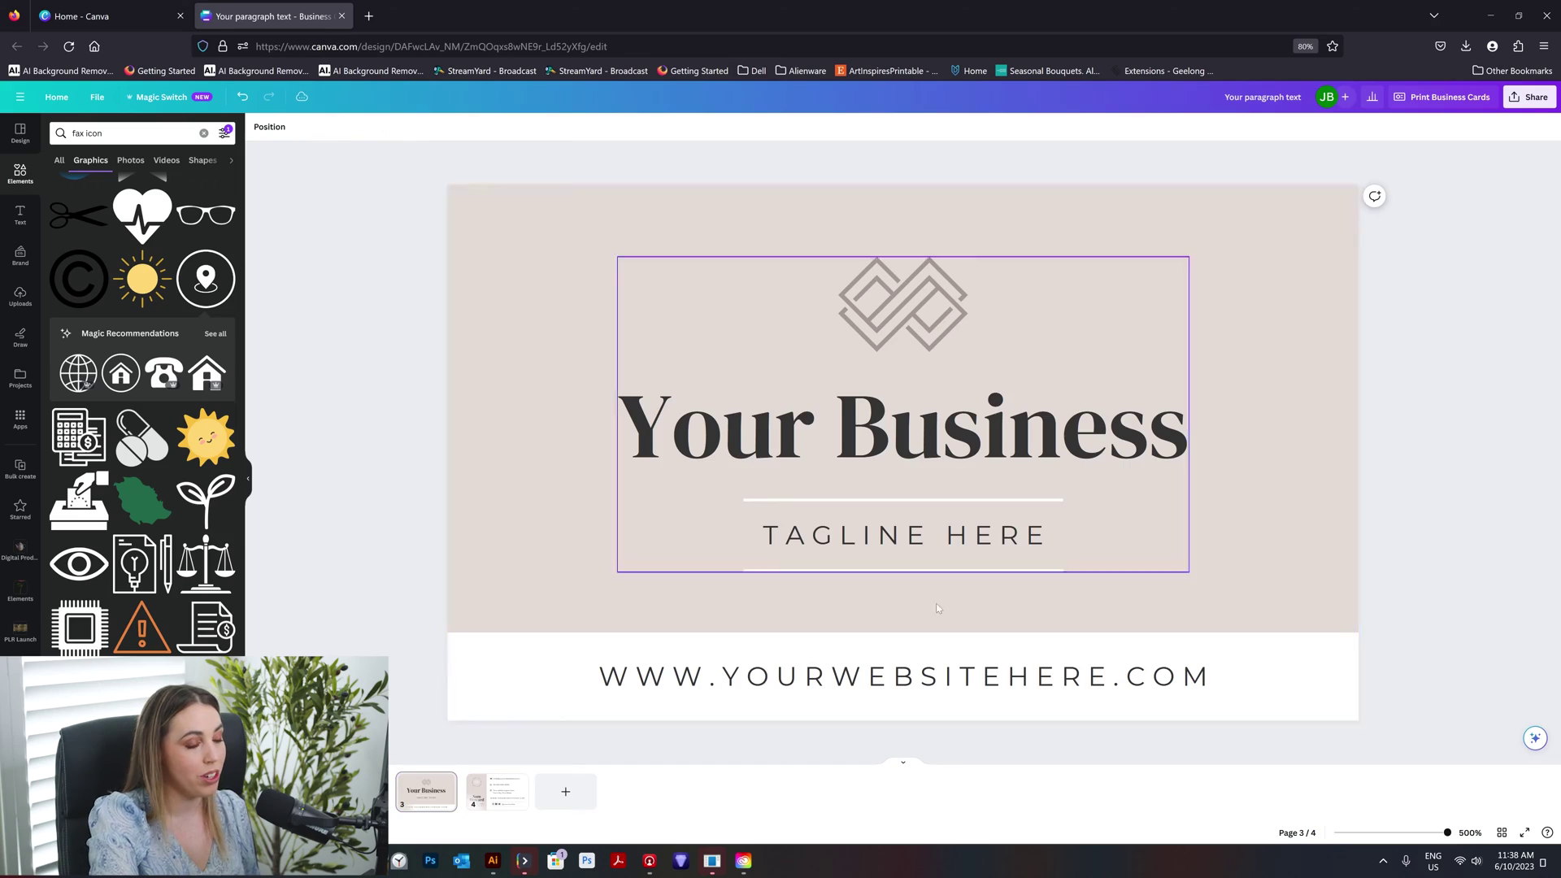
scroll(874, 382, down, 3)
click(874, 383)
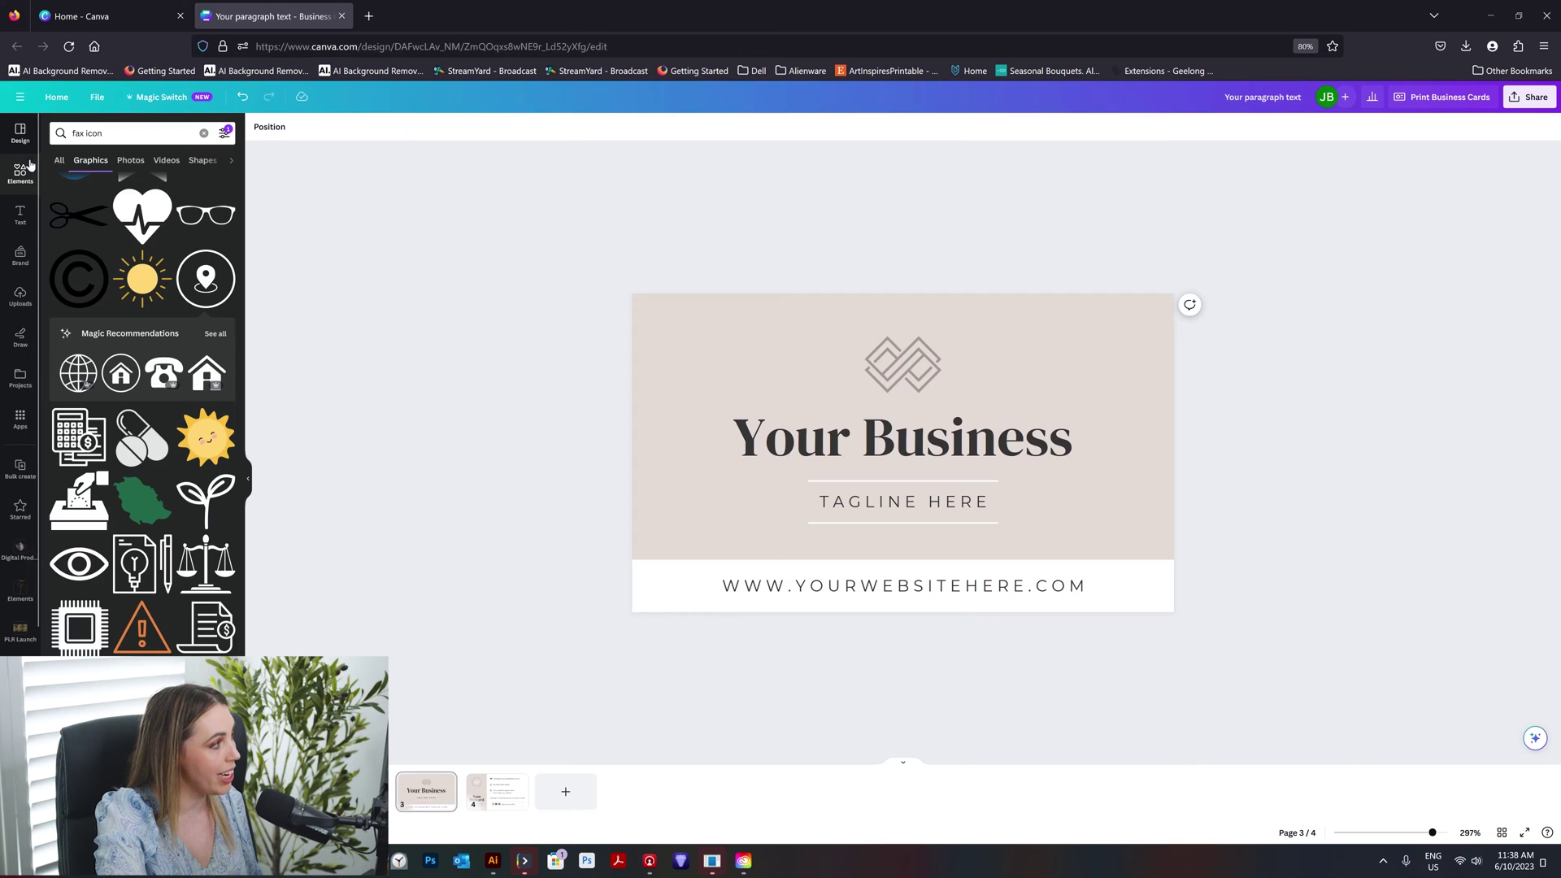
Step: Search the graphics for "watercolor background" and set the pale green watercolor wash as the page 3 front card's background
click(122, 134)
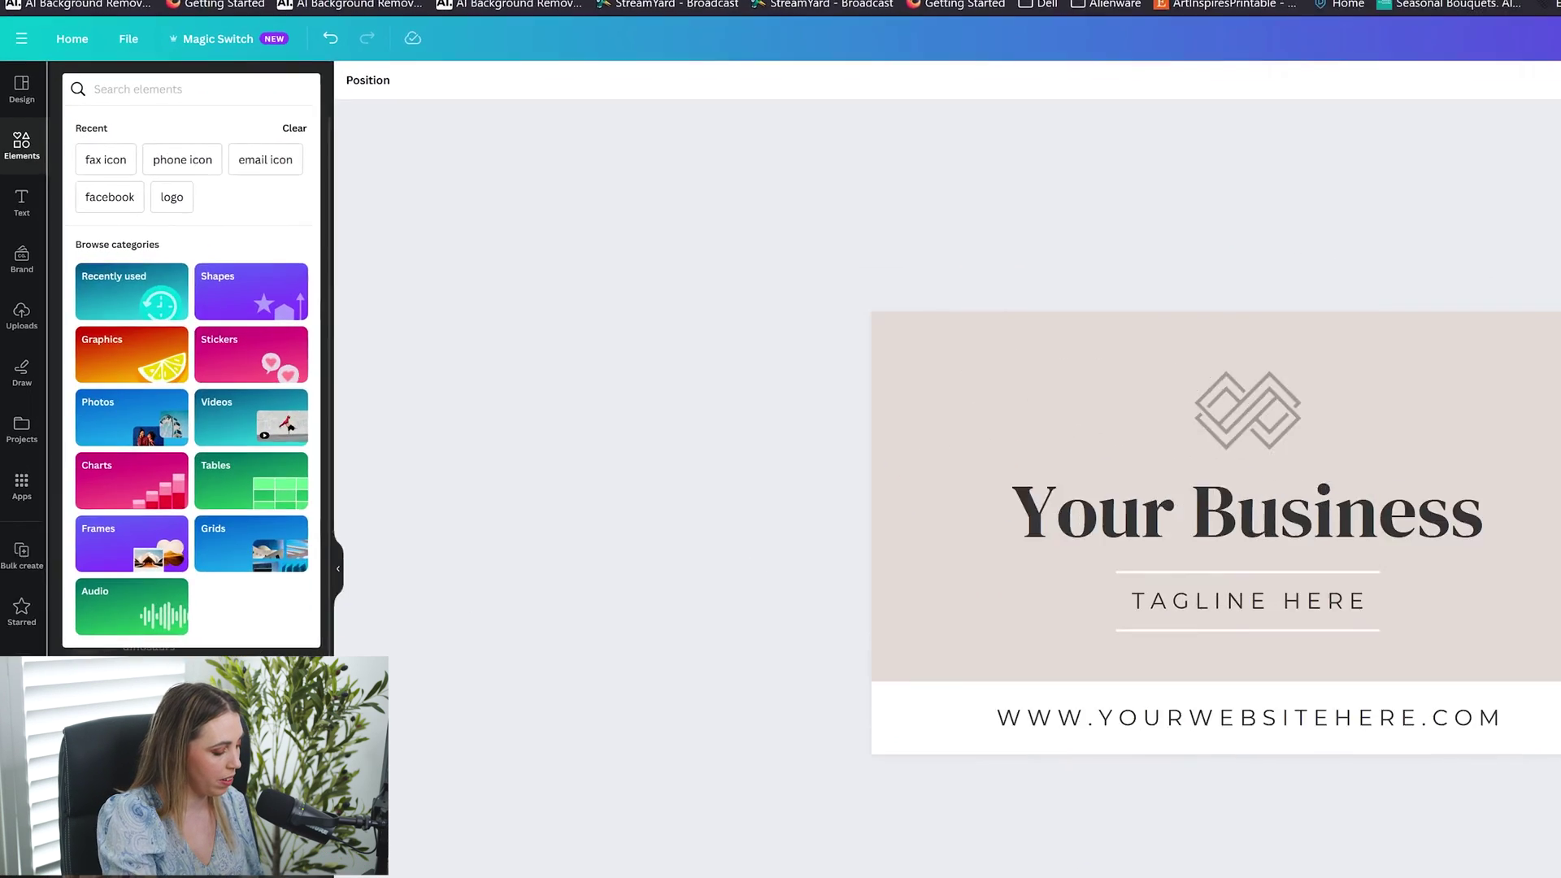
text(watercolor ba)
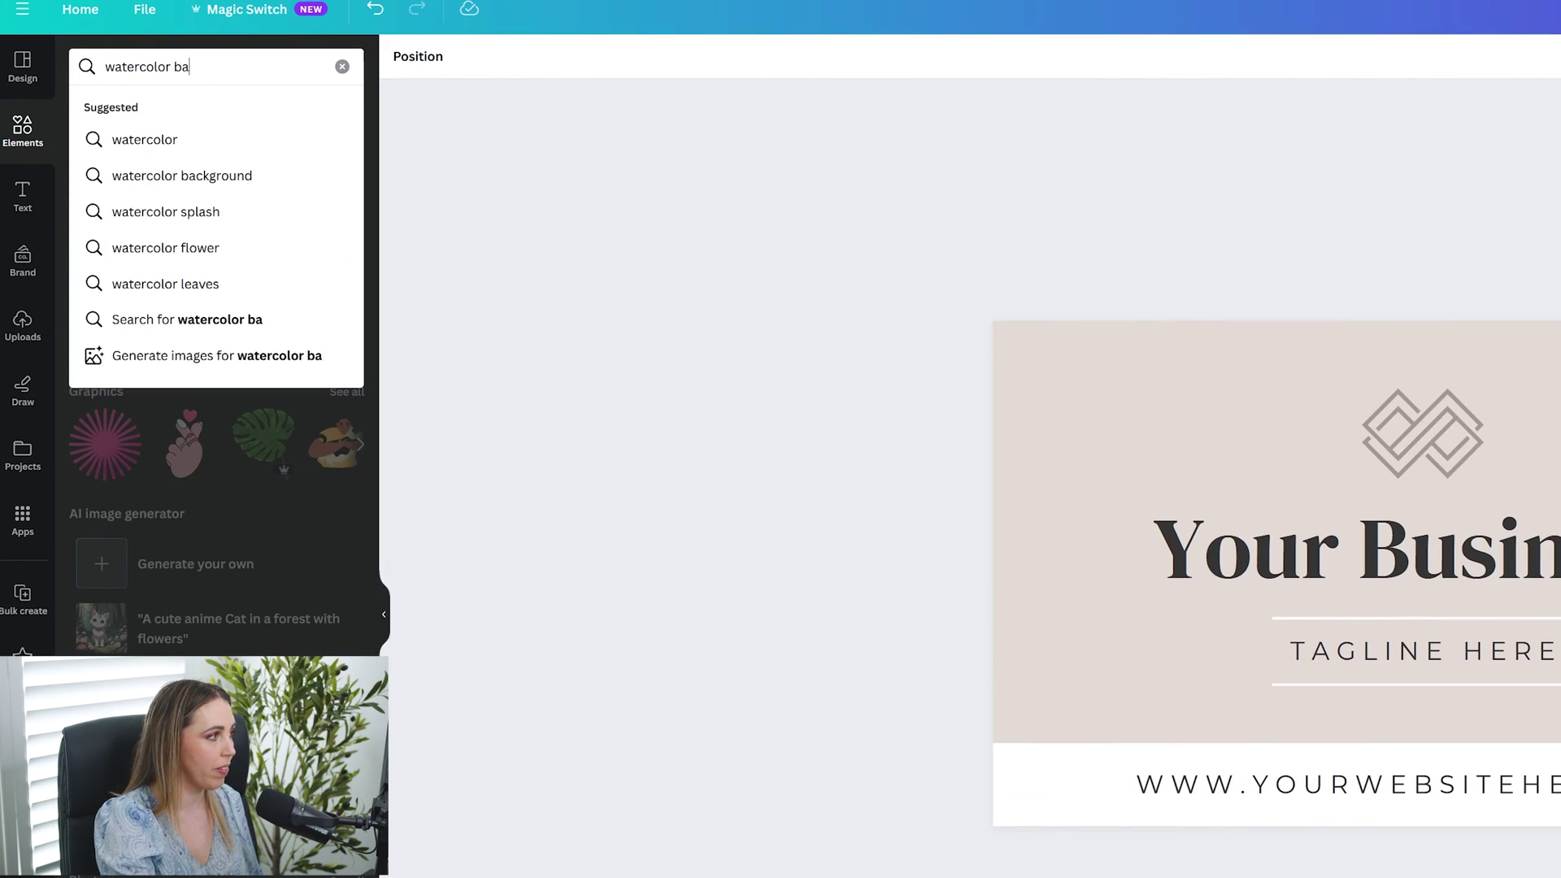
text(ckground)
key(Return)
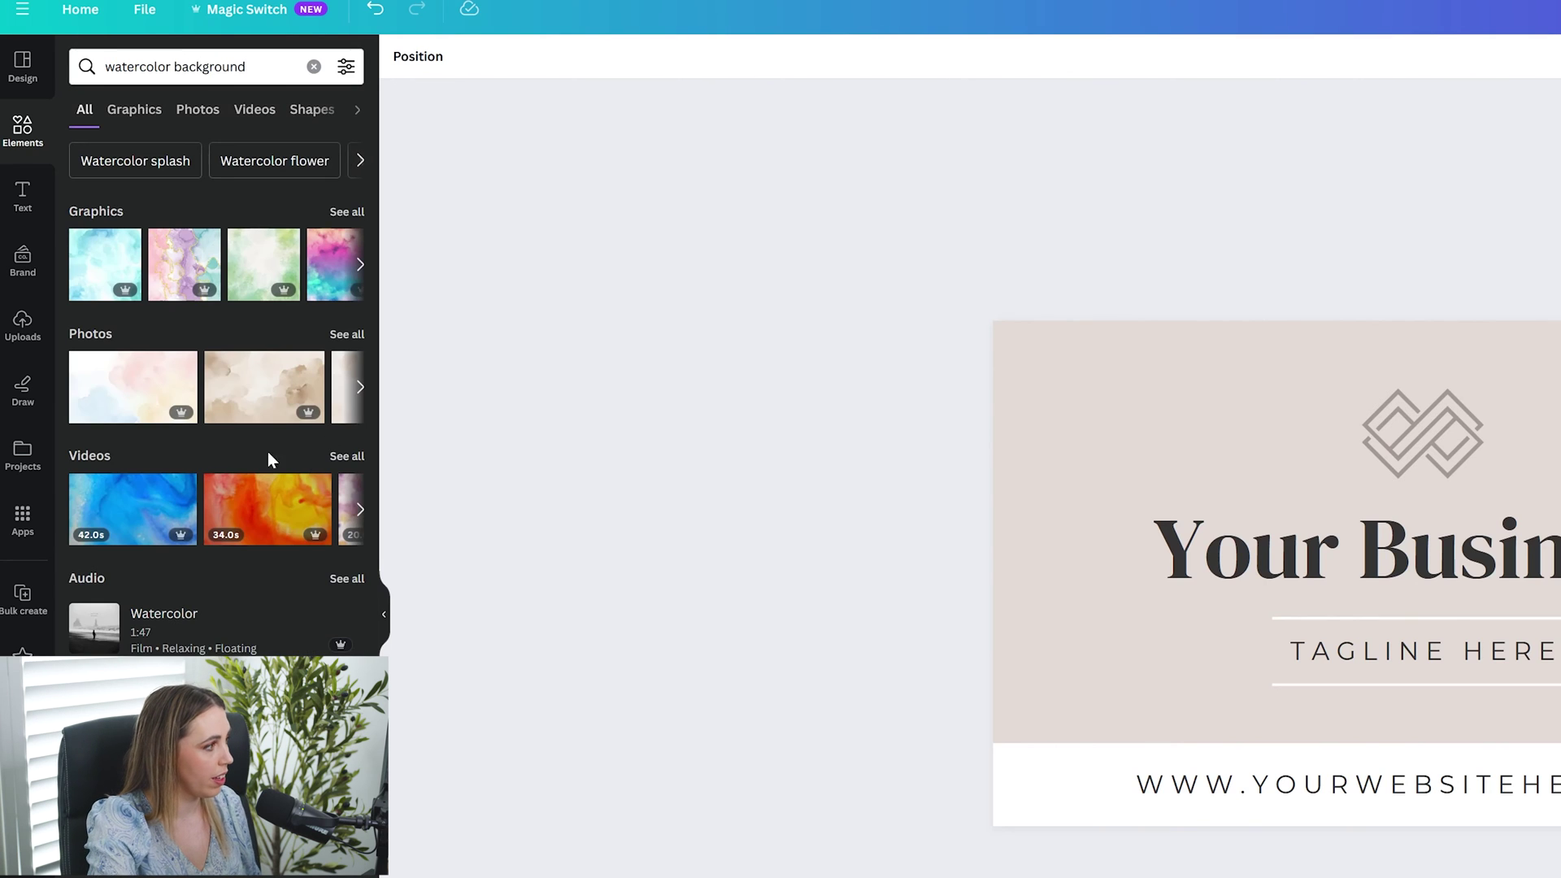
click(347, 212)
scroll(217, 504, down, 5)
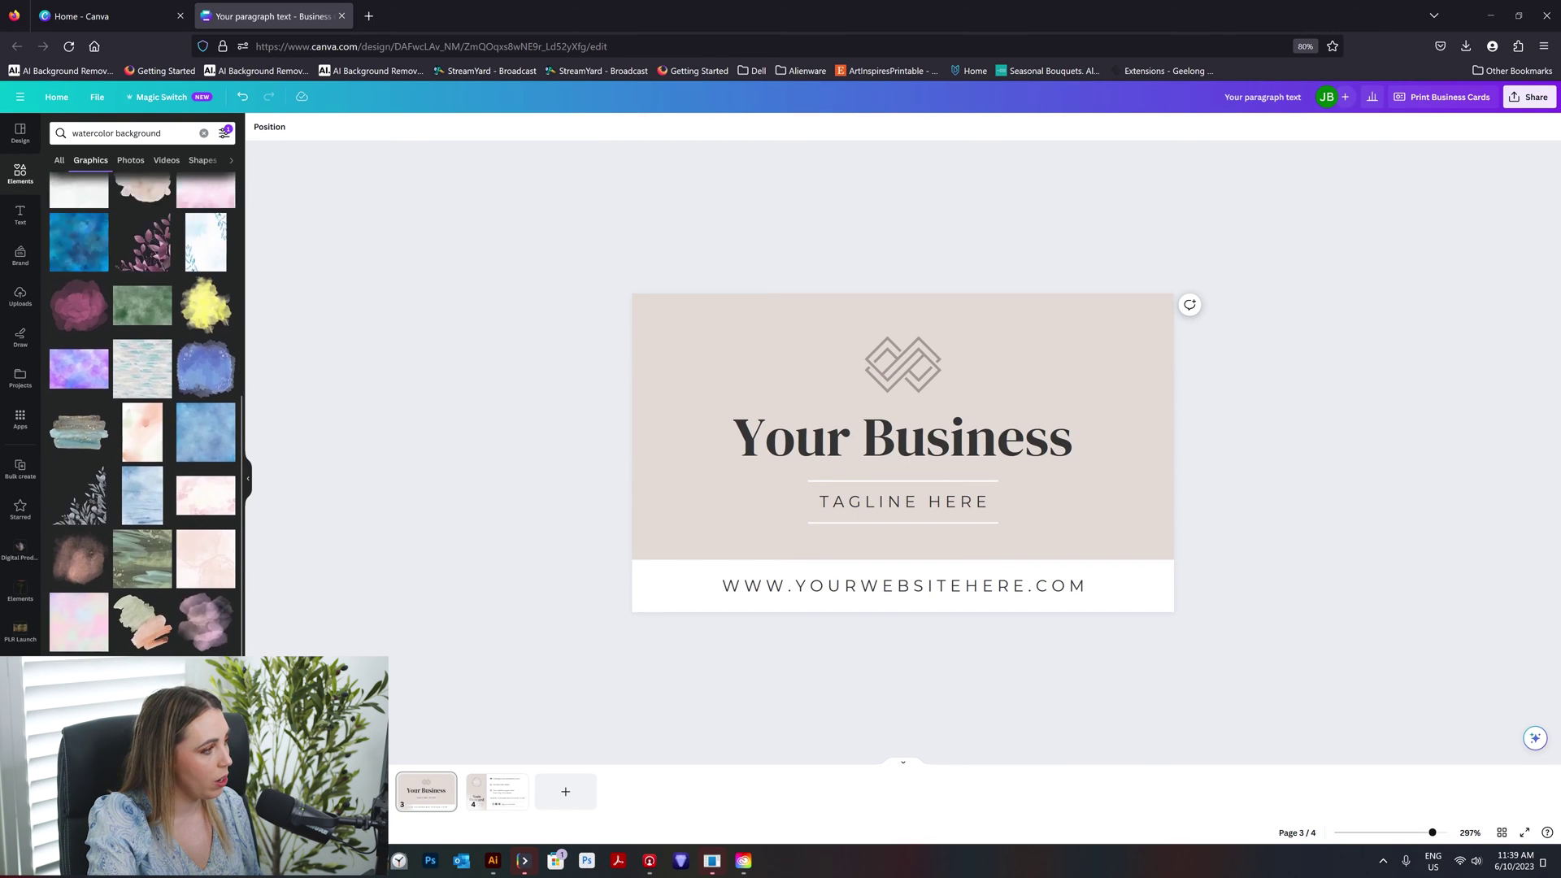
click(89, 291)
right_click(997, 363)
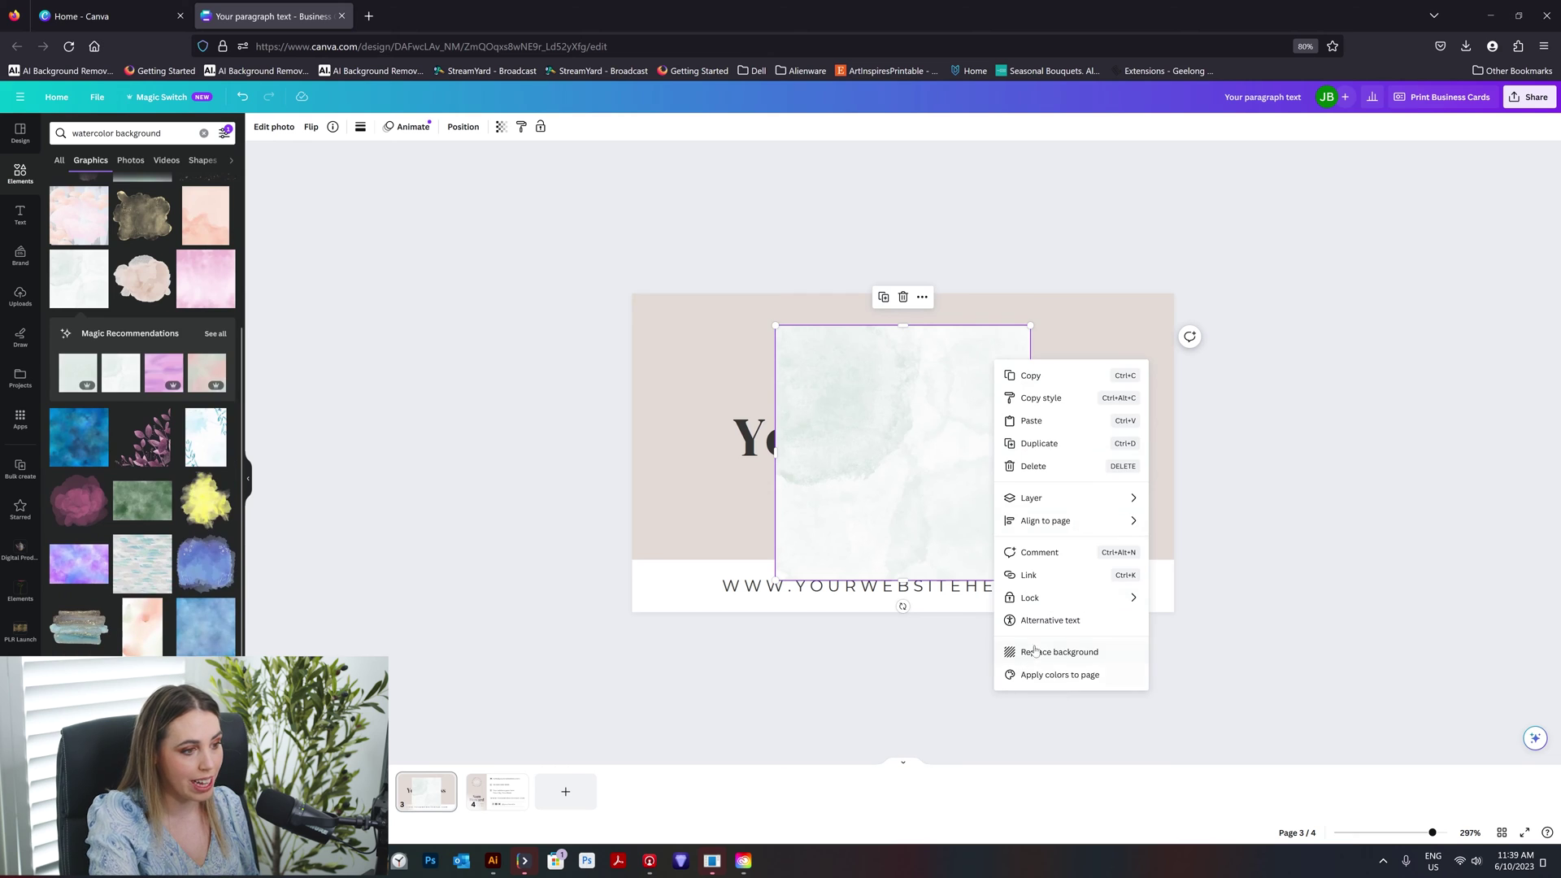
click(1049, 650)
Step: Delete the geometric logo mark above the business name on the front card
click(886, 378)
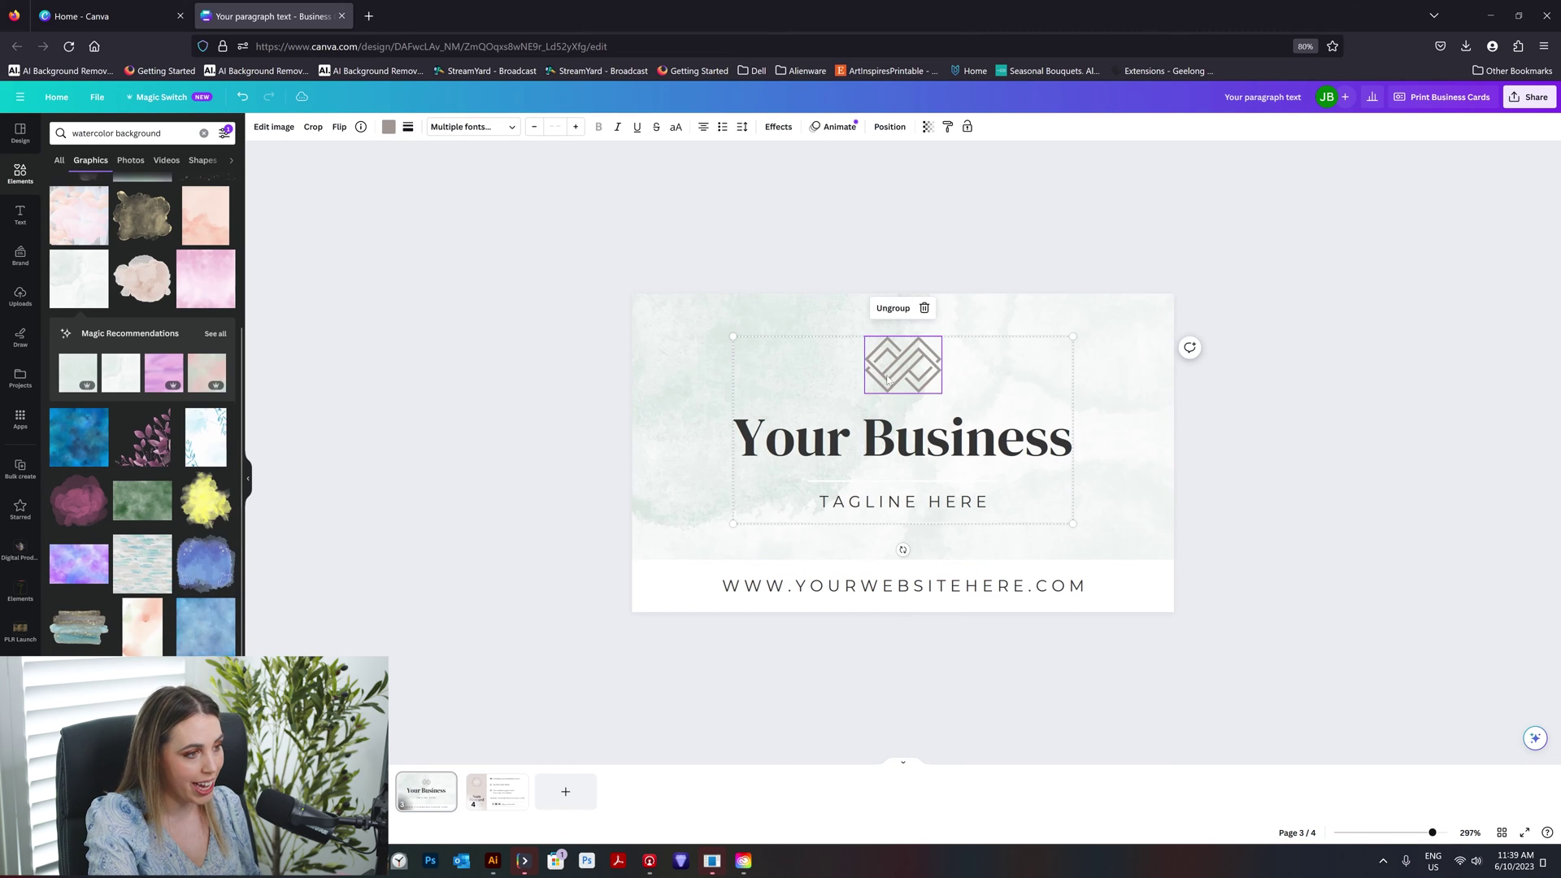
key(Delete)
click(945, 377)
Step: Search the graphics for "watercolor leaves" and add the broad-leaved green and brown branch to the front card
double_click(93, 132)
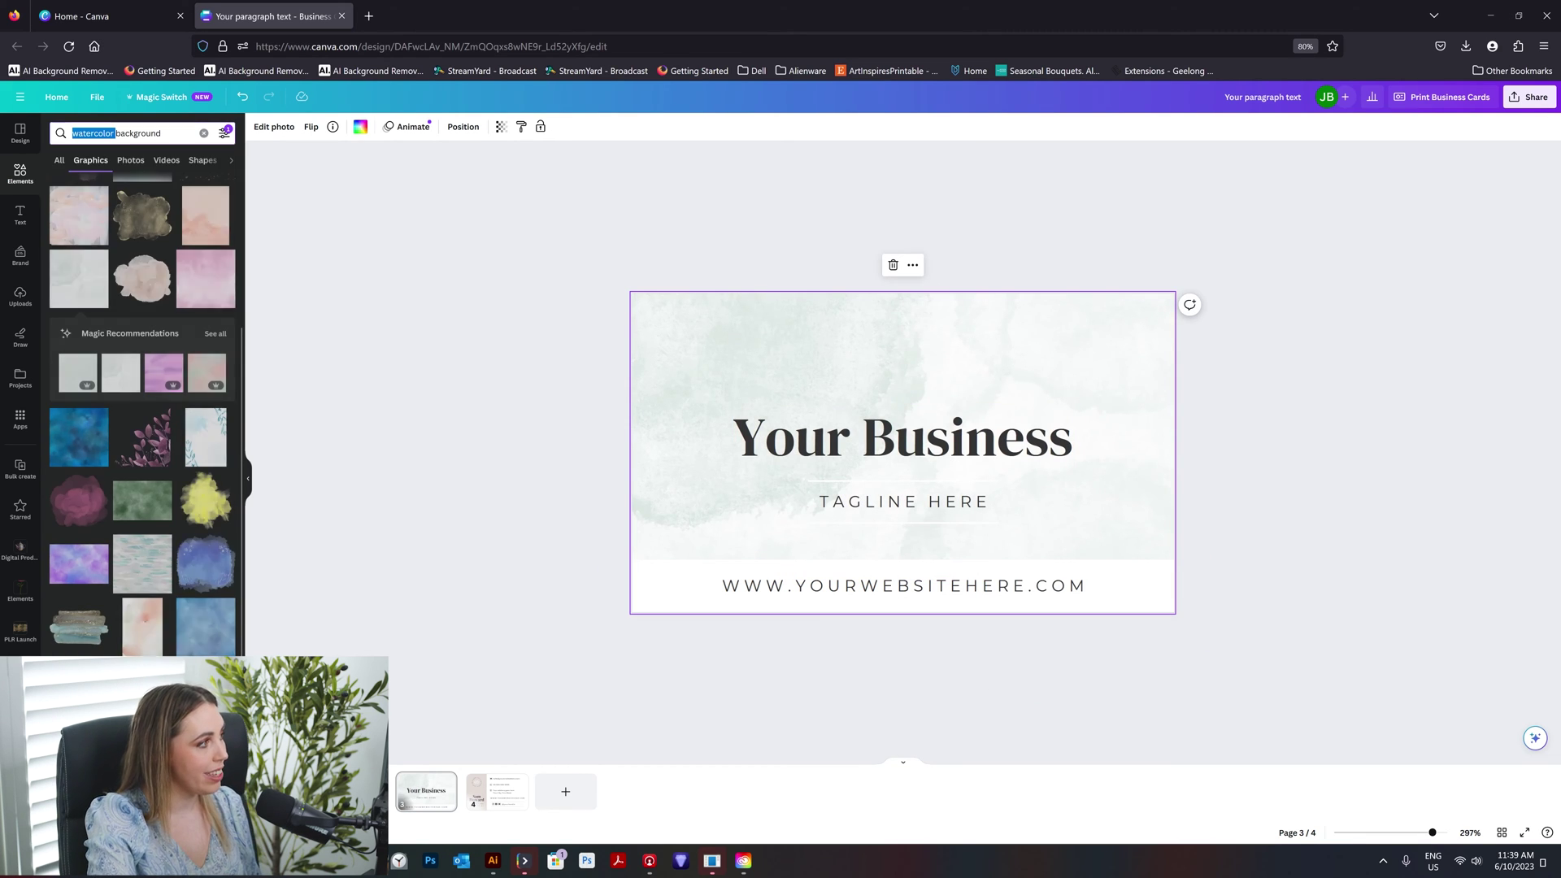
text(leaves)
key(Return)
click(101, 294)
scroll(142, 366, down, 2)
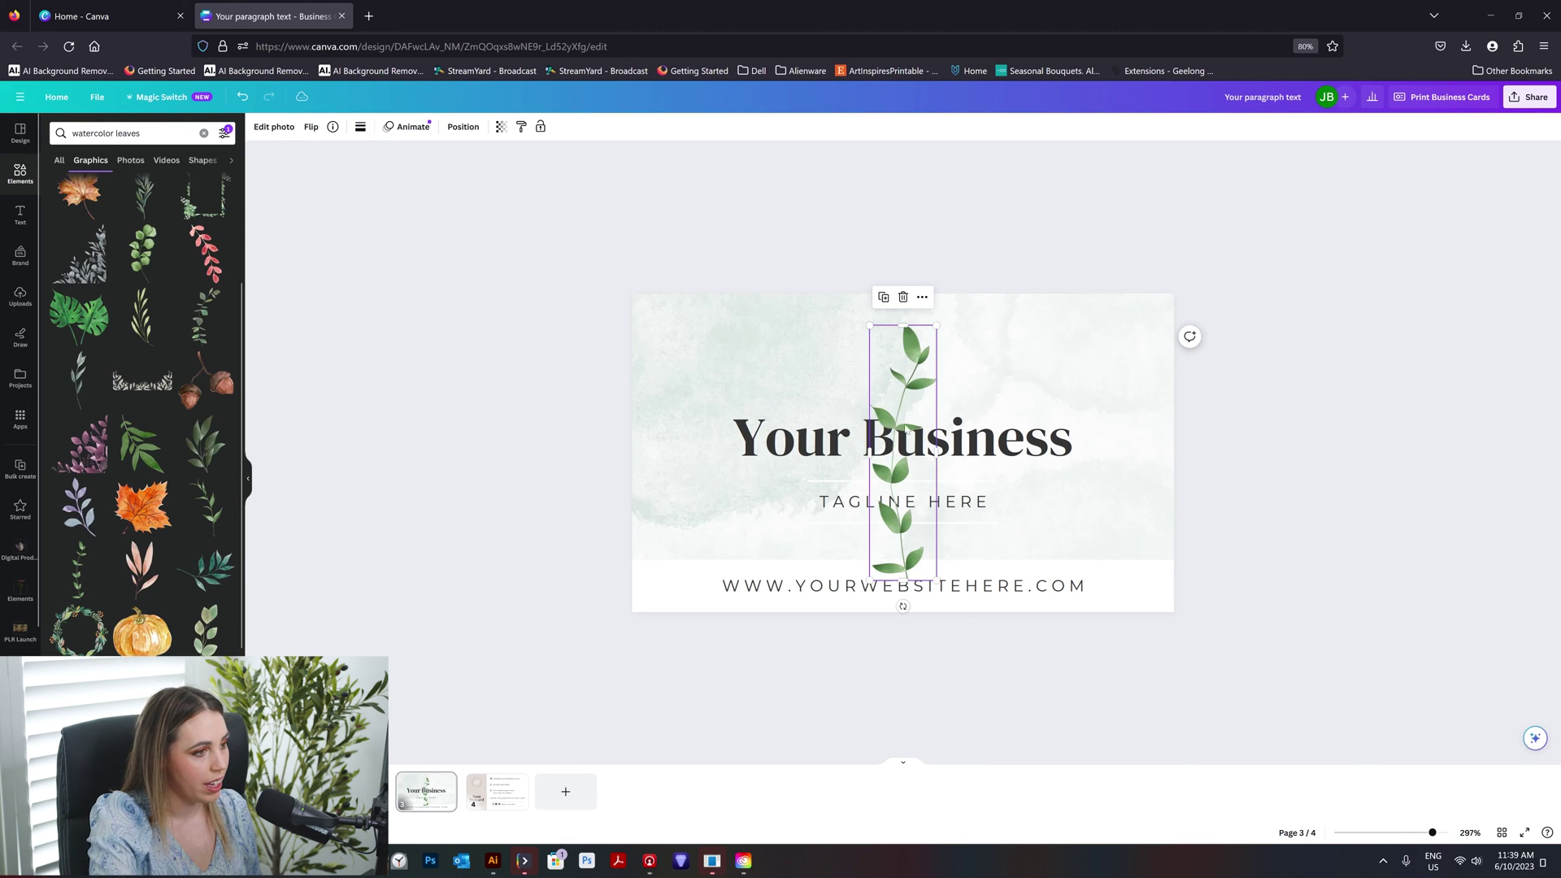
key(Delete)
scroll(142, 406, down, 2)
click(206, 486)
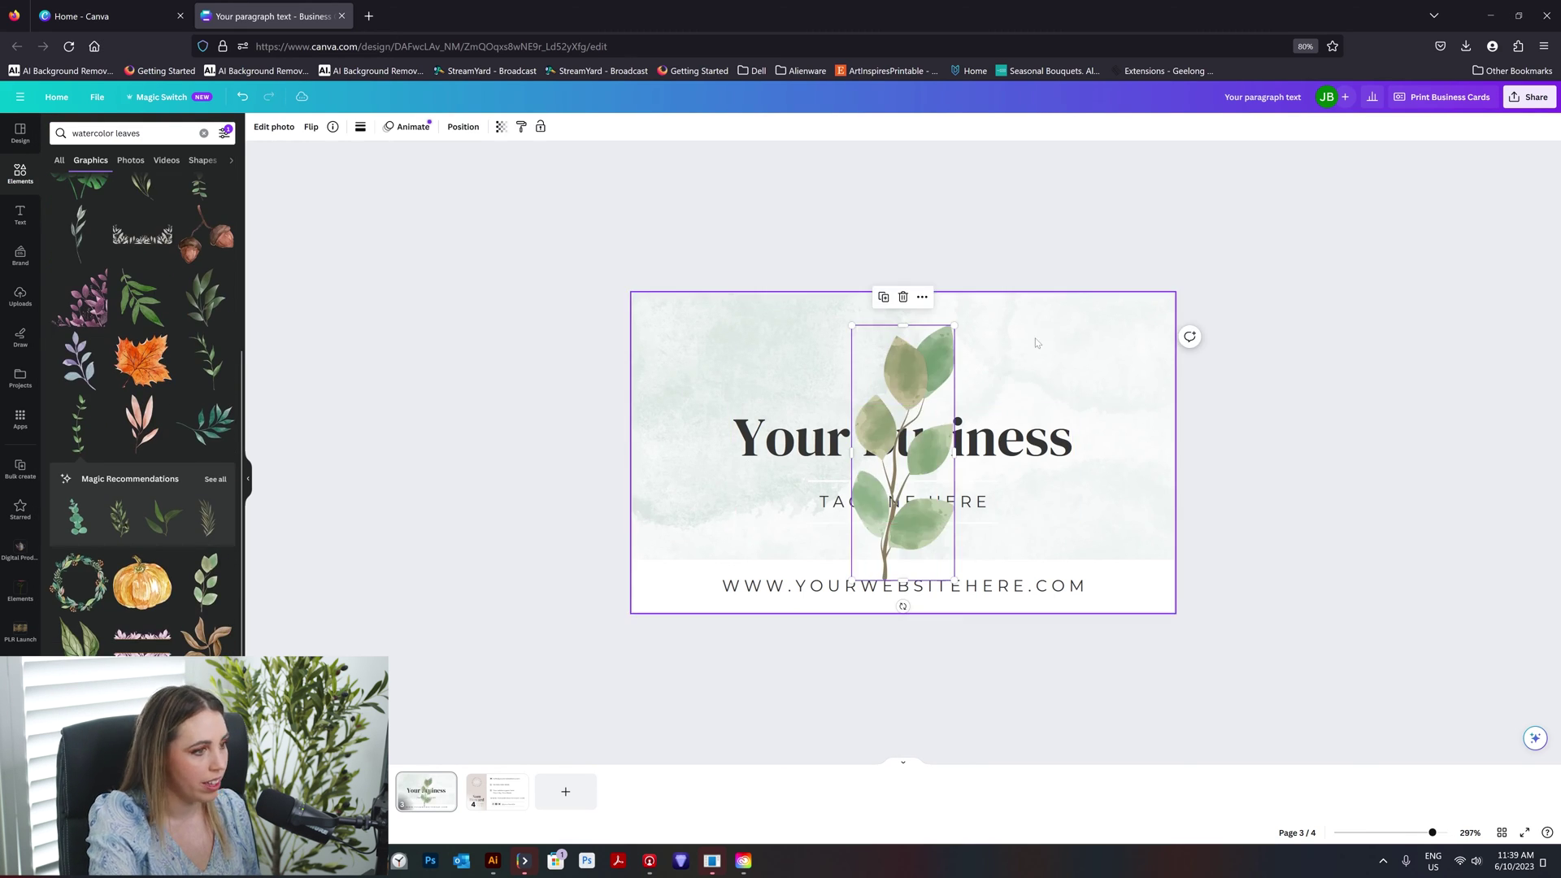
Step: Show all recommended matching foliage, then shrink and tilt the broad-leaved branch into the card's lower-left corner above the white band
shift+click(897, 433)
click(214, 543)
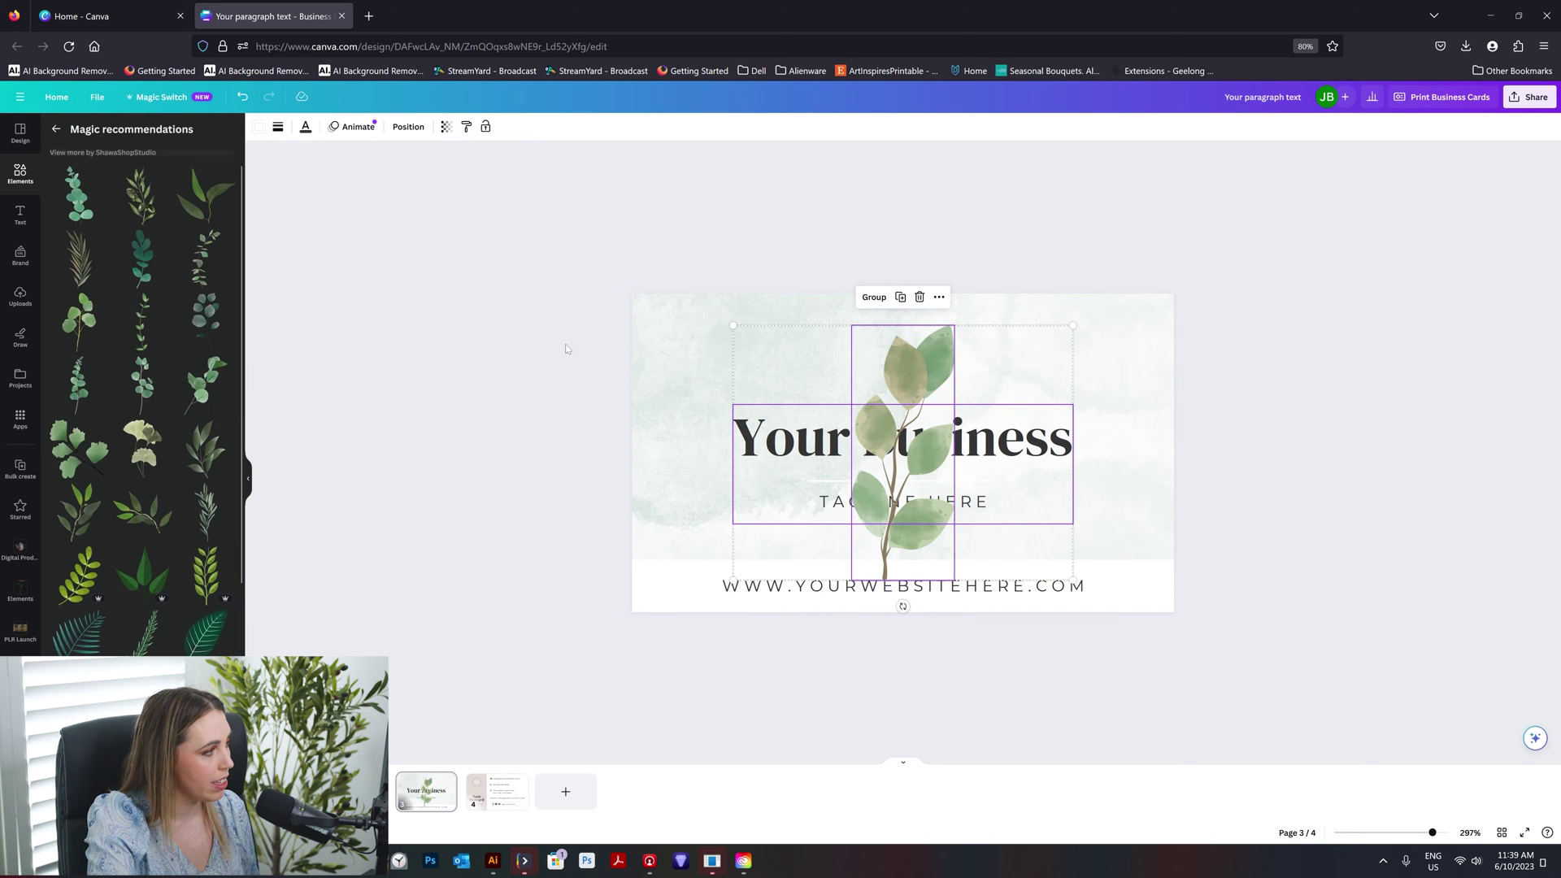
click(876, 484)
drag(876, 484, 676, 484)
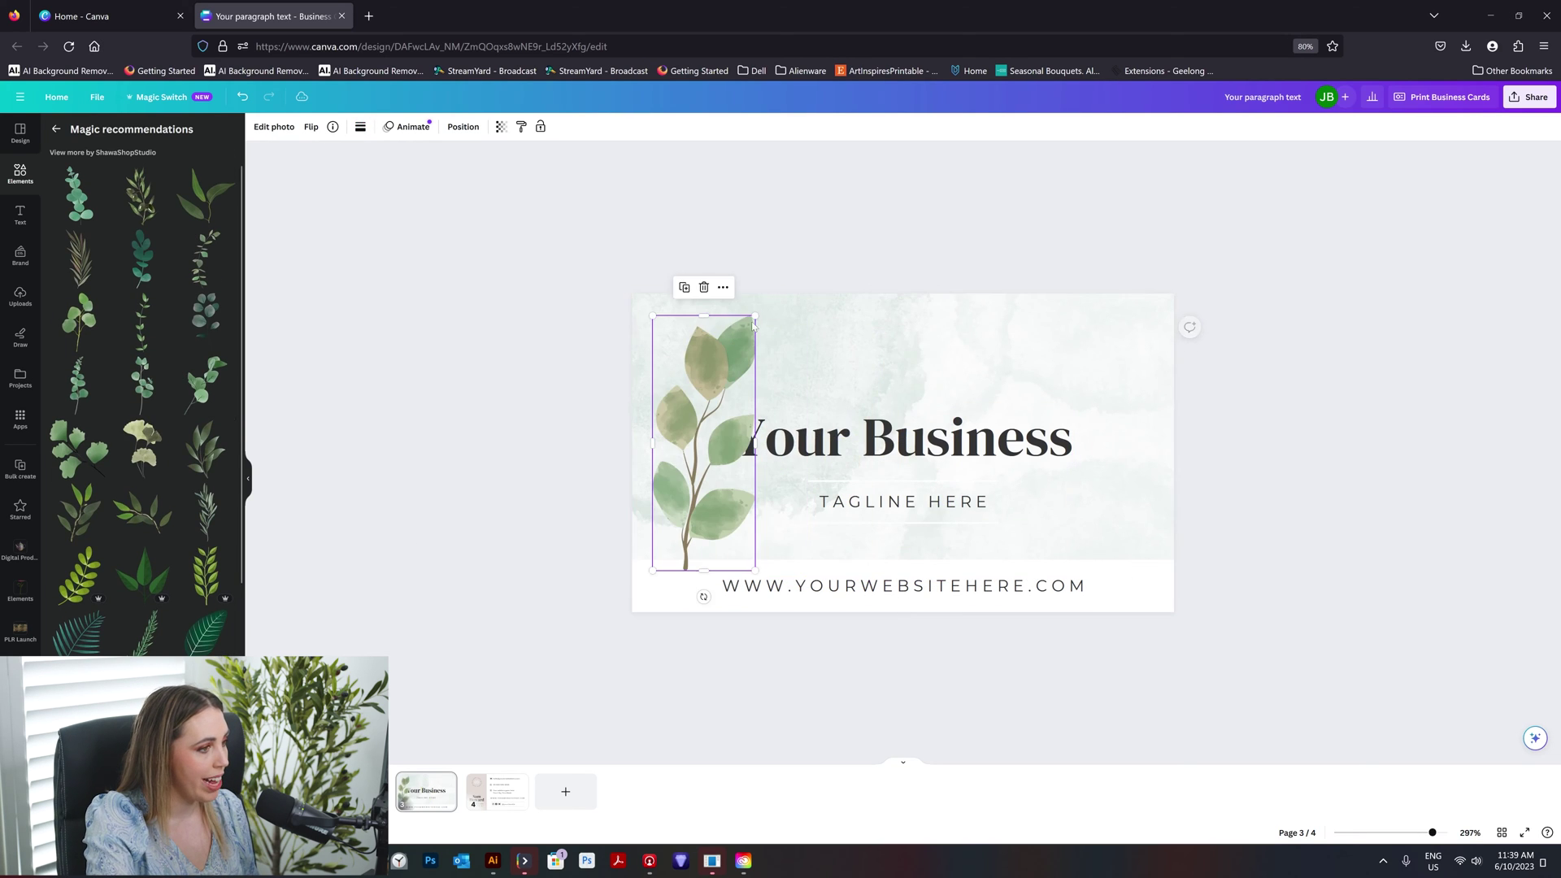
drag(753, 316, 659, 463)
drag(672, 596, 569, 602)
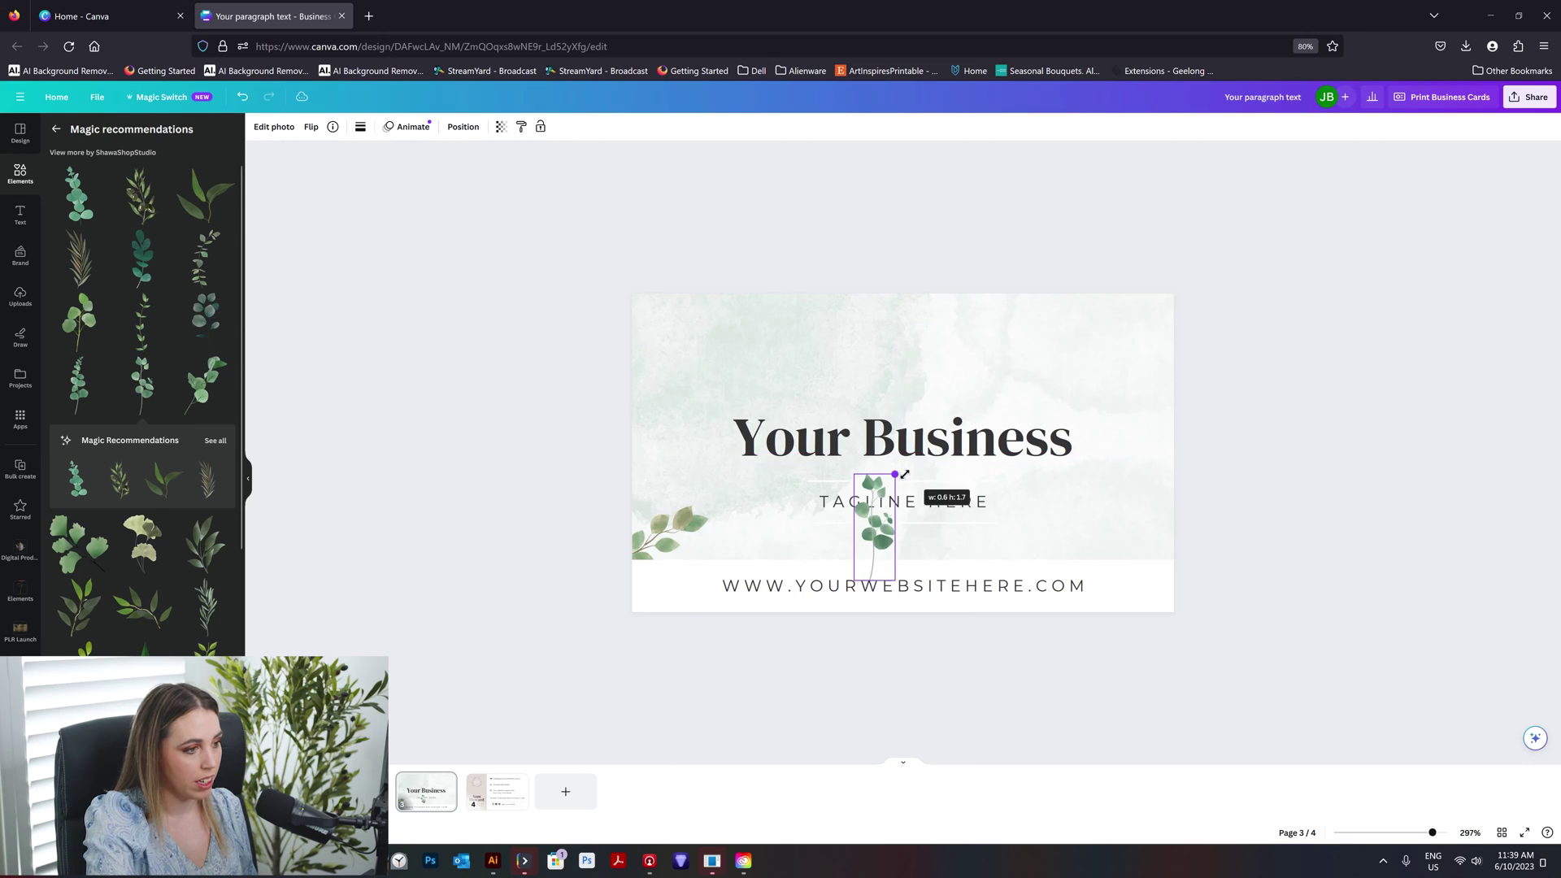
Step: Add small eucalyptus sprigs around the corner branch and up the card's left edge, scaled down and rotated so their stems run off the card
drag(872, 606, 716, 569)
drag(867, 526, 644, 496)
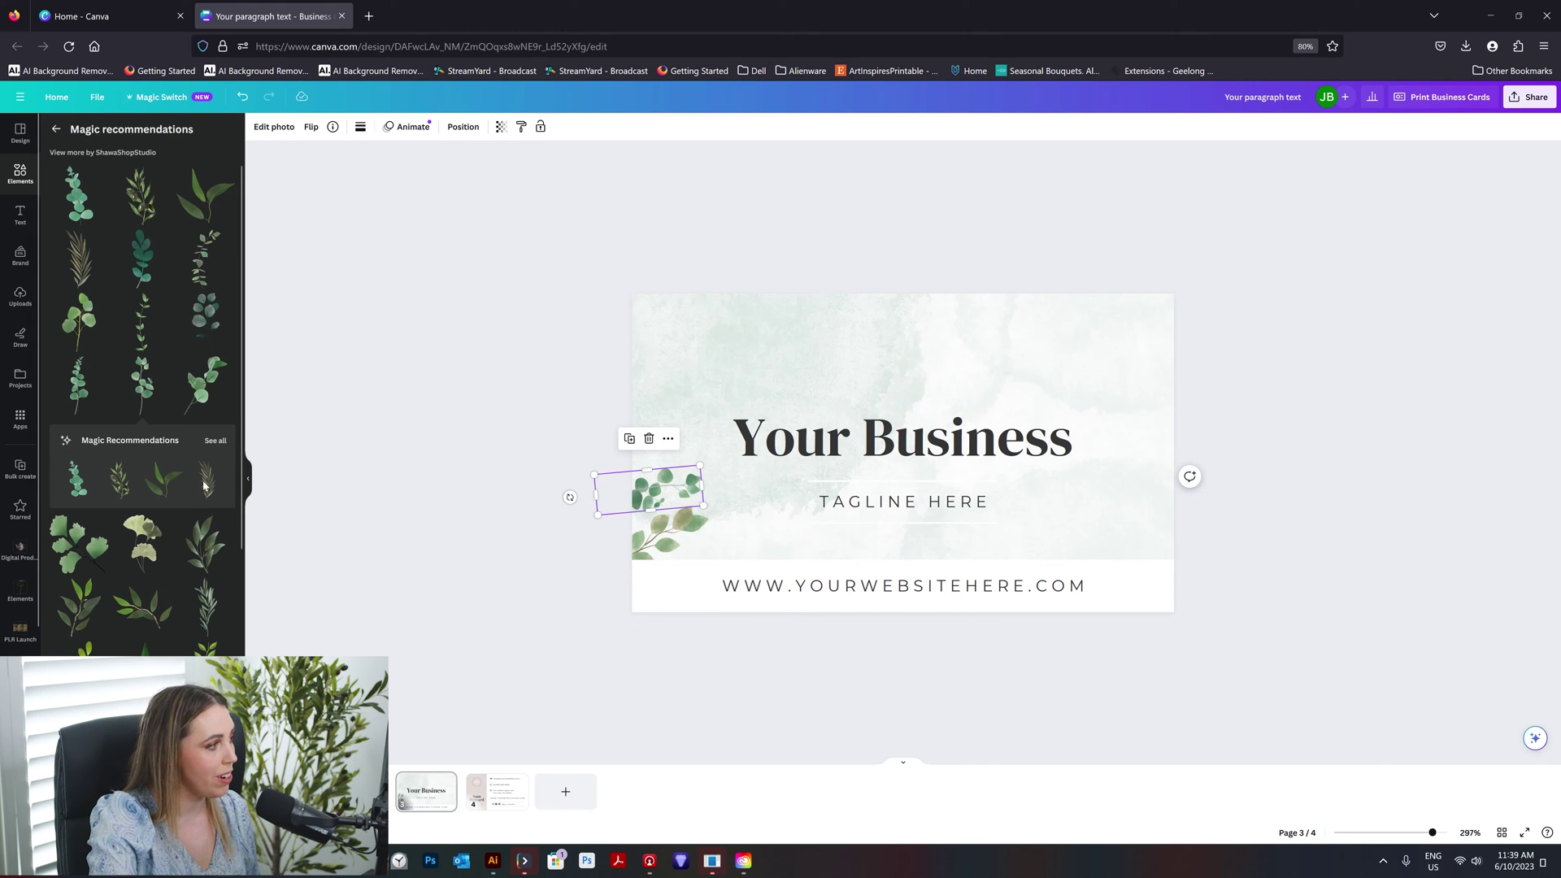
click(79, 386)
drag(945, 324, 897, 456)
drag(880, 520, 709, 579)
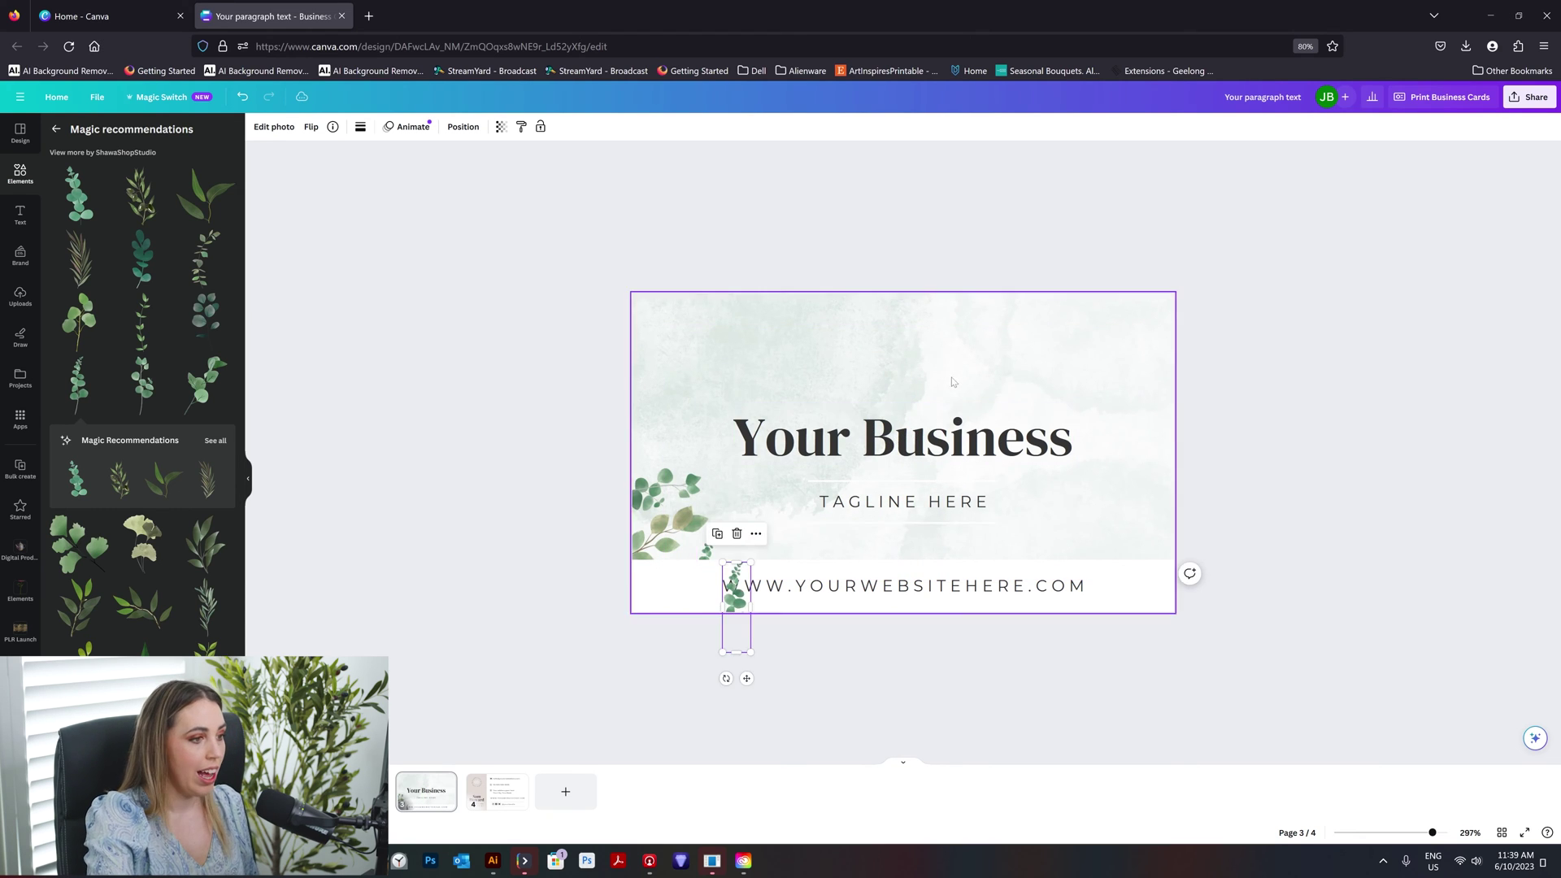
drag(709, 579, 650, 444)
drag(640, 518, 484, 461)
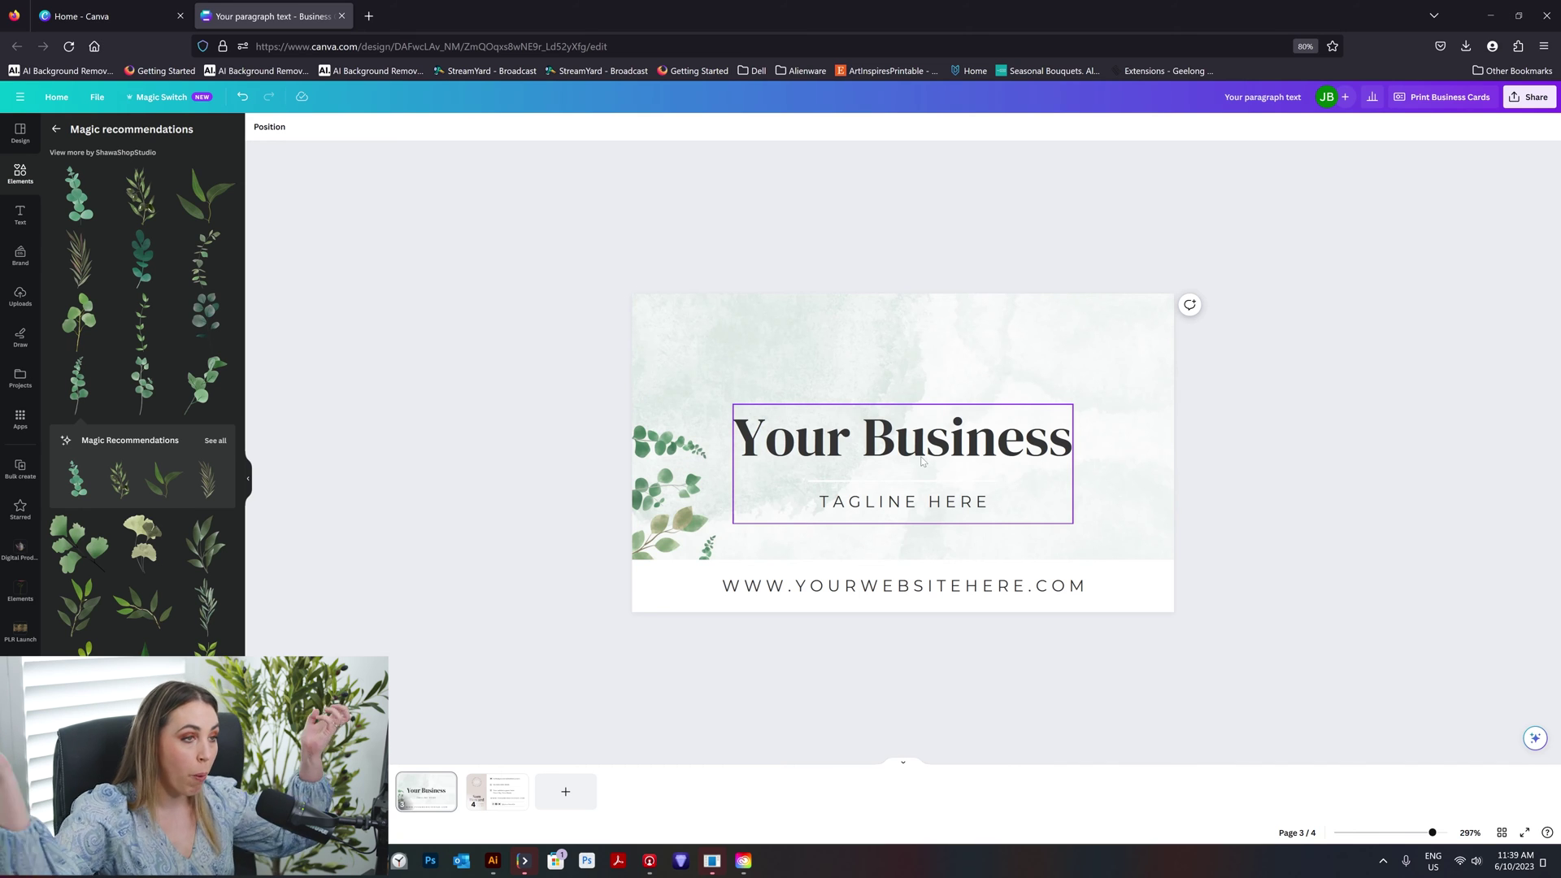
scroll(164, 390, down, 1)
scroll(158, 331, up, 1)
click(149, 199)
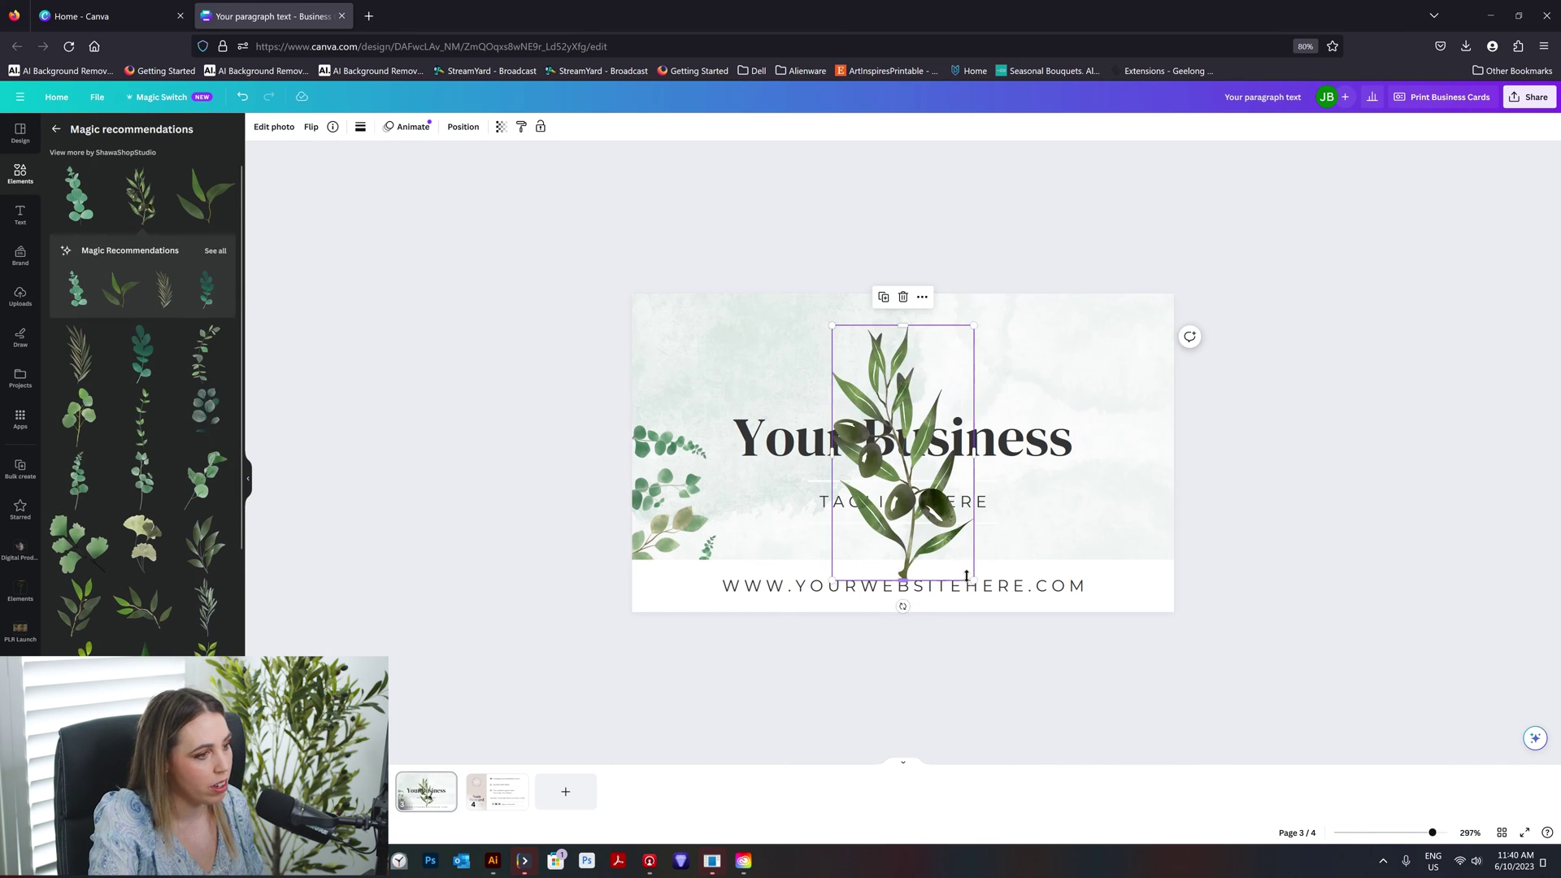
key(ctrl+z)
Step: Complete the left leaf border up to the card's top with a thin vine, a flipped broad-leaved branch and a copied round-leaf sprig
click(157, 445)
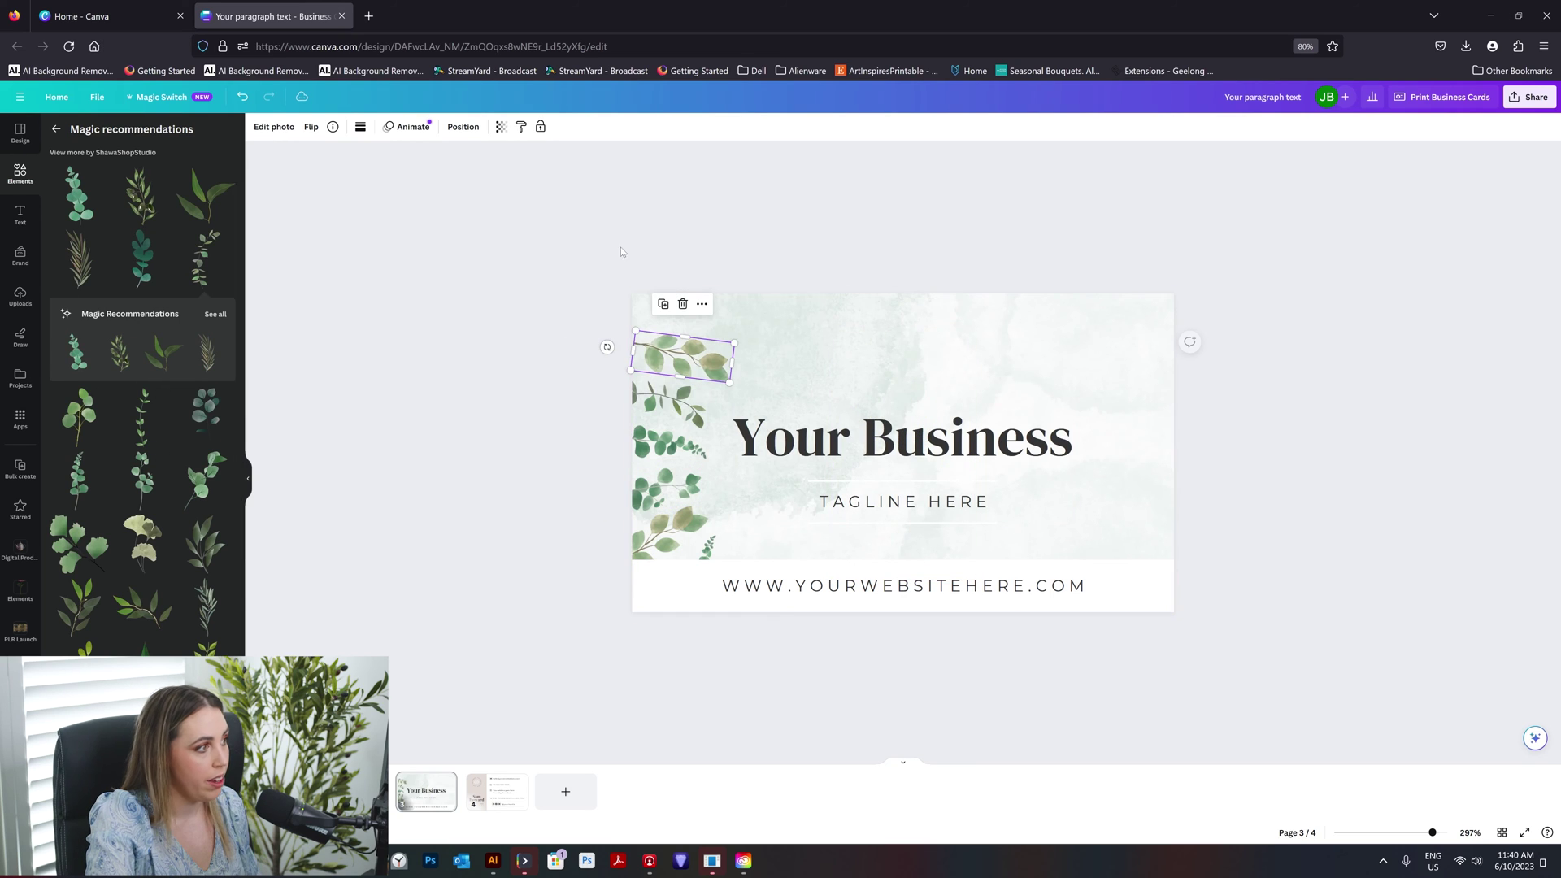
click(307, 127)
drag(700, 356, 671, 356)
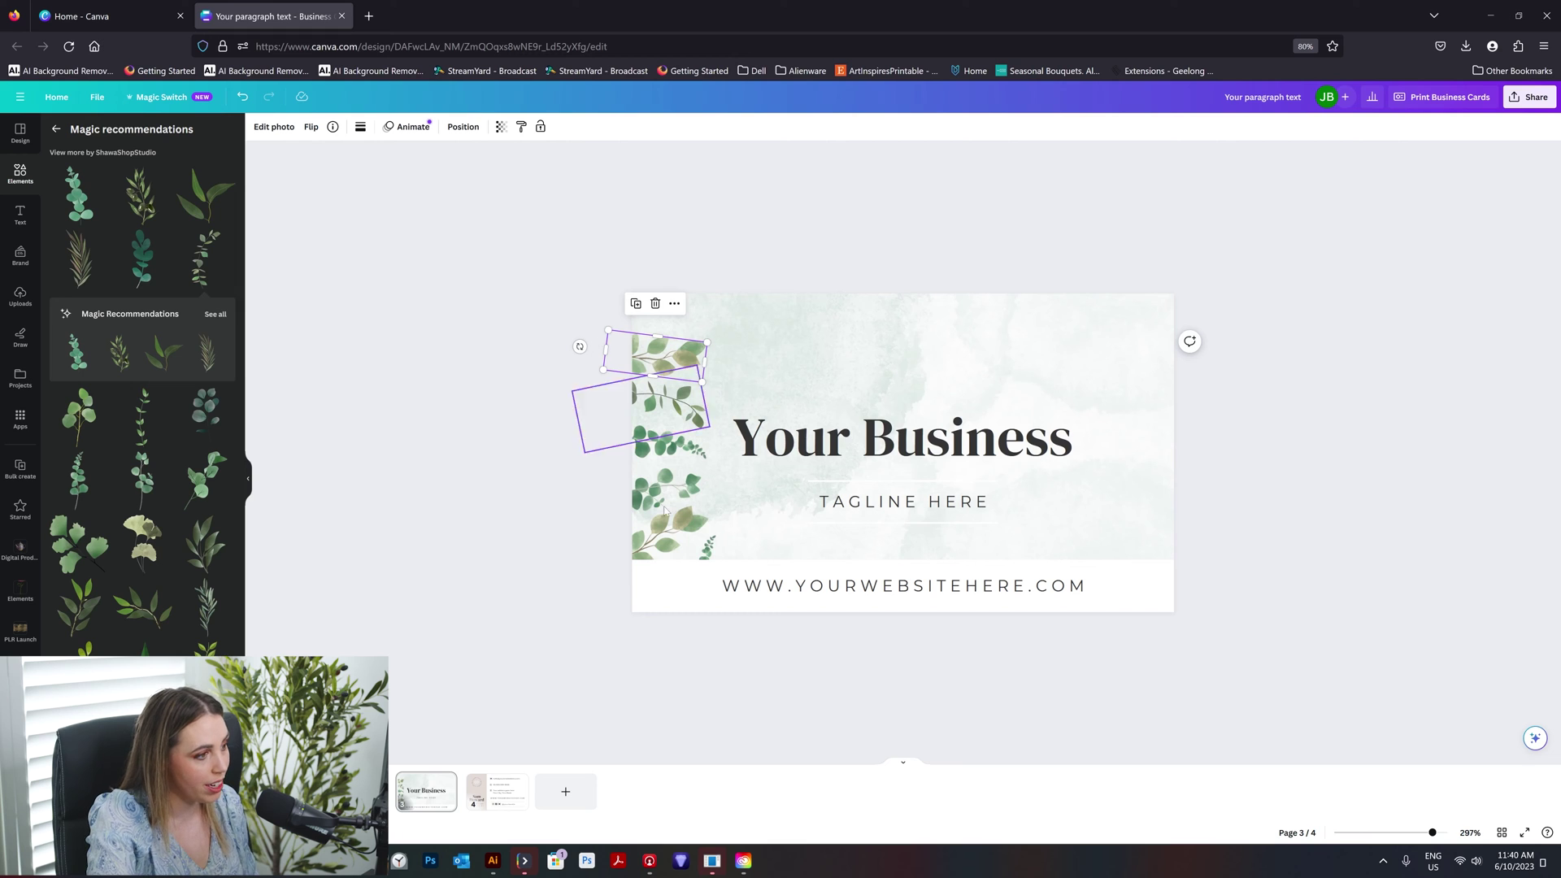
alt+drag(685, 490, 705, 305)
drag(707, 547, 693, 554)
Step: Copy the whole left leaf border to the card's right edge and rotate the copy 180 degrees
drag(602, 236, 699, 586)
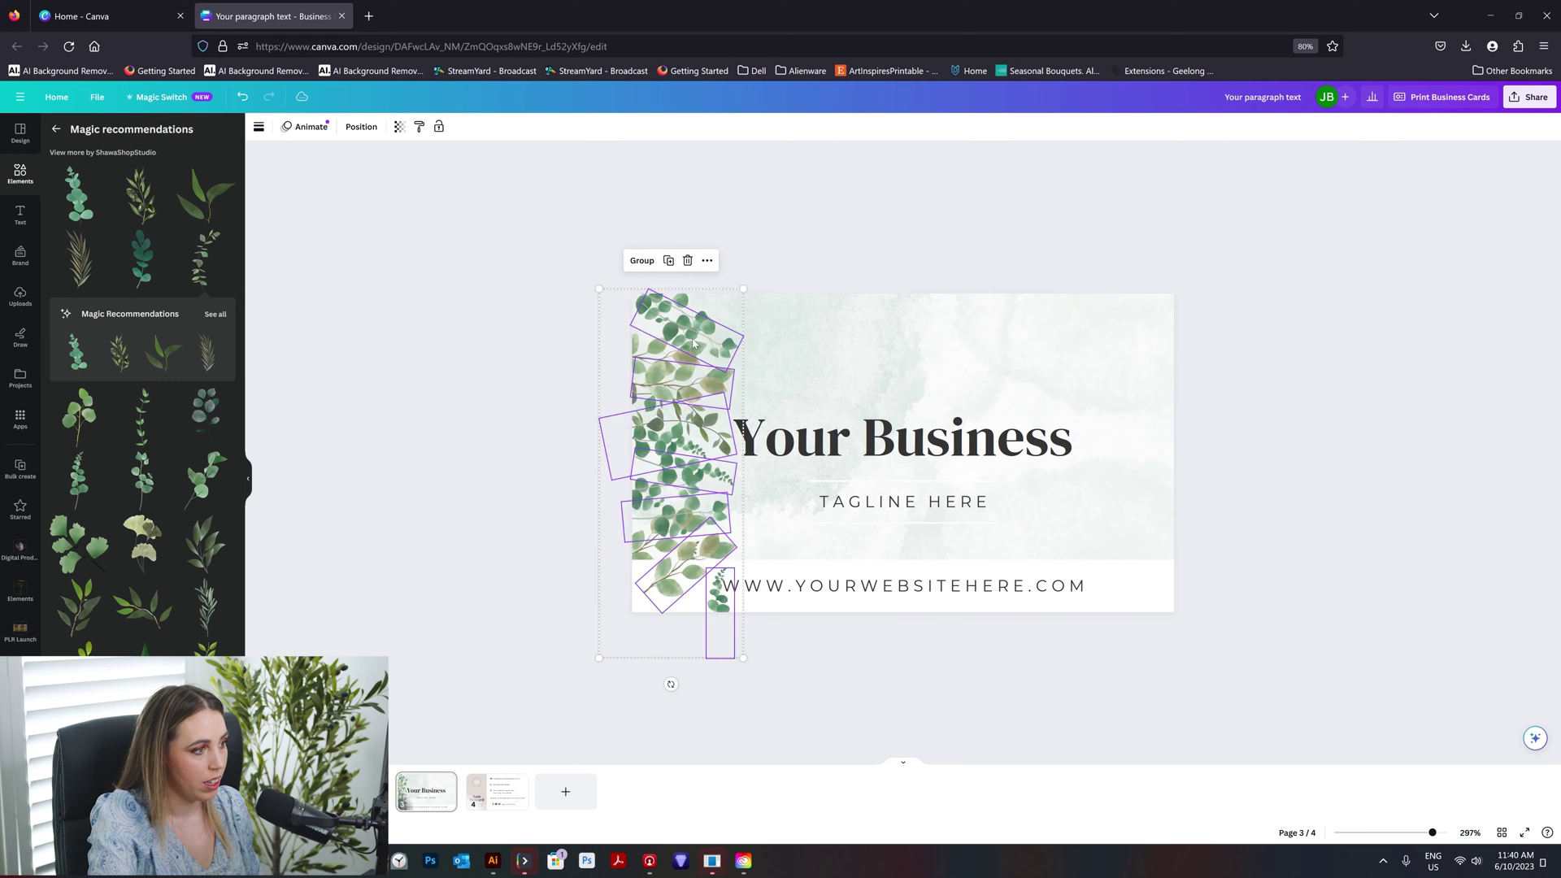
alt+drag(694, 344, 1127, 318)
drag(1102, 656, 1101, 206)
click(887, 405)
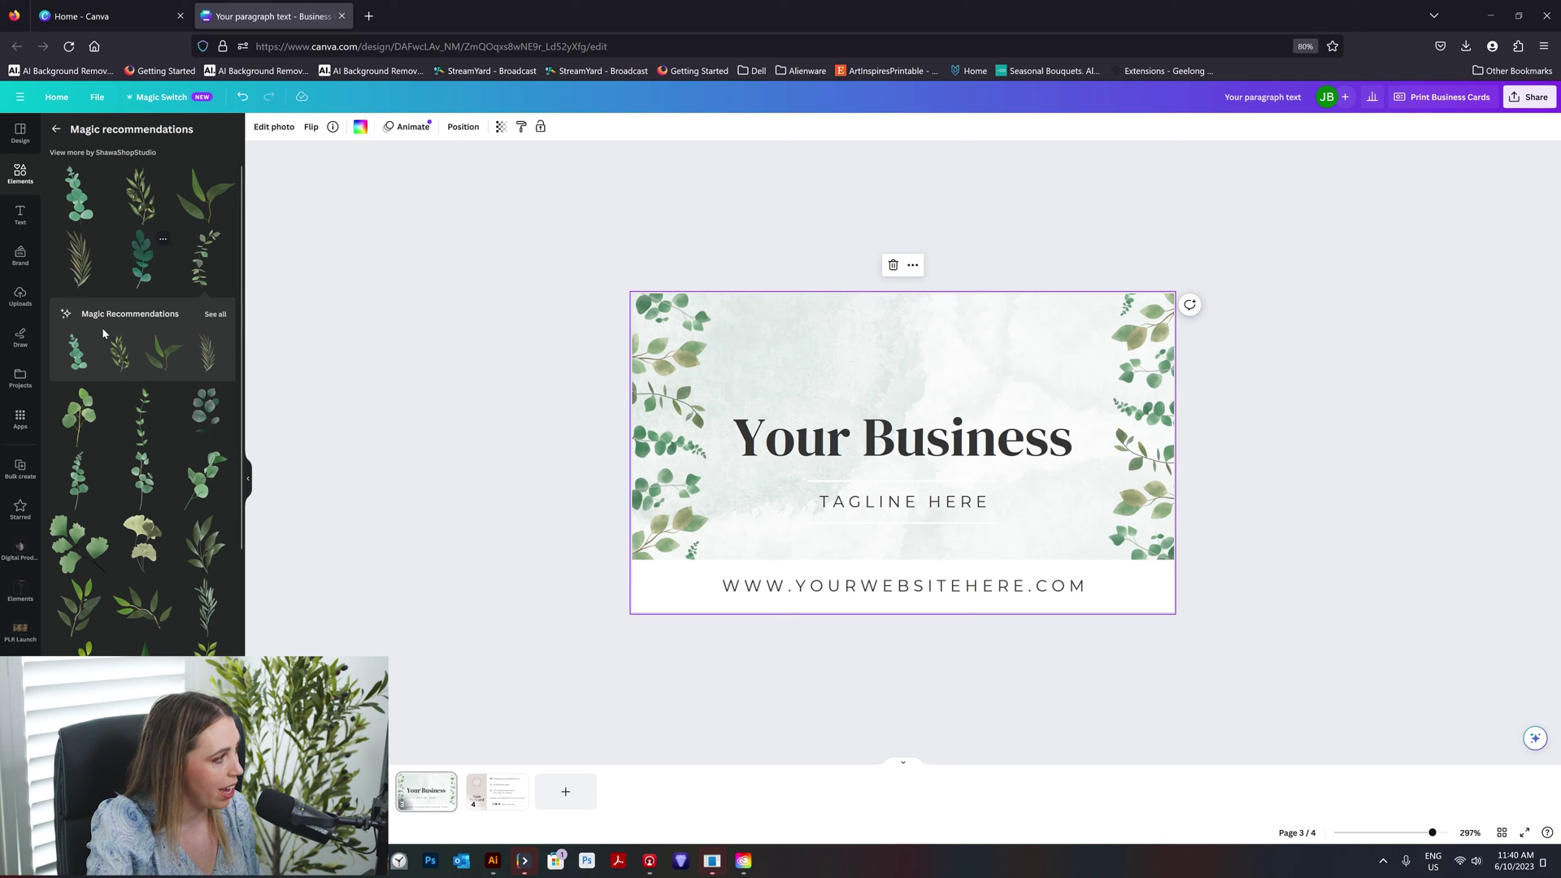
Step: Add a thin leafy vine, shrink it and lay it horizontally above the business name, then place a copy below the tagline
click(144, 260)
key(ctrl+z)
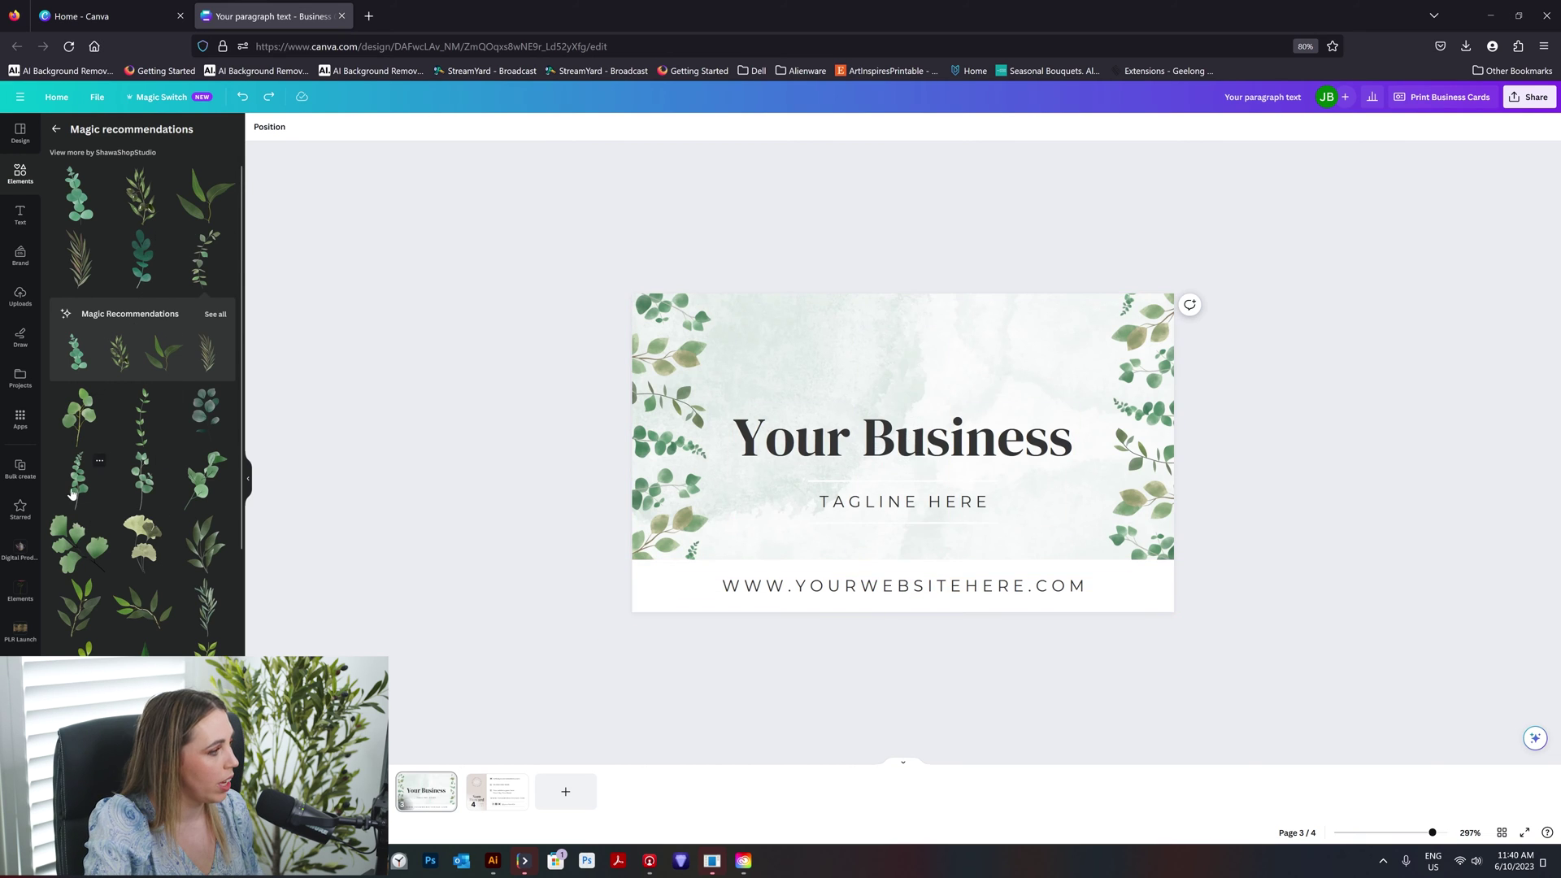
click(163, 447)
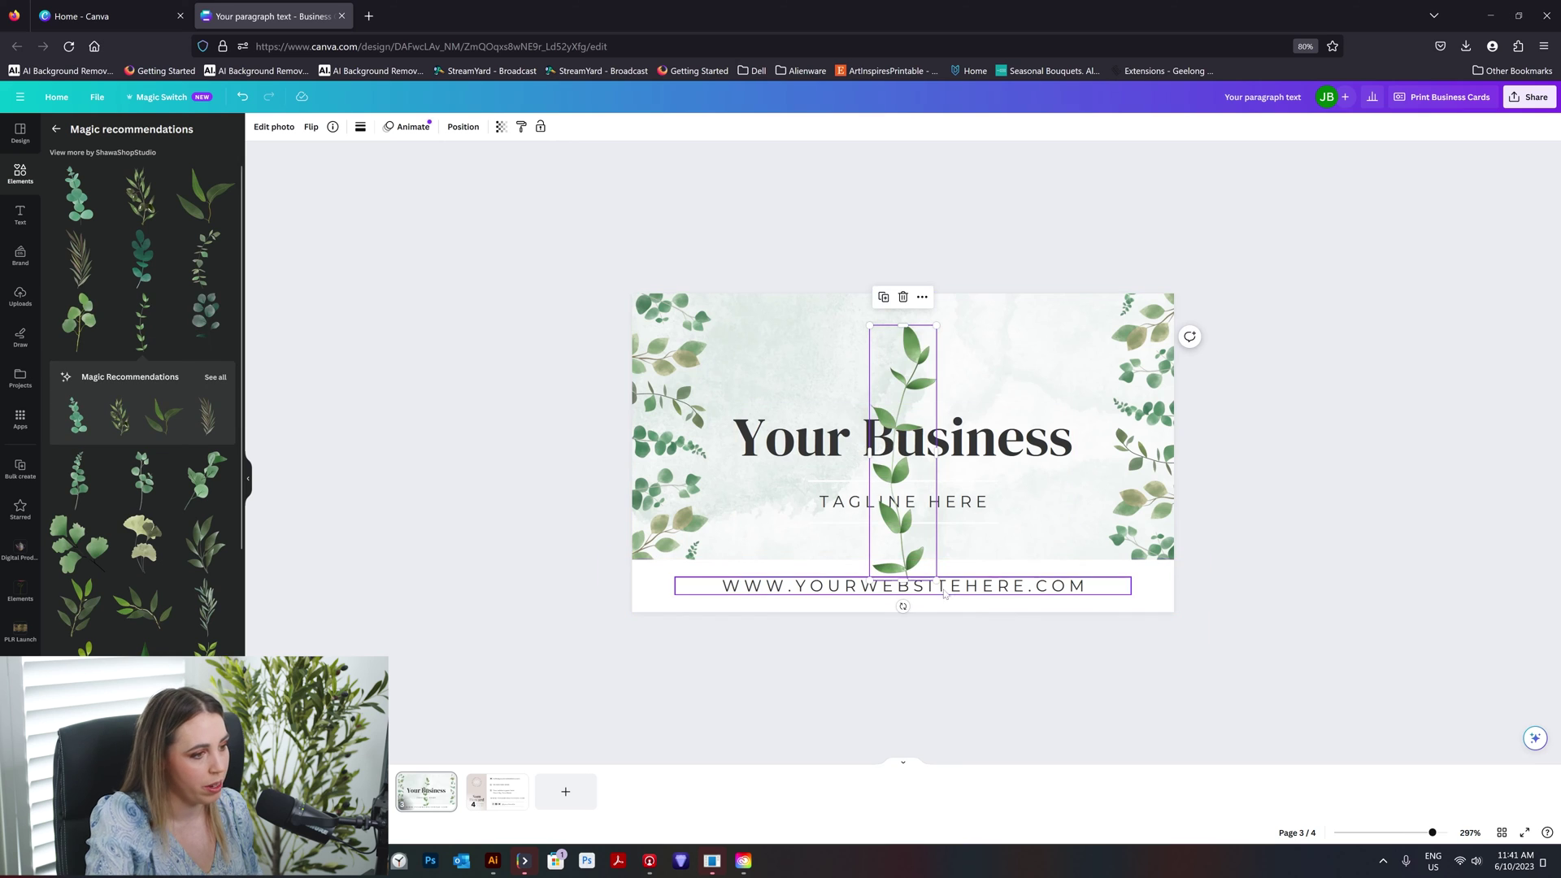
drag(941, 584, 873, 419)
drag(912, 434, 686, 376)
drag(915, 380, 935, 525)
Step: Shift the business name, tagline and both vines upward so they sit balanced within the watercolor area
key(Up)
key(Up)
key(Up)
key(Up)
key(Up)
key(Up)
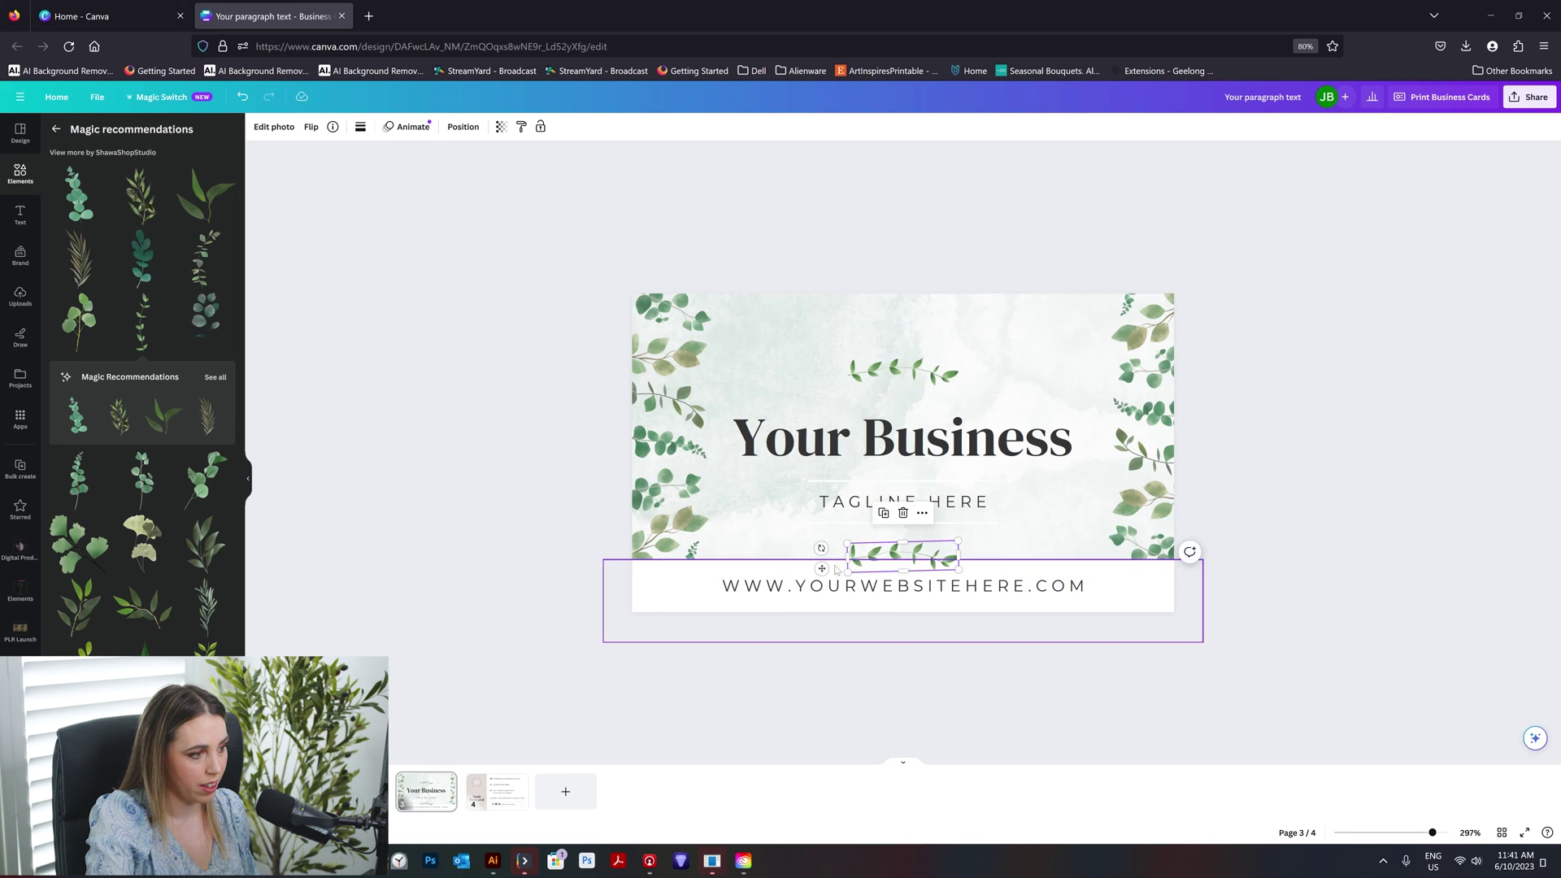
drag(1054, 446, 1055, 415)
click(919, 345)
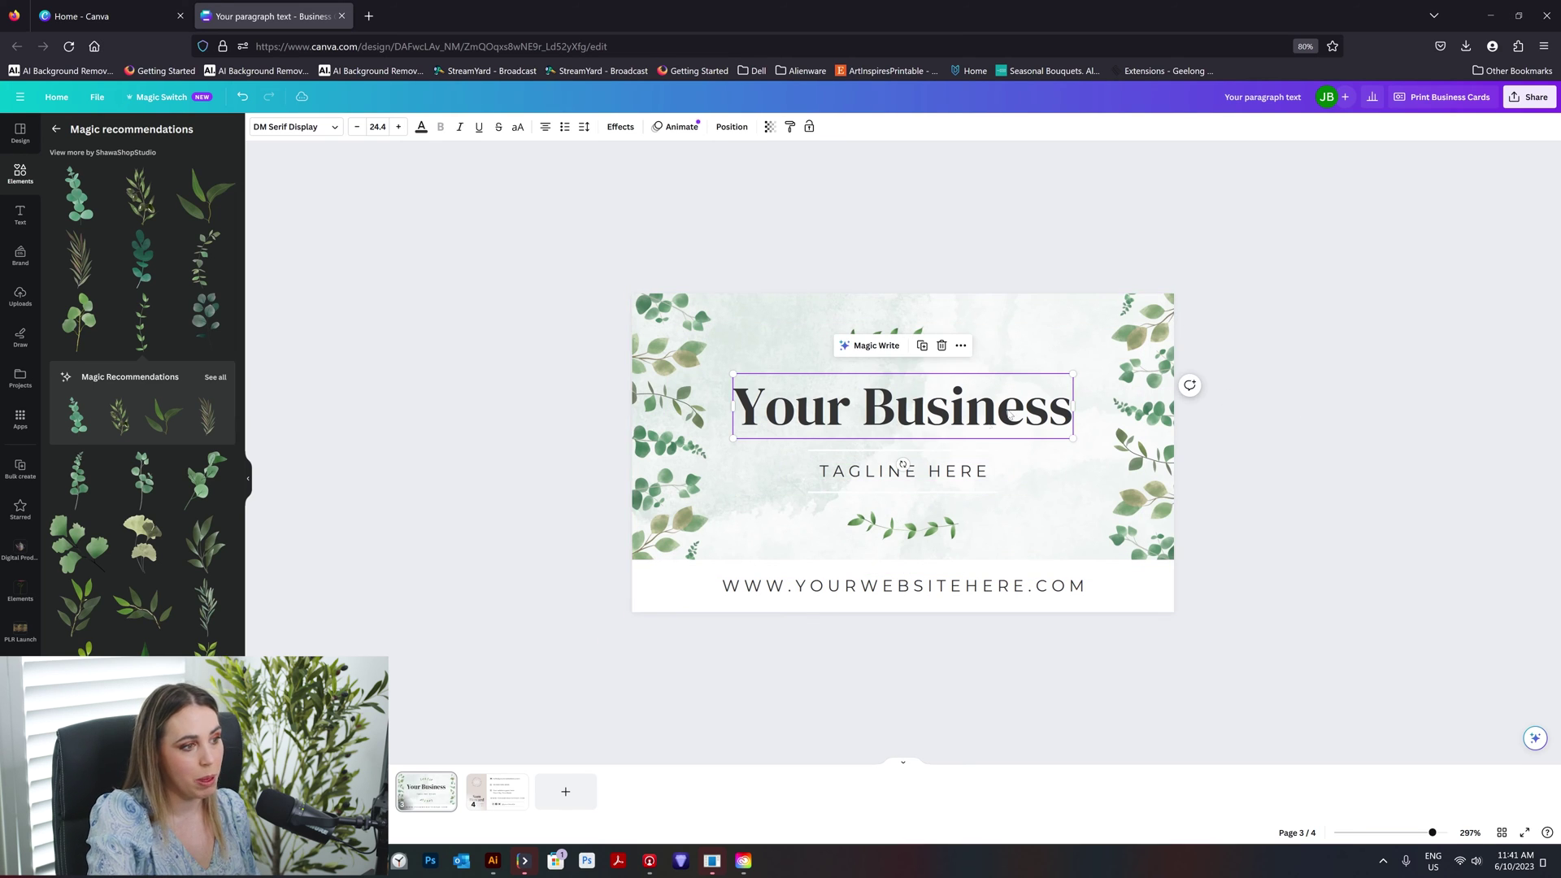
Step: Change the business name's font to TAN - PEARL, fit it on one line between the leaf borders, and tighten the spacing around it
click(289, 128)
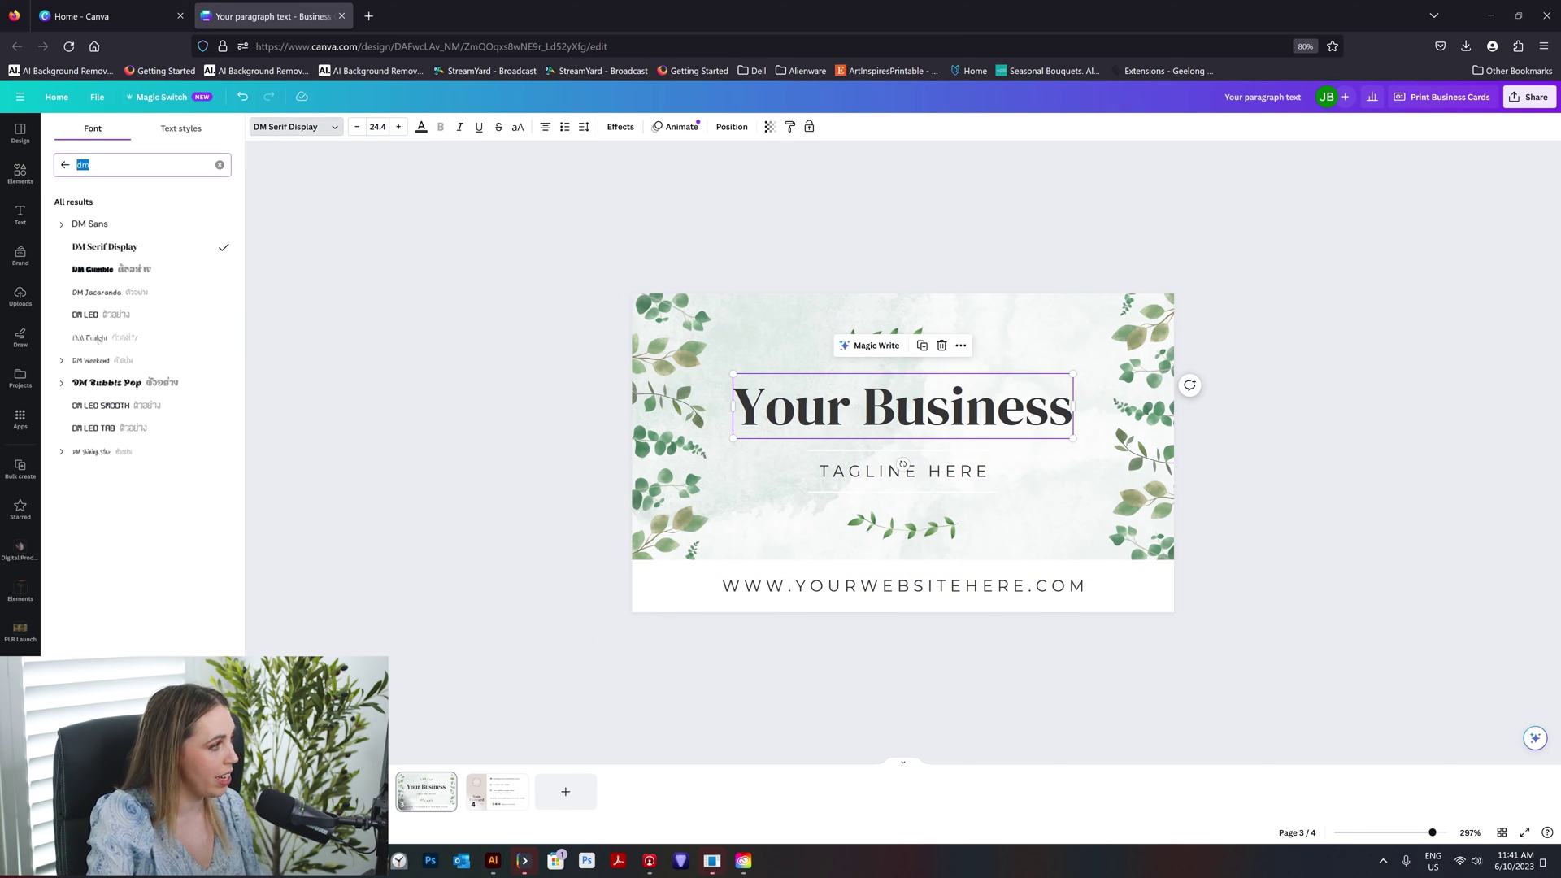
text(tan)
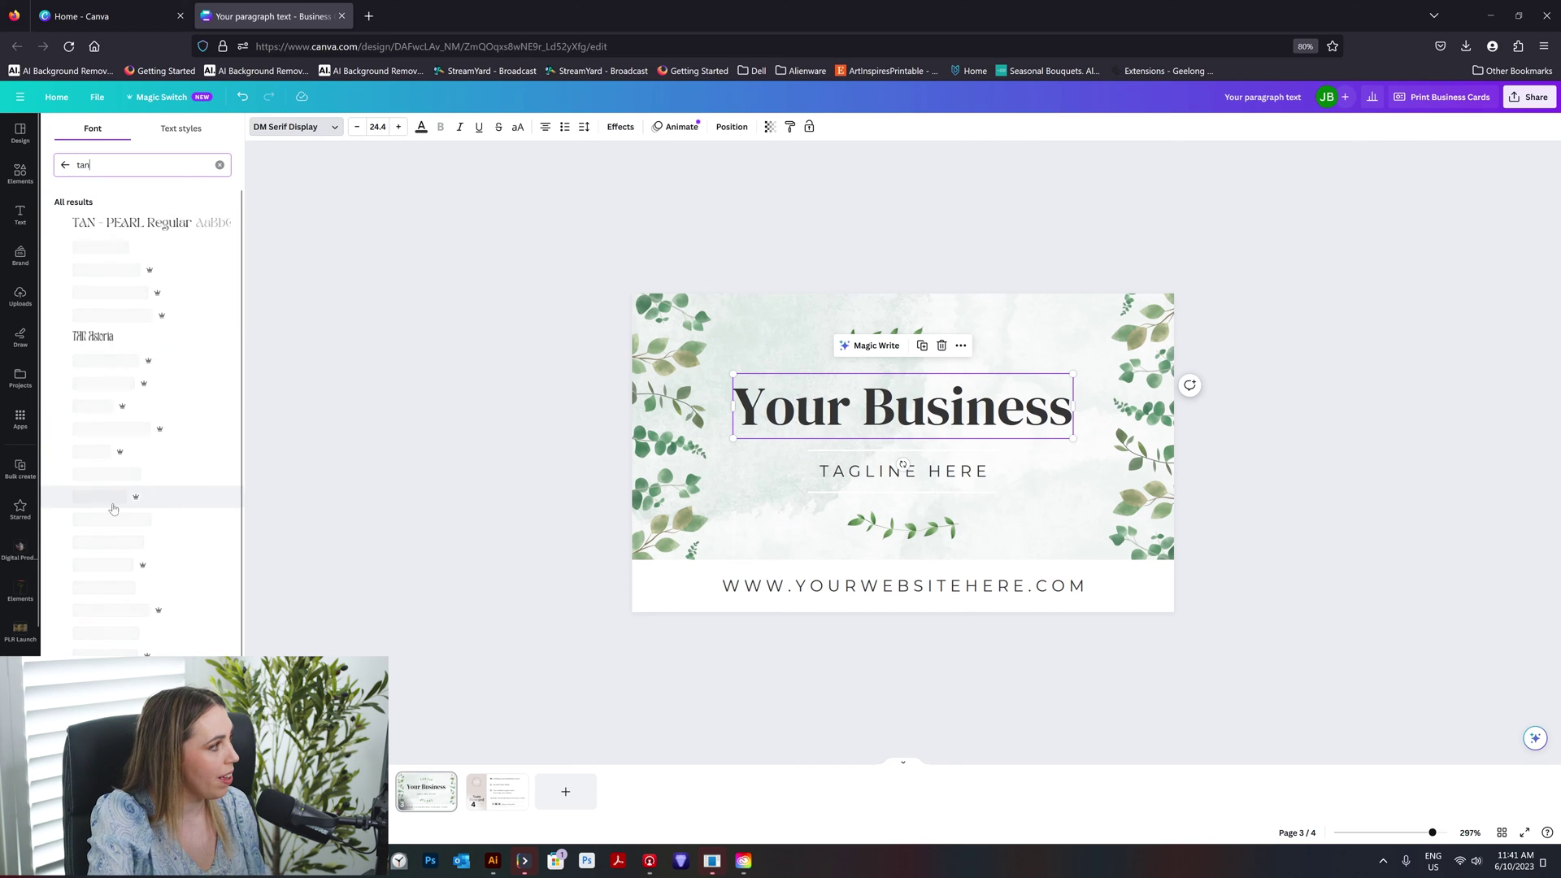
click(130, 223)
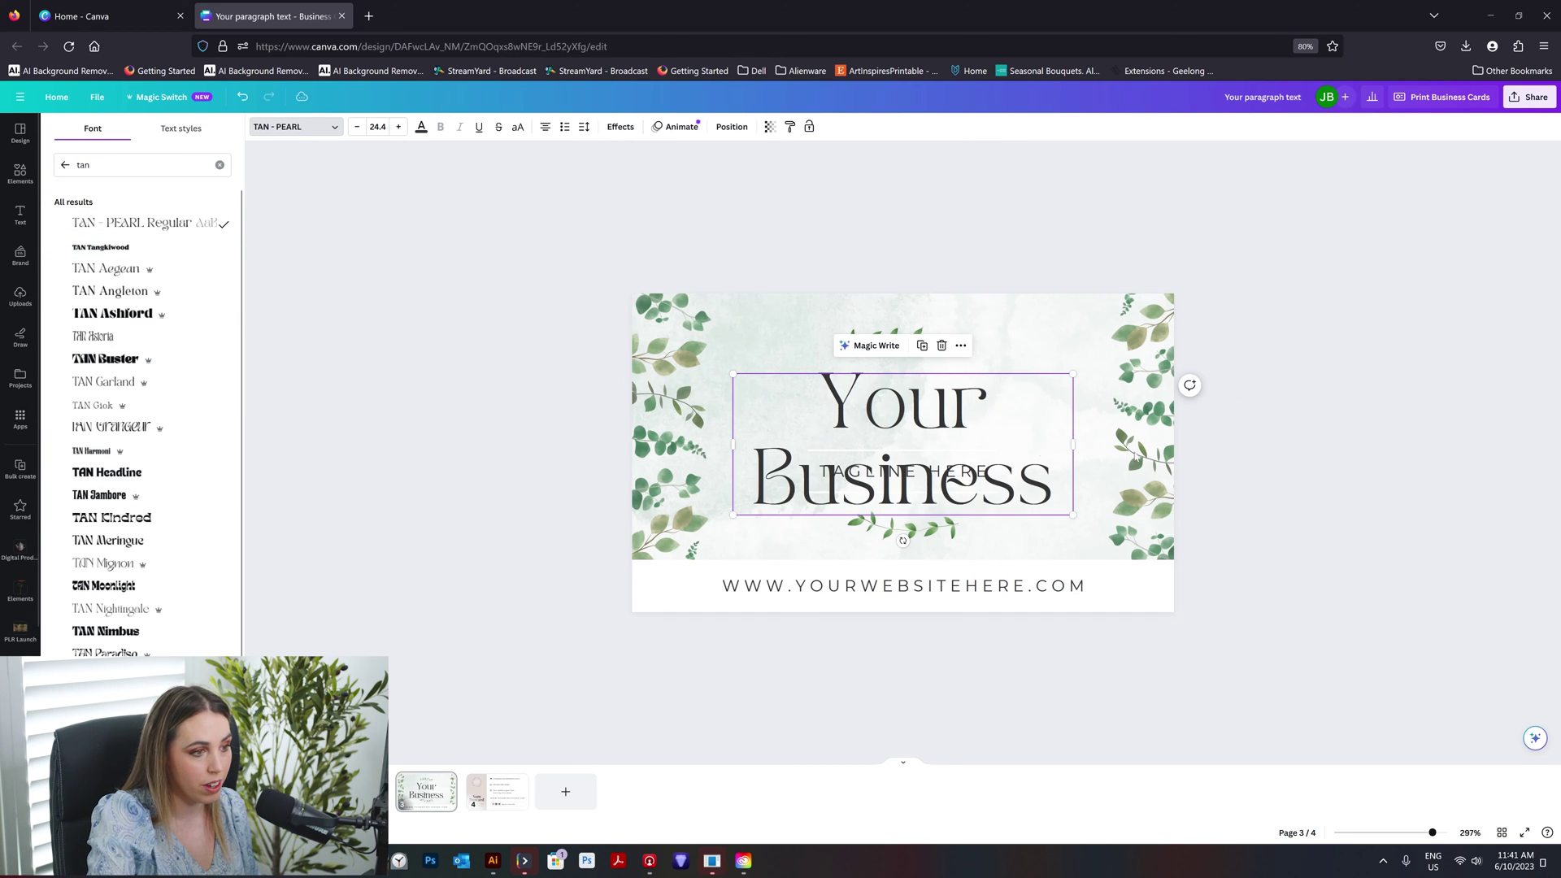
drag(1073, 445, 1183, 445)
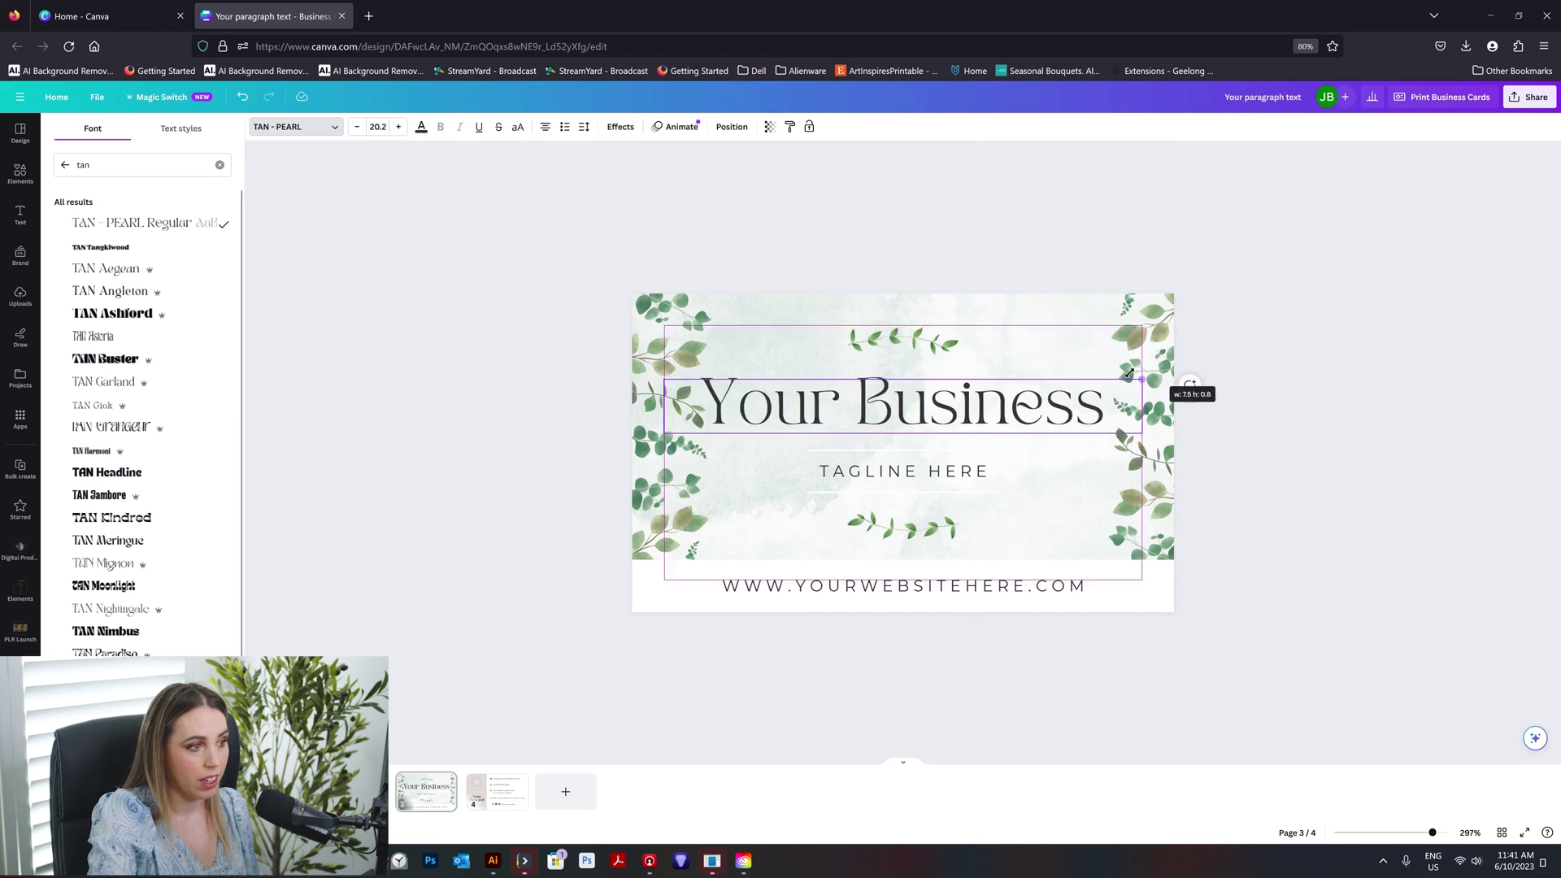
click(935, 555)
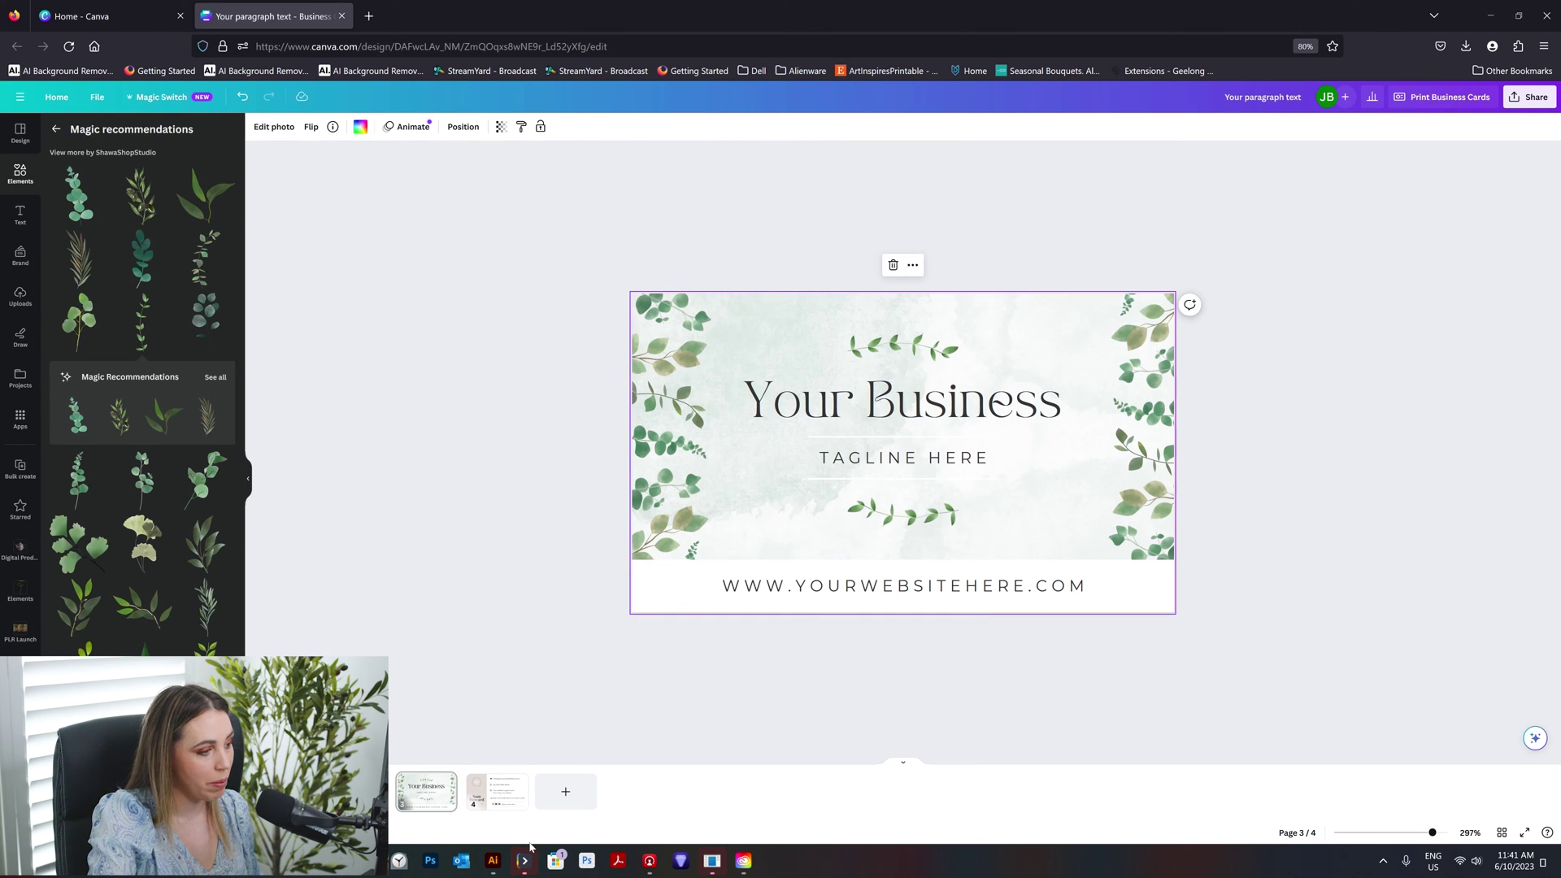
Step: On the page 4 back card, apply the watercolor background and recolor the beige side panel a soft sage green
click(497, 790)
click(732, 439)
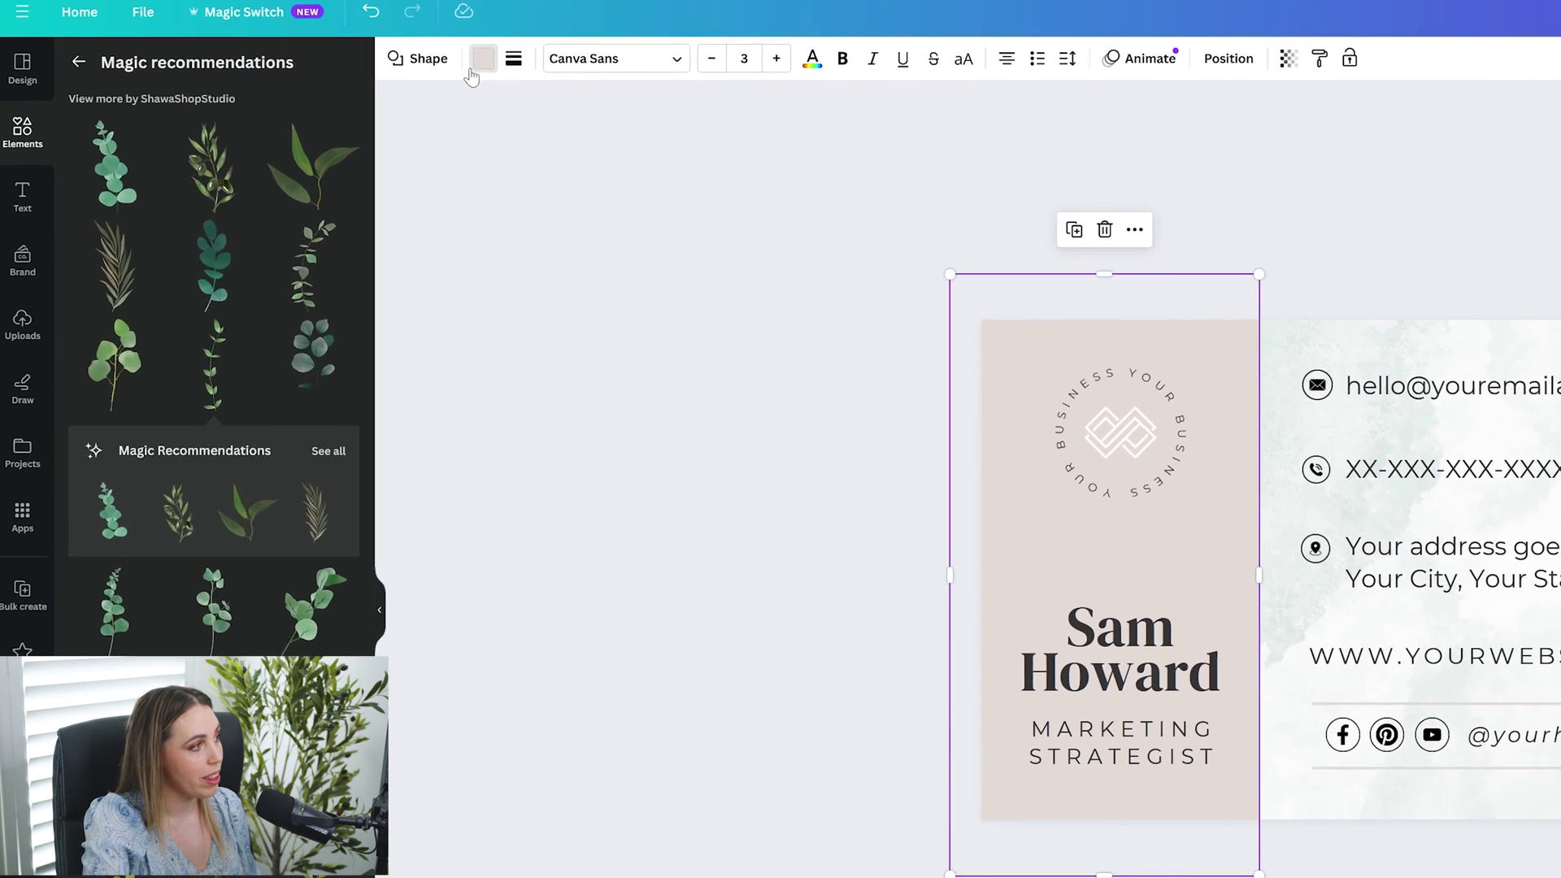
click(311, 126)
click(95, 165)
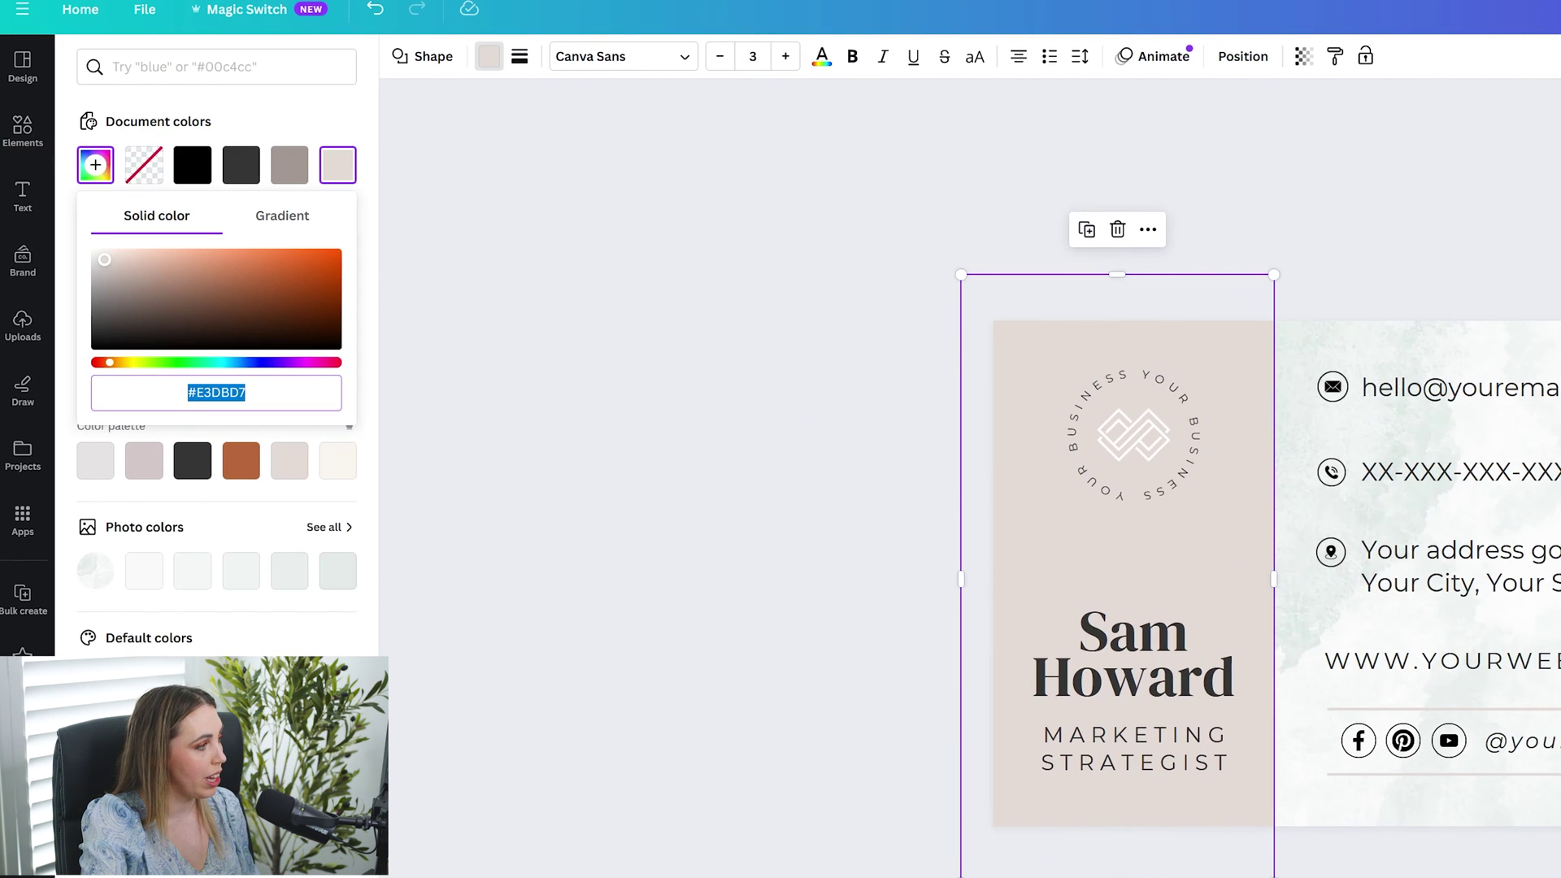
click(149, 363)
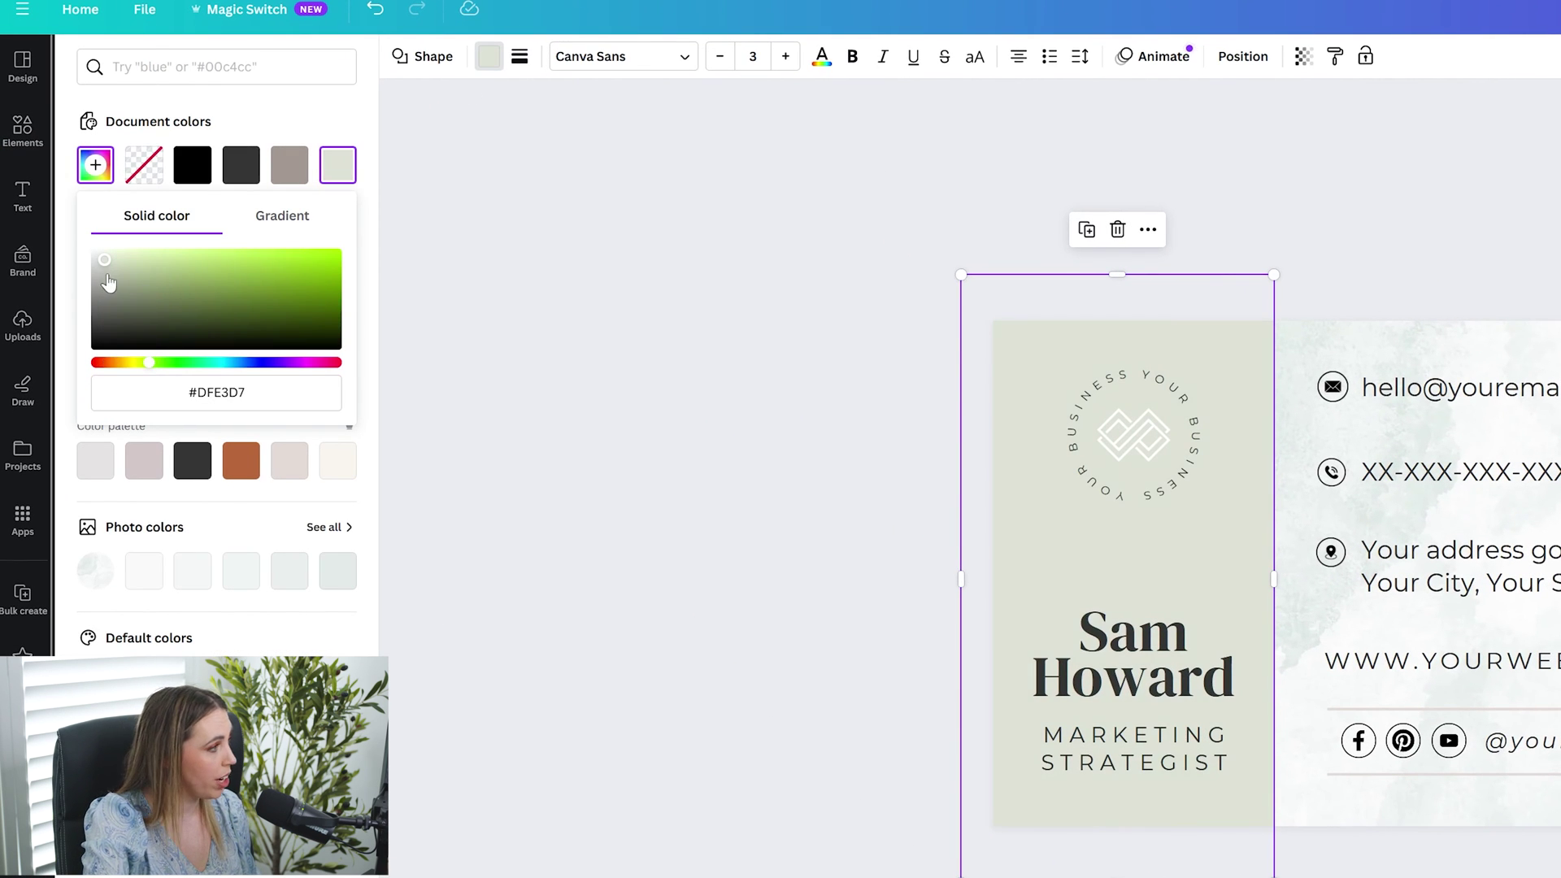
drag(164, 368, 172, 374)
click(100, 267)
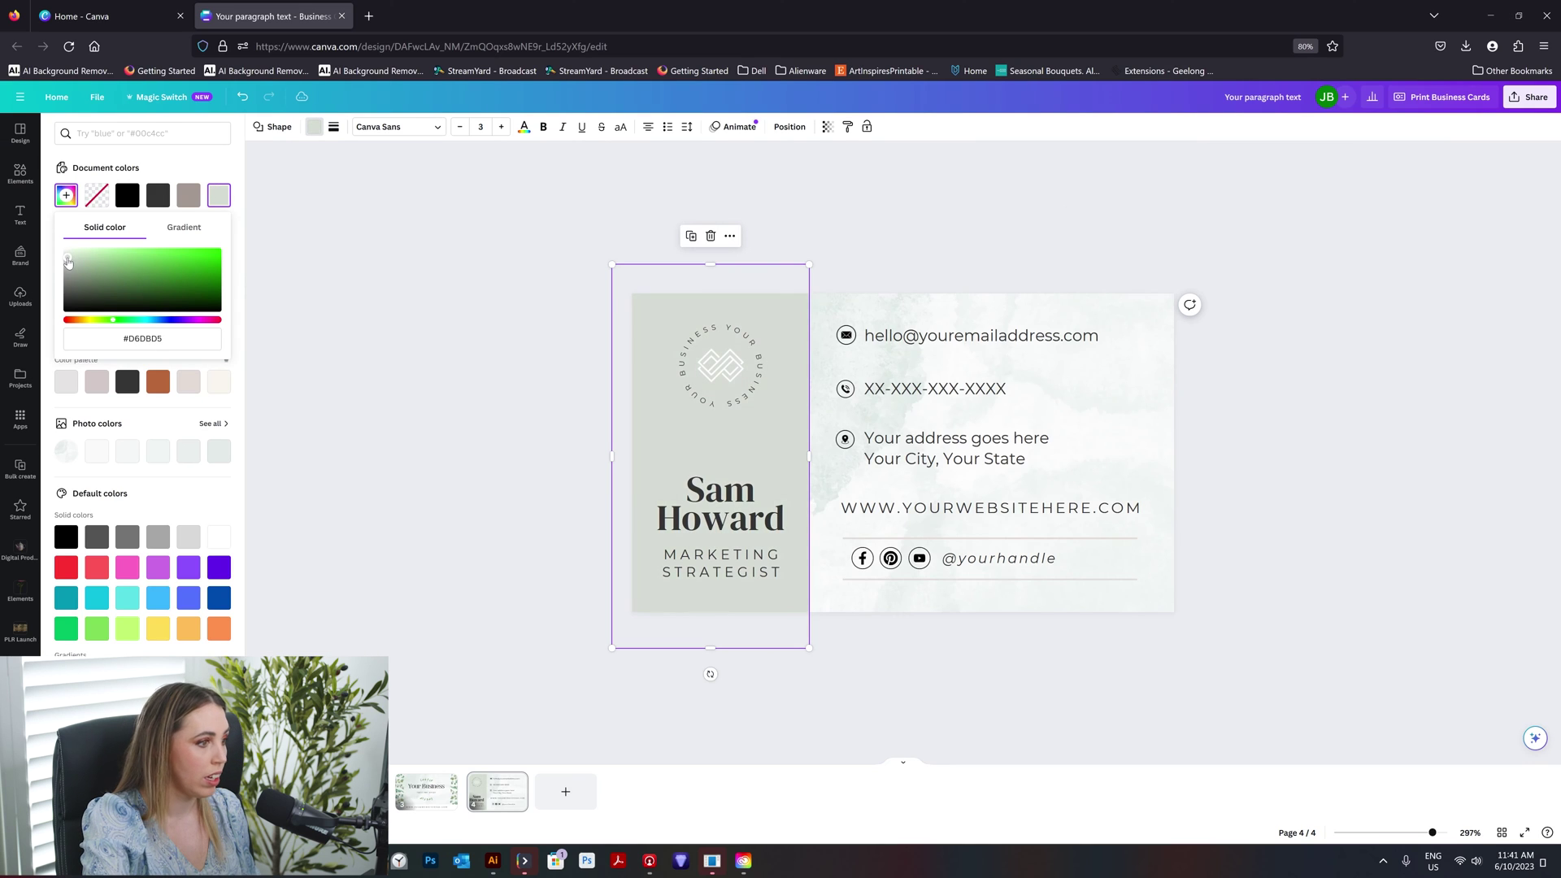
click(1344, 492)
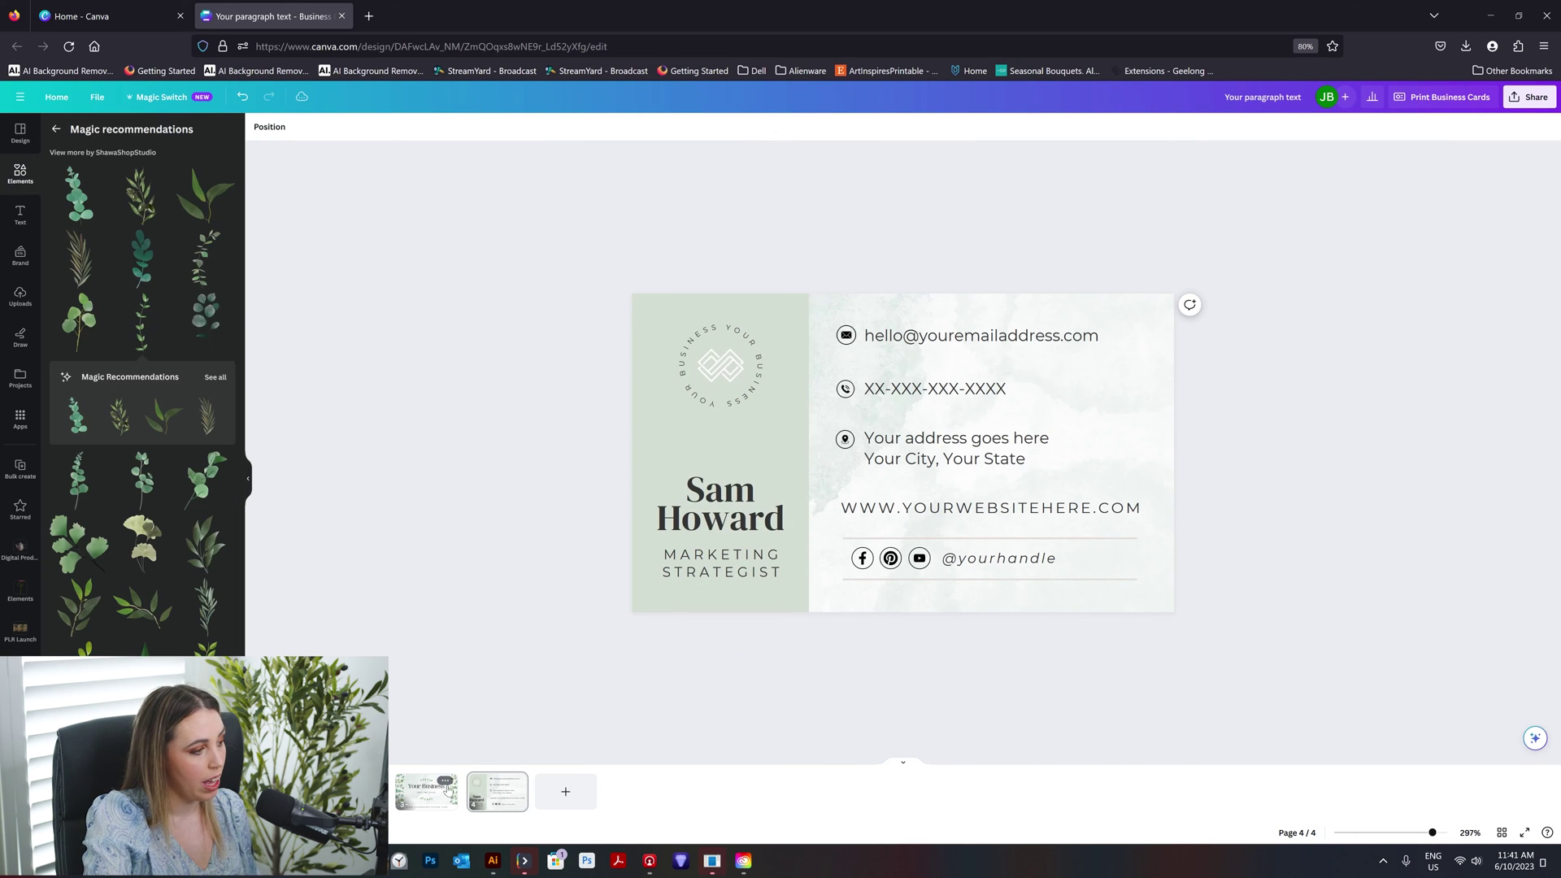
Step: Change the person's name on the green side panel to TAN - PEARL, tighten its line spacing and shrink it to fit two lines
click(732, 494)
click(294, 127)
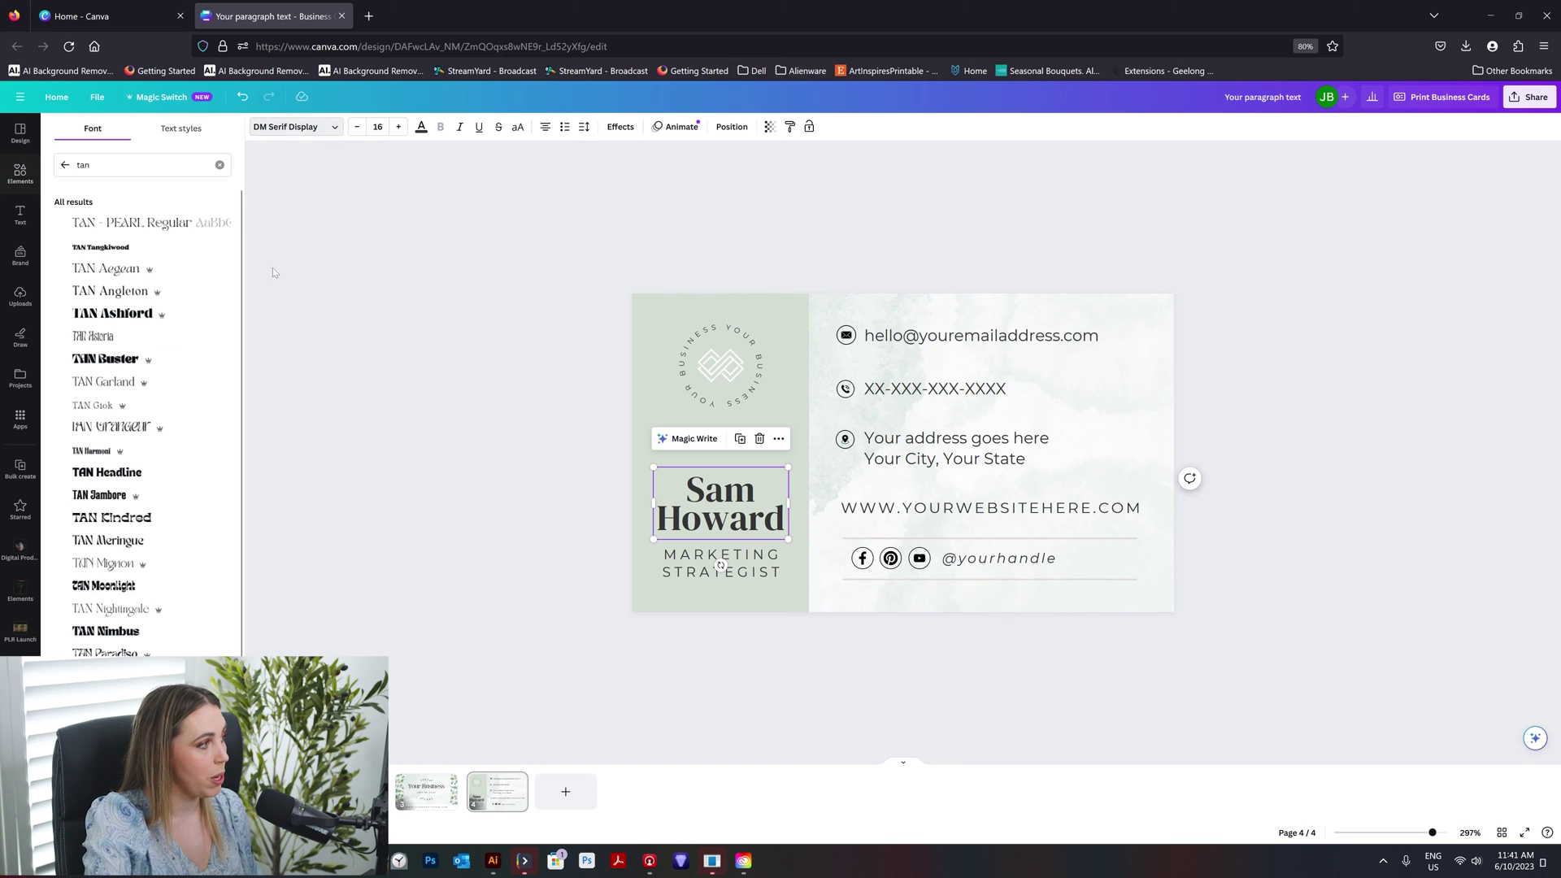
click(161, 233)
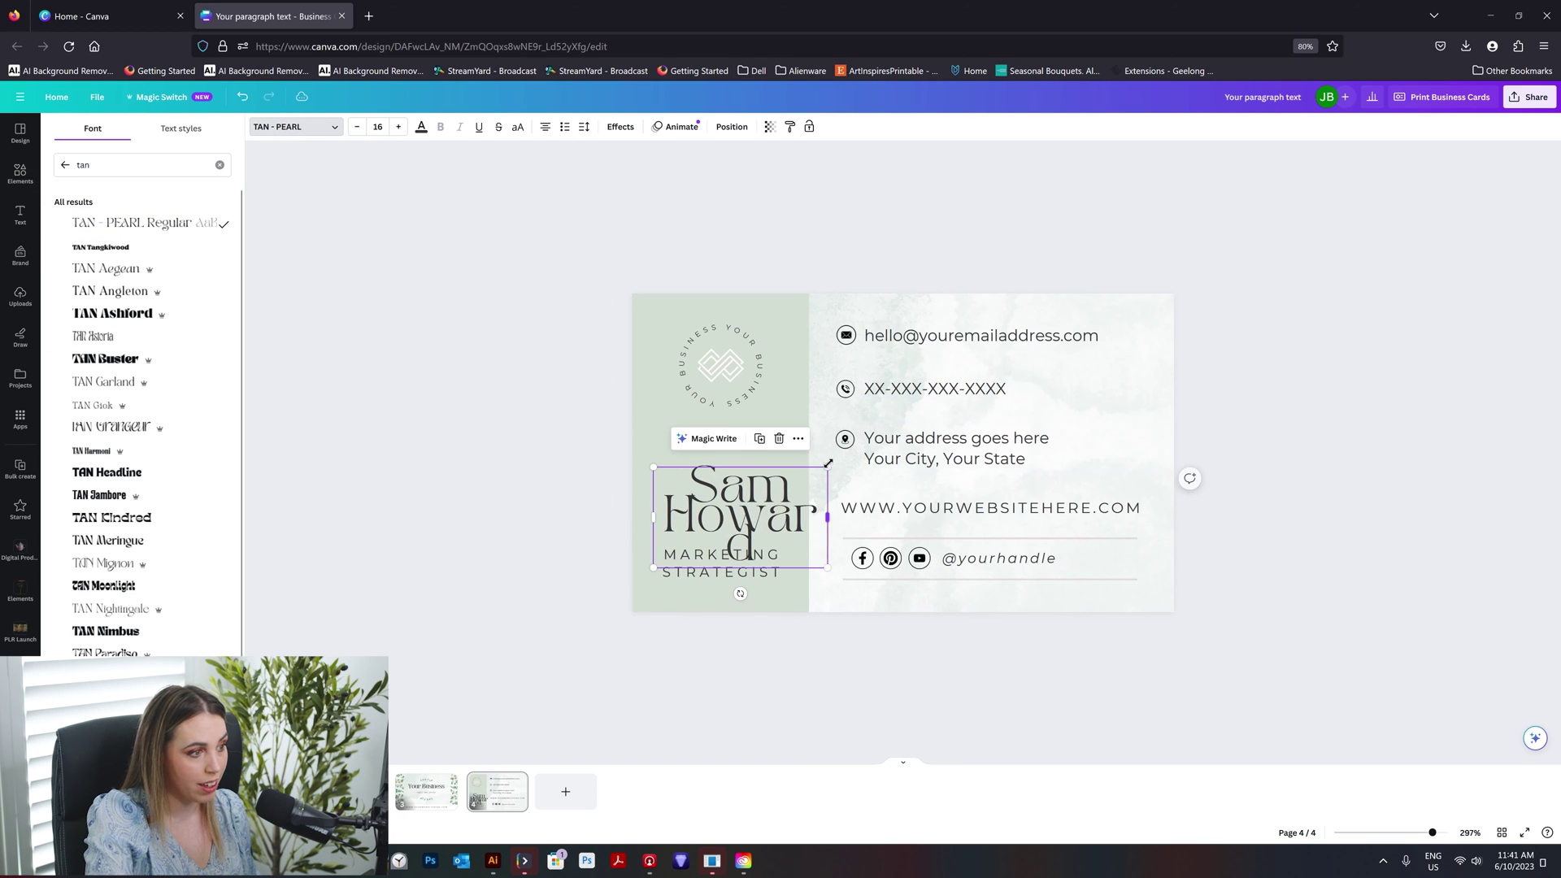
click(584, 126)
drag(623, 206, 637, 206)
drag(722, 520, 722, 503)
drag(803, 463, 785, 470)
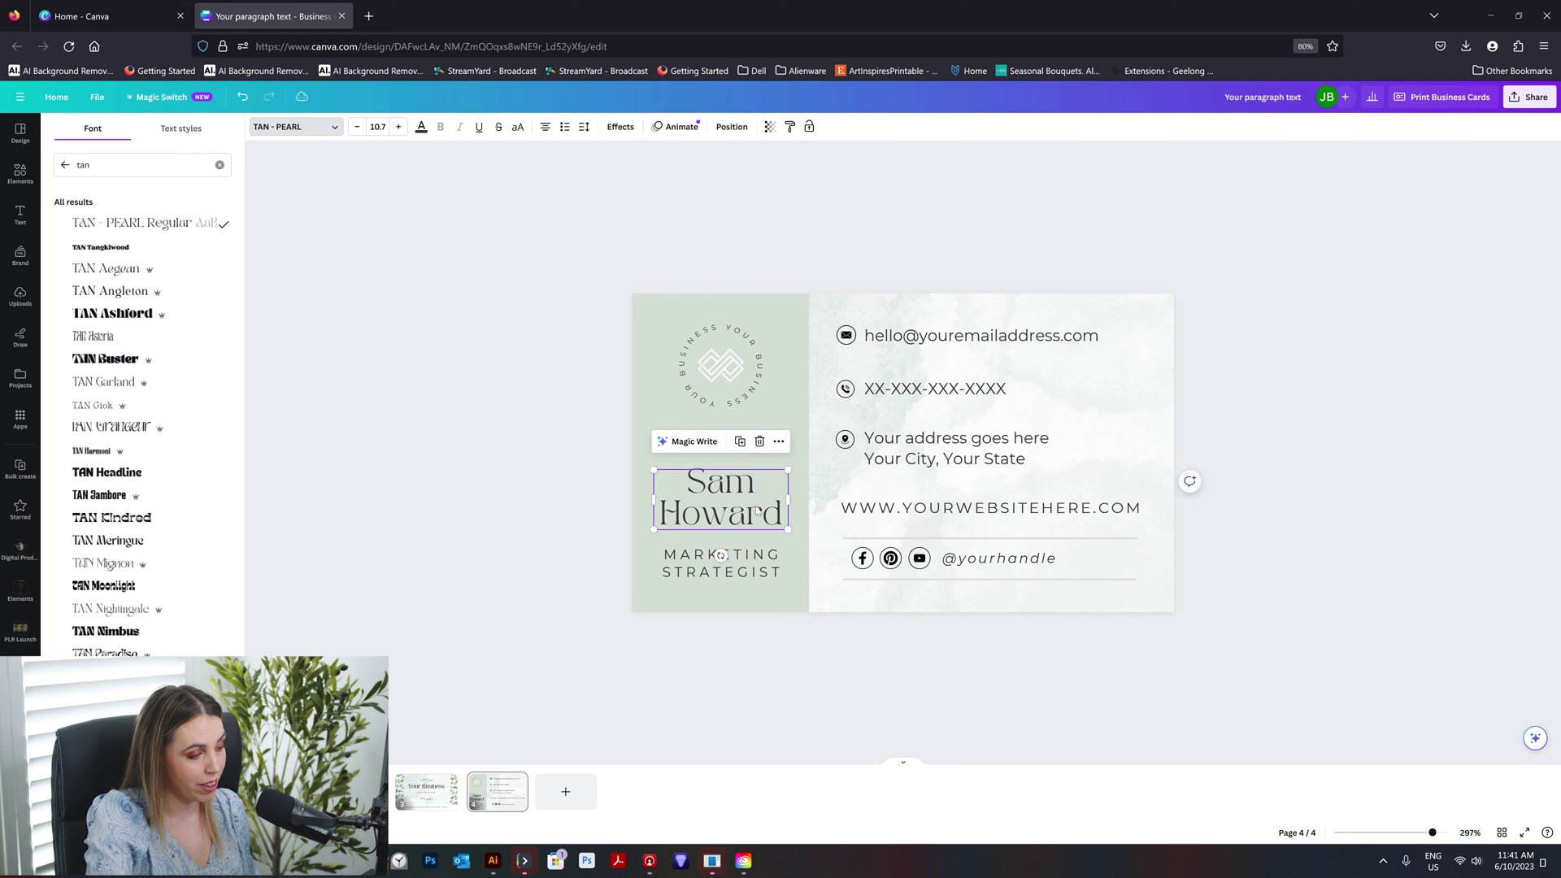
Step: Remove the white logo icon from inside the circular business-name text on the green panel
click(727, 372)
click(736, 373)
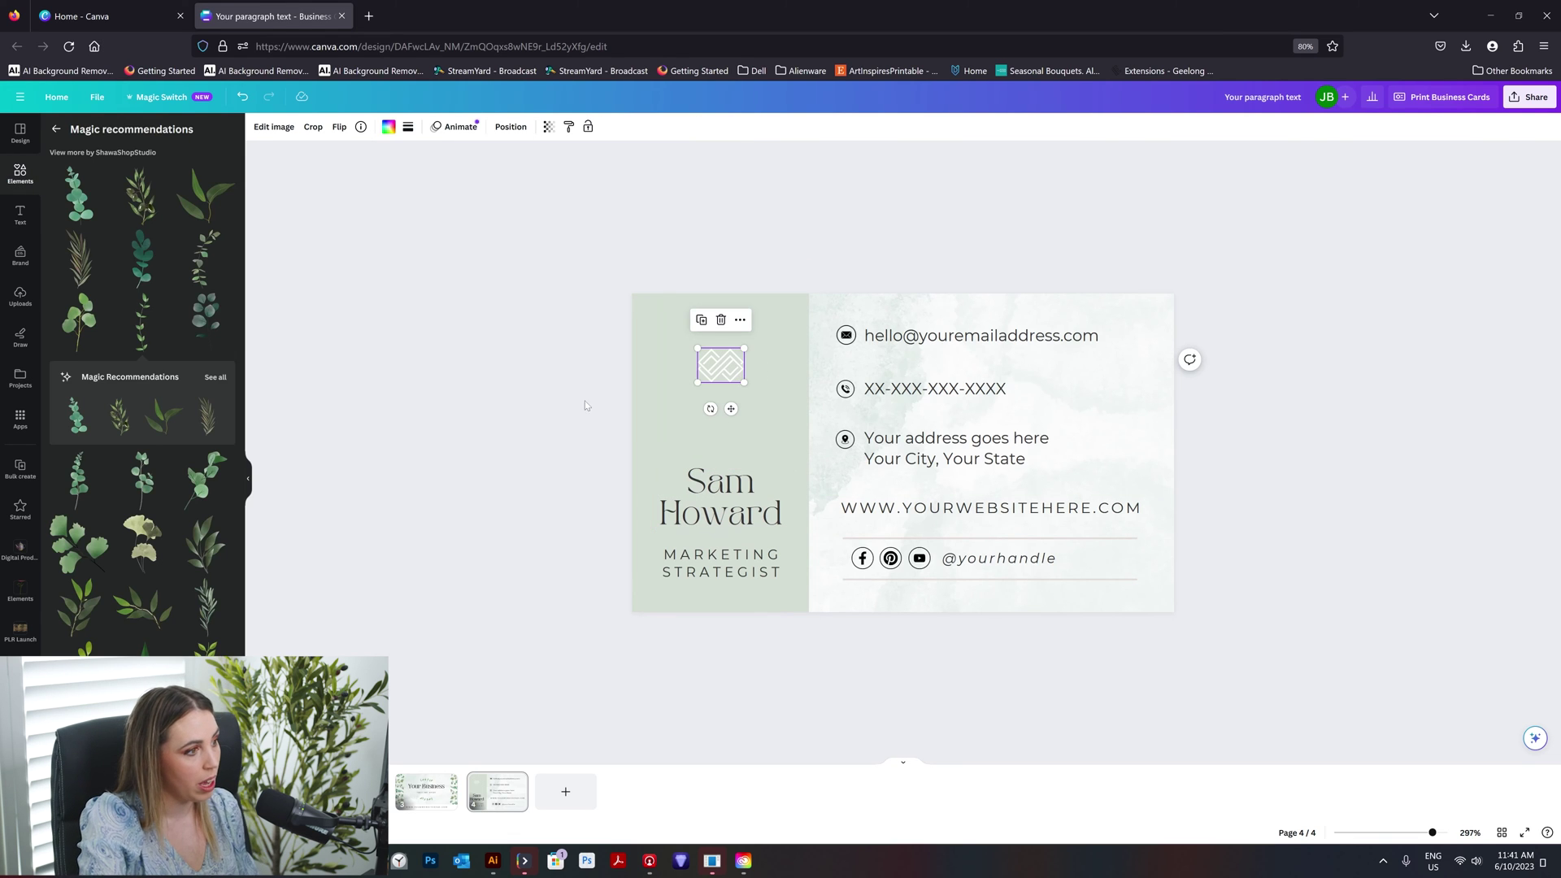
click(585, 404)
click(717, 365)
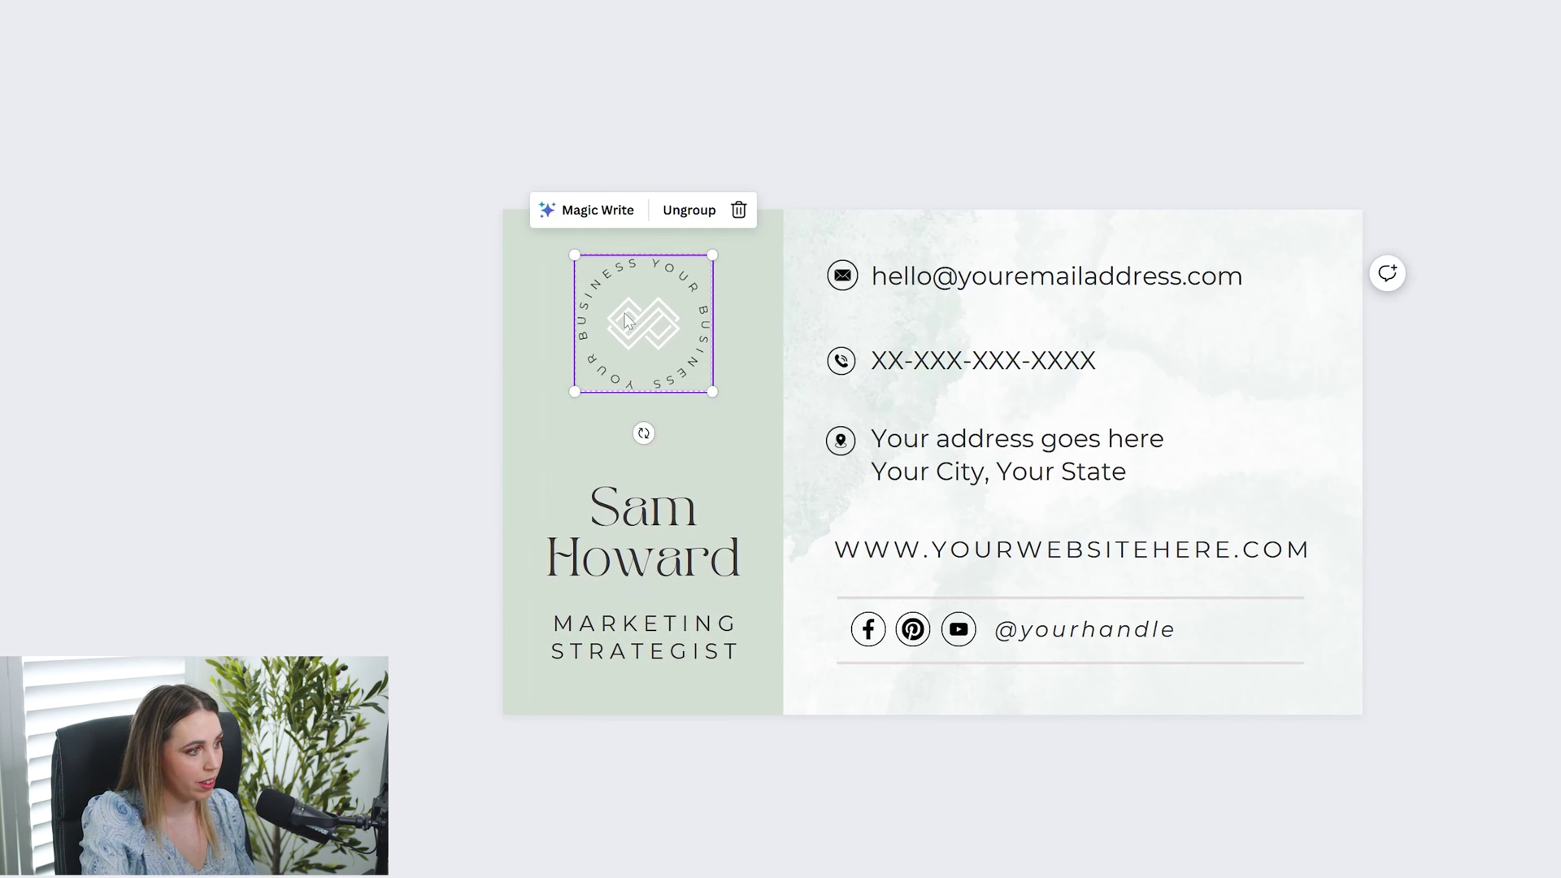
click(683, 210)
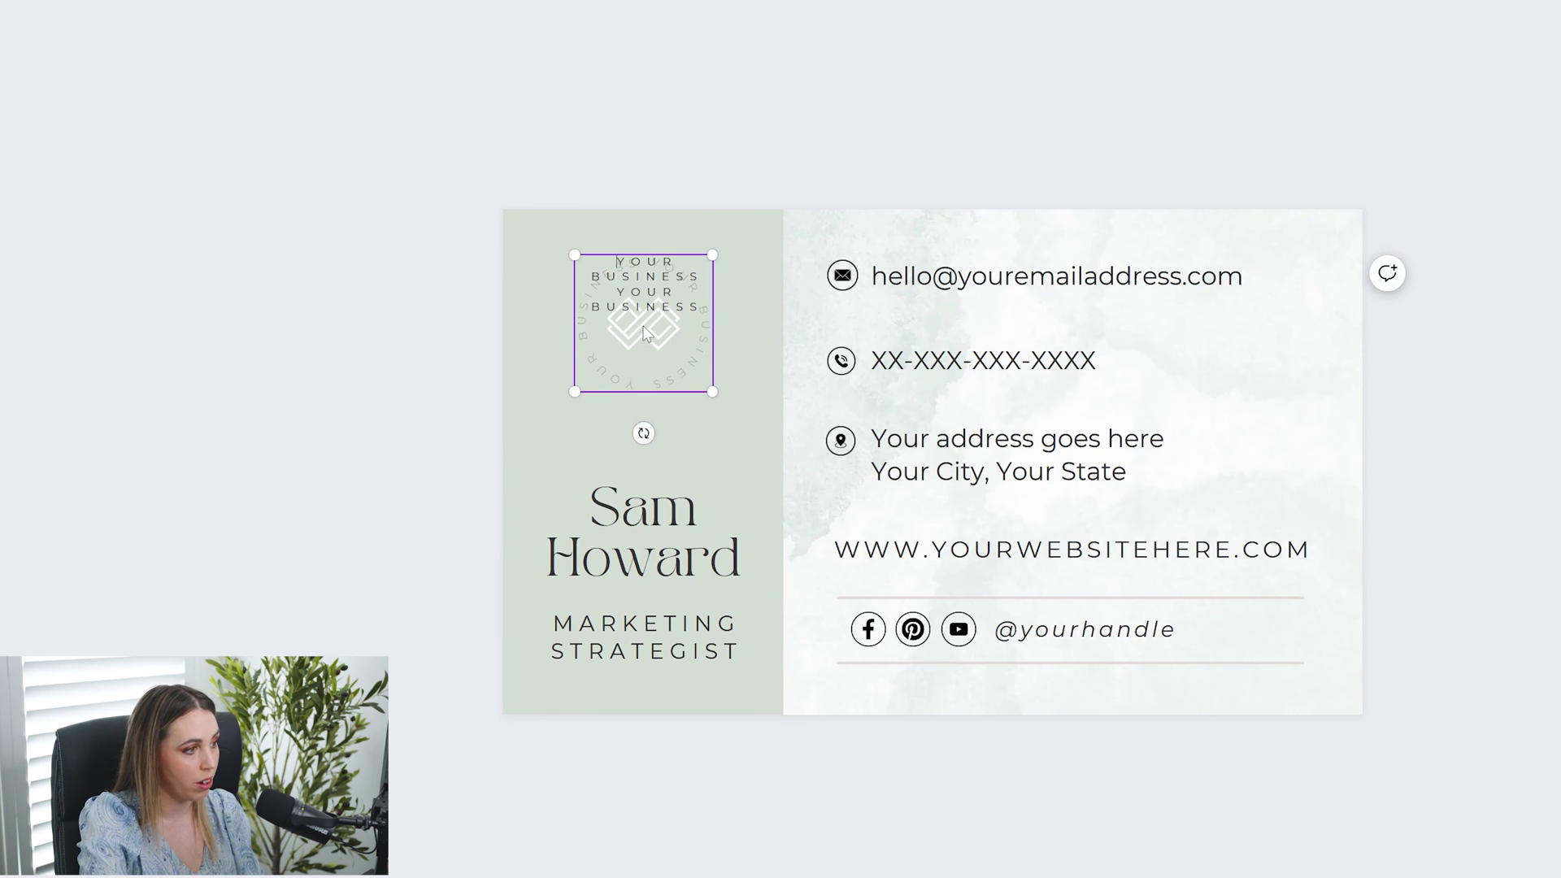
click(626, 314)
click(628, 313)
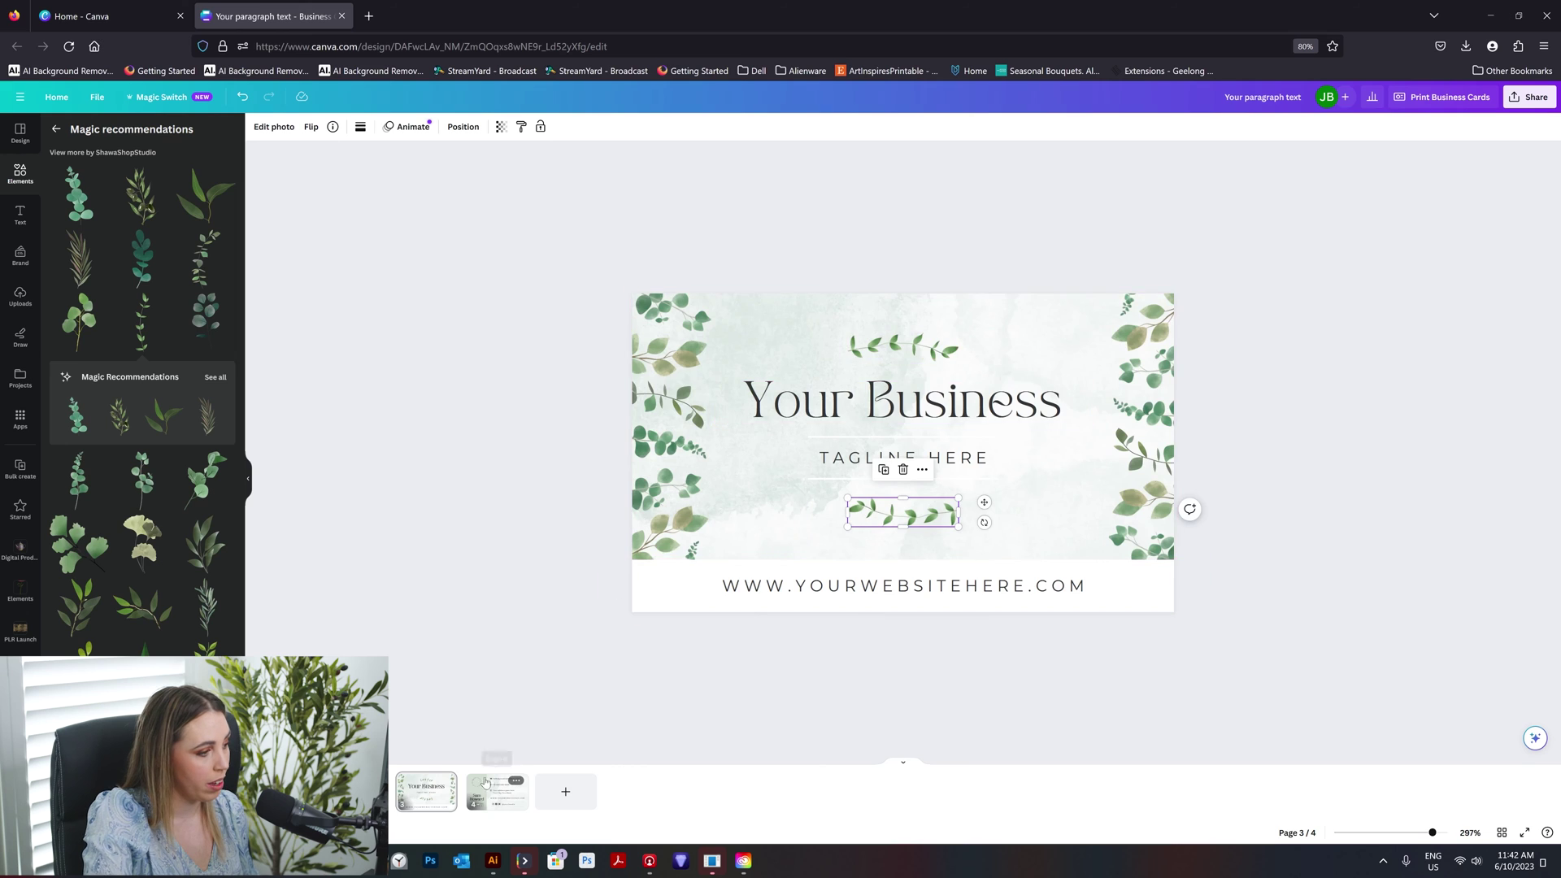
Step: Add a watercolor eucalyptus sprig to the page 4 back card and shrink it to sit inside the circular text
click(478, 782)
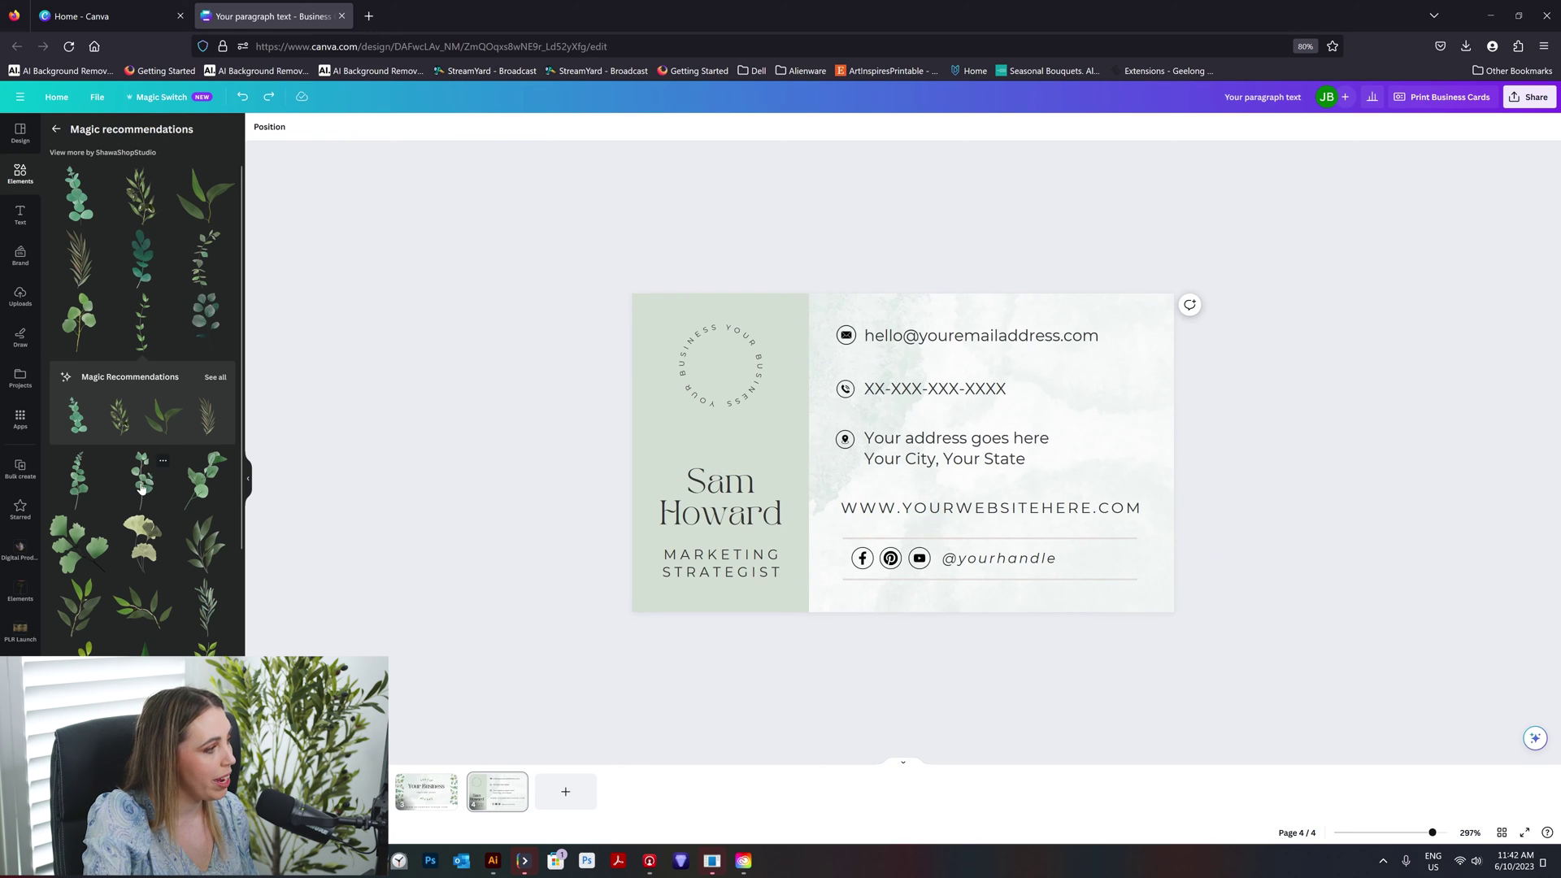
click(206, 498)
click(990, 579)
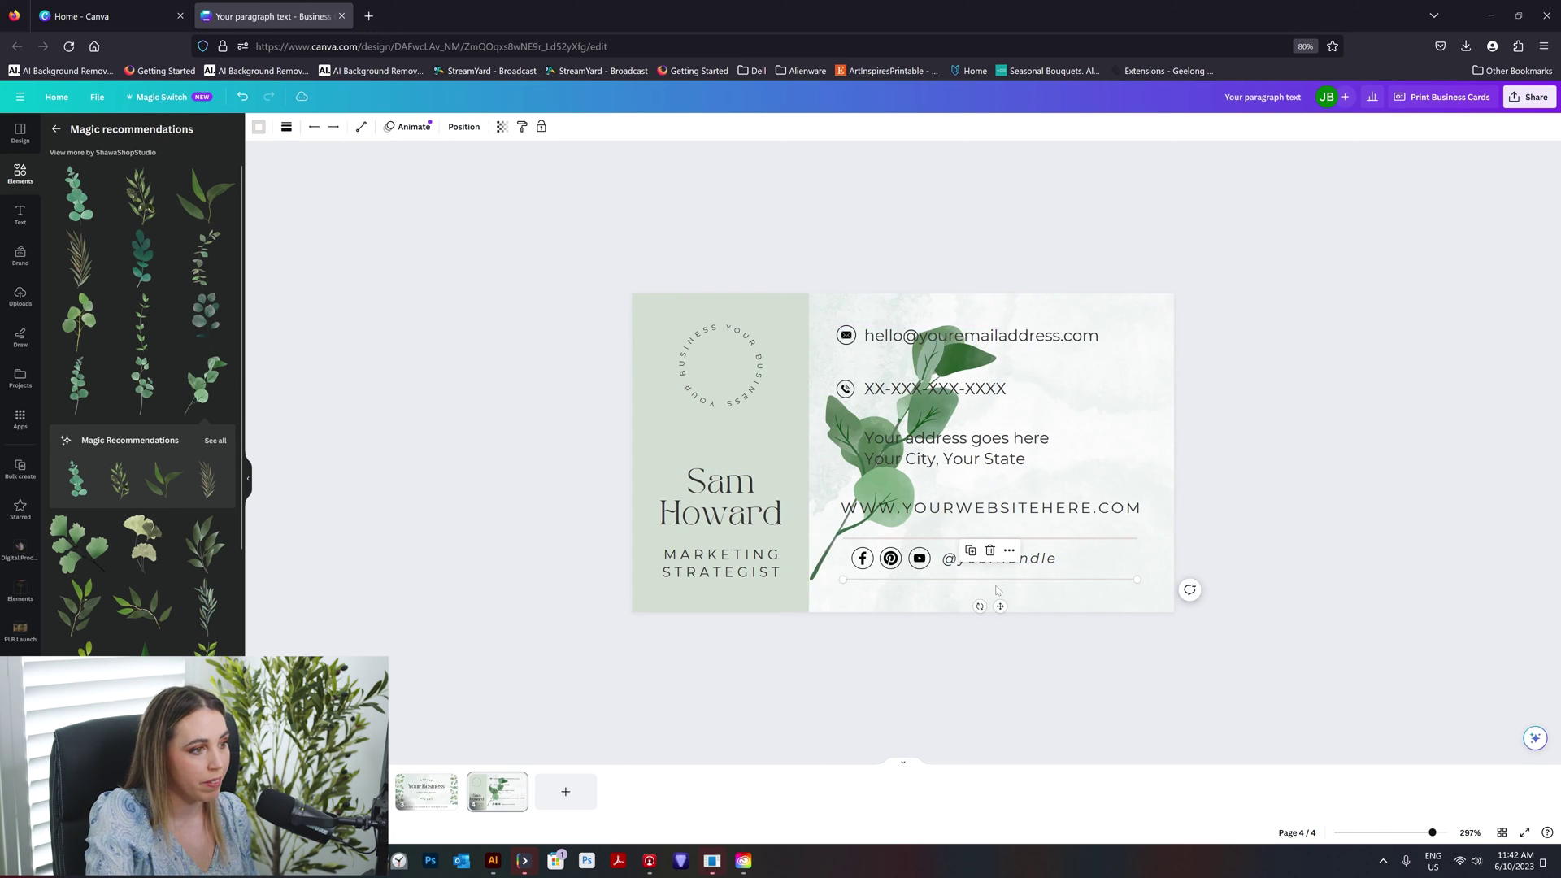
click(917, 439)
click(919, 412)
drag(1004, 593, 715, 372)
click(685, 370)
drag(720, 431, 668, 449)
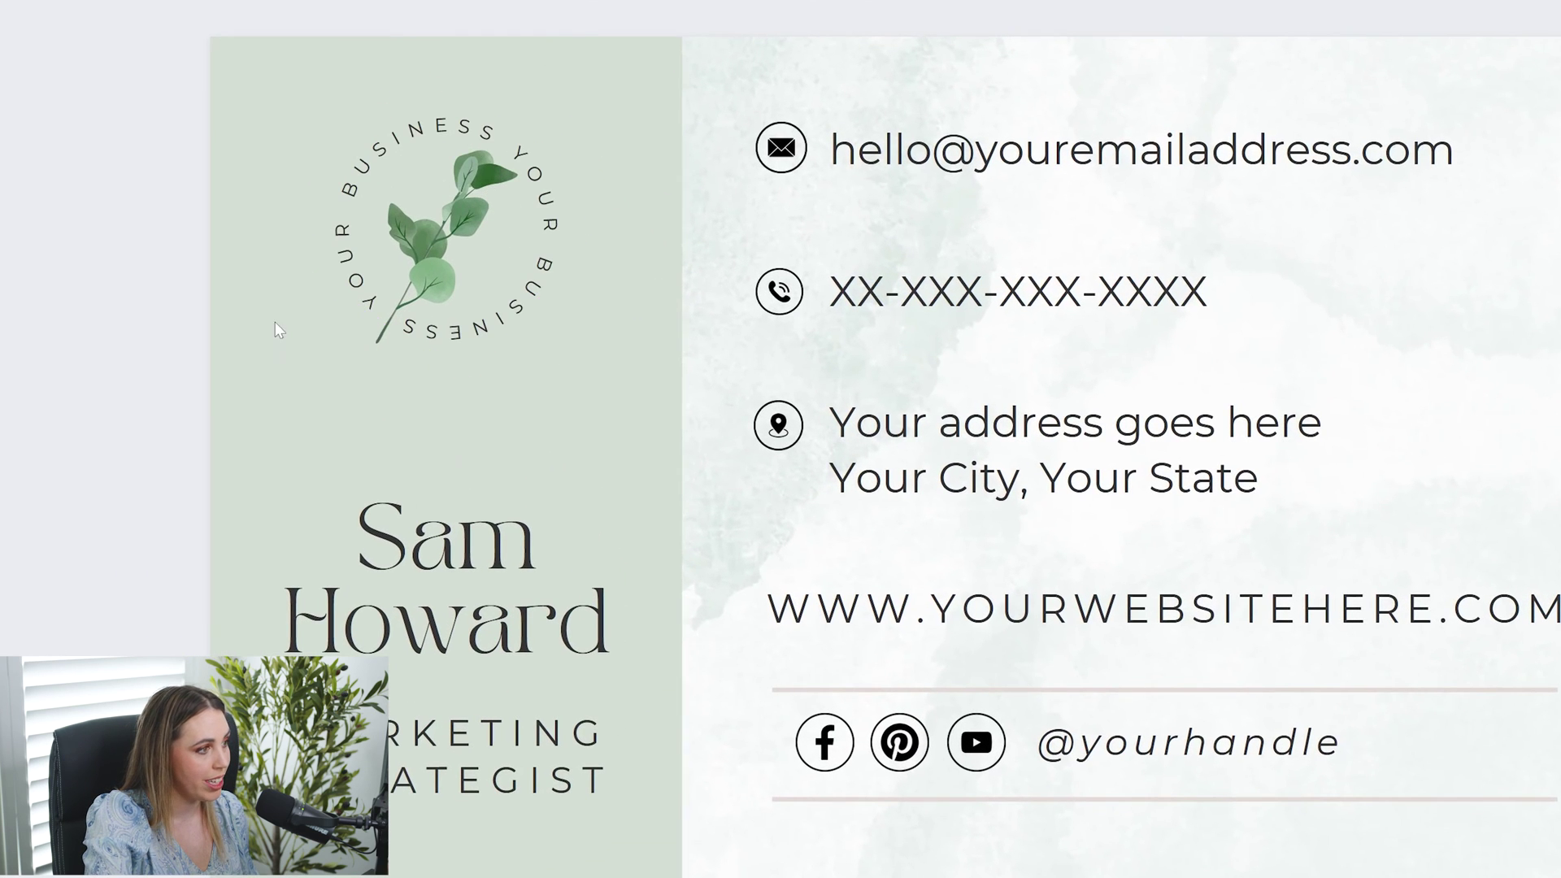
Step: Fine-tune the sprig's size and position so it sits centered within the circular business-name text
click(384, 311)
click(350, 378)
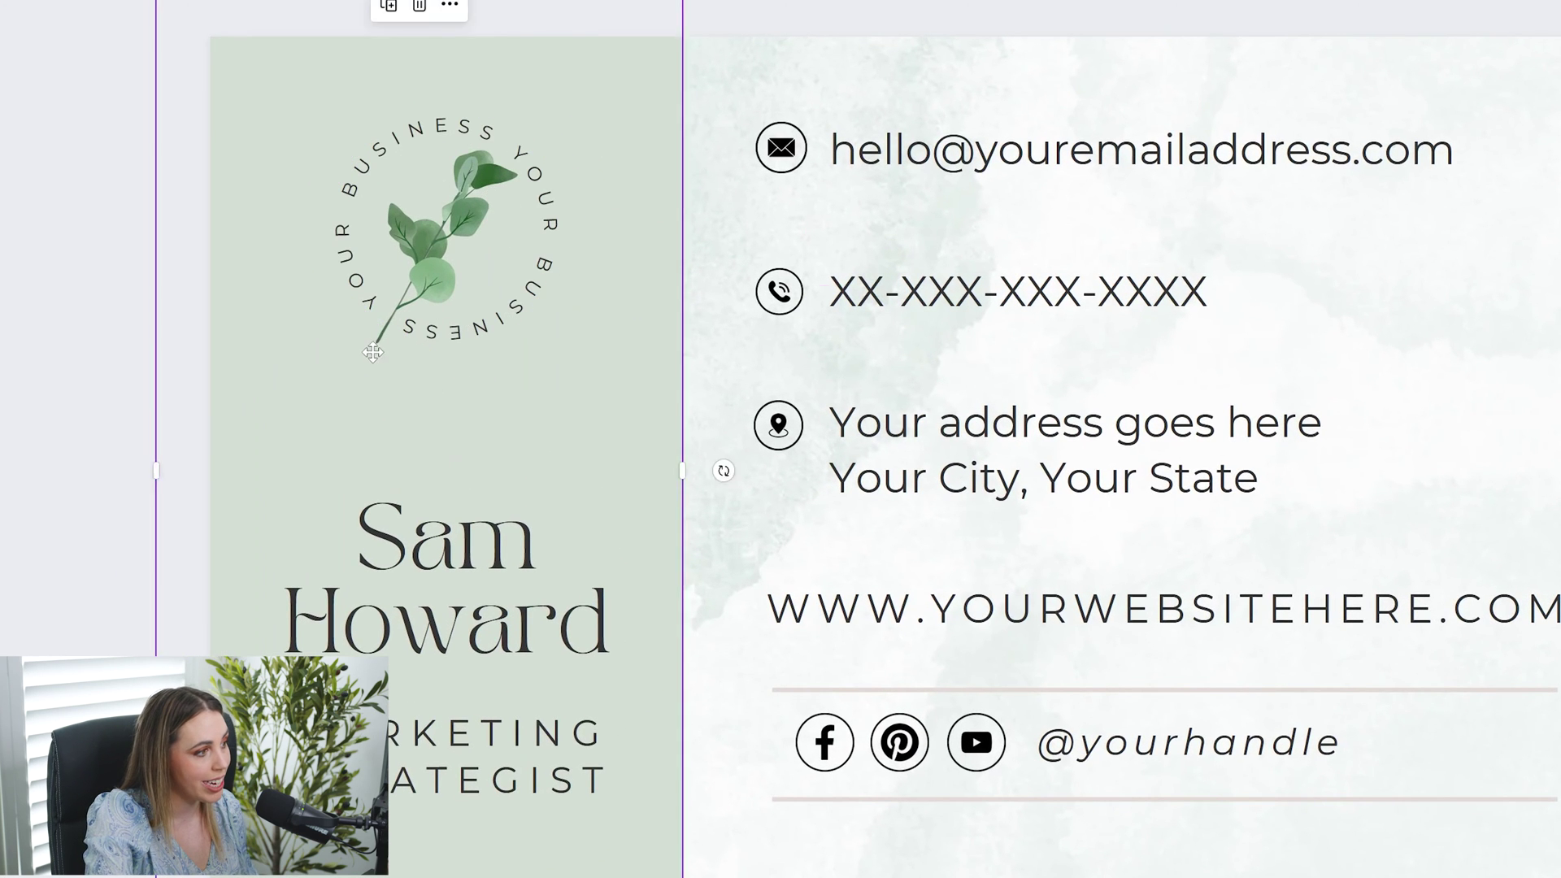
click(529, 306)
drag(365, 360, 358, 363)
click(155, 356)
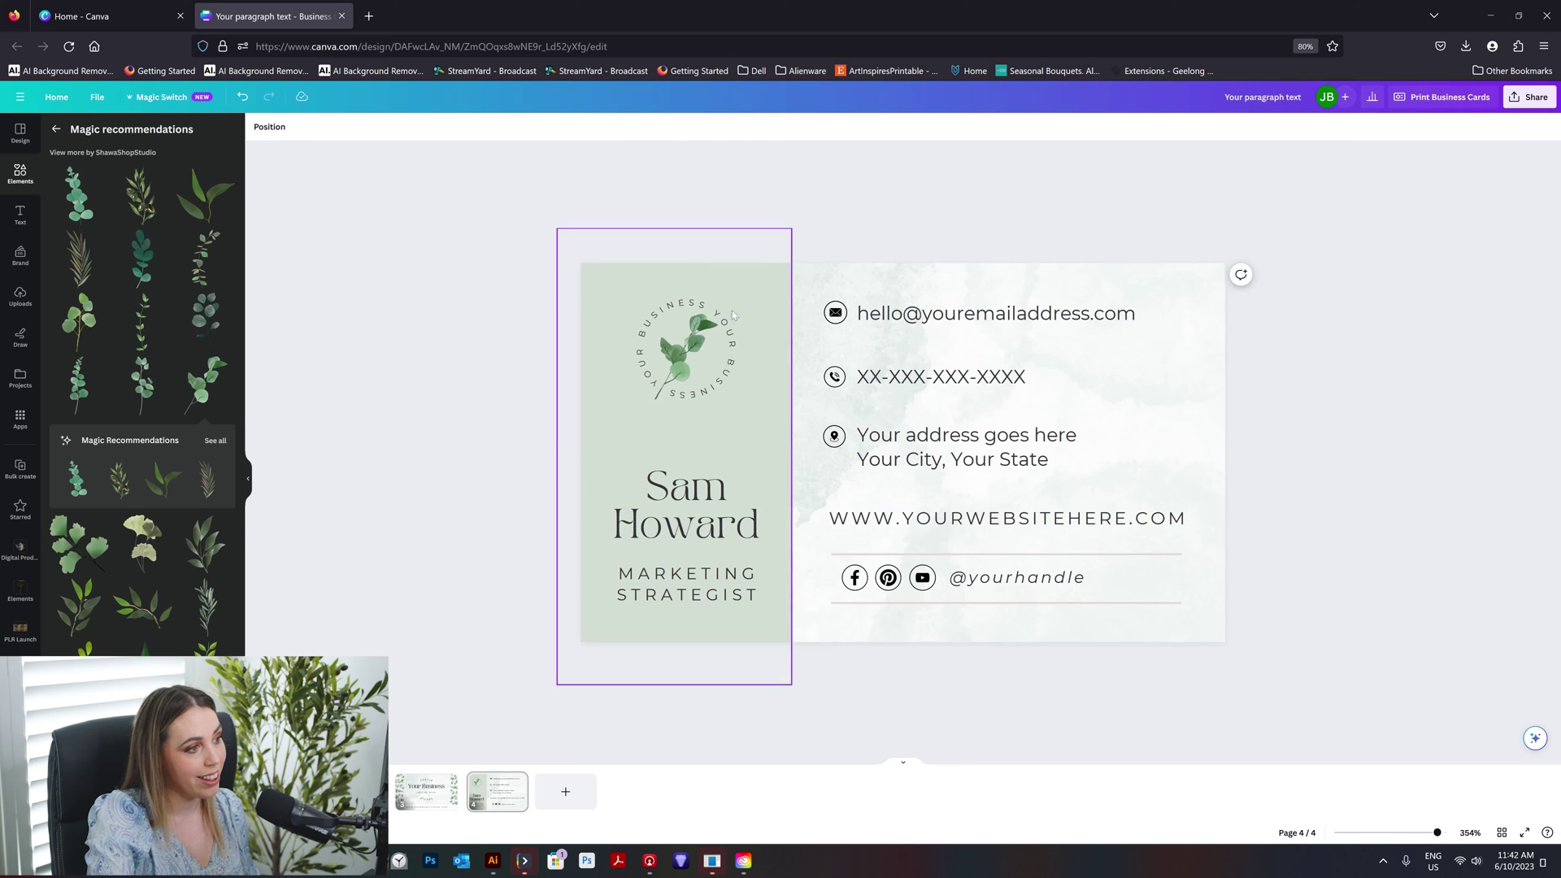
drag(475, 309, 777, 427)
click(454, 459)
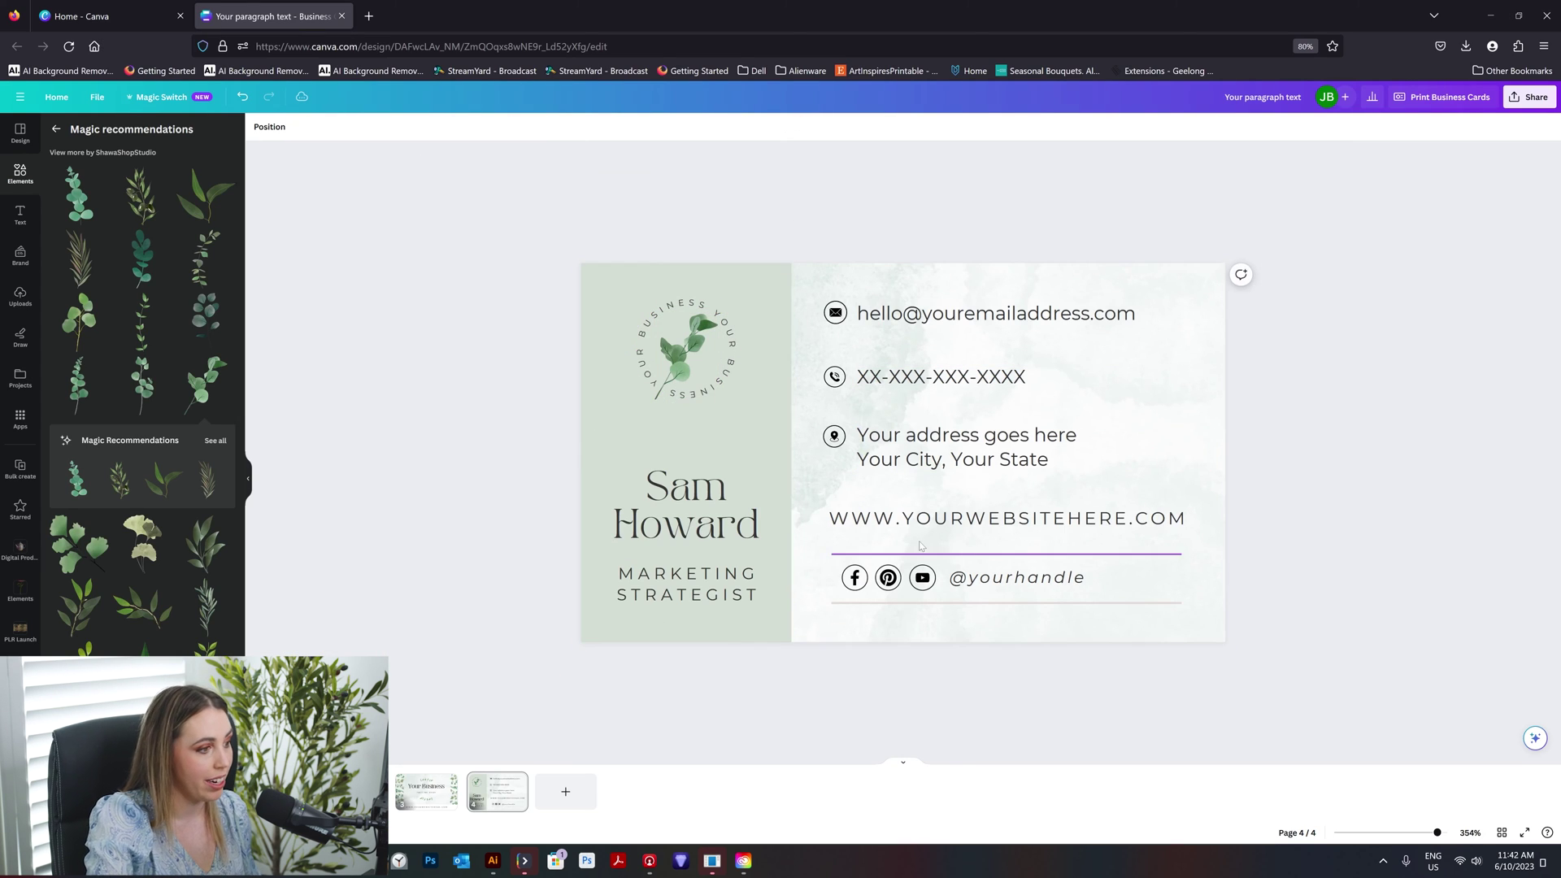
Step: Recolor both divider lines around the social media handle to the panel's sage green
click(1017, 579)
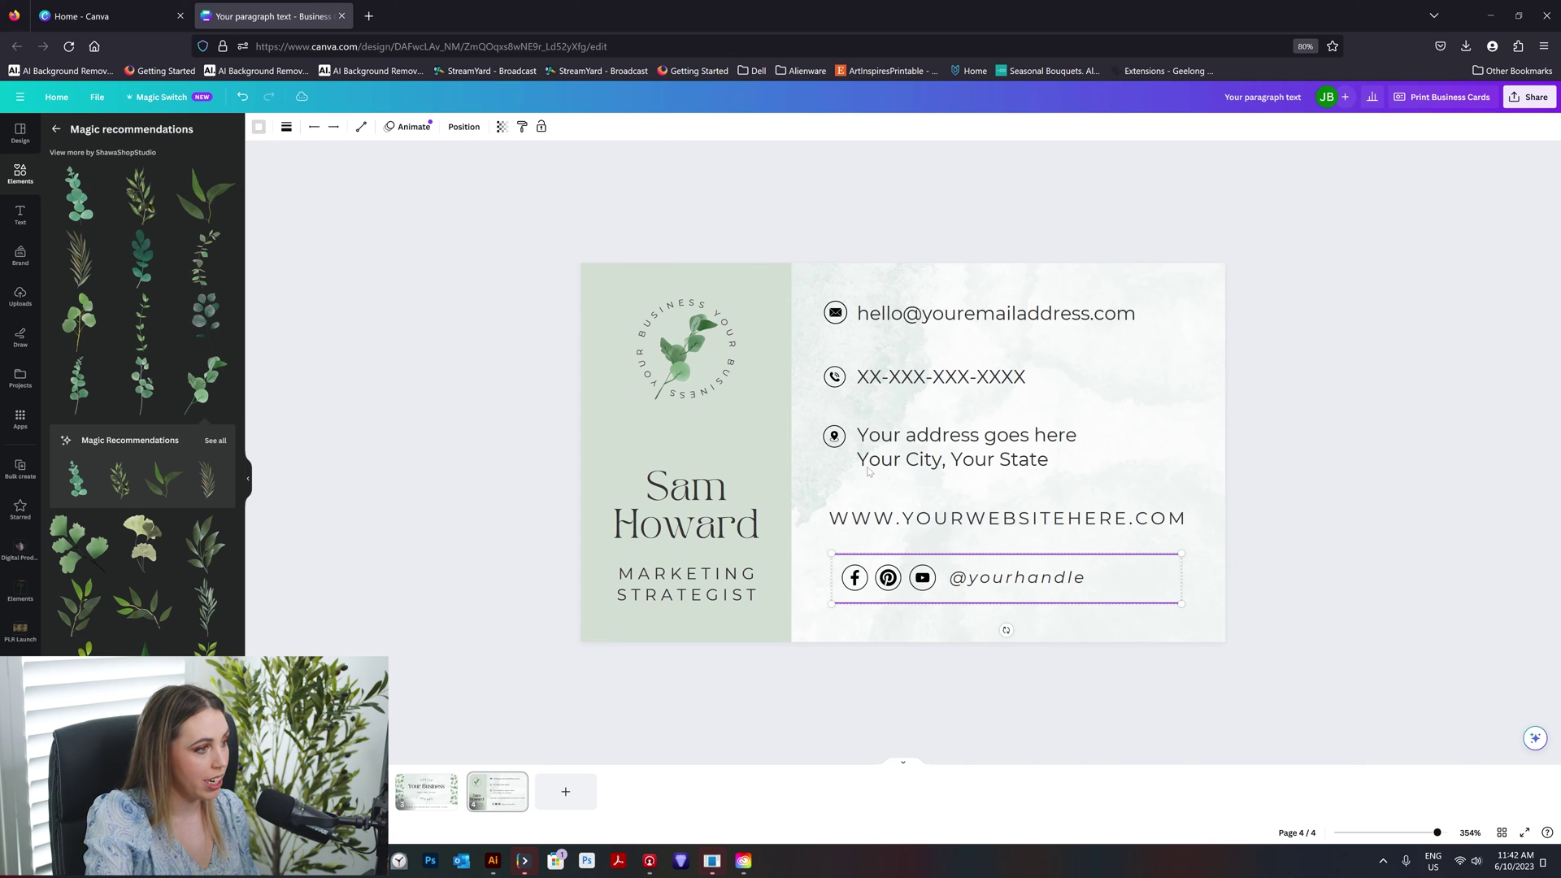
click(258, 128)
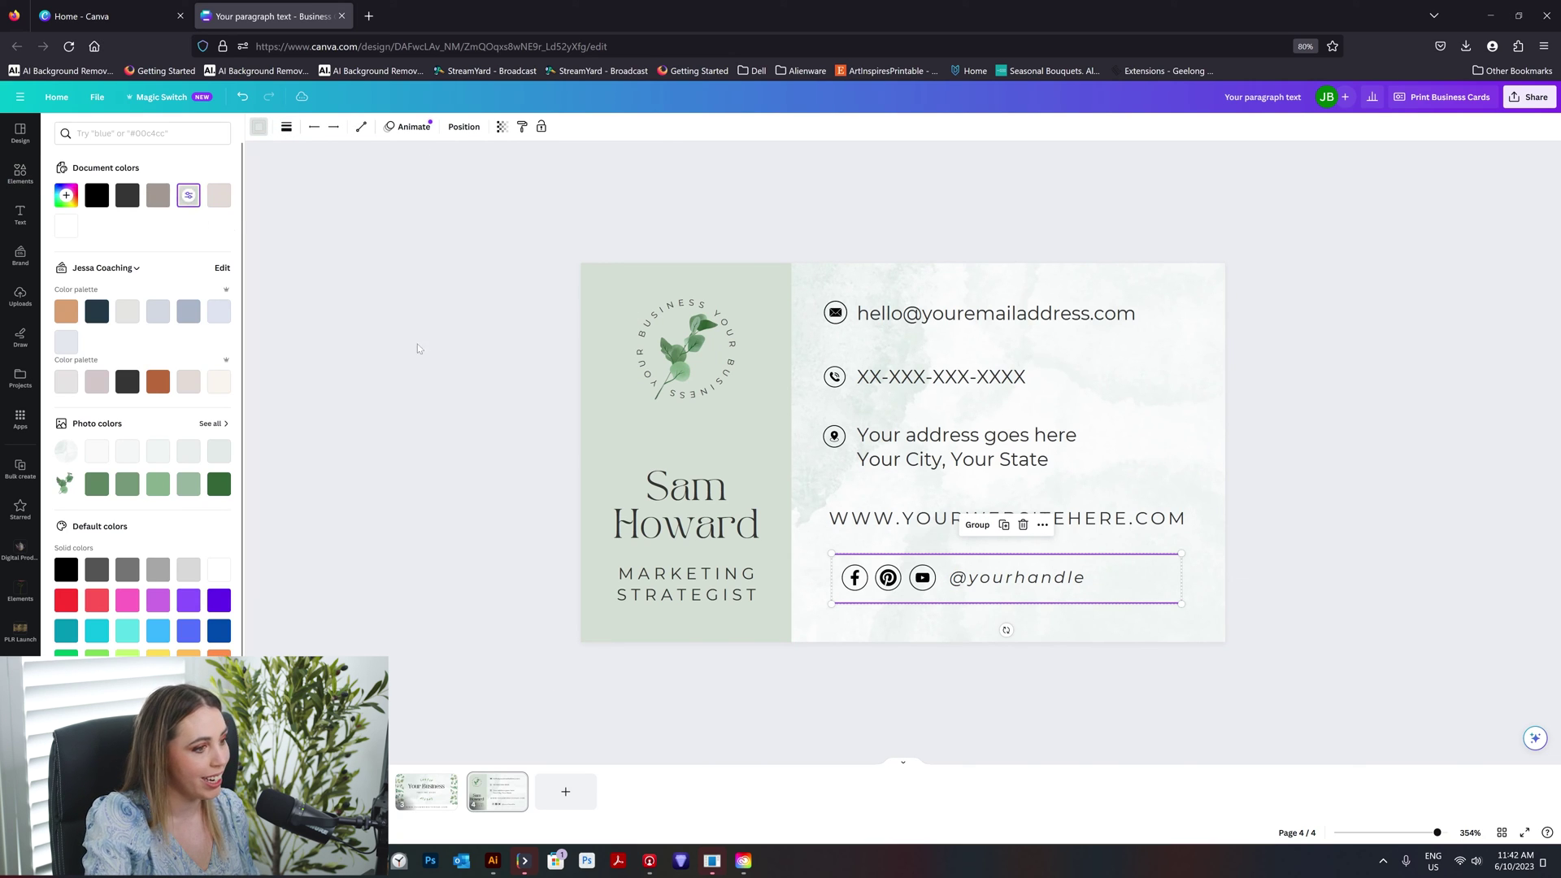
click(313, 282)
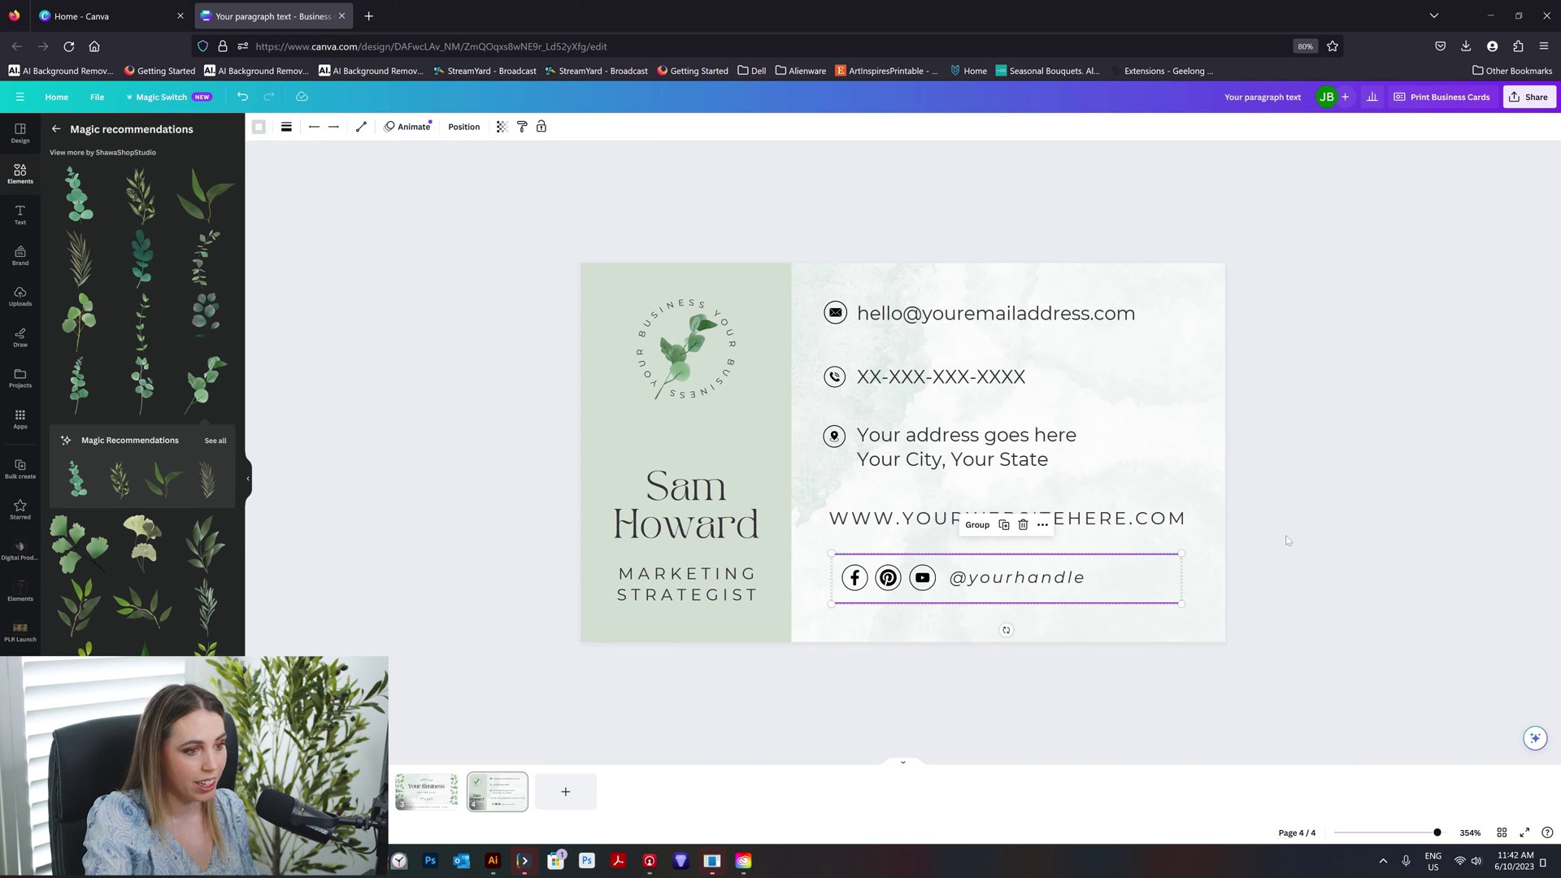
Step: Add an outlined leaf branch from the leaves graphics, angled off the card's upper-right corner, and recolor it white
click(57, 134)
click(99, 133)
click(127, 154)
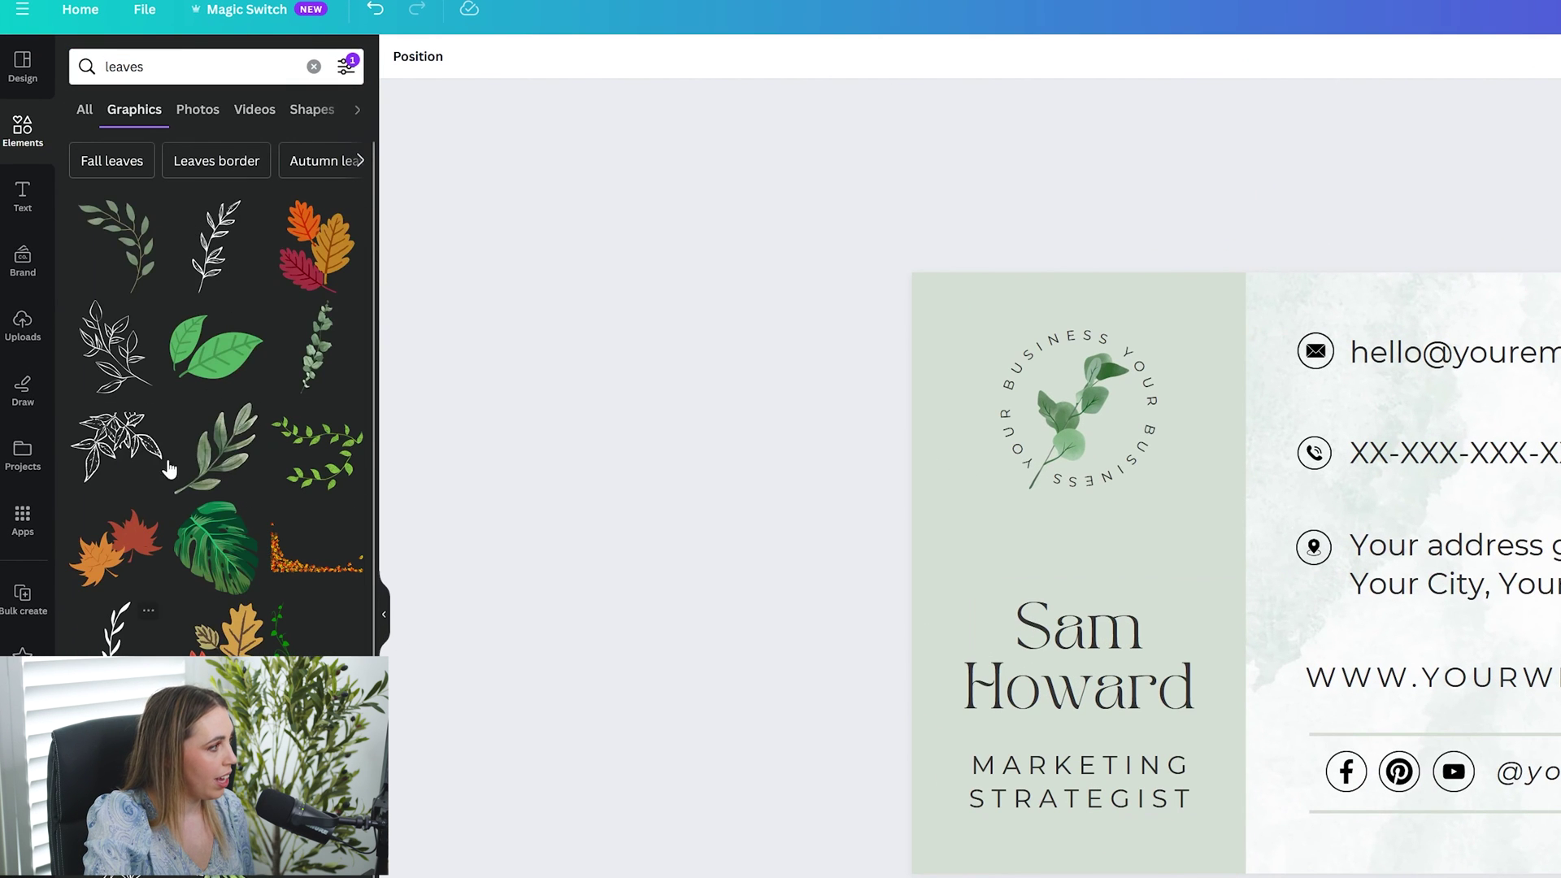
scroll(142, 534, down, 4)
scroll(104, 514, down, 3)
click(114, 382)
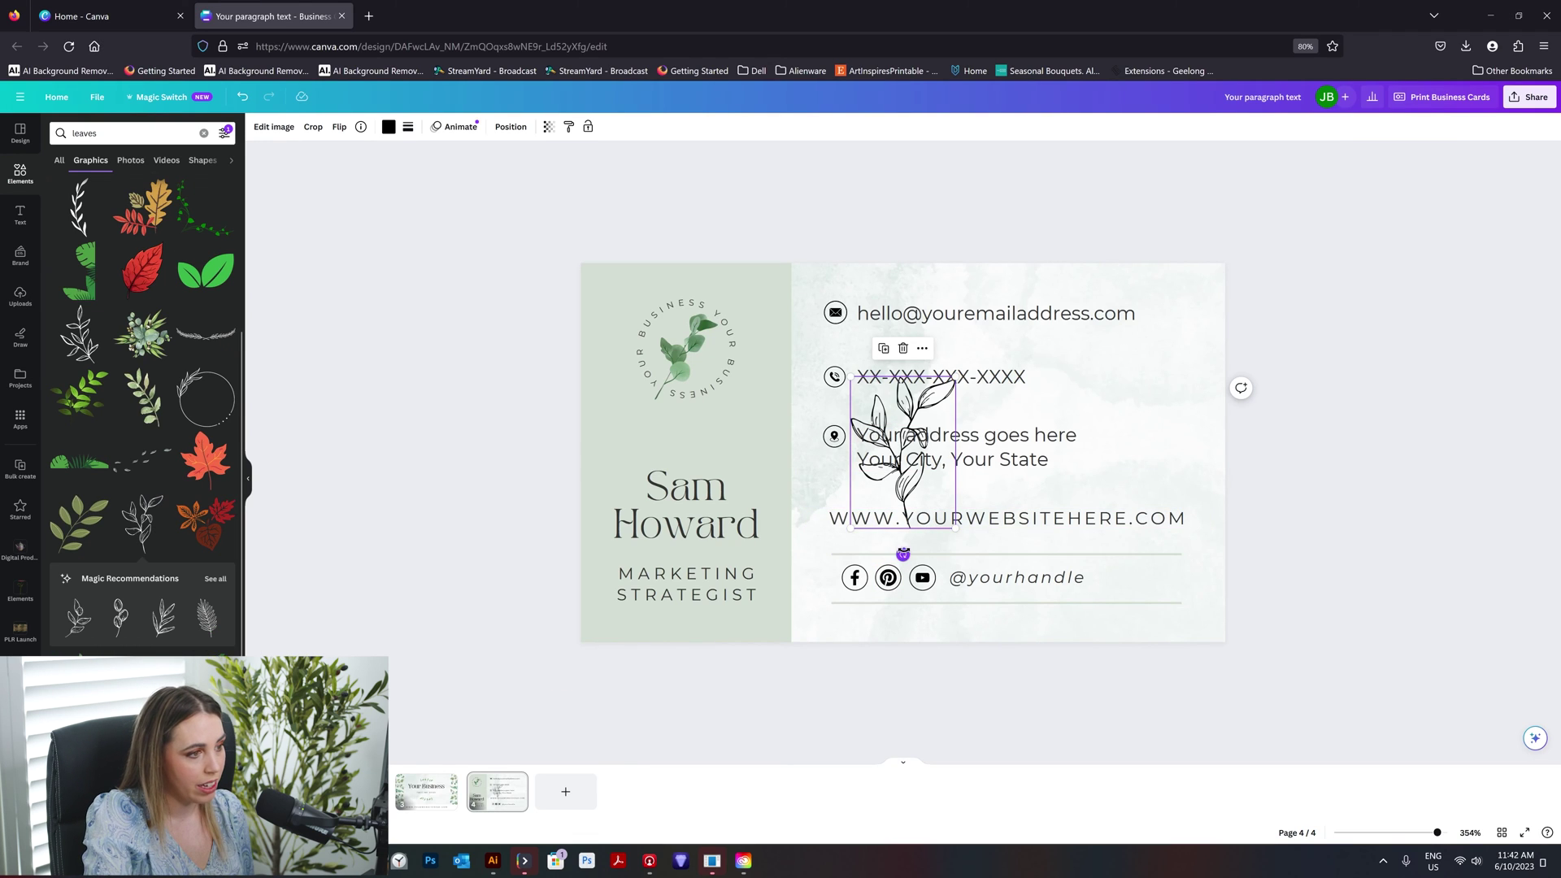
drag(904, 553, 1220, 293)
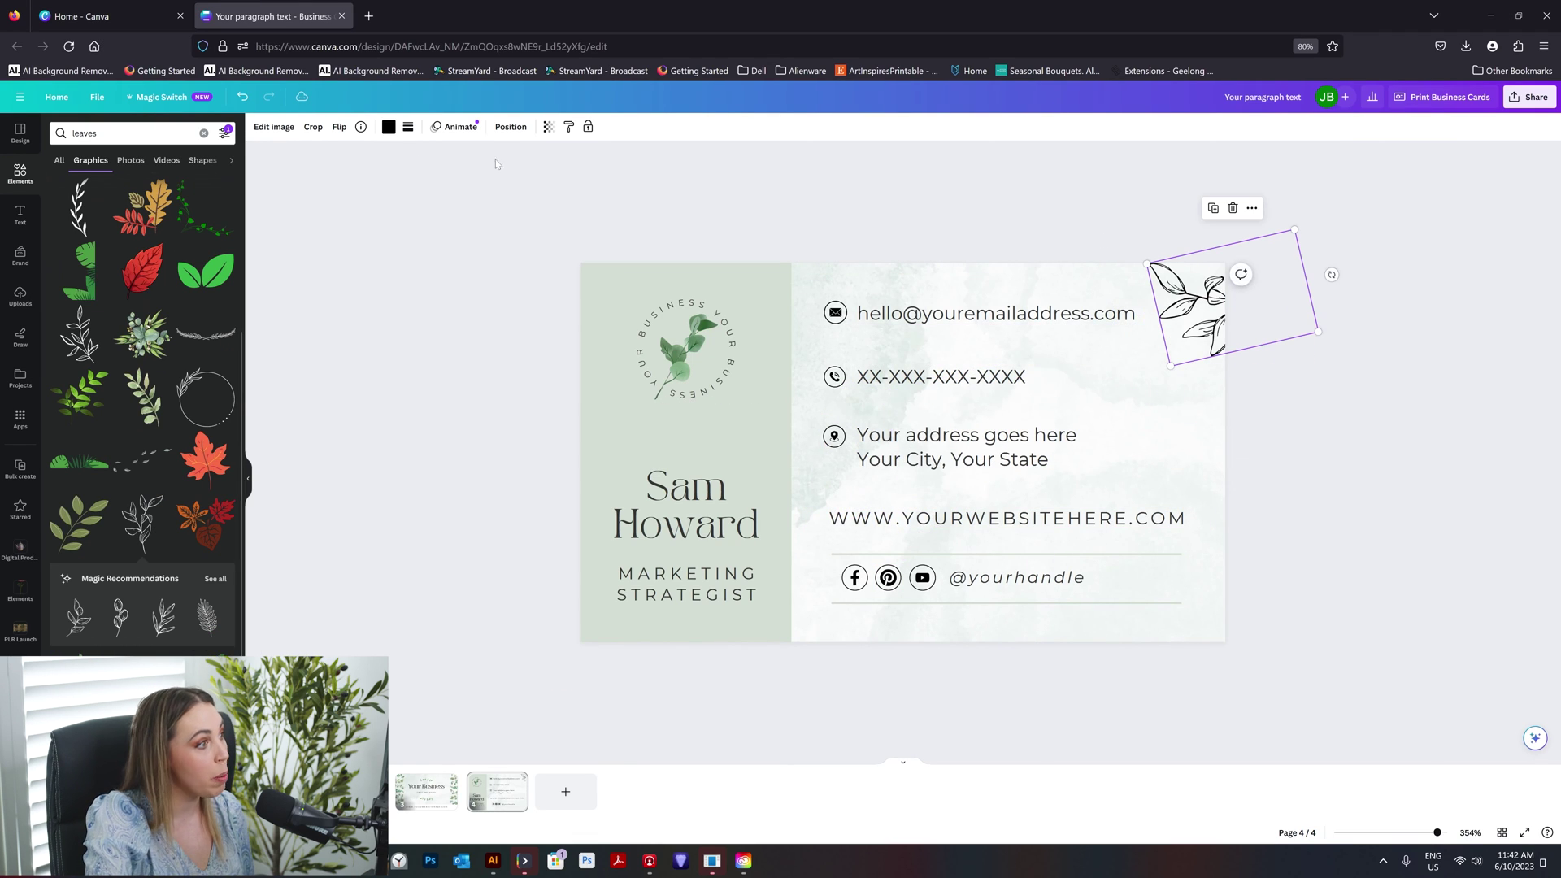
click(389, 127)
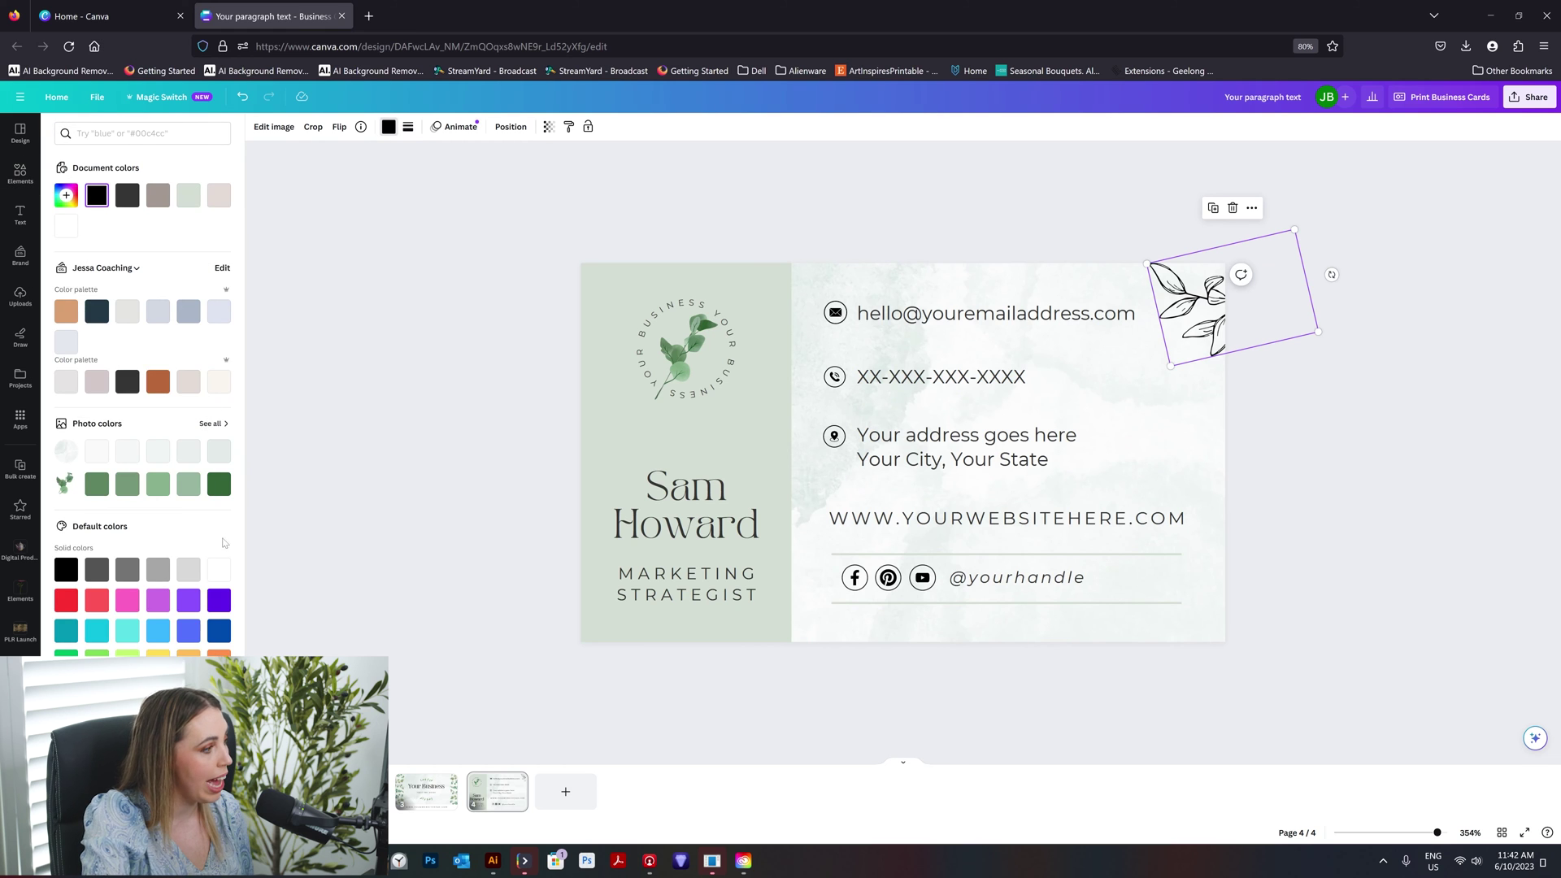
click(220, 571)
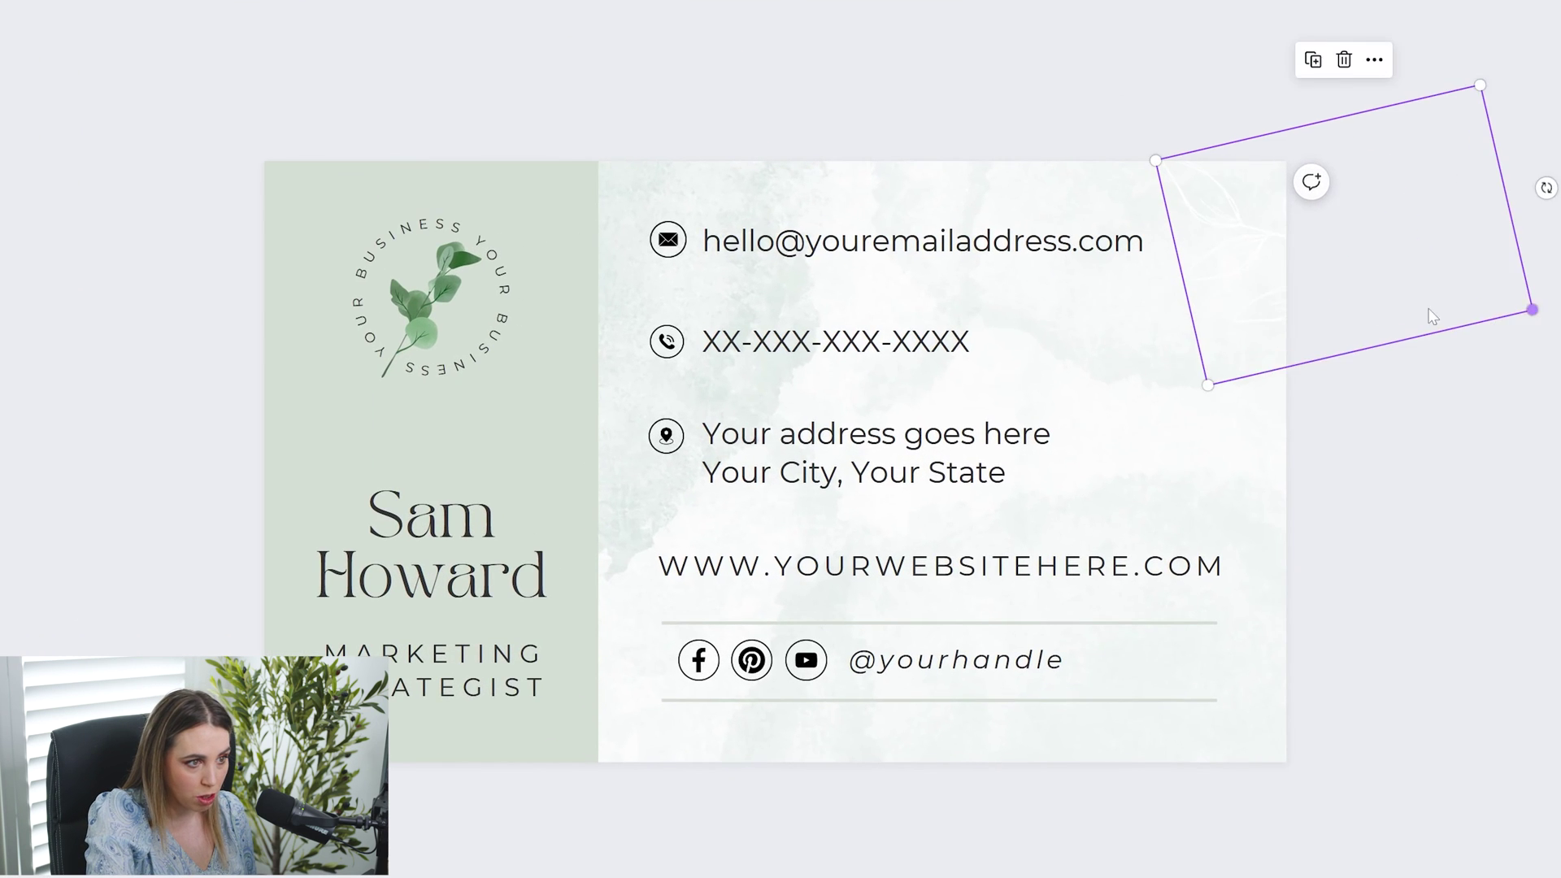
Step: Place a copy of the white leaf branch lower along the card's right edge, rotated so it runs off the card
drag(1433, 317, 1227, 480)
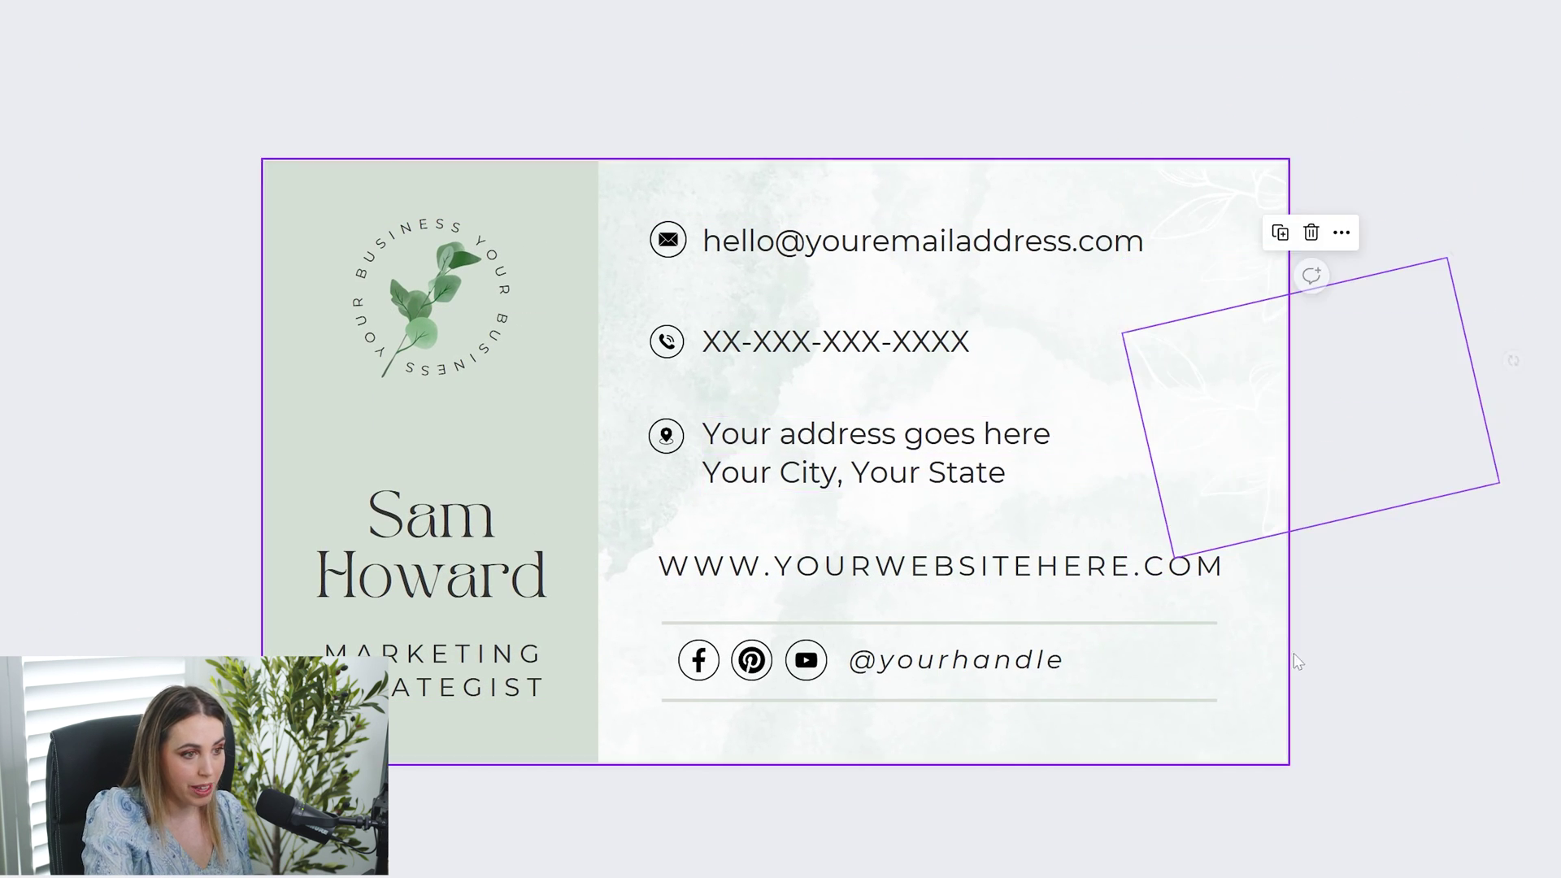
drag(1513, 361, 1514, 463)
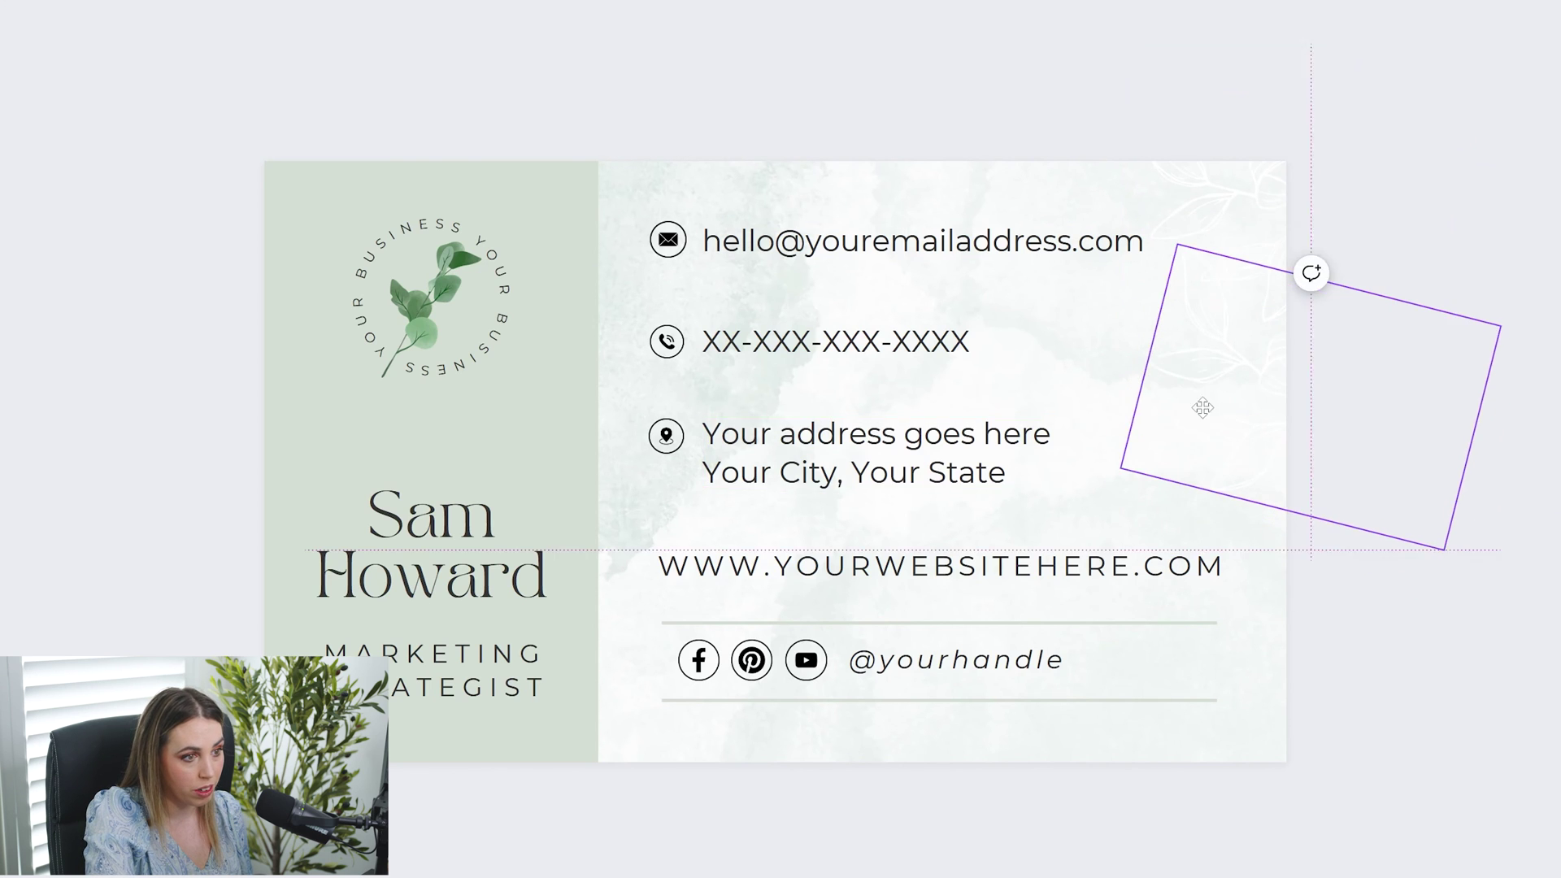
drag(1203, 407, 1216, 408)
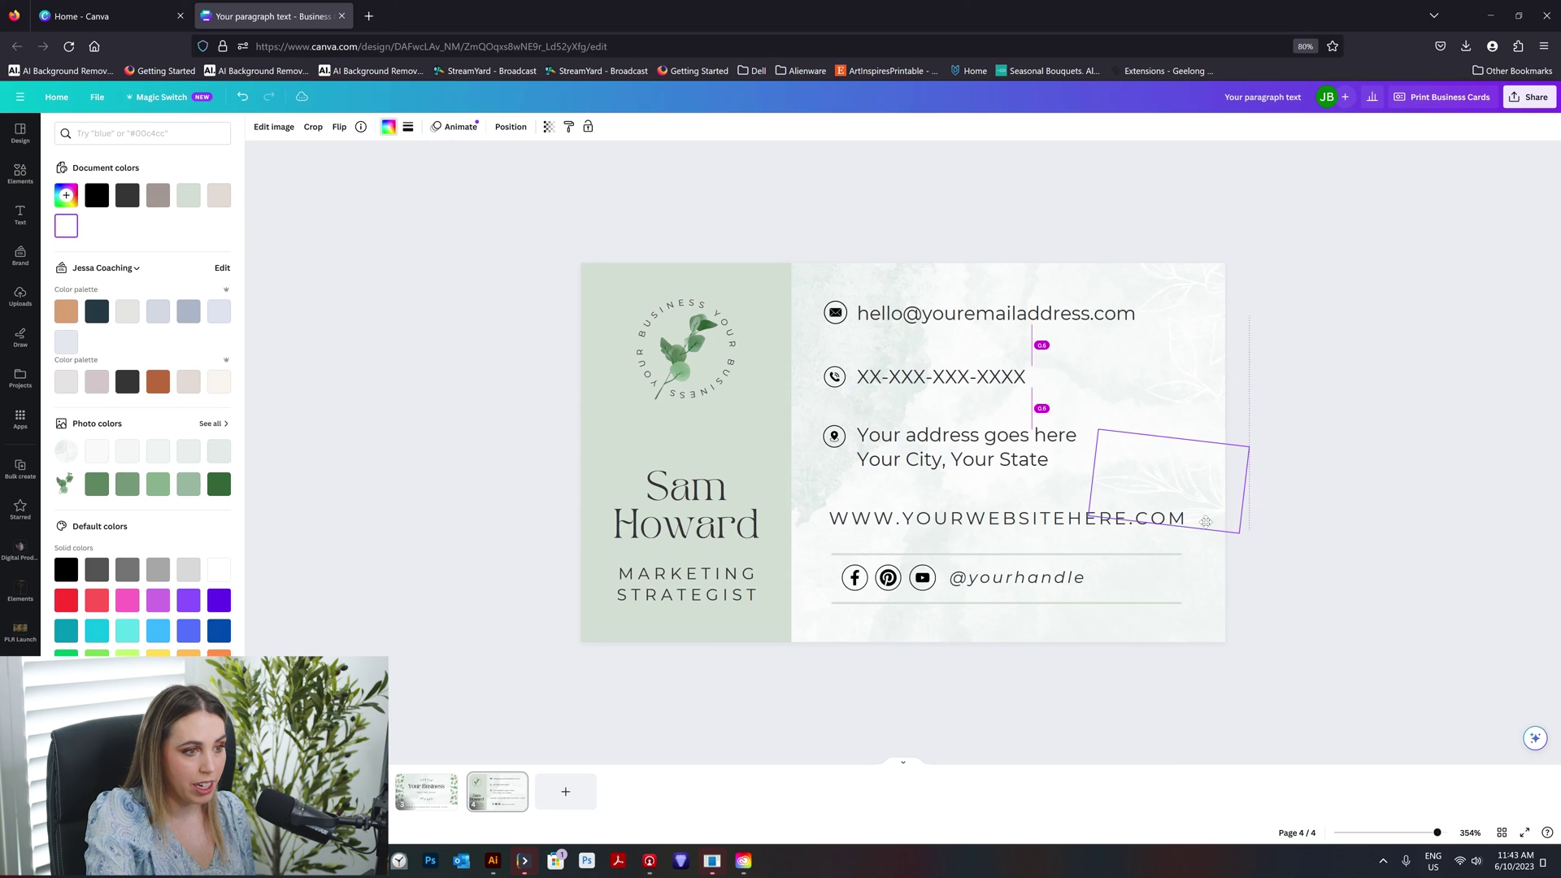
drag(1167, 481, 1212, 572)
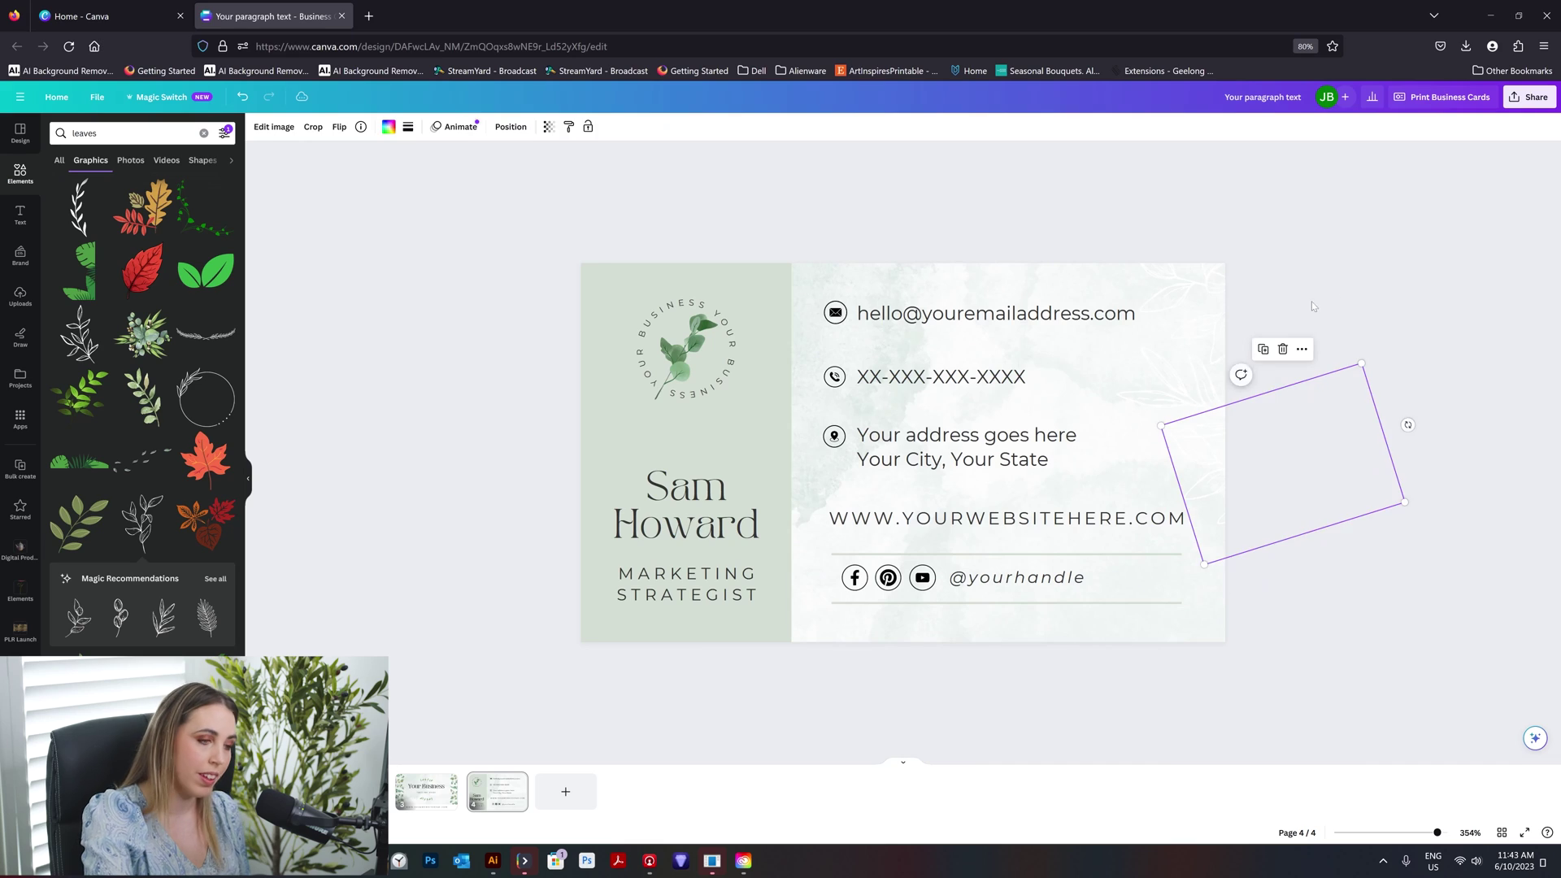
click(1413, 257)
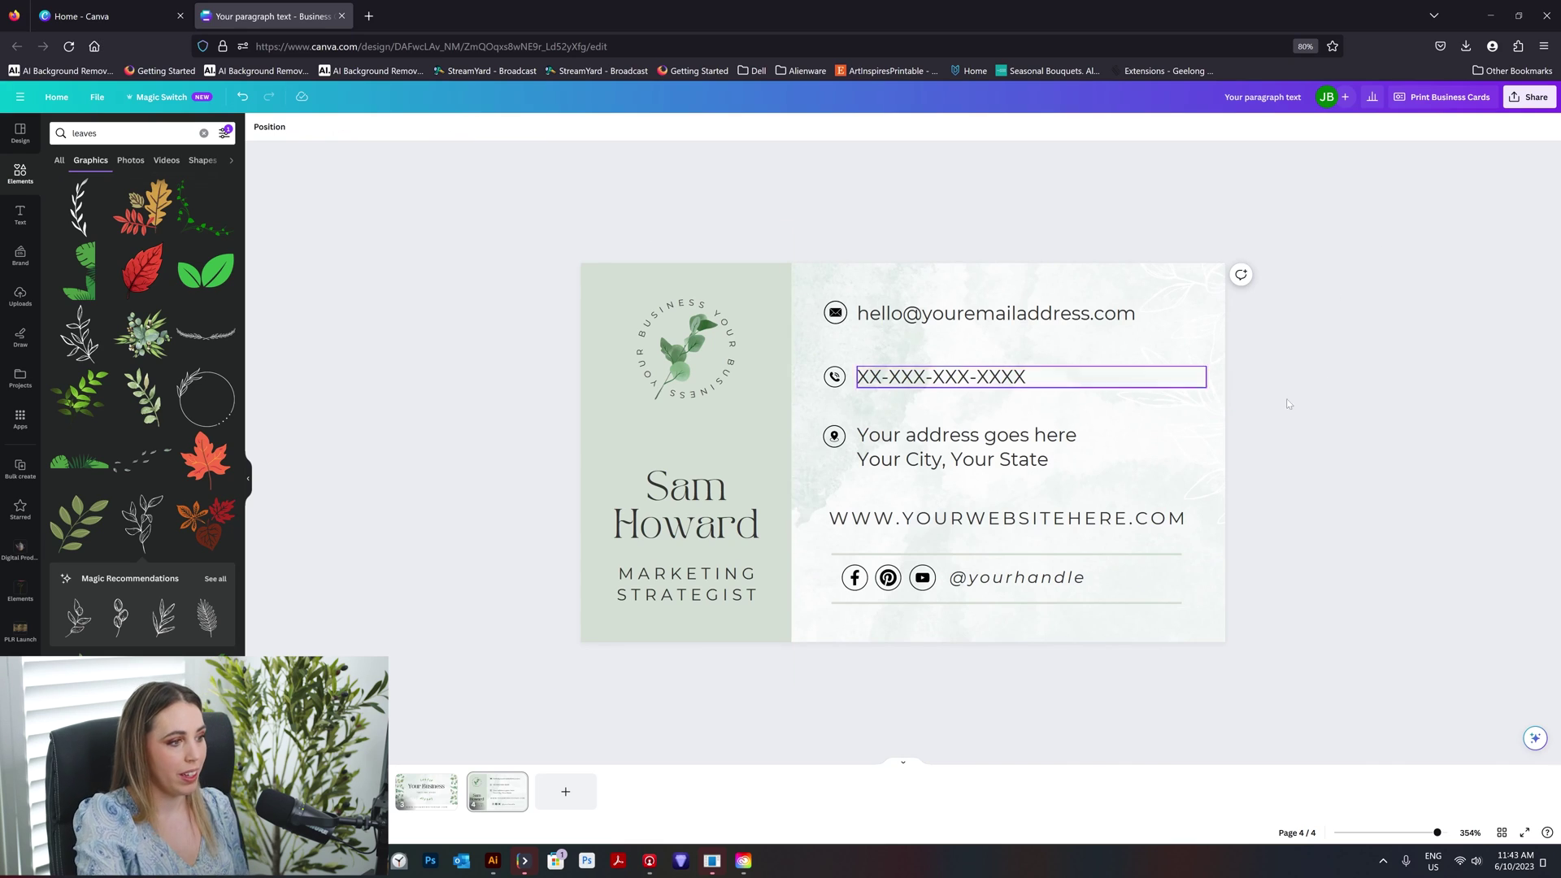
Step: Place another leaf branch copy at the green panel's lower-left corner and recolor it a slightly darker sage green (#CCD6CB)
drag(1198, 479, 619, 553)
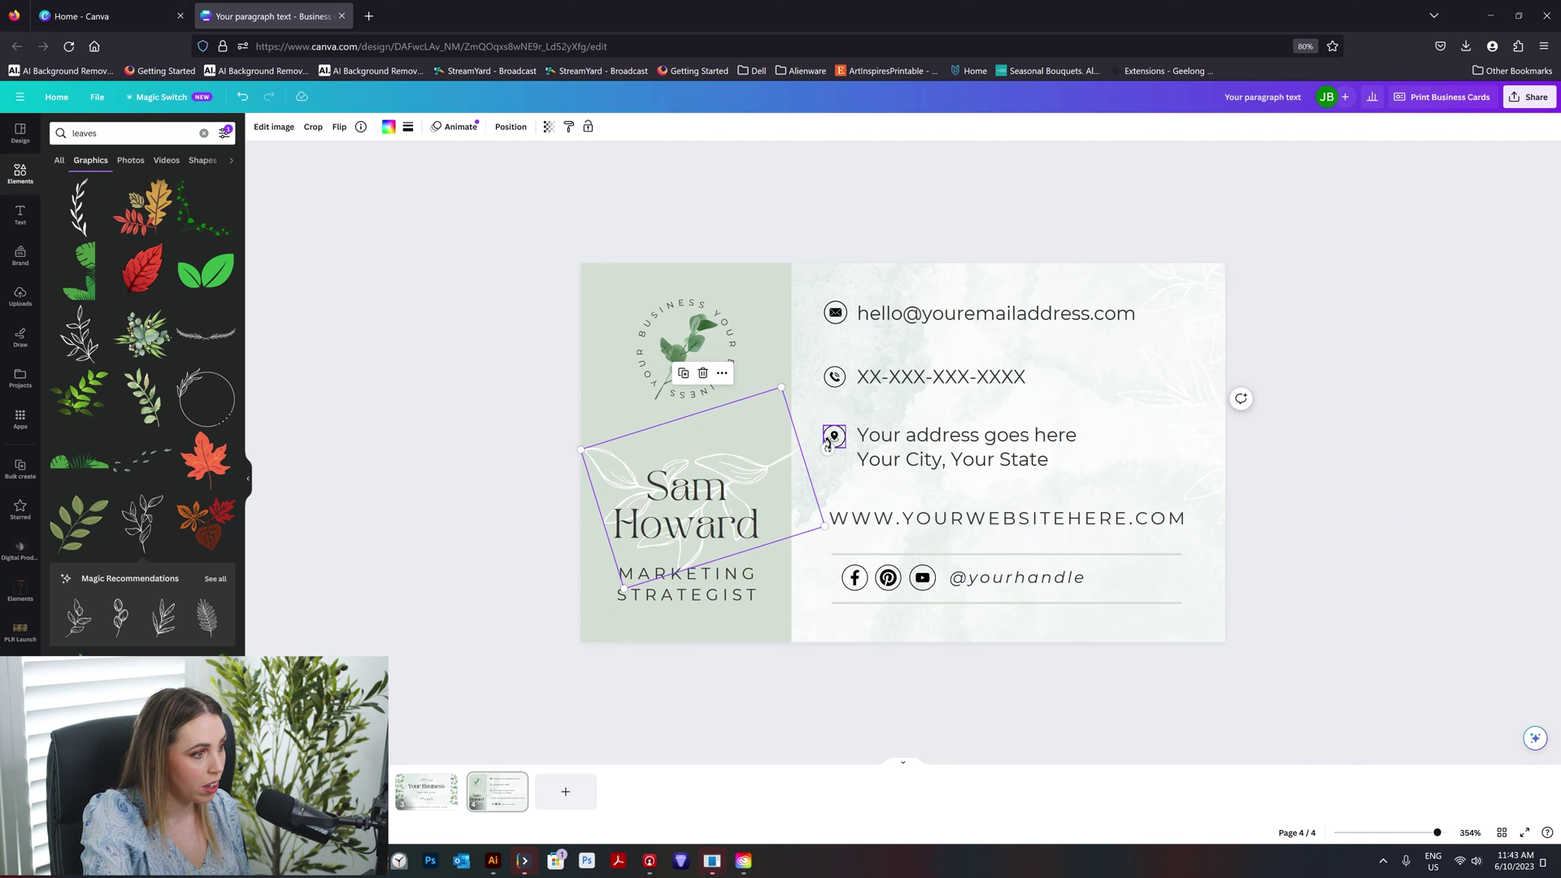
click(388, 126)
click(189, 202)
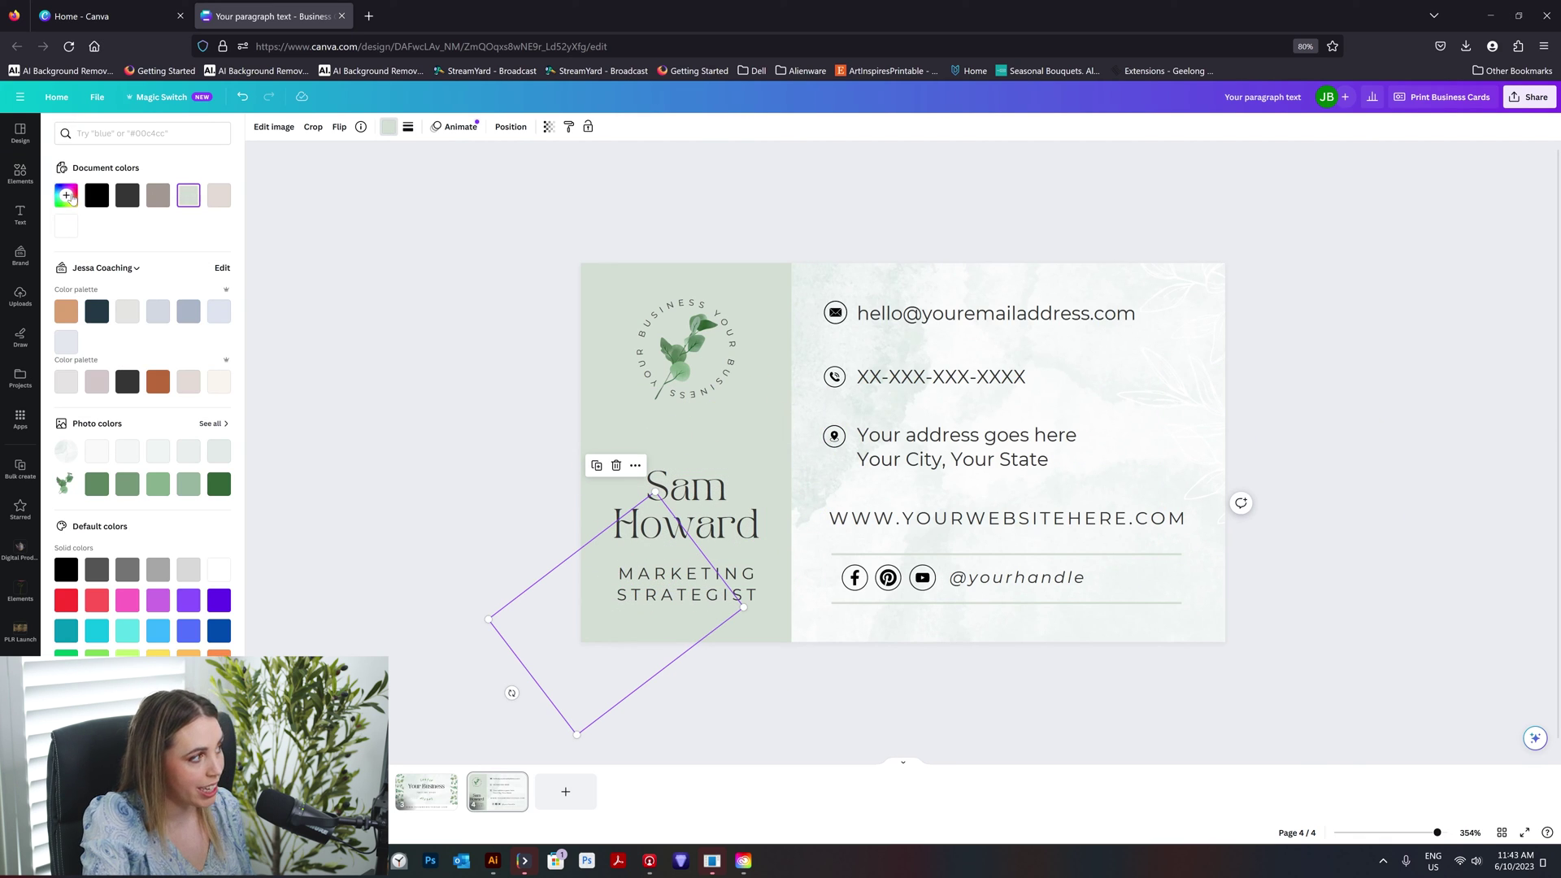
click(70, 198)
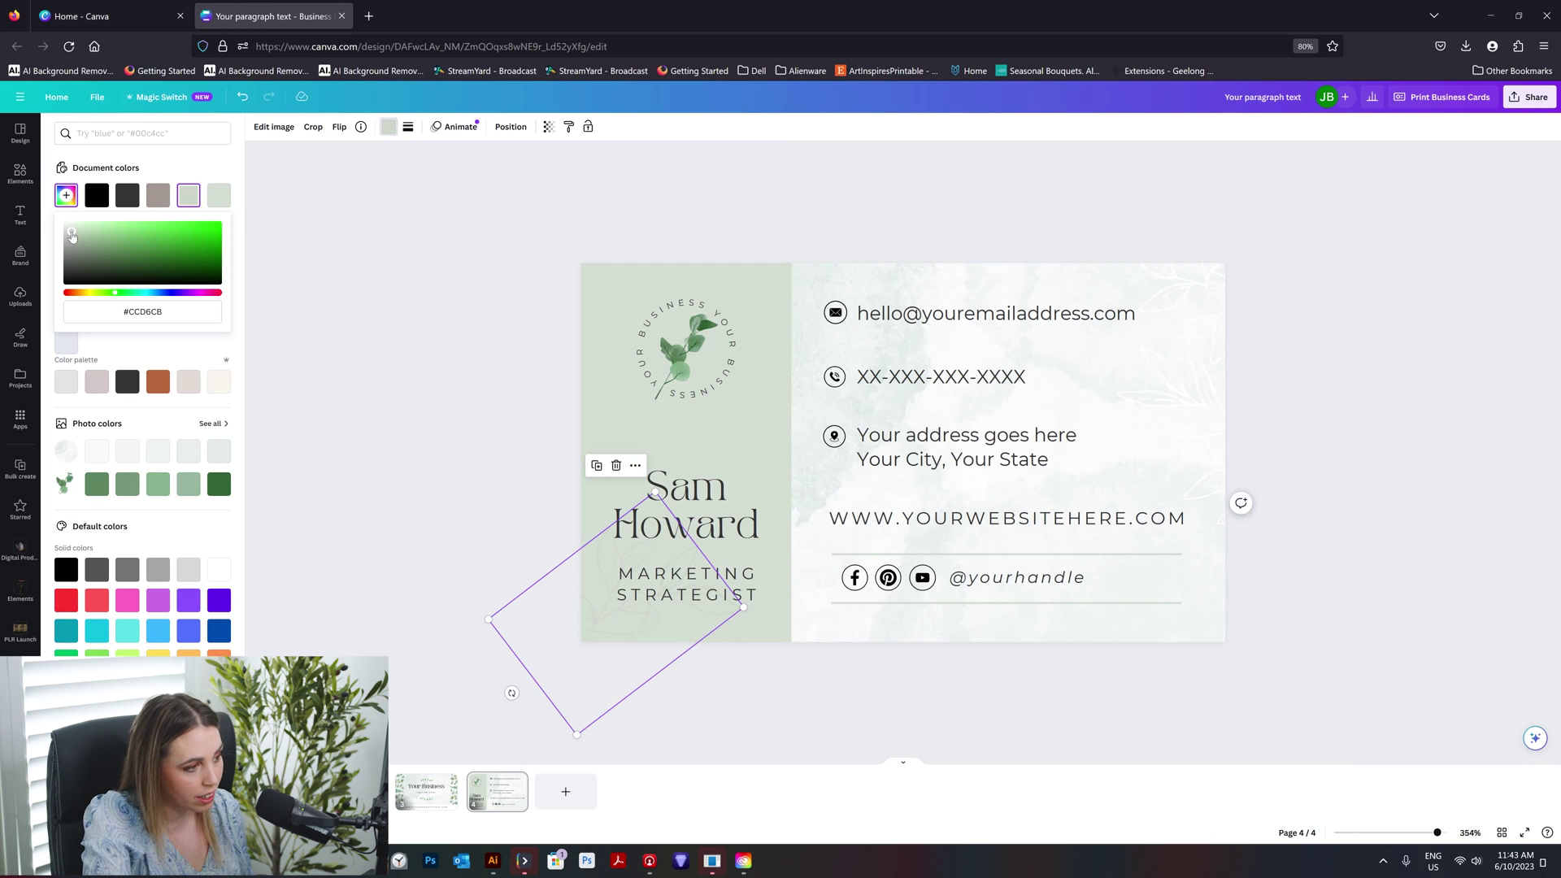
drag(579, 596, 553, 618)
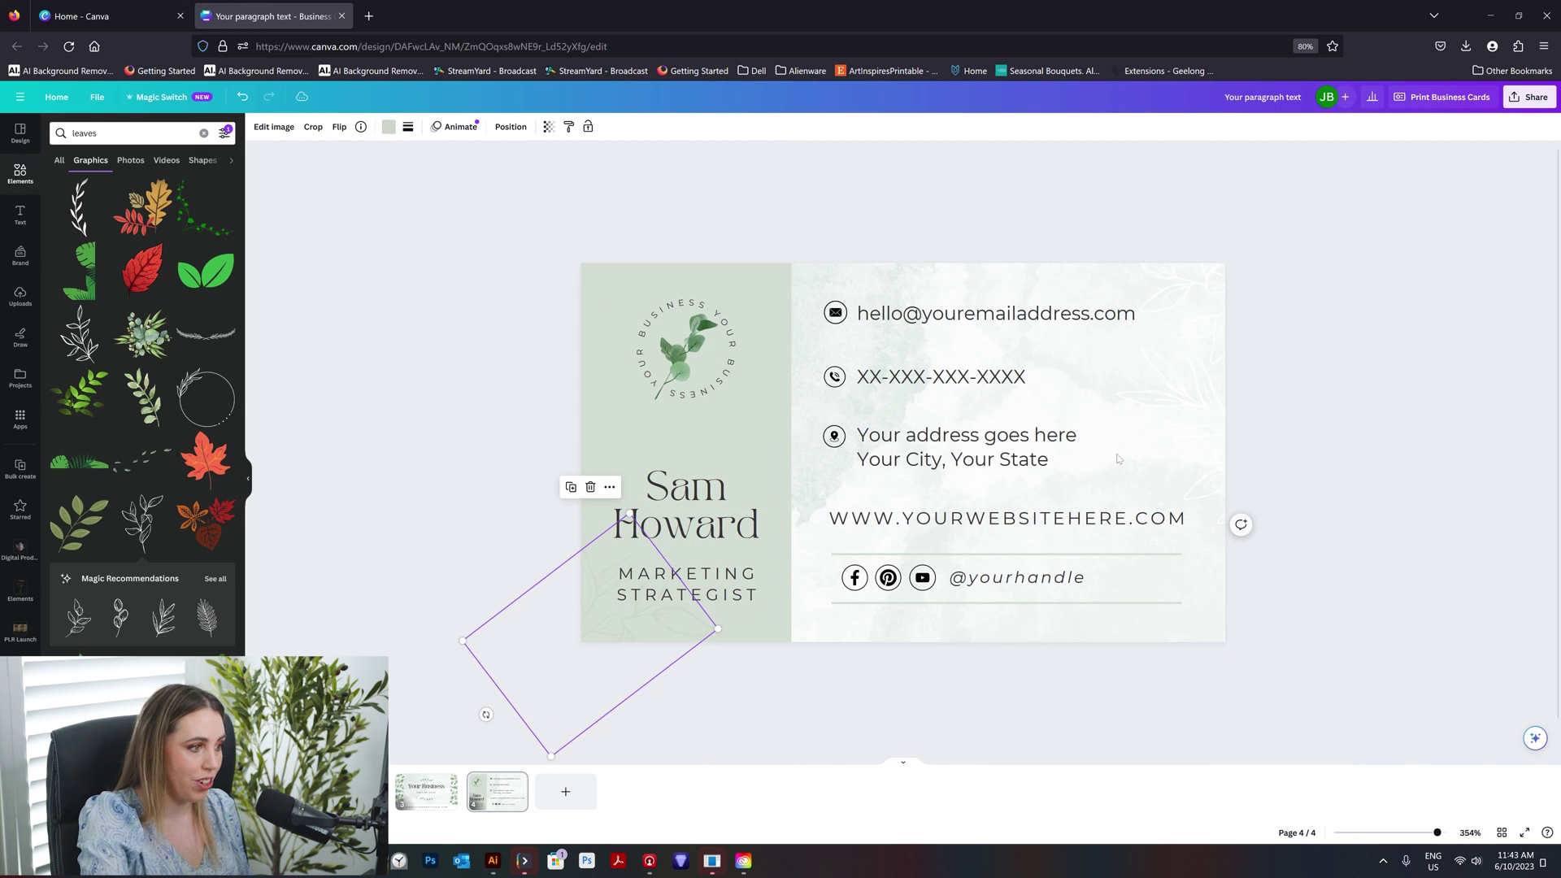
Step: Copy the sage leaf branch to the green panel's upper-right corner and rotate it to run off the top edge
click(358, 495)
drag(622, 614, 753, 284)
drag(627, 383, 924, 179)
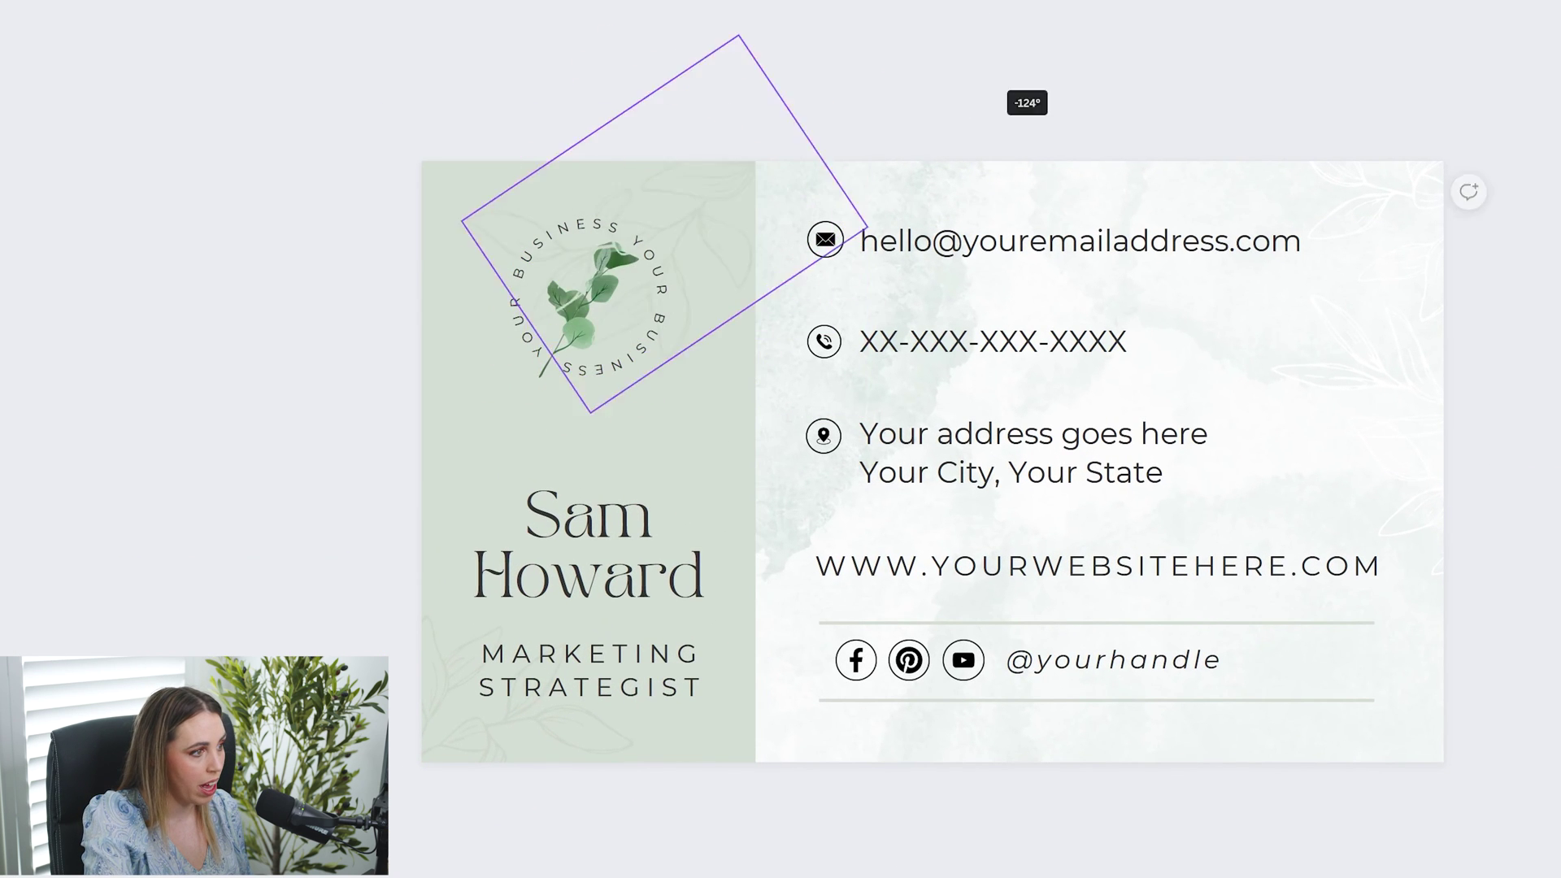
drag(976, 106, 675, 24)
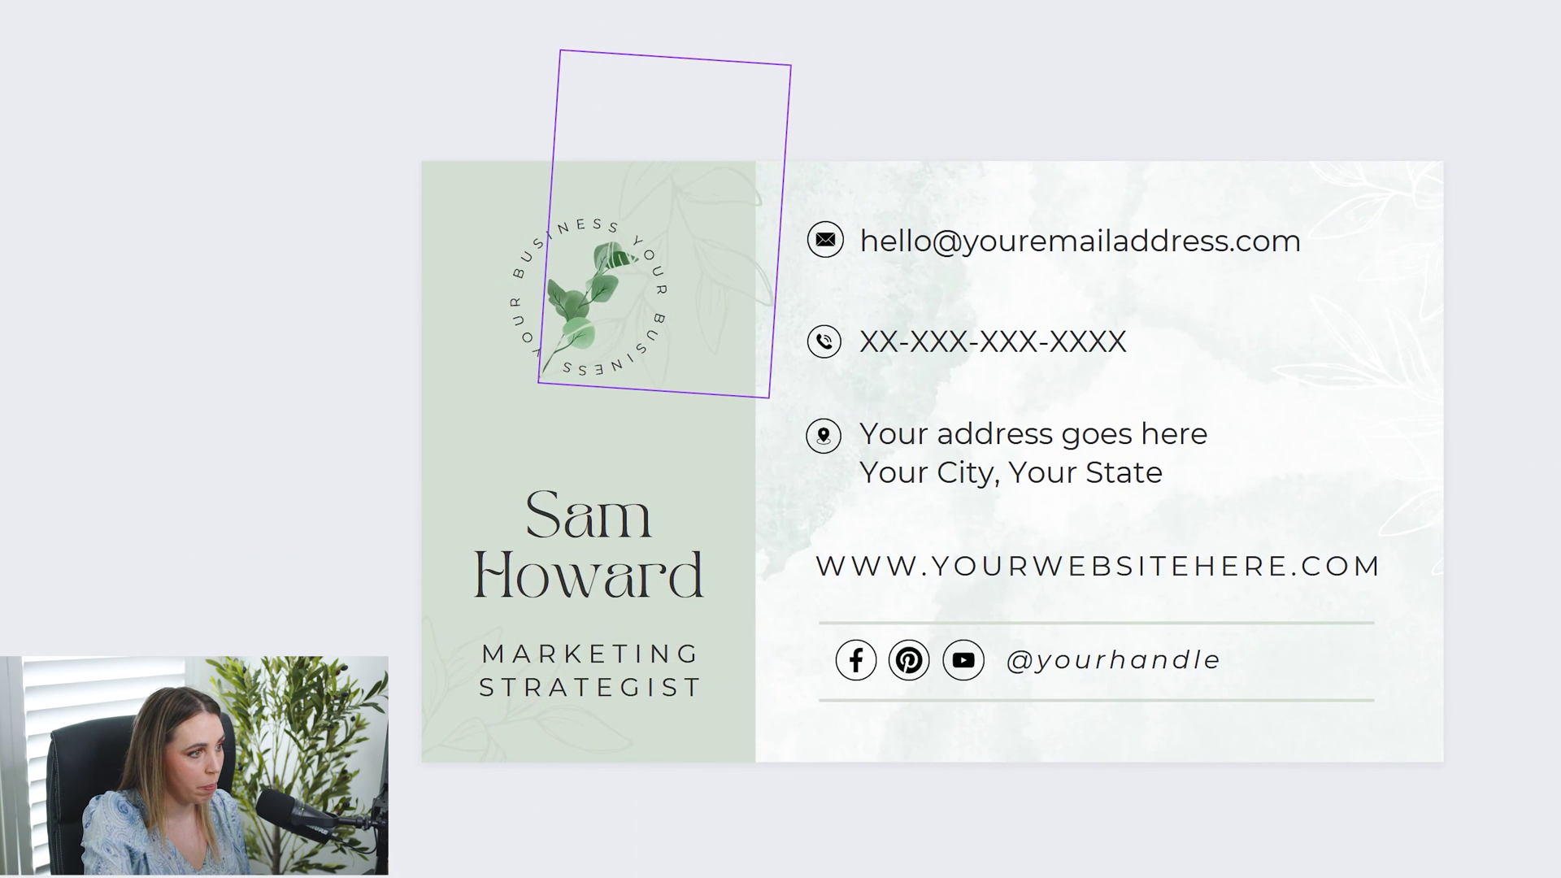
drag(724, 266, 714, 214)
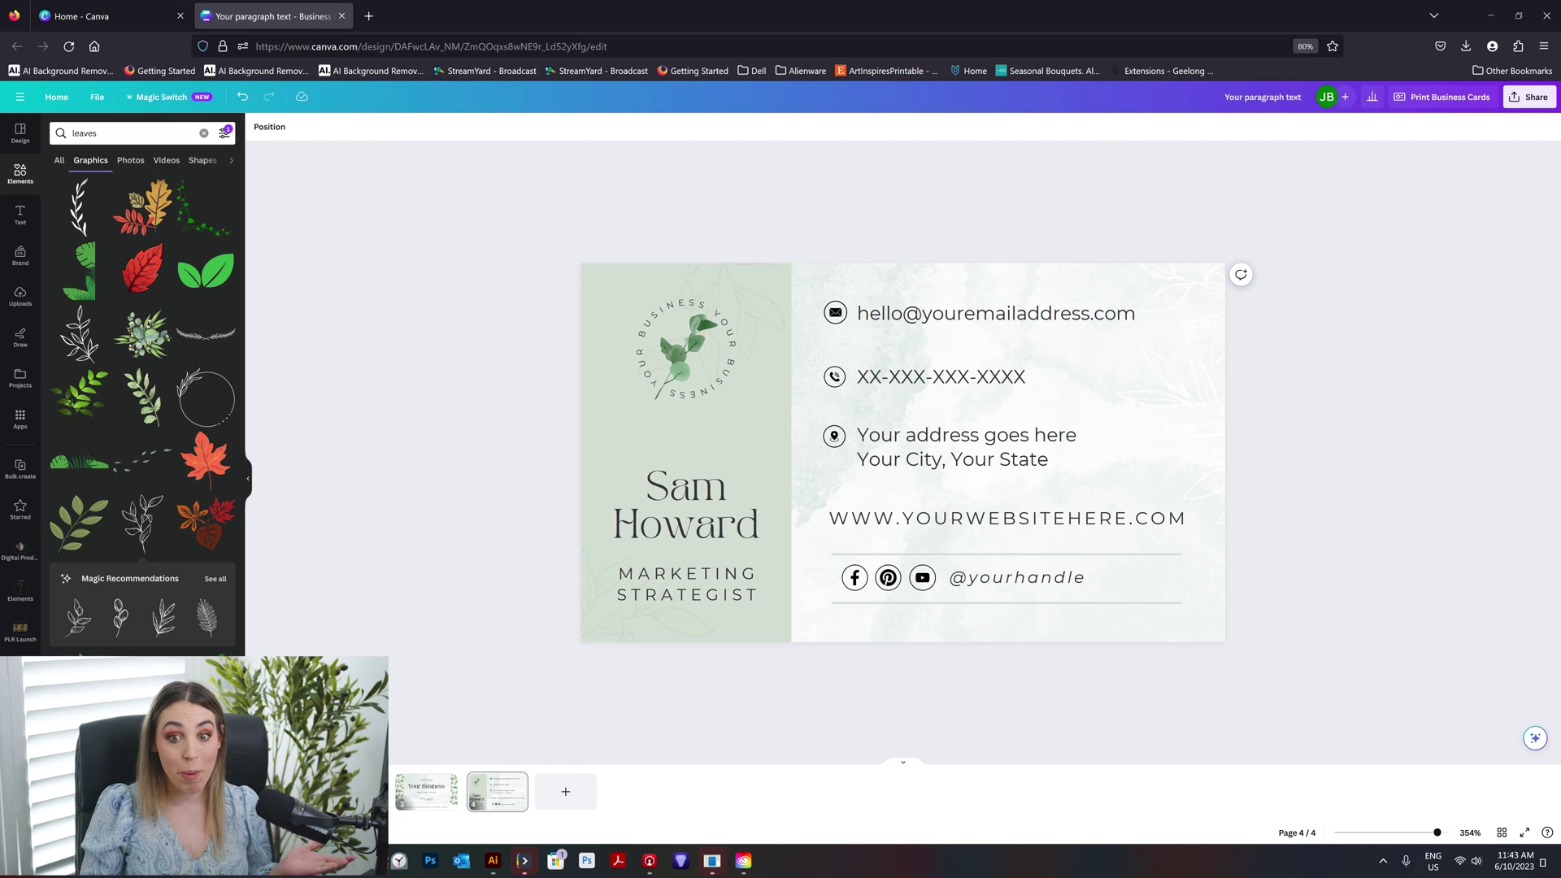
Step: Compare the original front on page 1 with the green variation on page 3
click(283, 792)
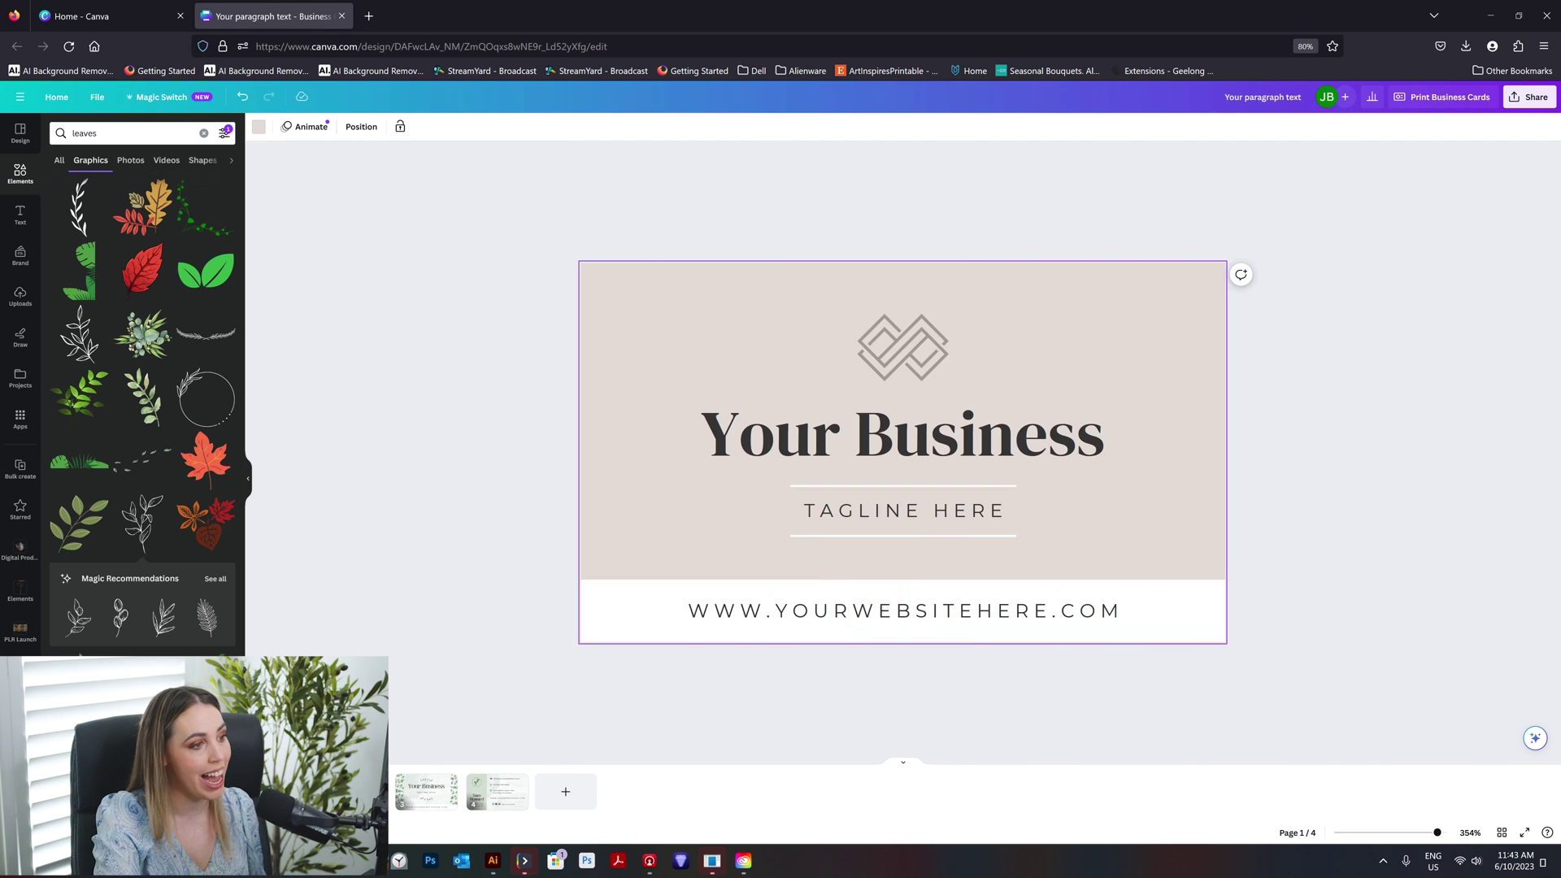
click(422, 795)
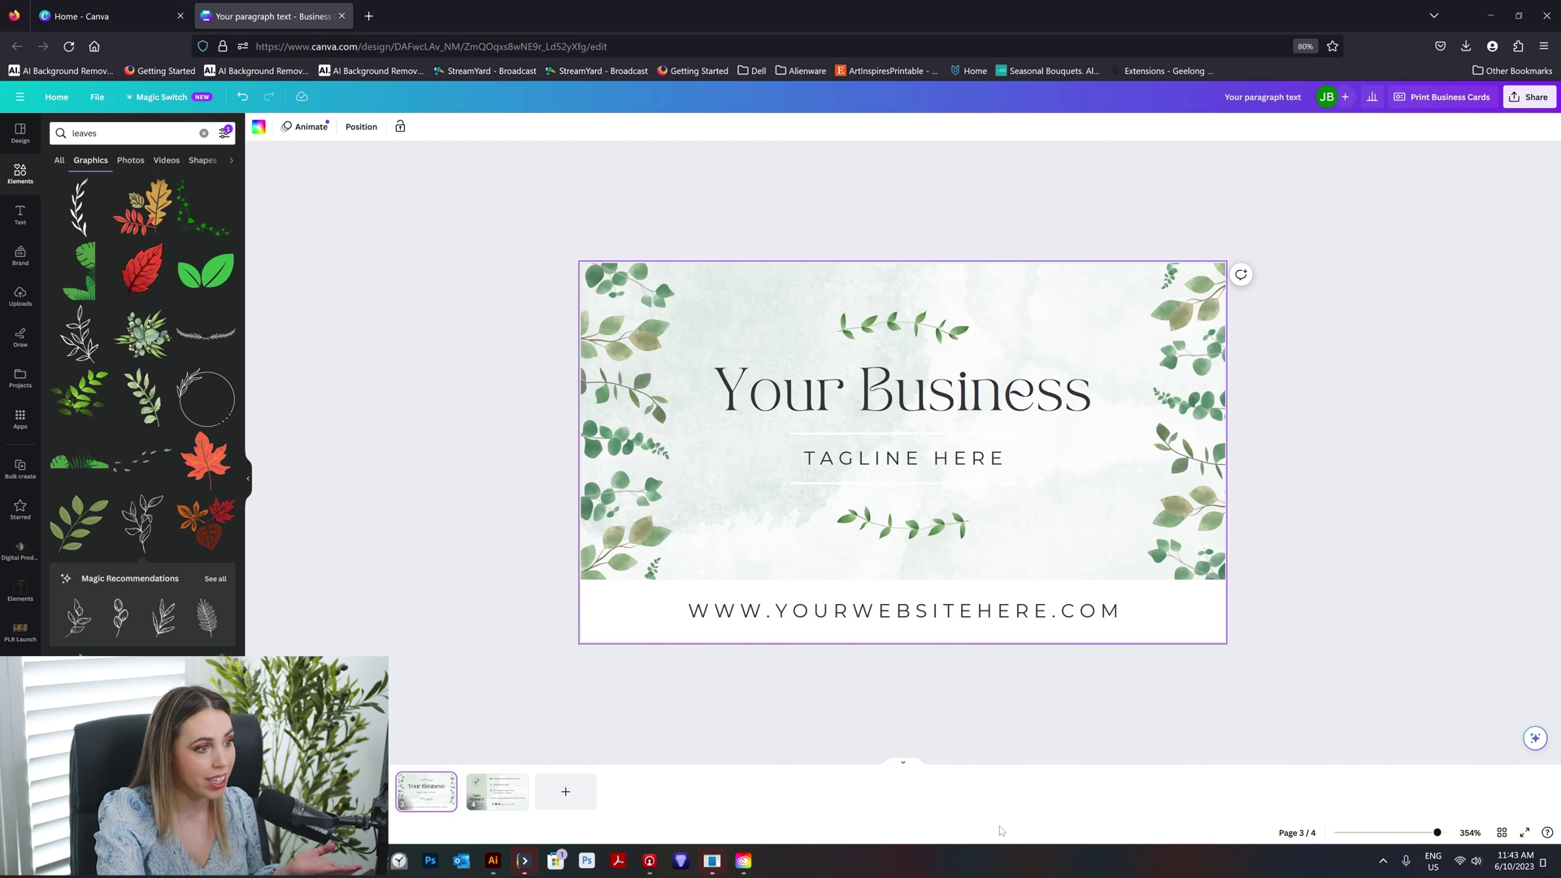